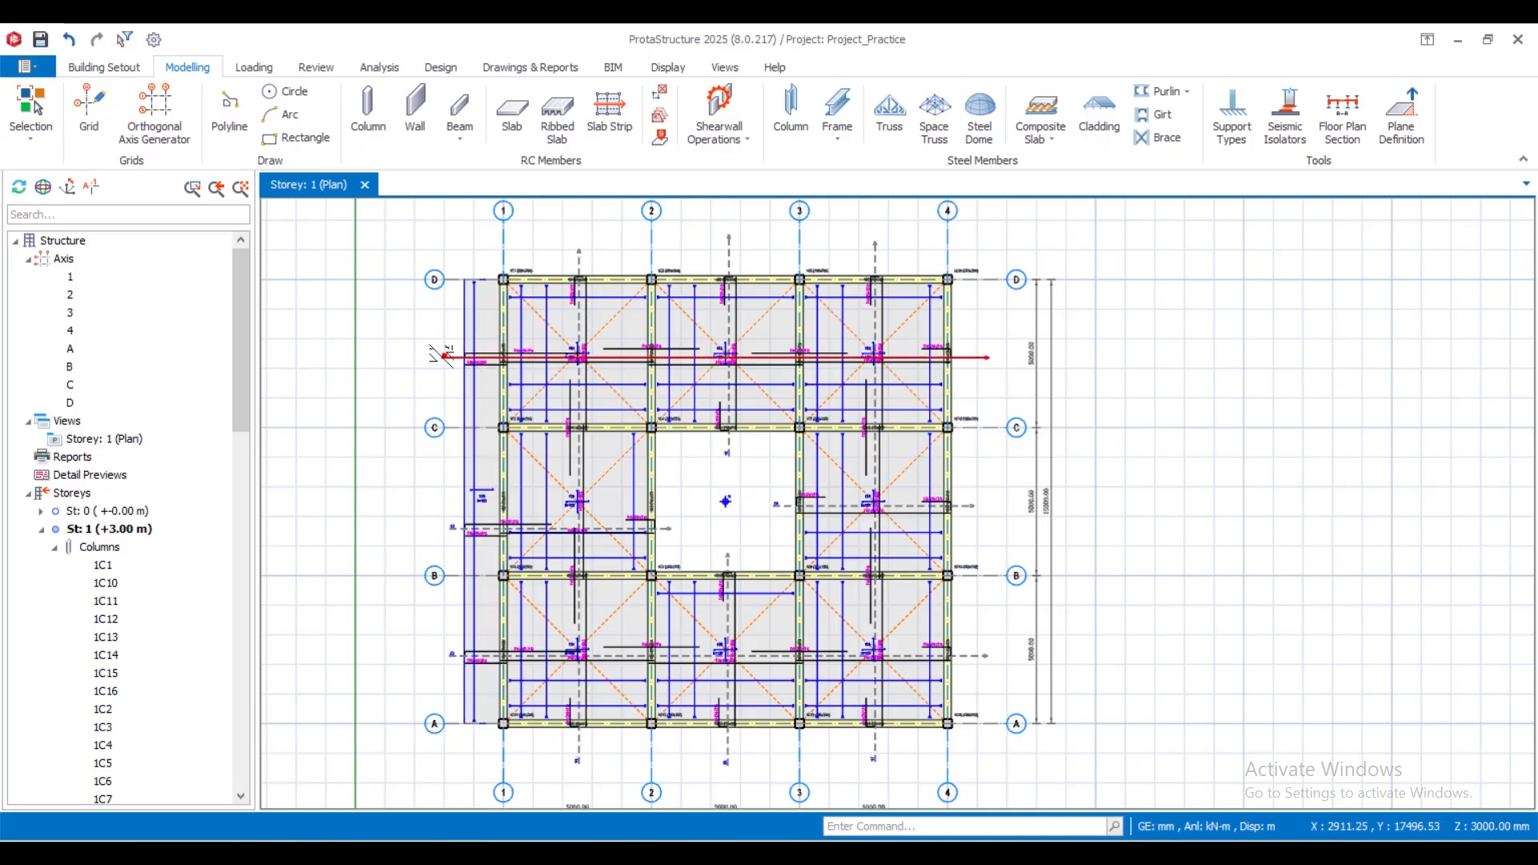
- Examine cantilever slab 1S9 beside axis 1 and its reinforcement along slab strip X1
{"action": "scroll", "coordinate": [401, 417], "scroll_direction": "up", "scroll_amount": 3}
{"action": "scroll", "coordinate": [396, 422], "scroll_direction": "down", "scroll_amount": 1}
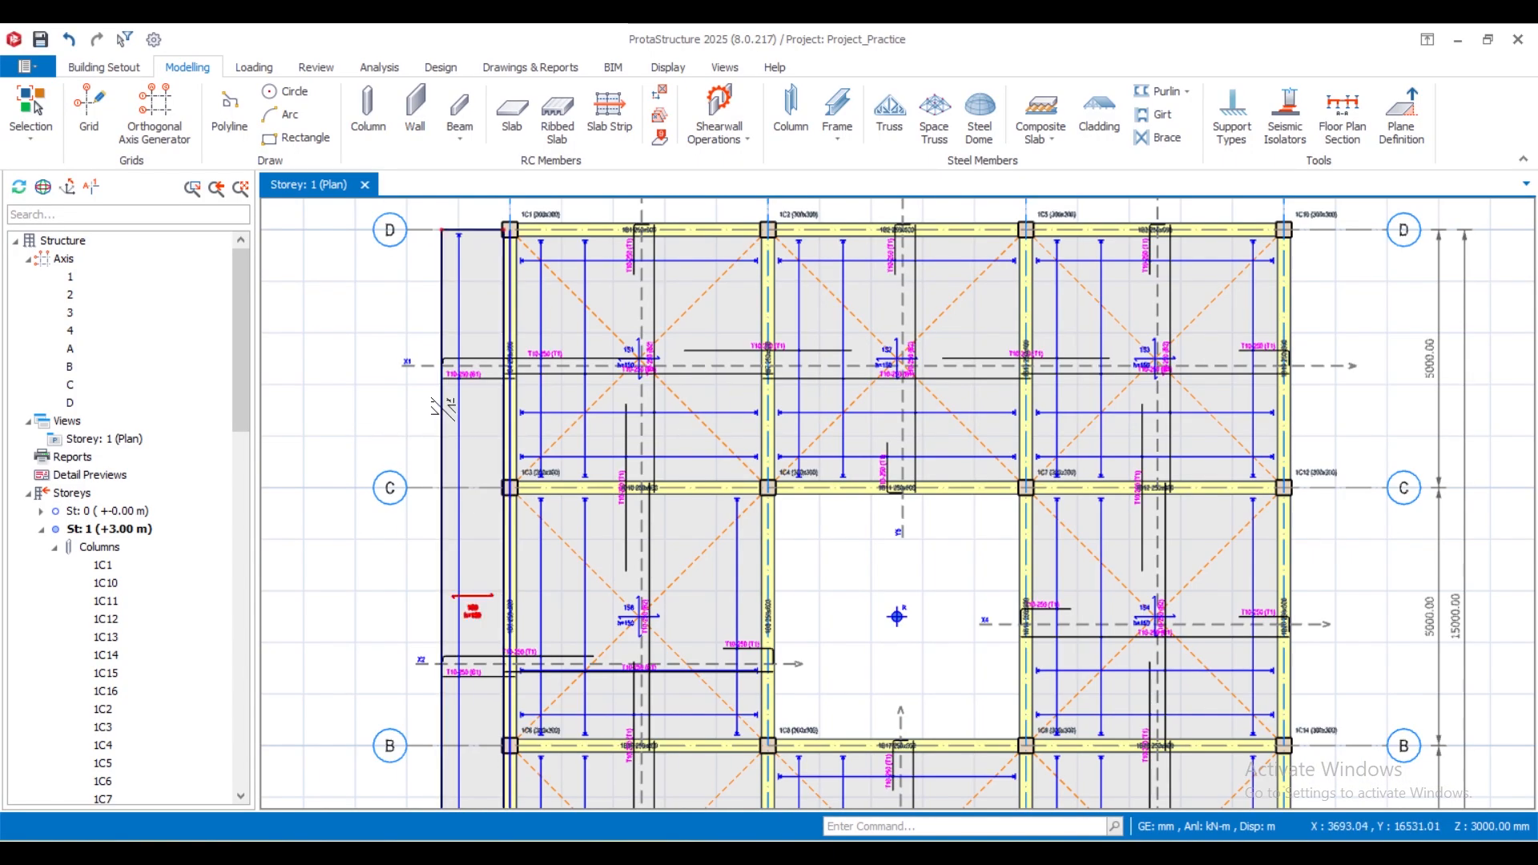
{"action": "mouse_move", "coordinate": [442, 410]}
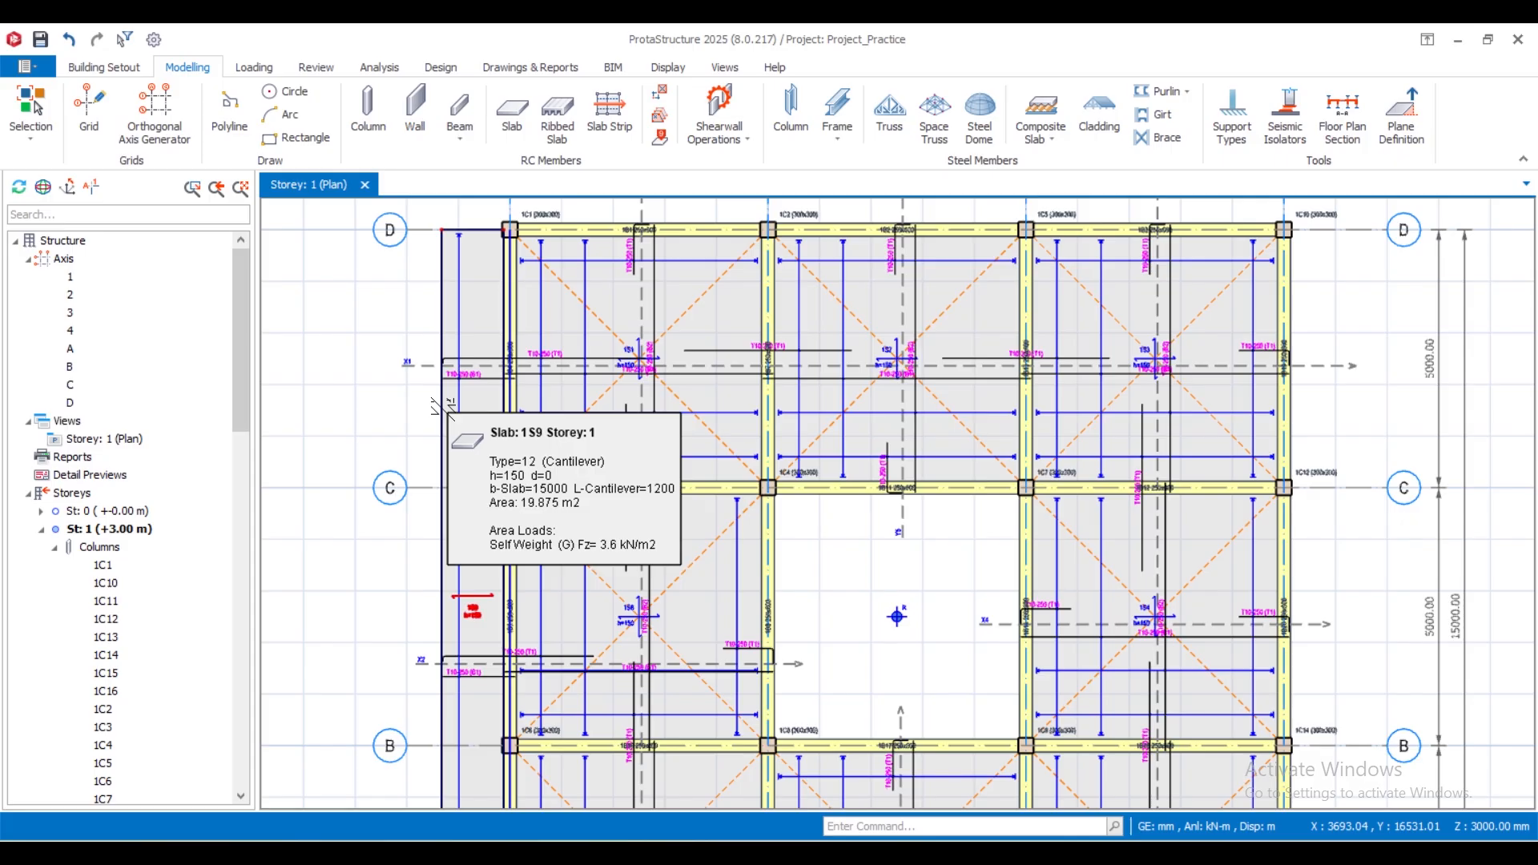
{"action": "scroll", "coordinate": [440, 365], "scroll_direction": "up", "scroll_amount": 2}
{"action": "scroll", "coordinate": [439, 364], "scroll_direction": "up", "scroll_amount": 2}
{"action": "scroll", "coordinate": [650, 569], "scroll_direction": "down", "scroll_amount": 1}
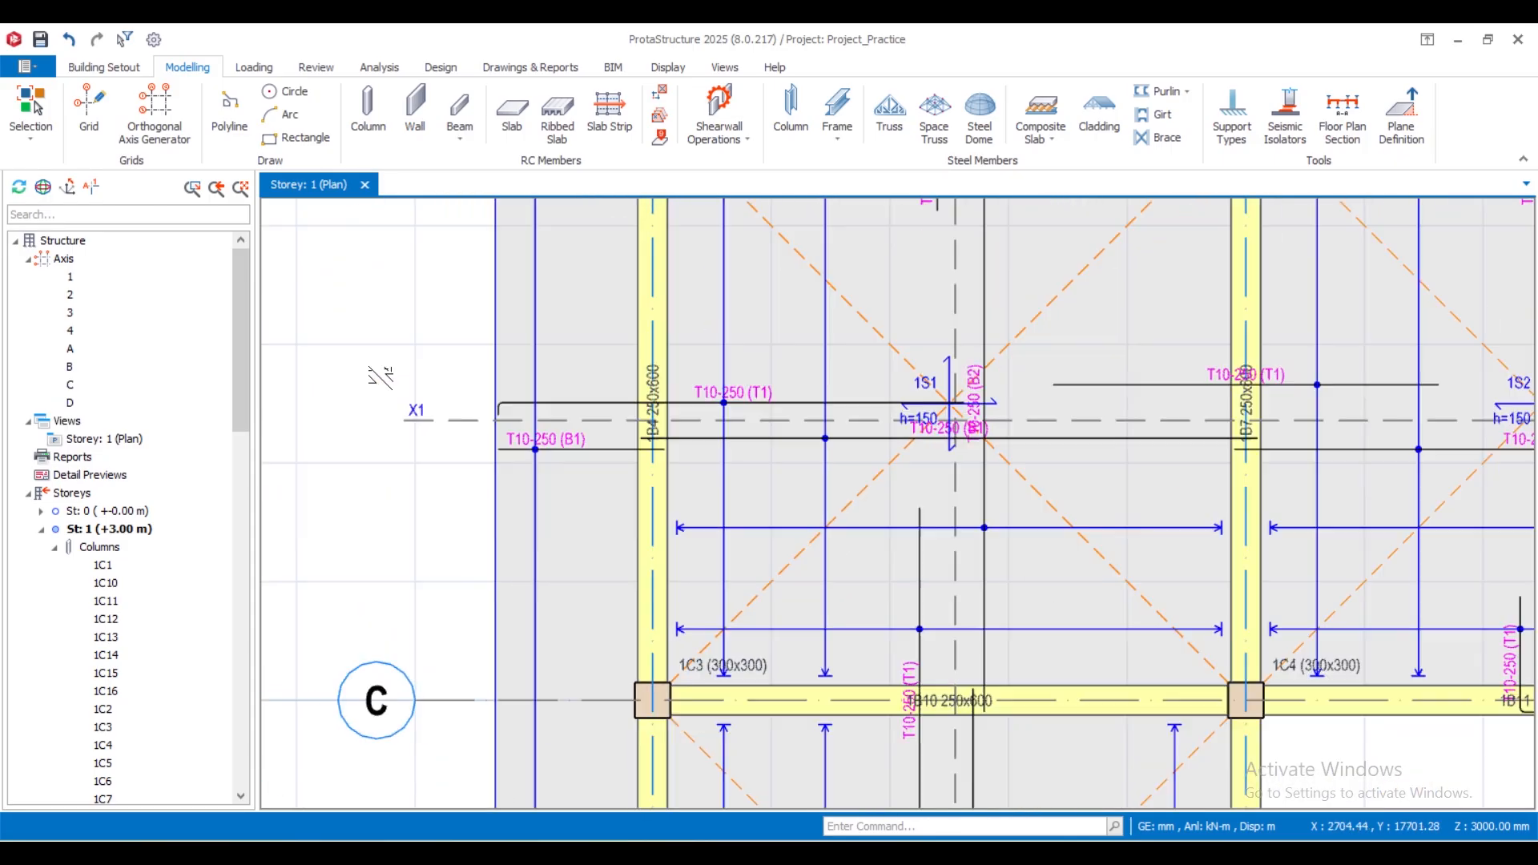
{"action": "scroll", "coordinate": [381, 377], "scroll_direction": "down", "scroll_amount": 5}
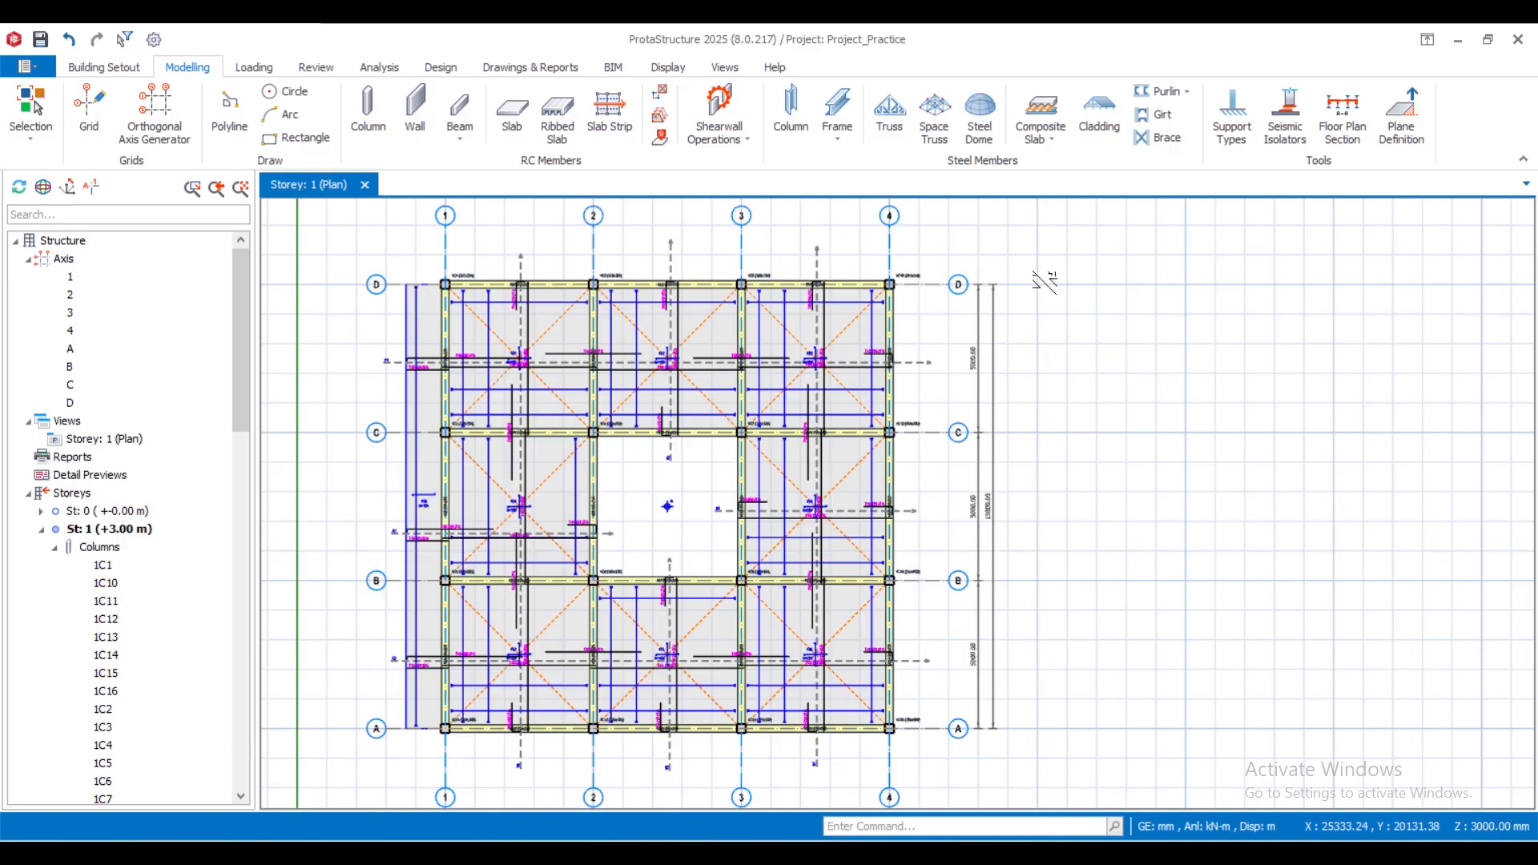
{"action": "scroll", "coordinate": [400, 370], "scroll_direction": "up", "scroll_amount": 3}
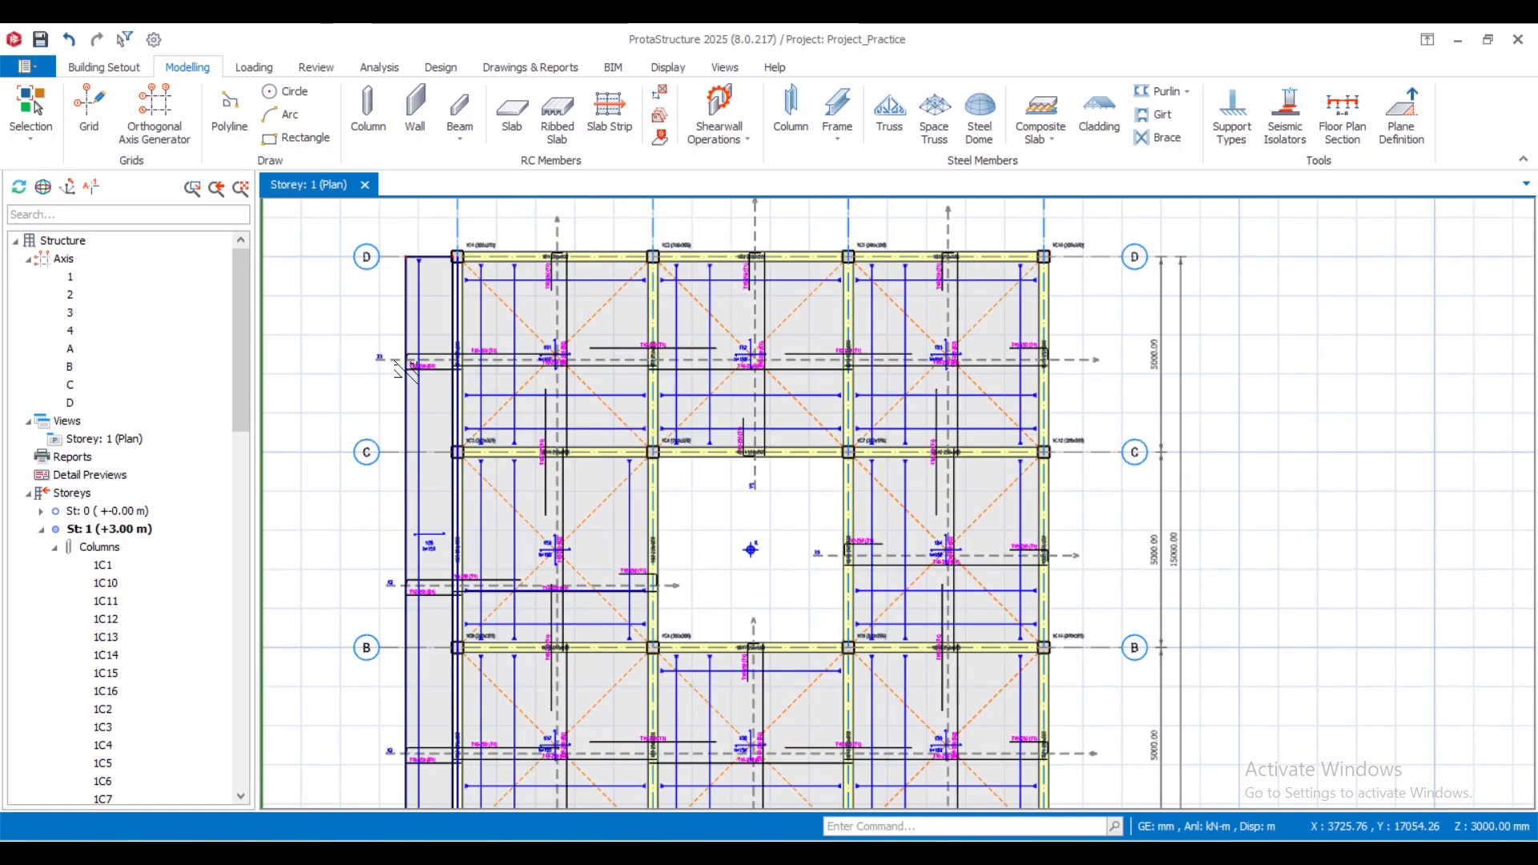
{"action": "scroll", "coordinate": [417, 369], "scroll_direction": "up", "scroll_amount": 4}
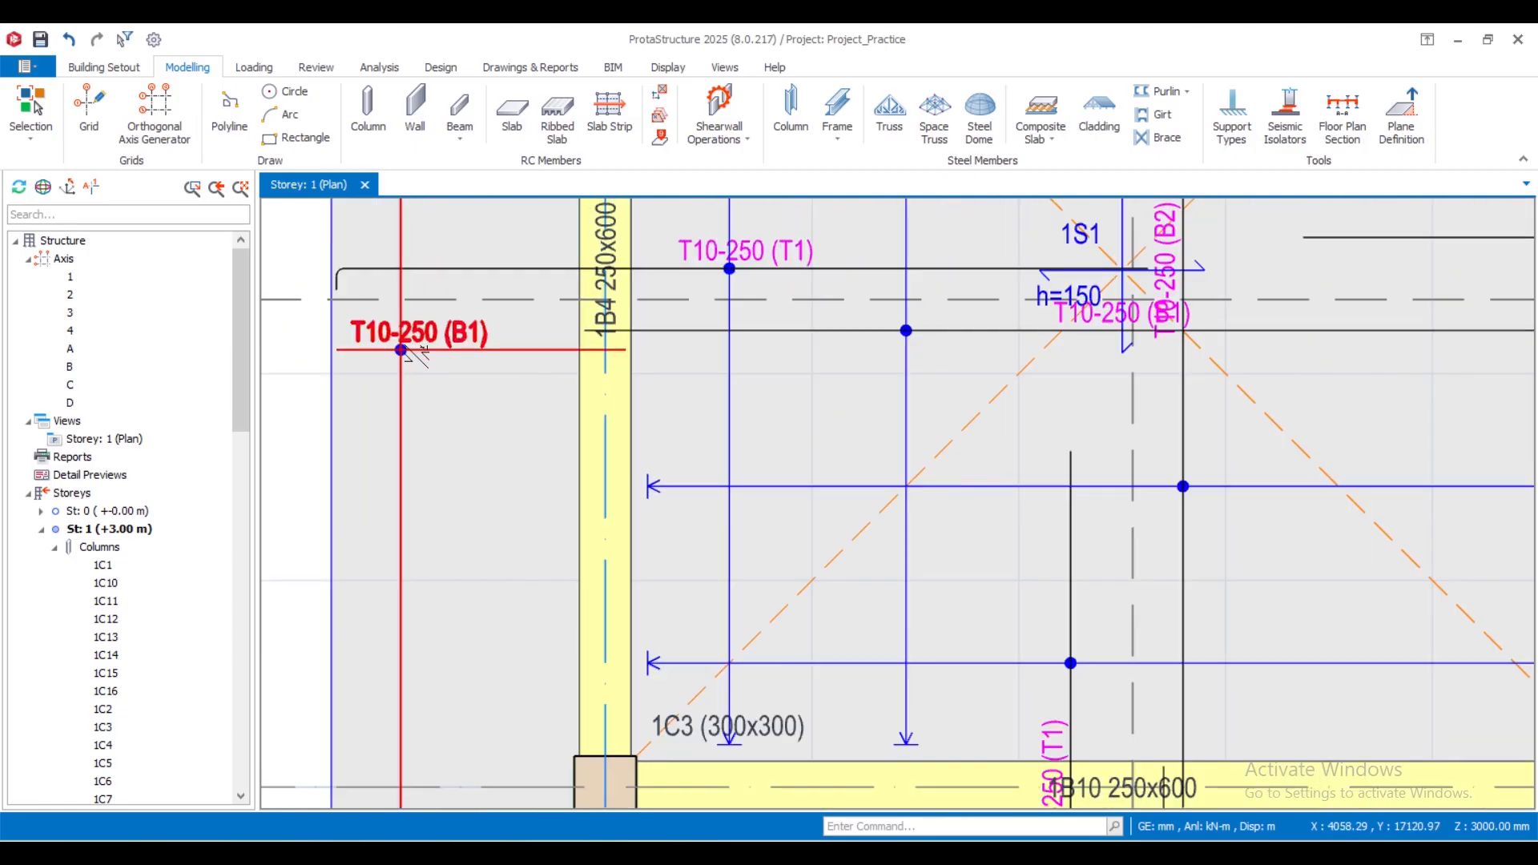
{"action": "scroll", "coordinate": [414, 365], "scroll_direction": "down", "scroll_amount": 4}
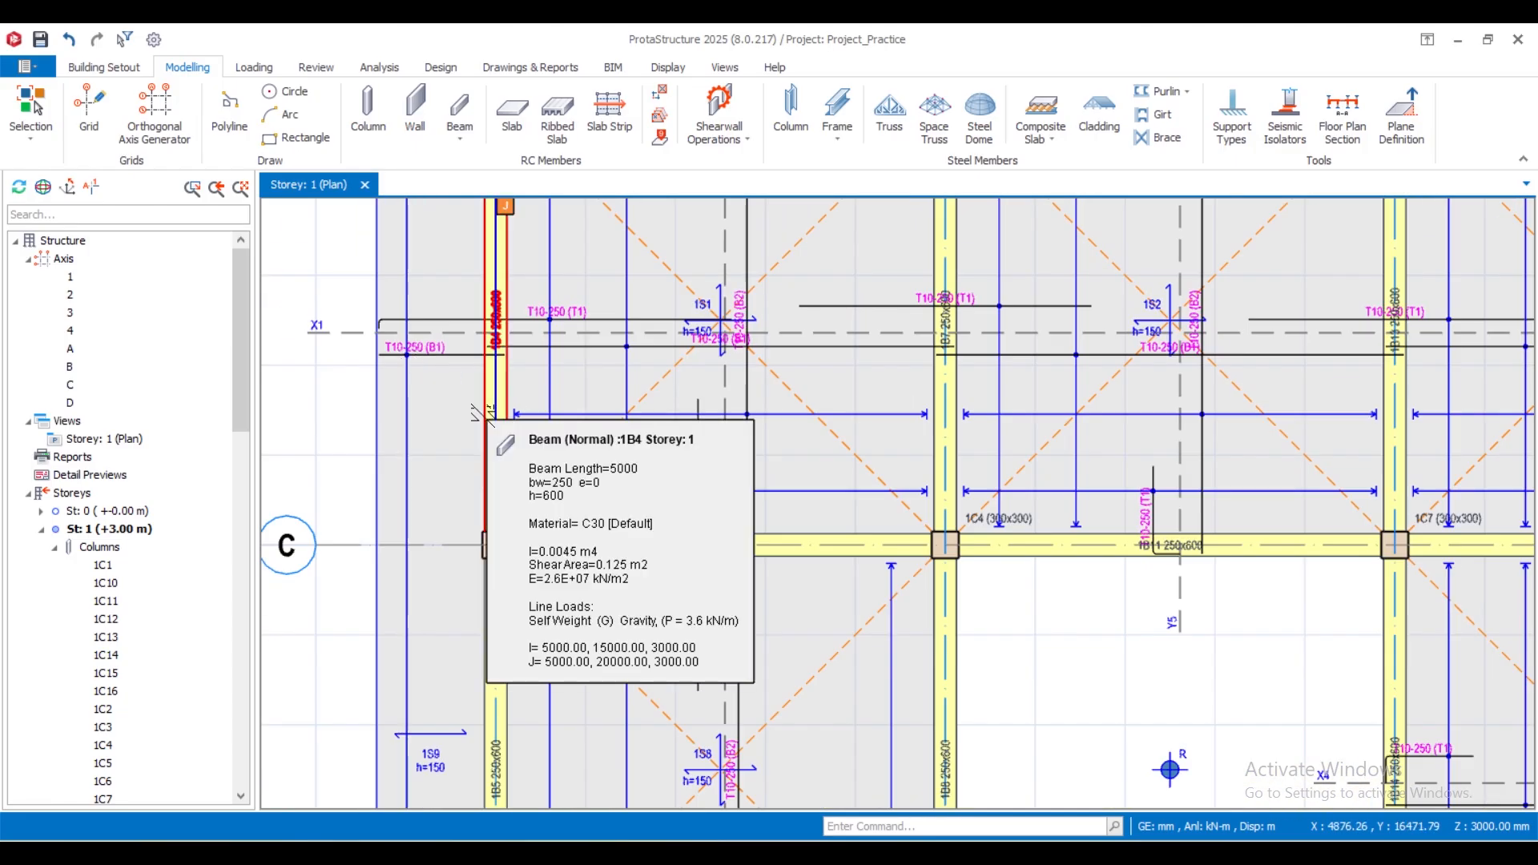
- Inspect the strip X3 top reinforcement over the interior beam between slabs 1S7 and 1S6
{"action": "scroll", "coordinate": [484, 415], "scroll_direction": "down", "scroll_amount": 4}
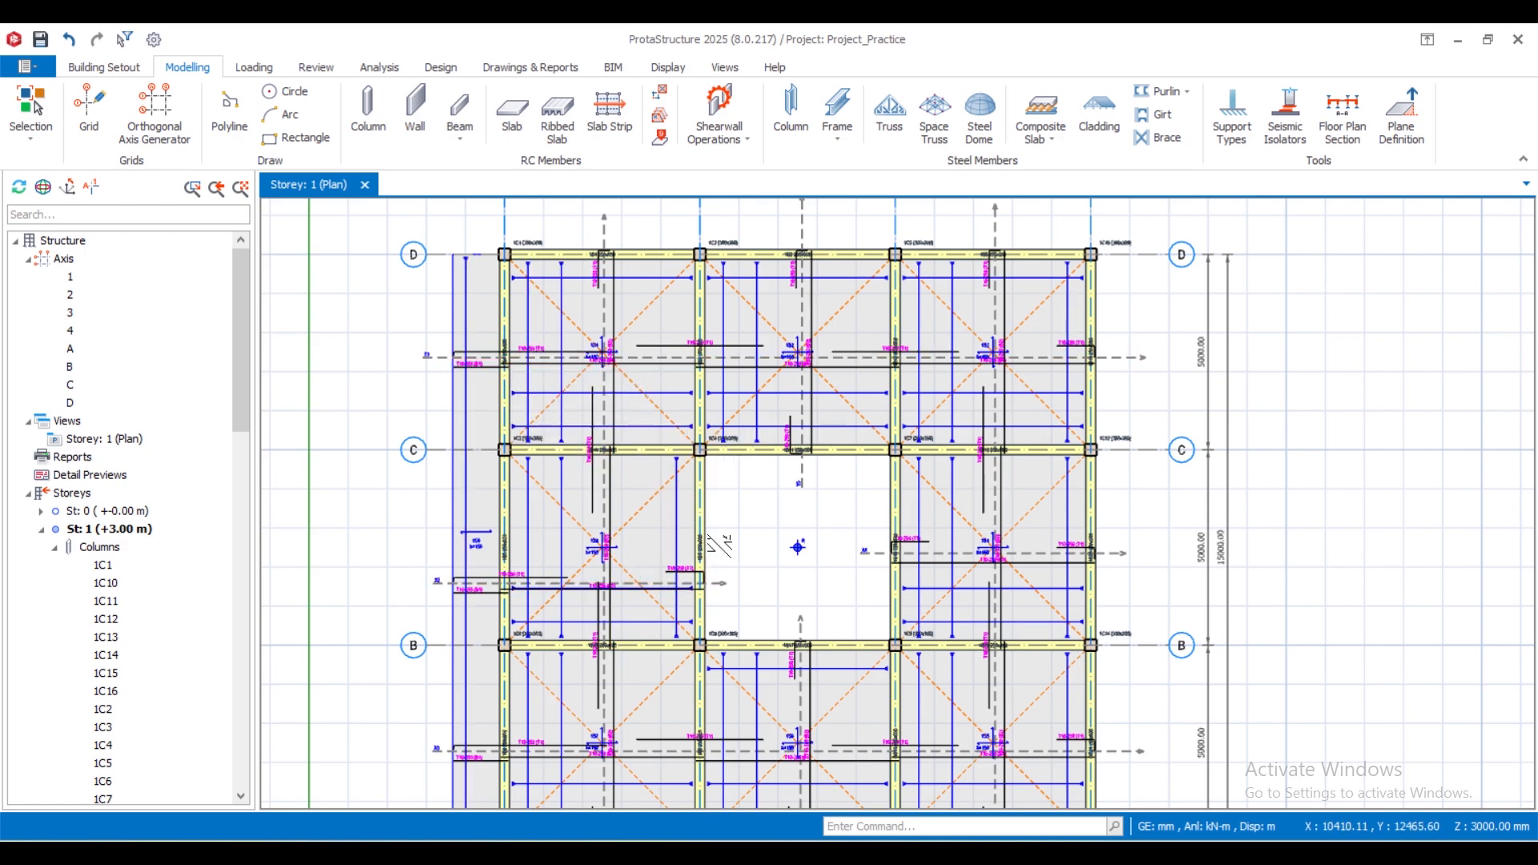
{"action": "scroll", "coordinate": [719, 508], "scroll_direction": "down", "scroll_amount": 2}
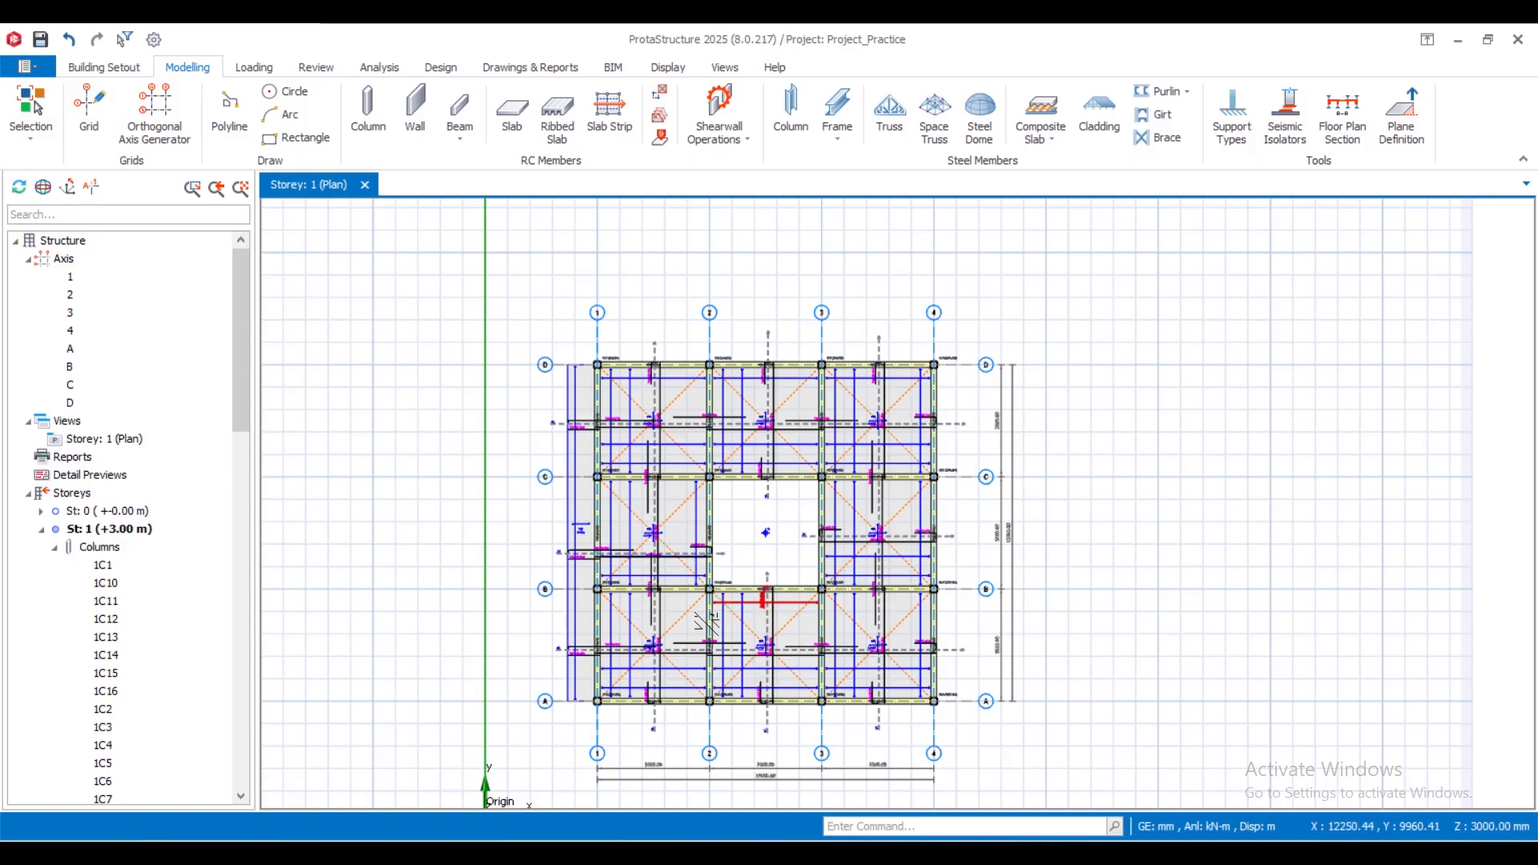
{"action": "scroll", "coordinate": [686, 630], "scroll_direction": "up", "scroll_amount": 4}
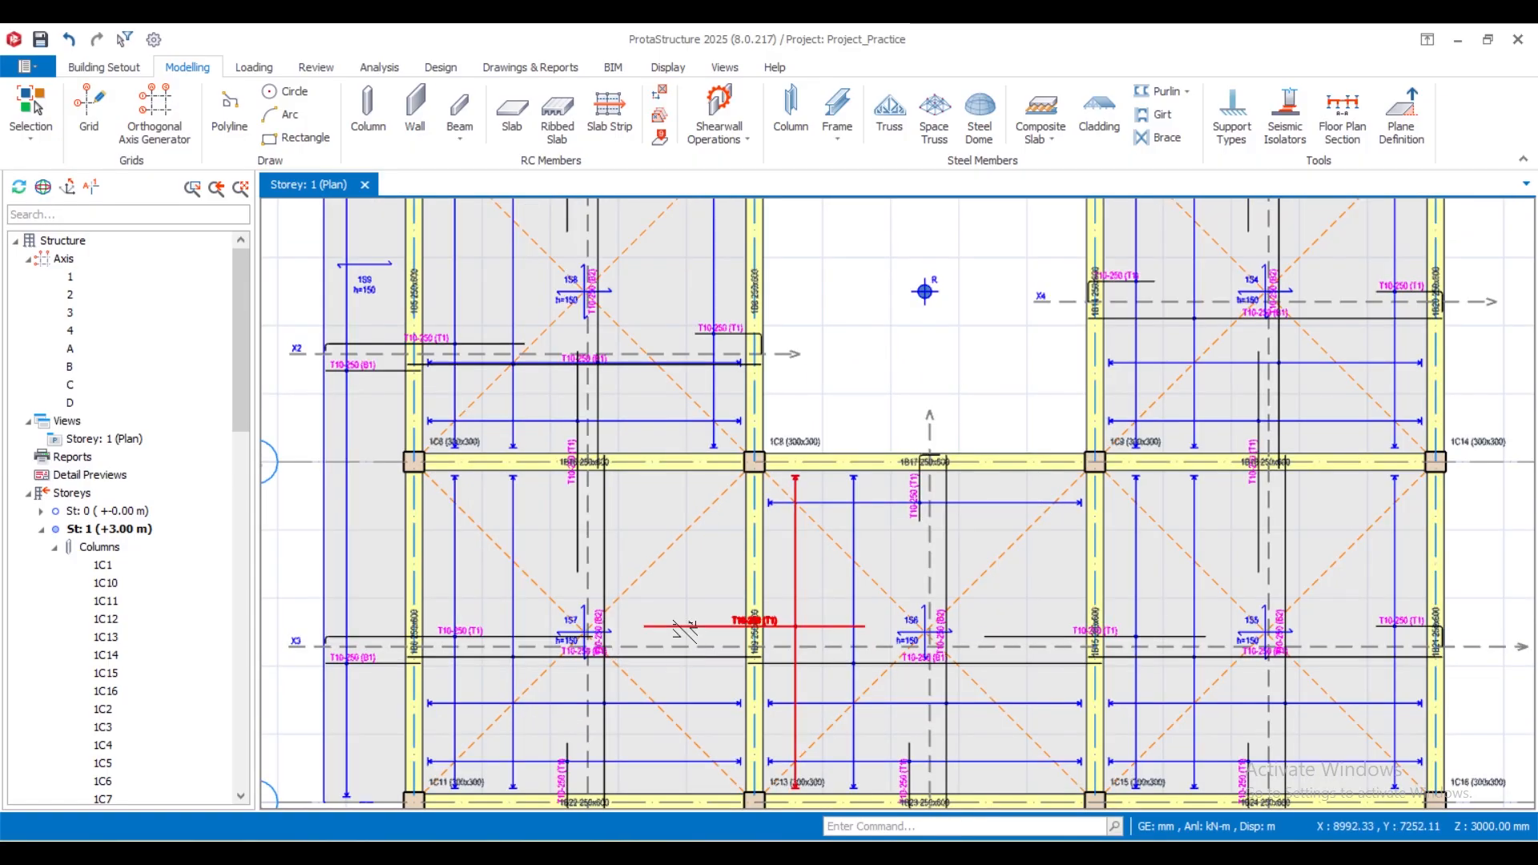
{"action": "mouse_move", "coordinate": [681, 625]}
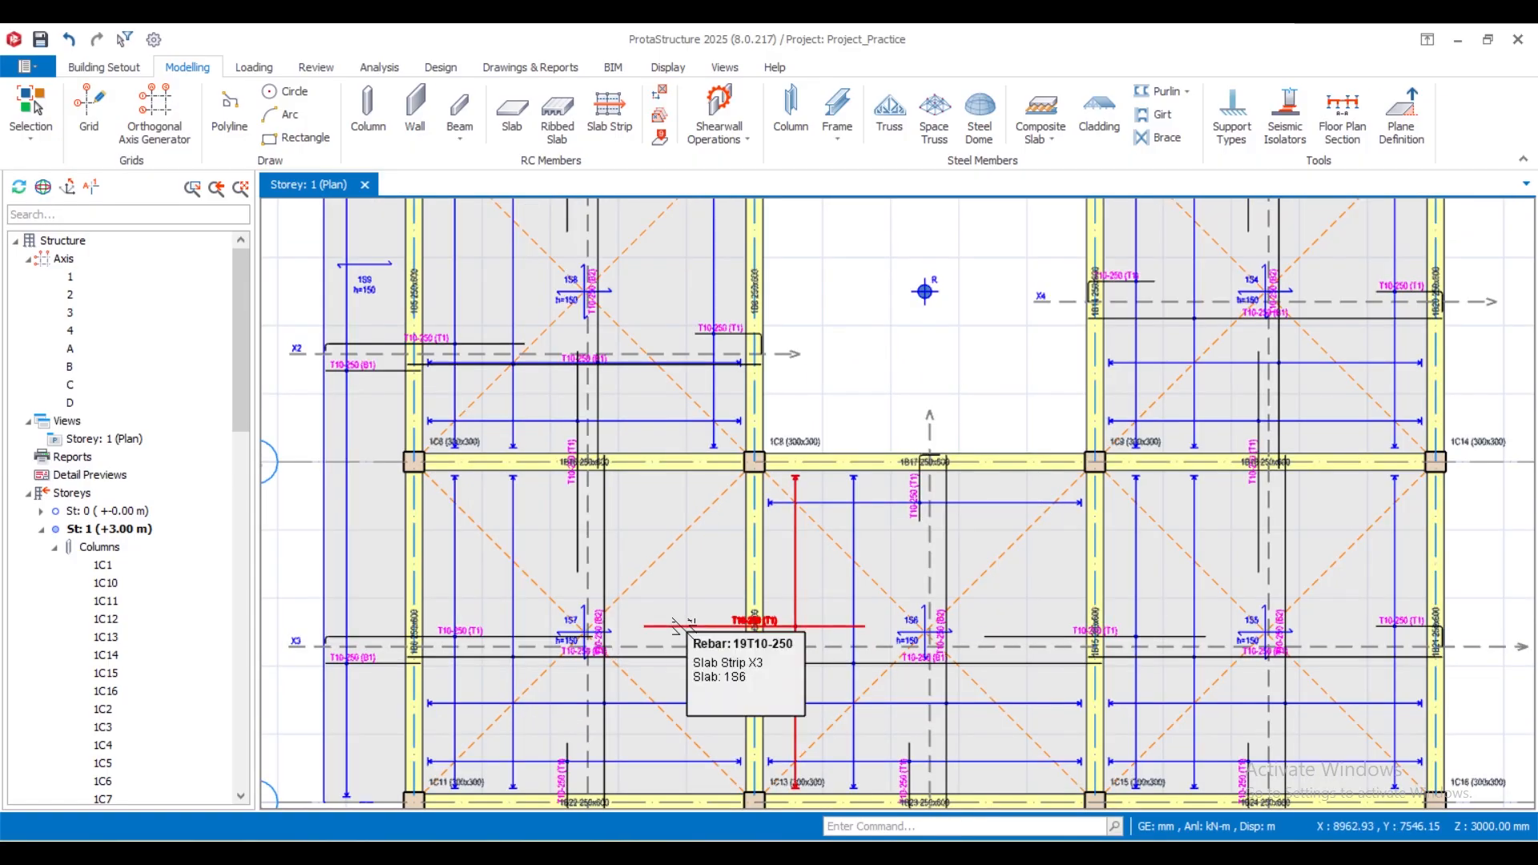
{"action": "scroll", "coordinate": [677, 569], "scroll_direction": "down", "scroll_amount": 4}
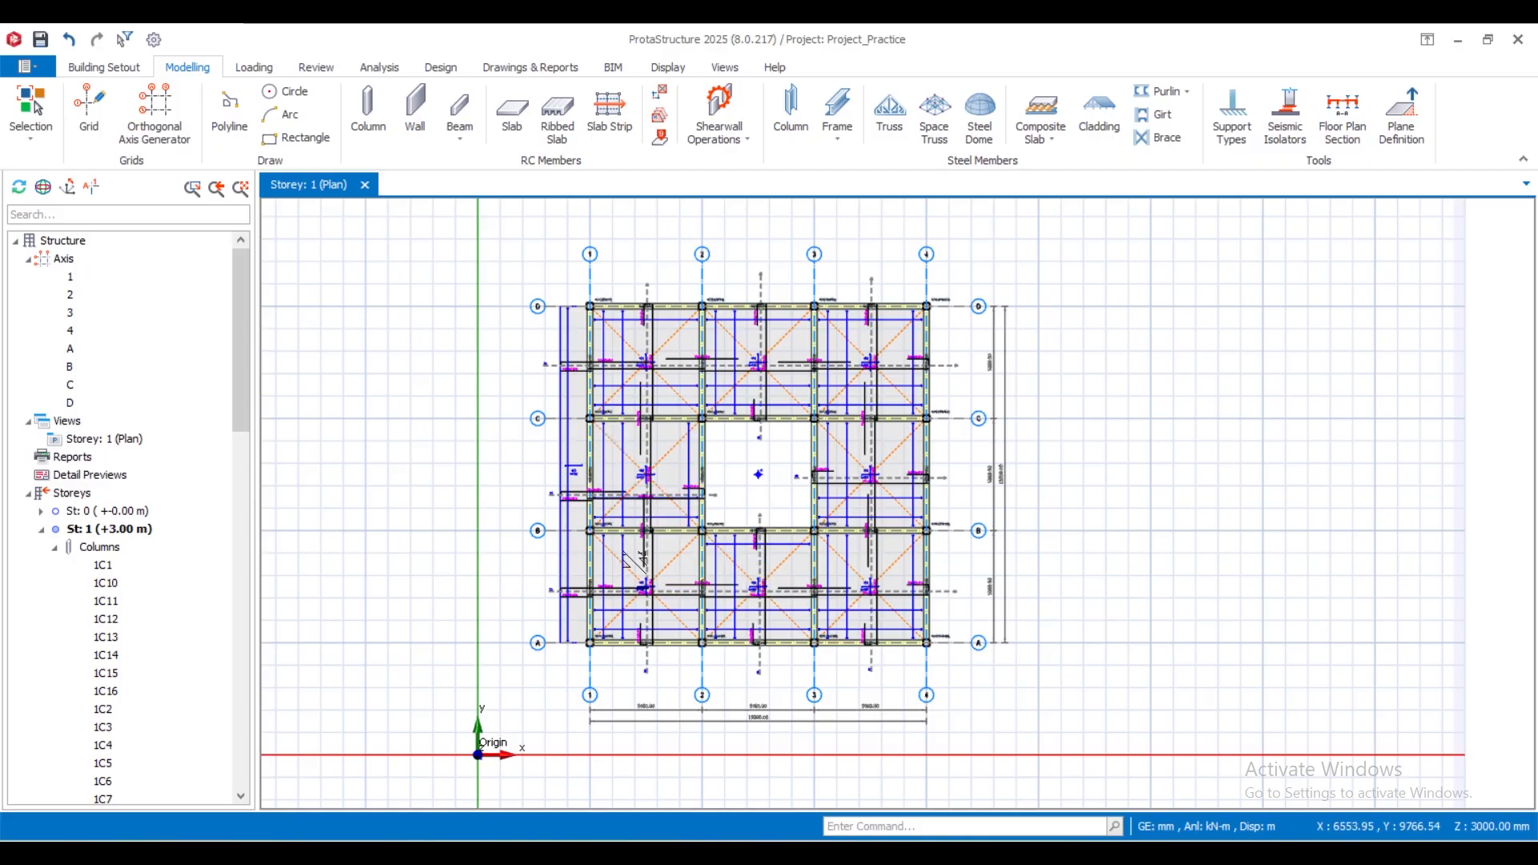
- Examine how the top and bottom bars of slab 1S7 end at edge beam 1B22 on axis A
{"action": "scroll", "coordinate": [647, 659], "scroll_direction": "up", "scroll_amount": 3}
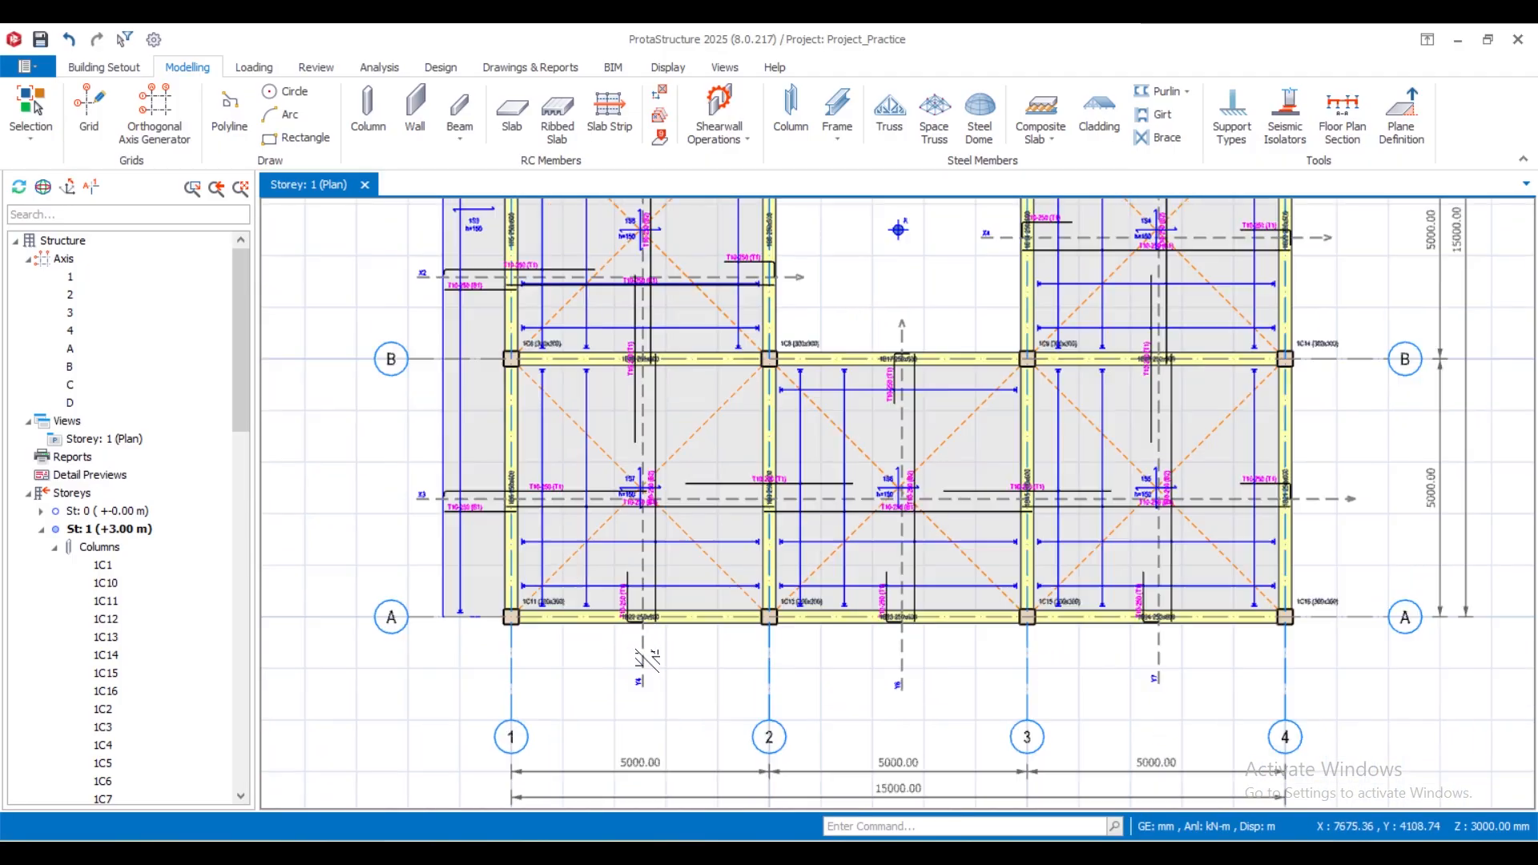
{"action": "scroll", "coordinate": [647, 659], "scroll_direction": "up", "scroll_amount": 2}
{"action": "left_click", "coordinate": [730, 577]}
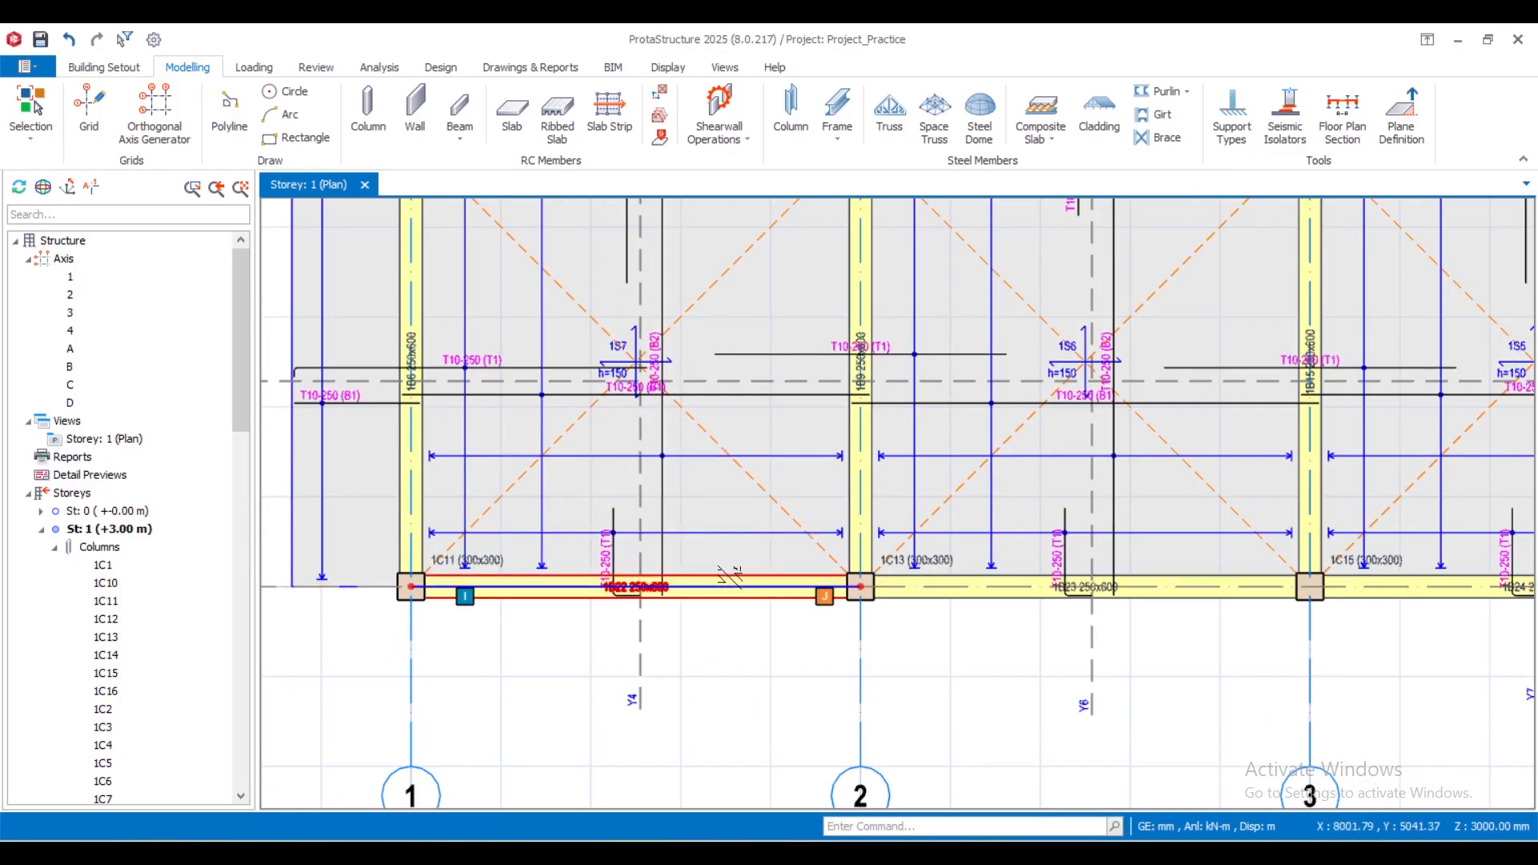
{"action": "scroll", "coordinate": [683, 614], "scroll_direction": "down", "scroll_amount": 3}
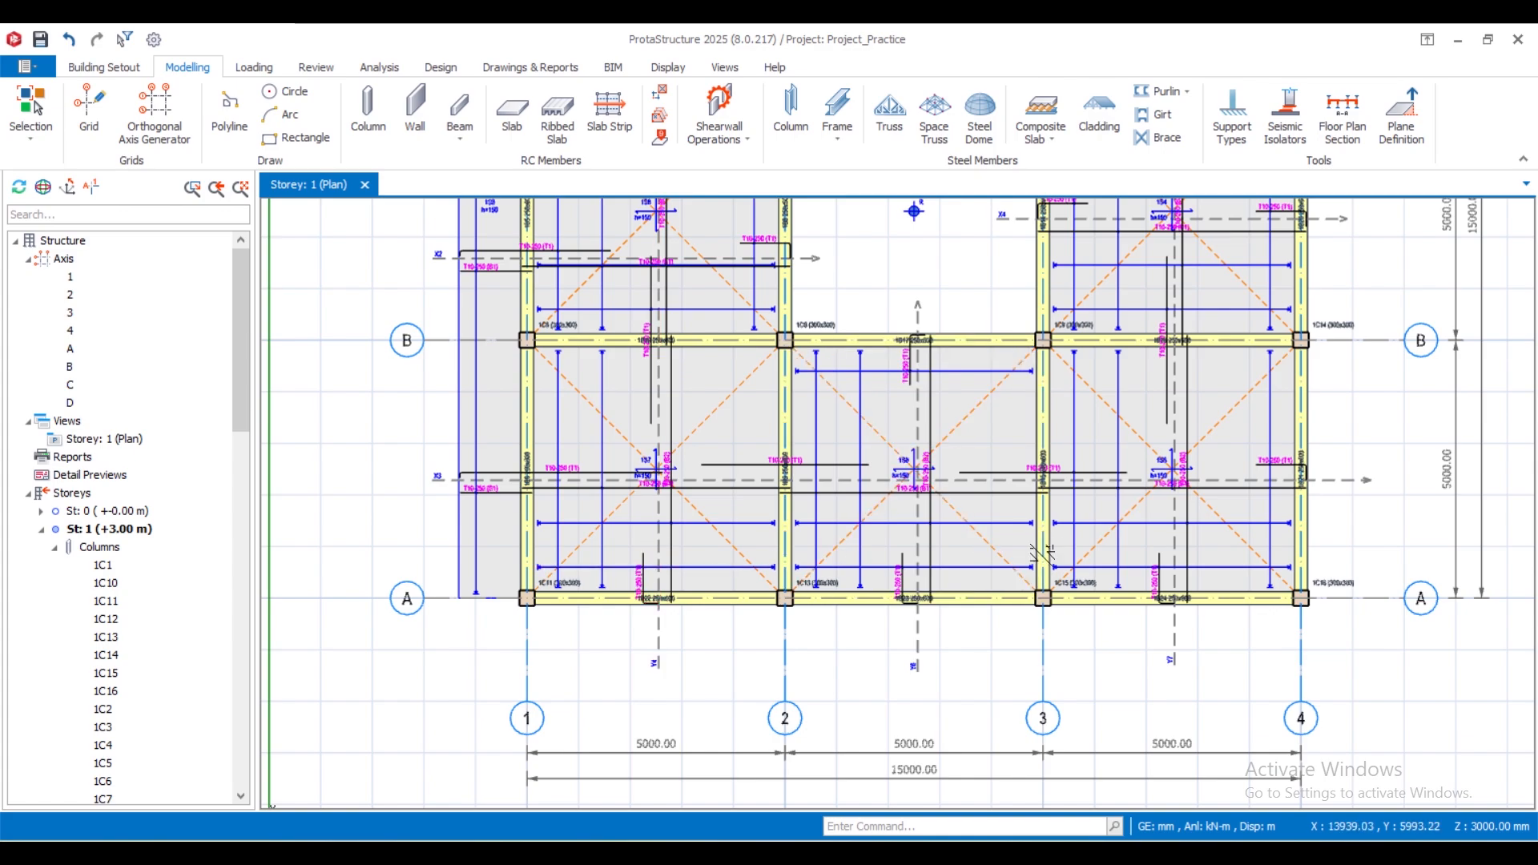
{"action": "scroll", "coordinate": [642, 605], "scroll_direction": "up", "scroll_amount": 3}
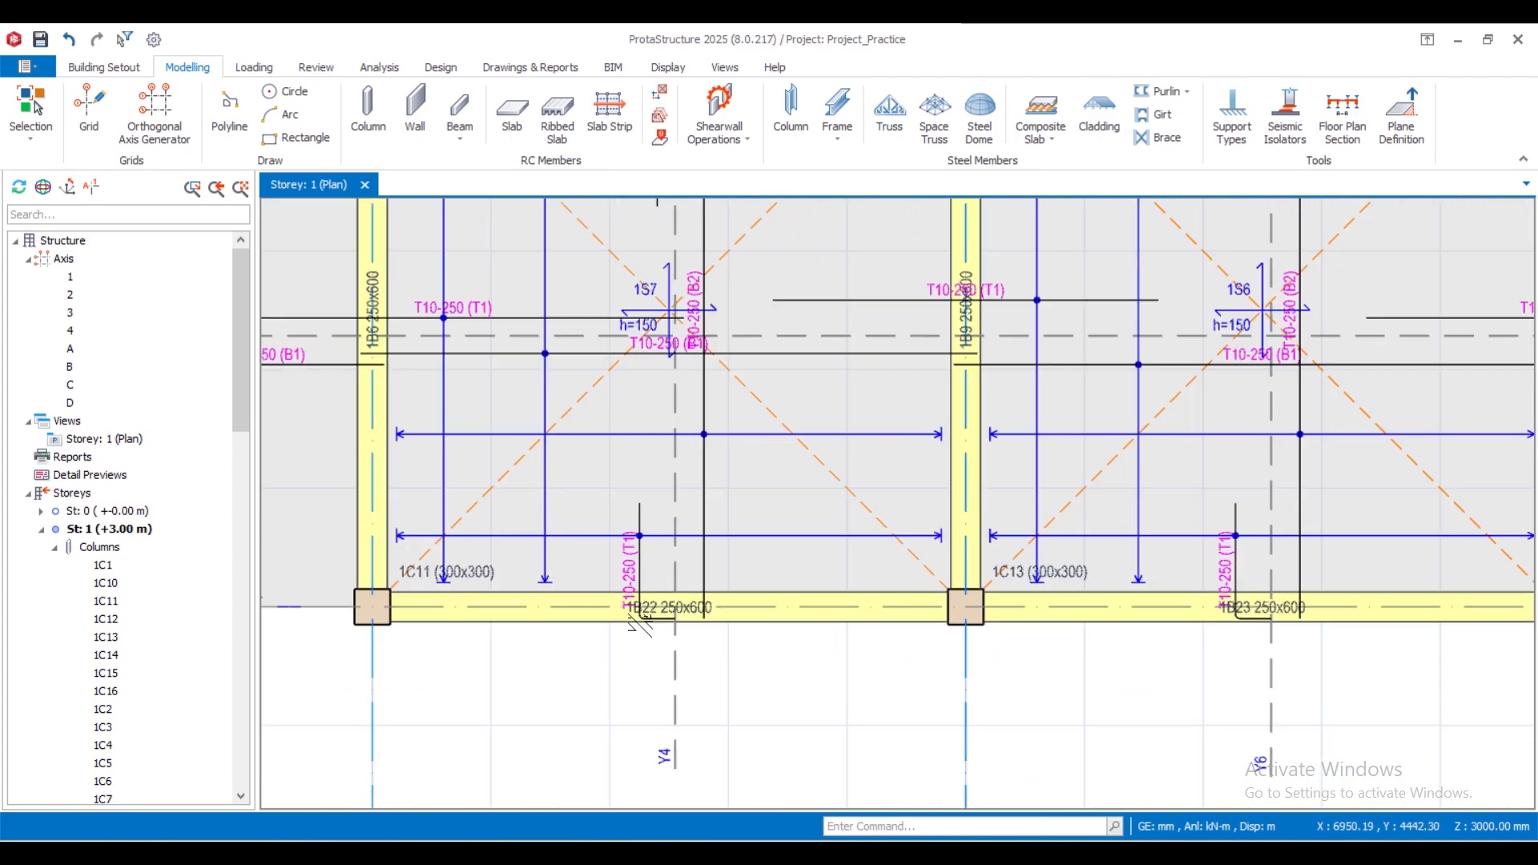
{"action": "scroll", "coordinate": [696, 641], "scroll_direction": "down", "scroll_amount": 3}
{"action": "scroll", "coordinate": [680, 547], "scroll_direction": "up", "scroll_amount": 2}
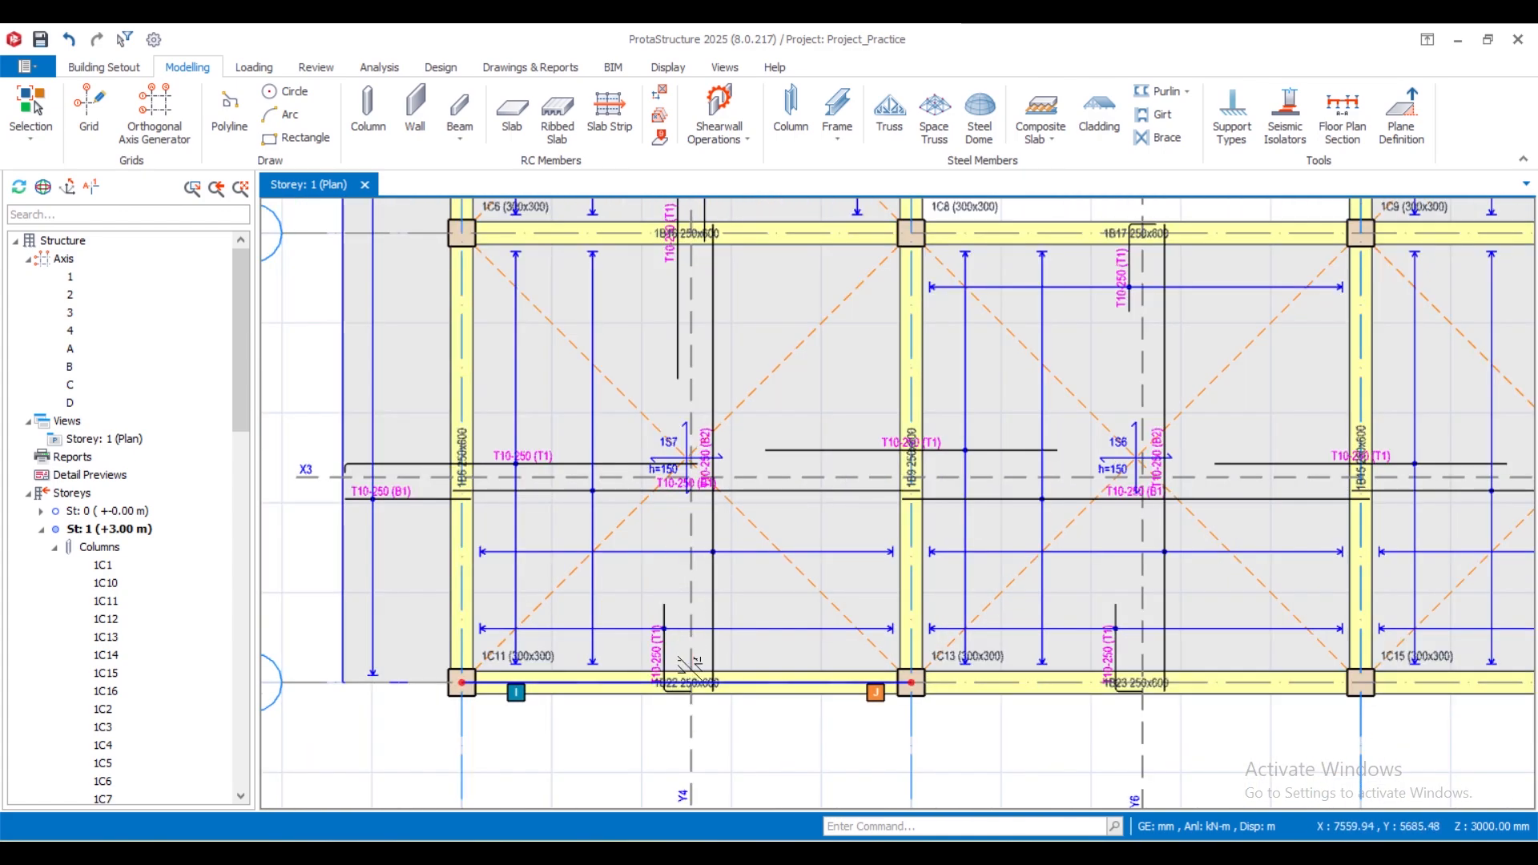
{"action": "scroll", "coordinate": [673, 658], "scroll_direction": "up", "scroll_amount": 4}
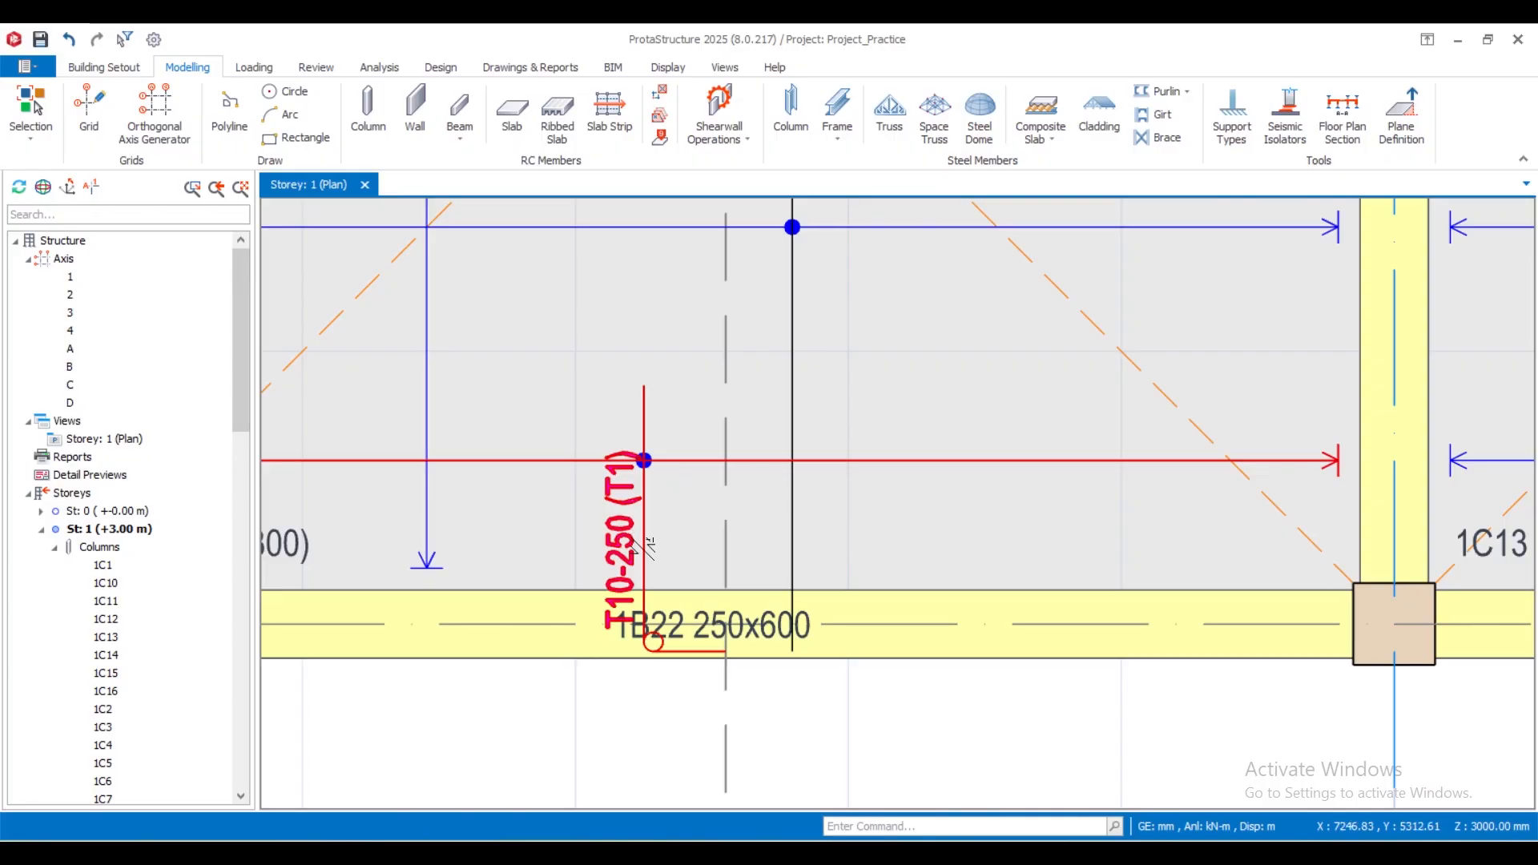
{"action": "scroll", "coordinate": [788, 614], "scroll_direction": "down", "scroll_amount": 3}
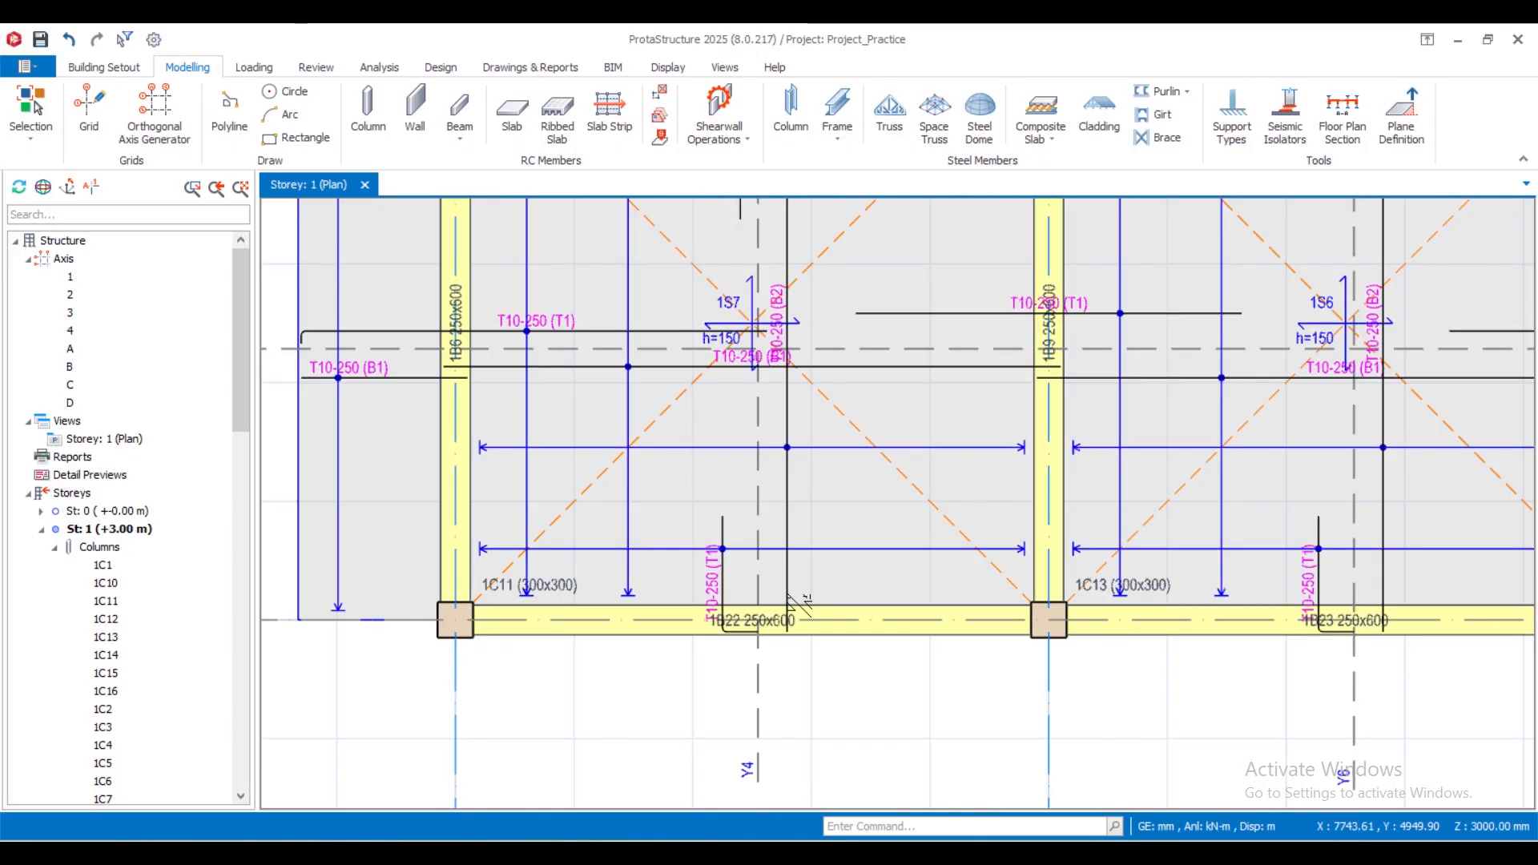
{"action": "scroll", "coordinate": [799, 607], "scroll_direction": "up", "scroll_amount": 2}
{"action": "scroll", "coordinate": [632, 638], "scroll_direction": "down", "scroll_amount": 3}
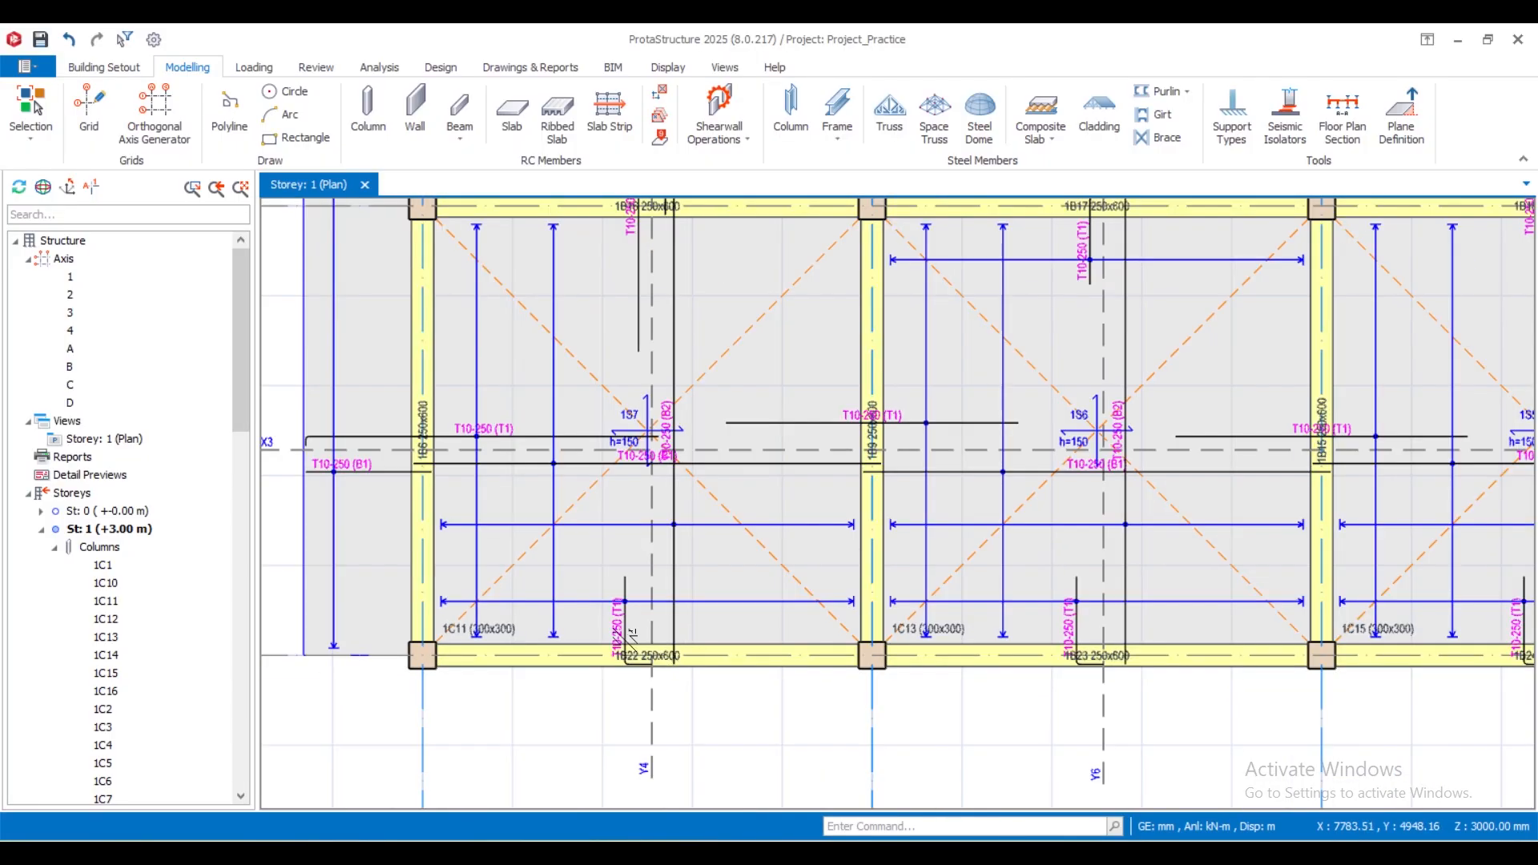
- Select the strip Y4 top bar at edge beam 1B22 together with the bottom bar of slab 1S7 to compare them
{"action": "scroll", "coordinate": [627, 625], "scroll_direction": "up", "scroll_amount": 4}
{"action": "left_click", "coordinate": [621, 576]}
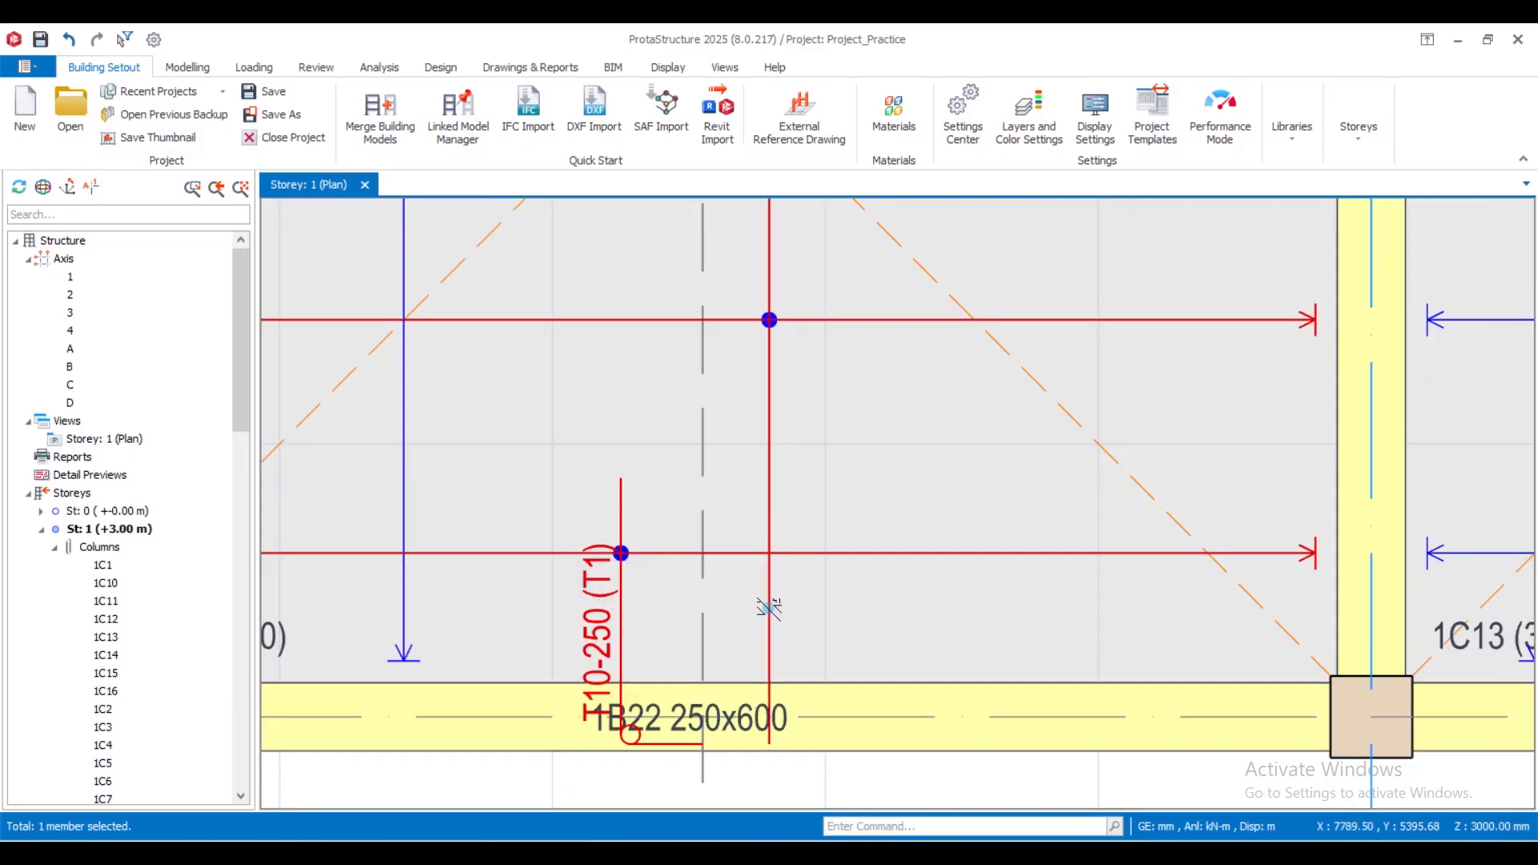
{"action": "left_click", "coordinate": [769, 609], "text": "ctrl"}
{"action": "scroll", "coordinate": [774, 591], "scroll_direction": "down", "scroll_amount": 2}
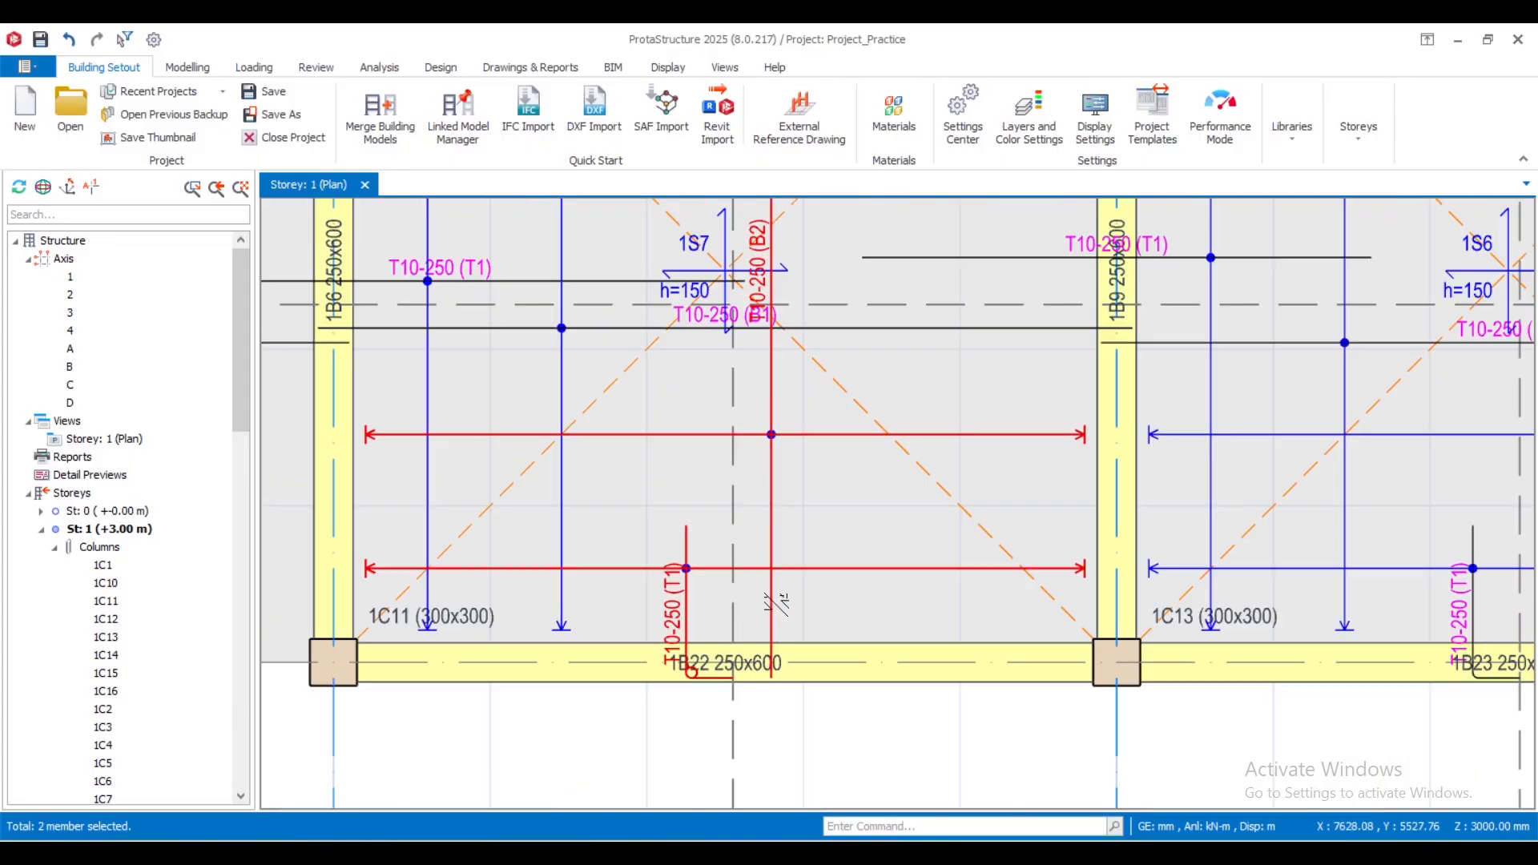
{"action": "scroll", "coordinate": [776, 602], "scroll_direction": "down", "scroll_amount": 4}
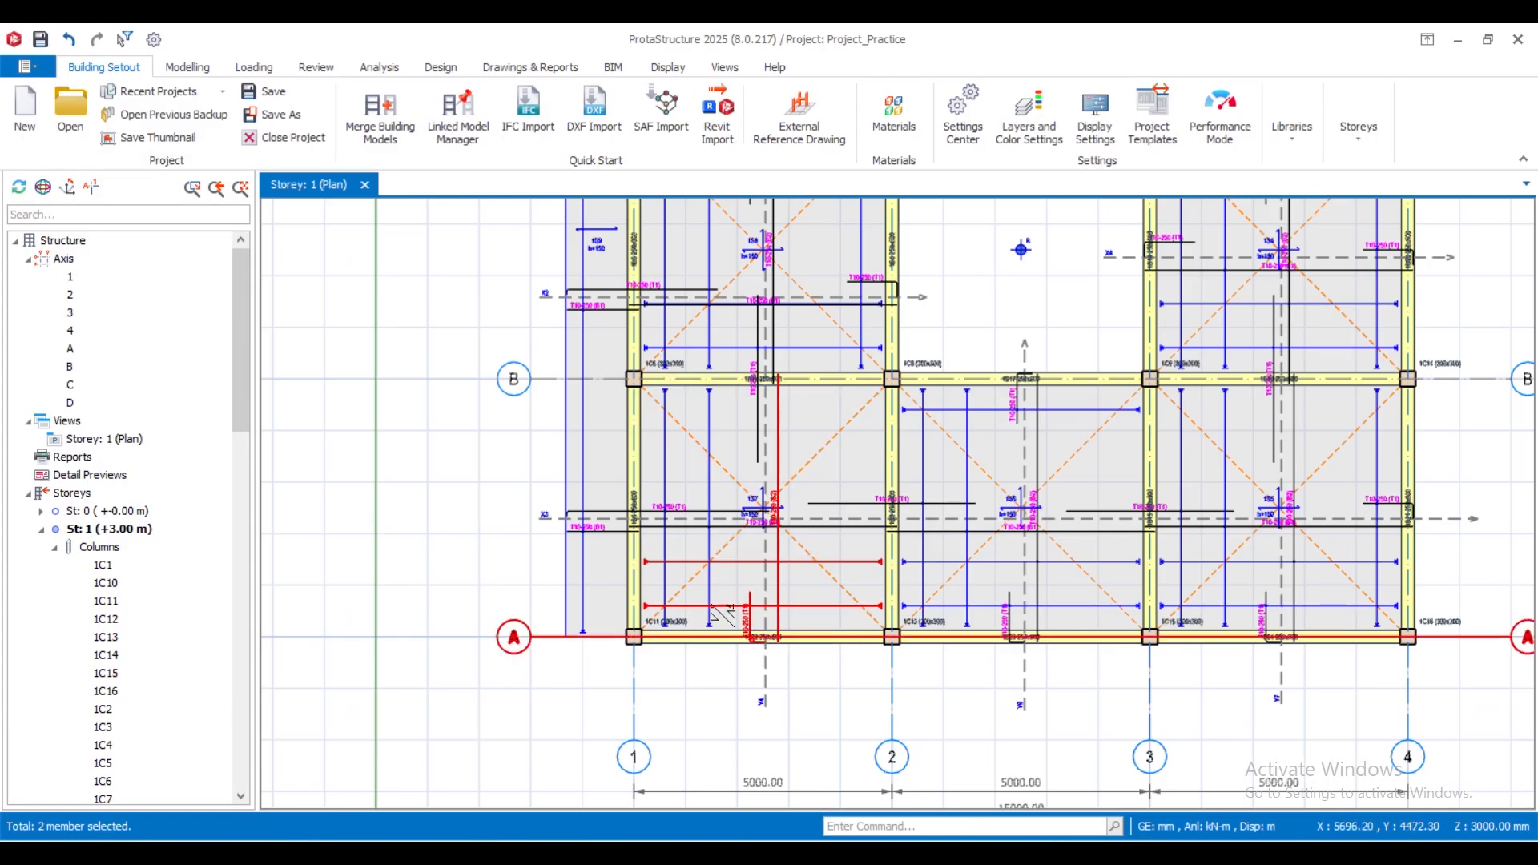
- Highlight the strip X3 top and bottom bars of slab 1S5 at edge beam 1B21 to compare them, and clear the selection
{"action": "scroll", "coordinate": [1362, 481], "scroll_direction": "up", "scroll_amount": 6}
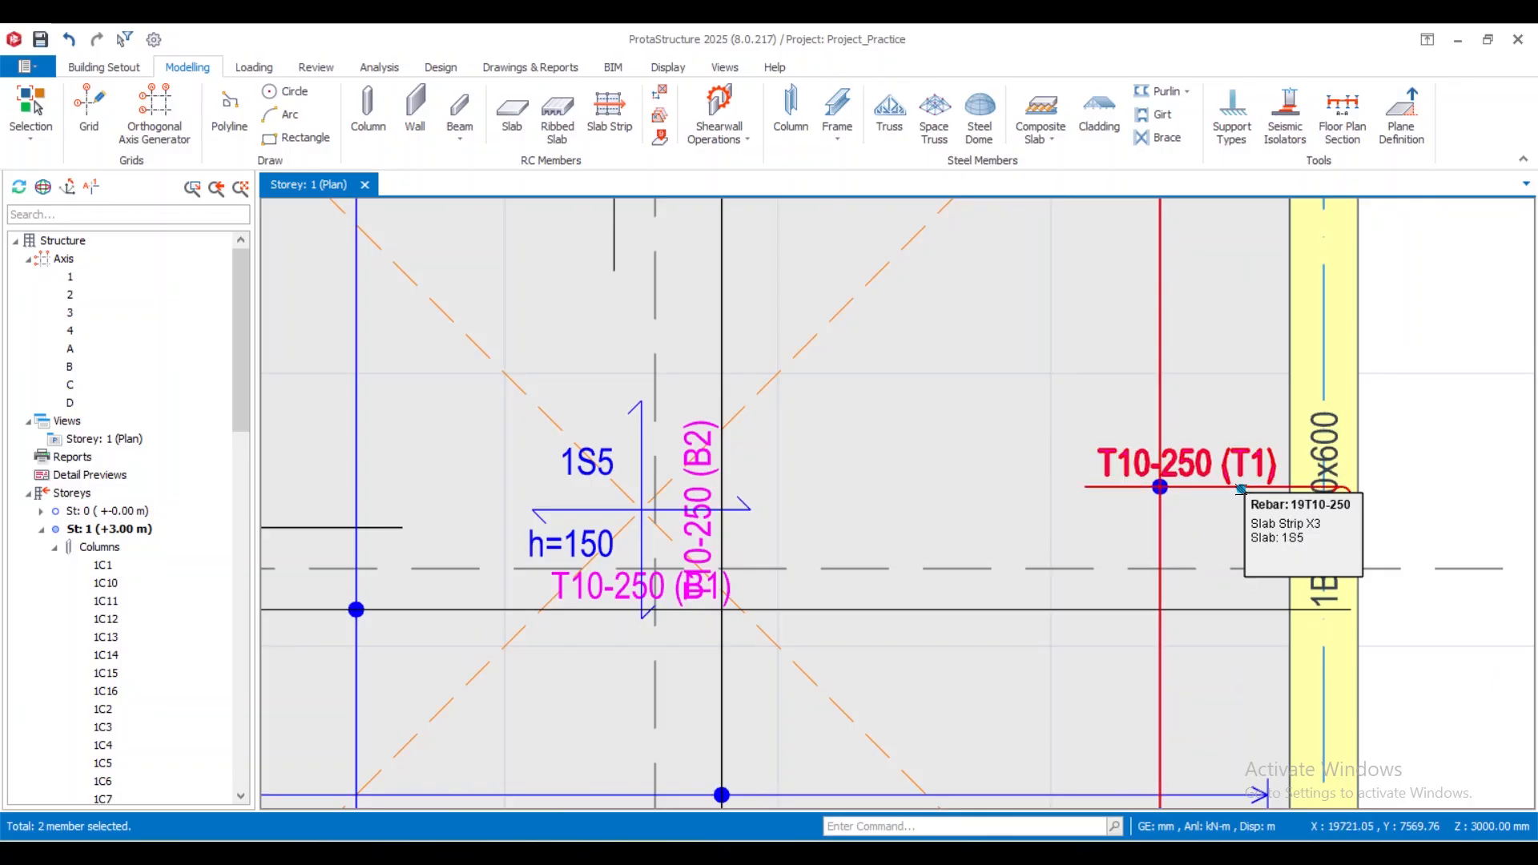
{"action": "left_click", "coordinate": [1241, 489]}
{"action": "left_click", "coordinate": [1244, 610]}
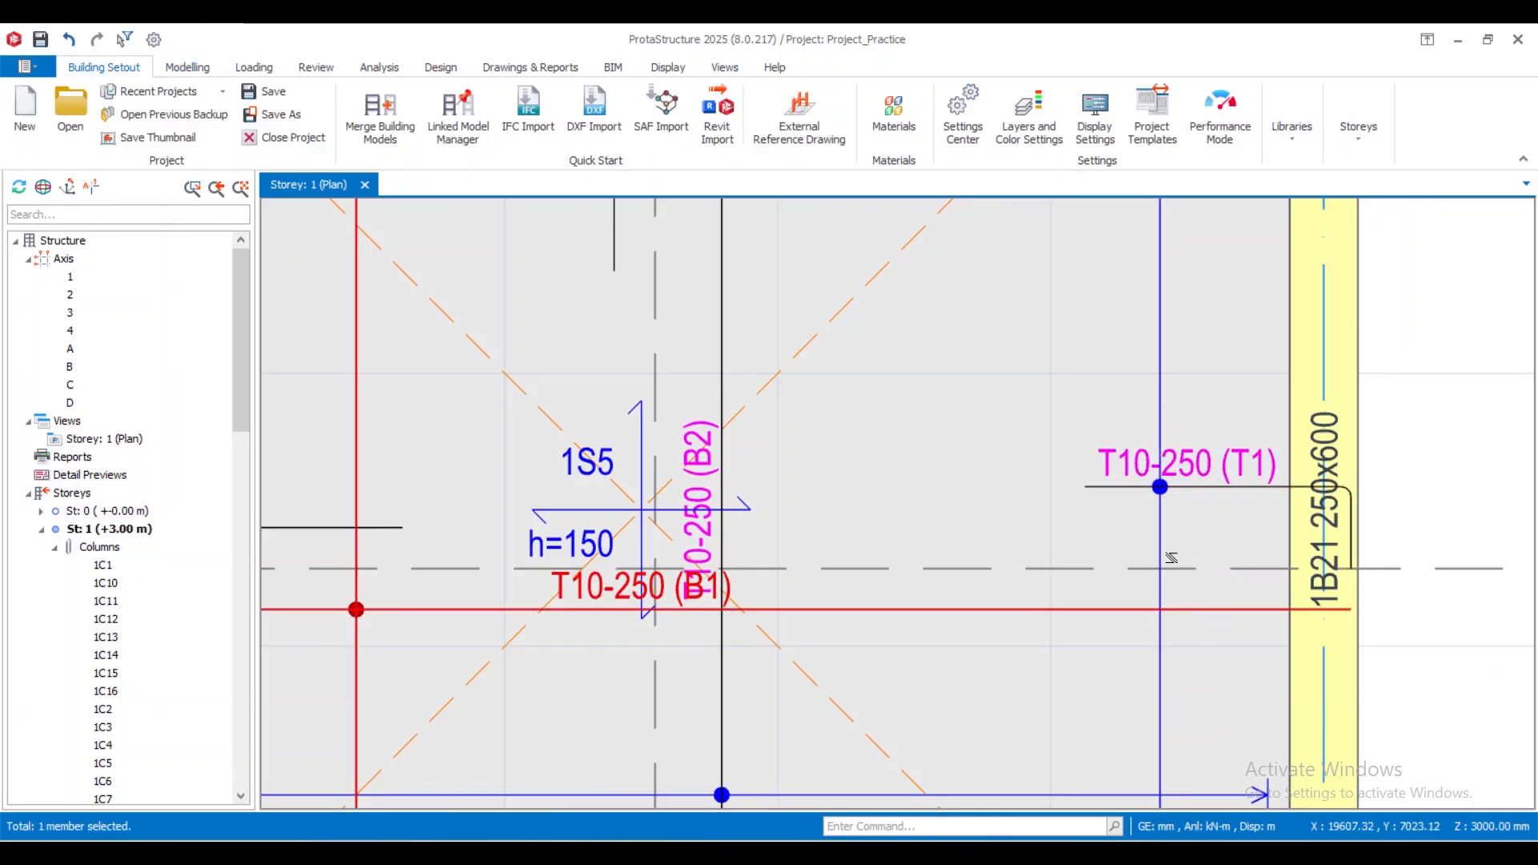
{"action": "left_click", "coordinate": [1258, 491]}
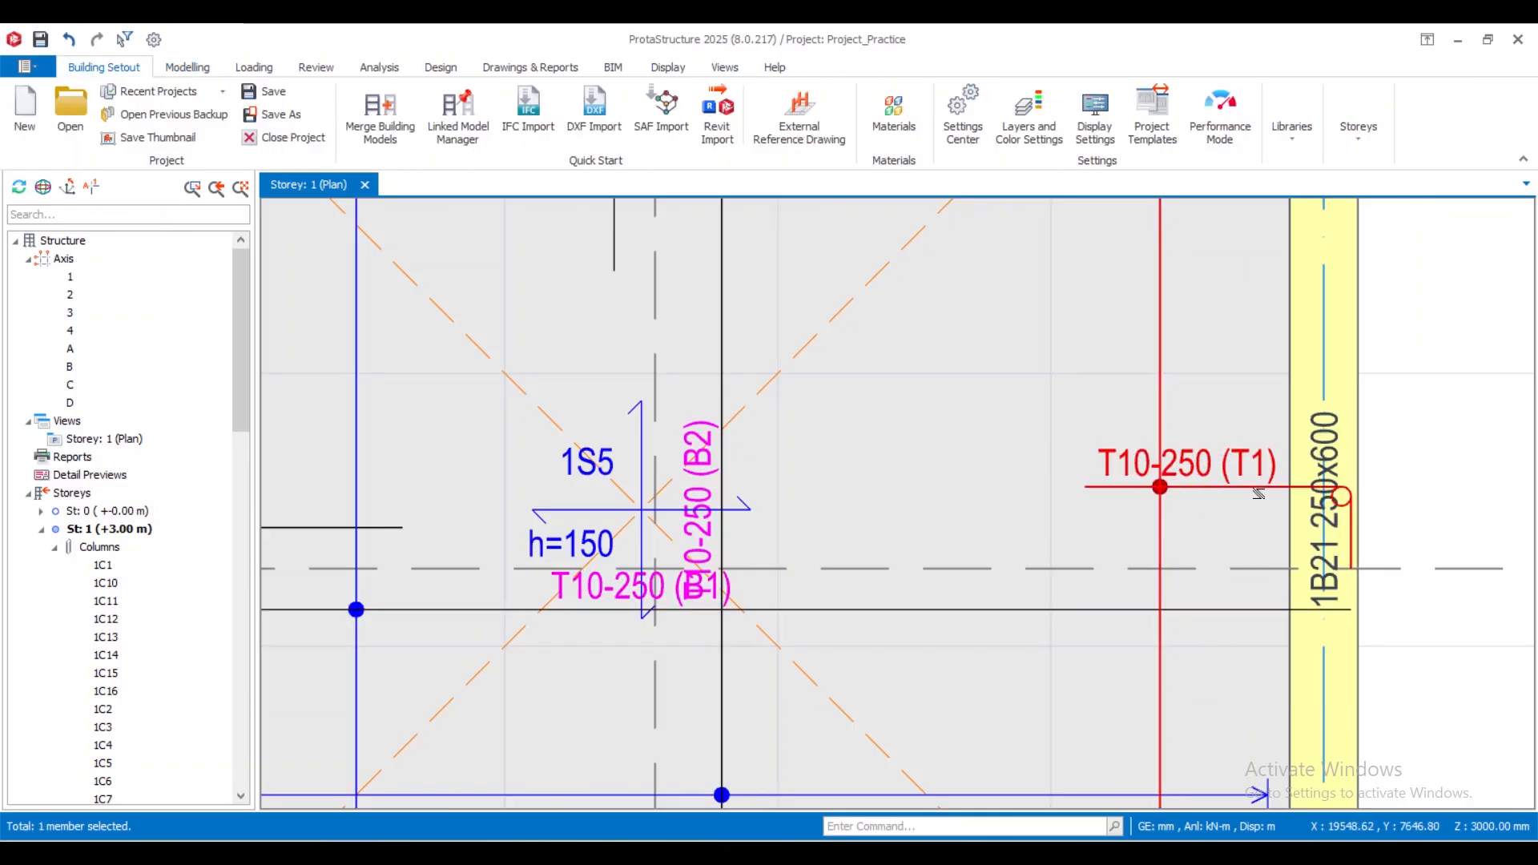
{"action": "left_click", "coordinate": [1190, 611], "text": "ctrl"}
{"action": "scroll", "coordinate": [1178, 537], "scroll_direction": "down", "scroll_amount": 4}
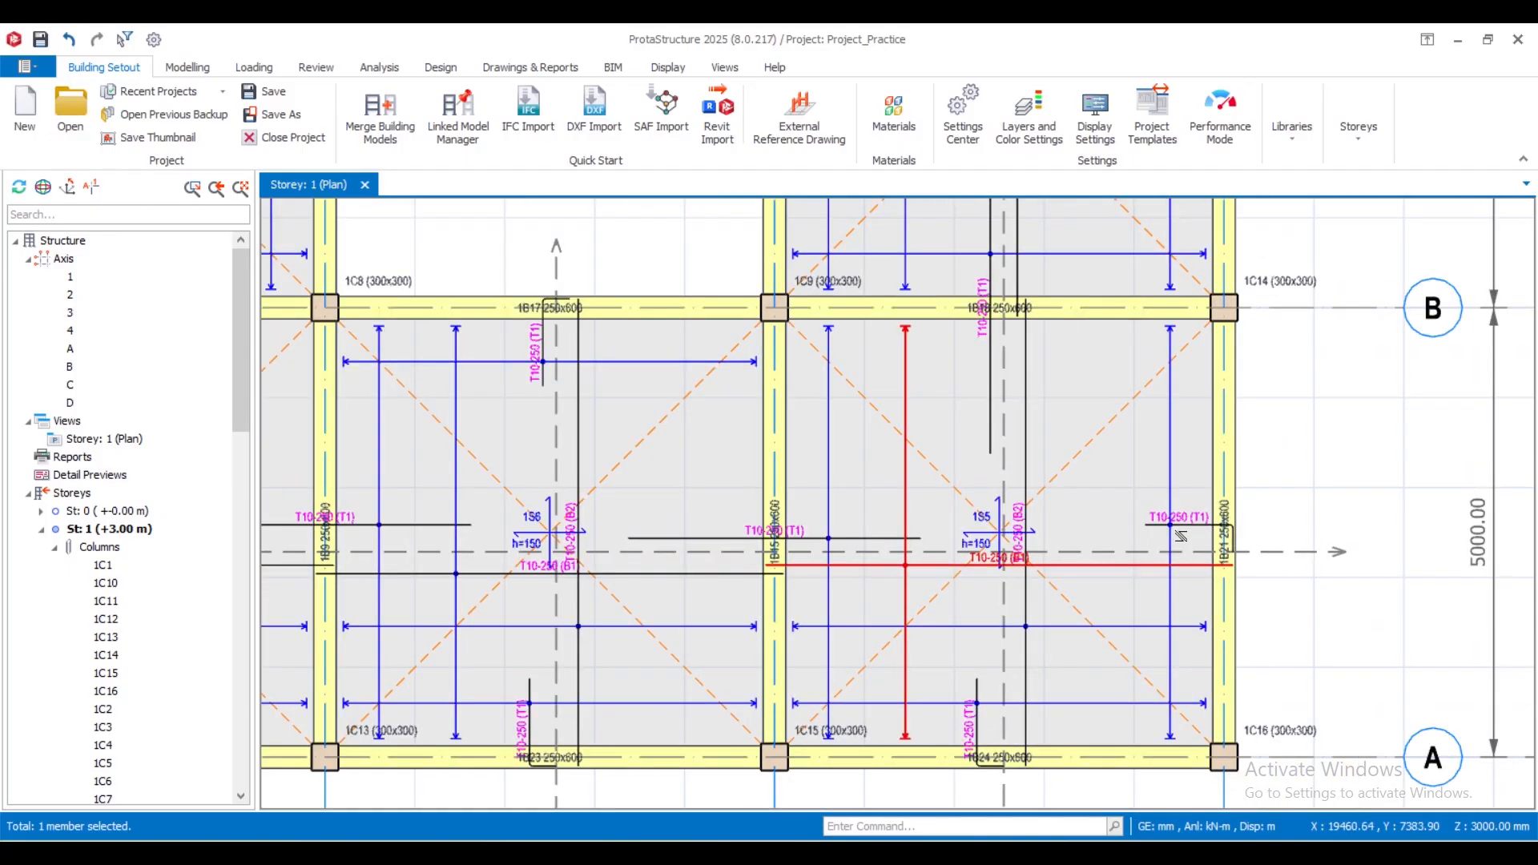
{"action": "scroll", "coordinate": [1181, 535], "scroll_direction": "up", "scroll_amount": 4}
{"action": "left_click", "coordinate": [1195, 511], "text": "ctrl"}
{"action": "key", "text": "Escape"}
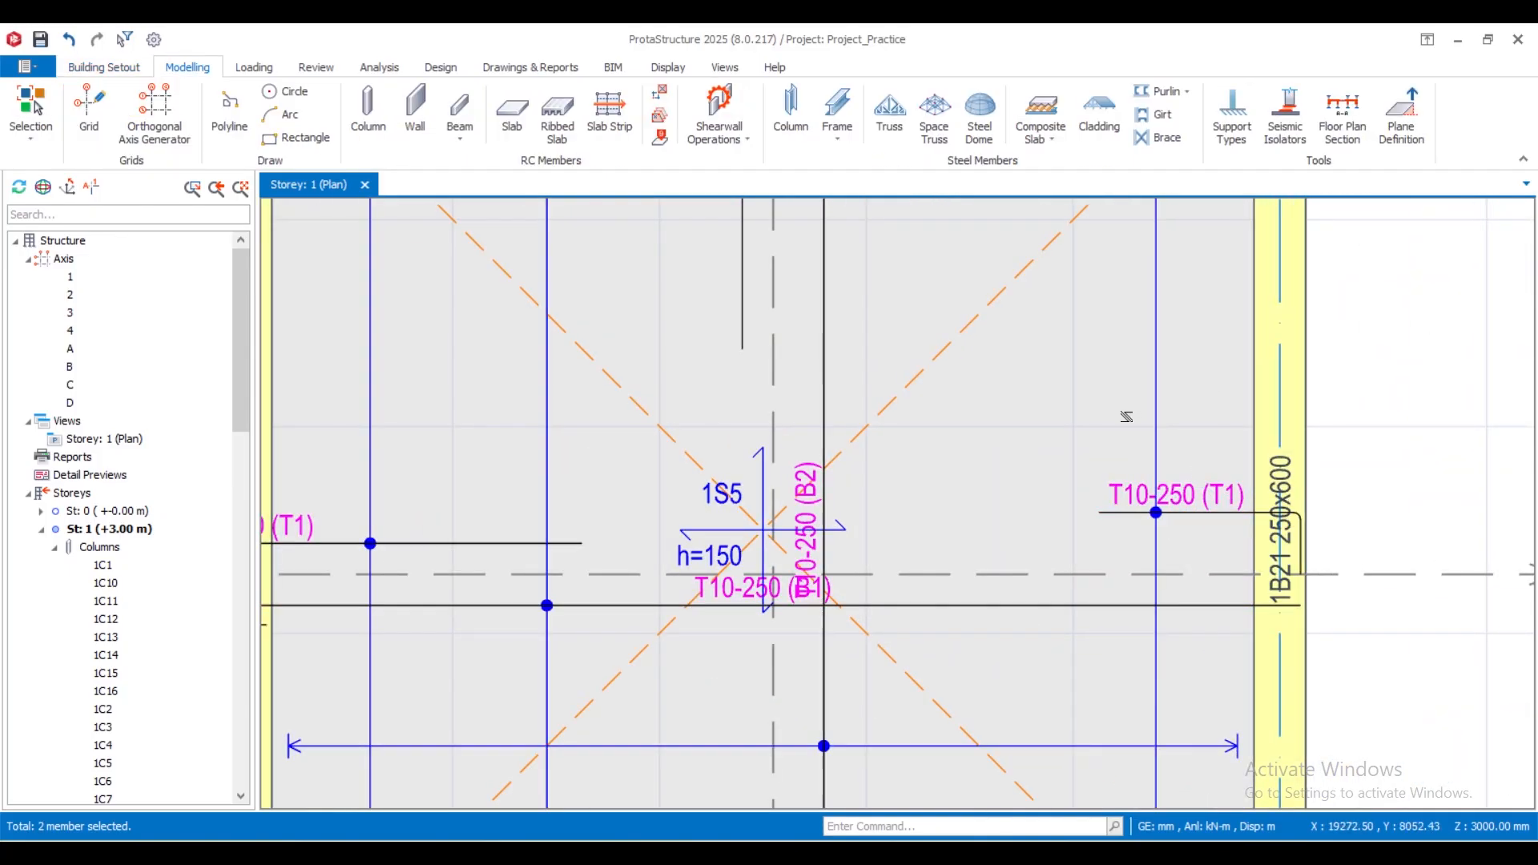
- Examine the reinforcement of slabs 1S6 and 1S8 beside the opening and the slab 1S1 bars at edge beam 1B1
{"action": "scroll", "coordinate": [1110, 425], "scroll_direction": "down", "scroll_amount": 5}
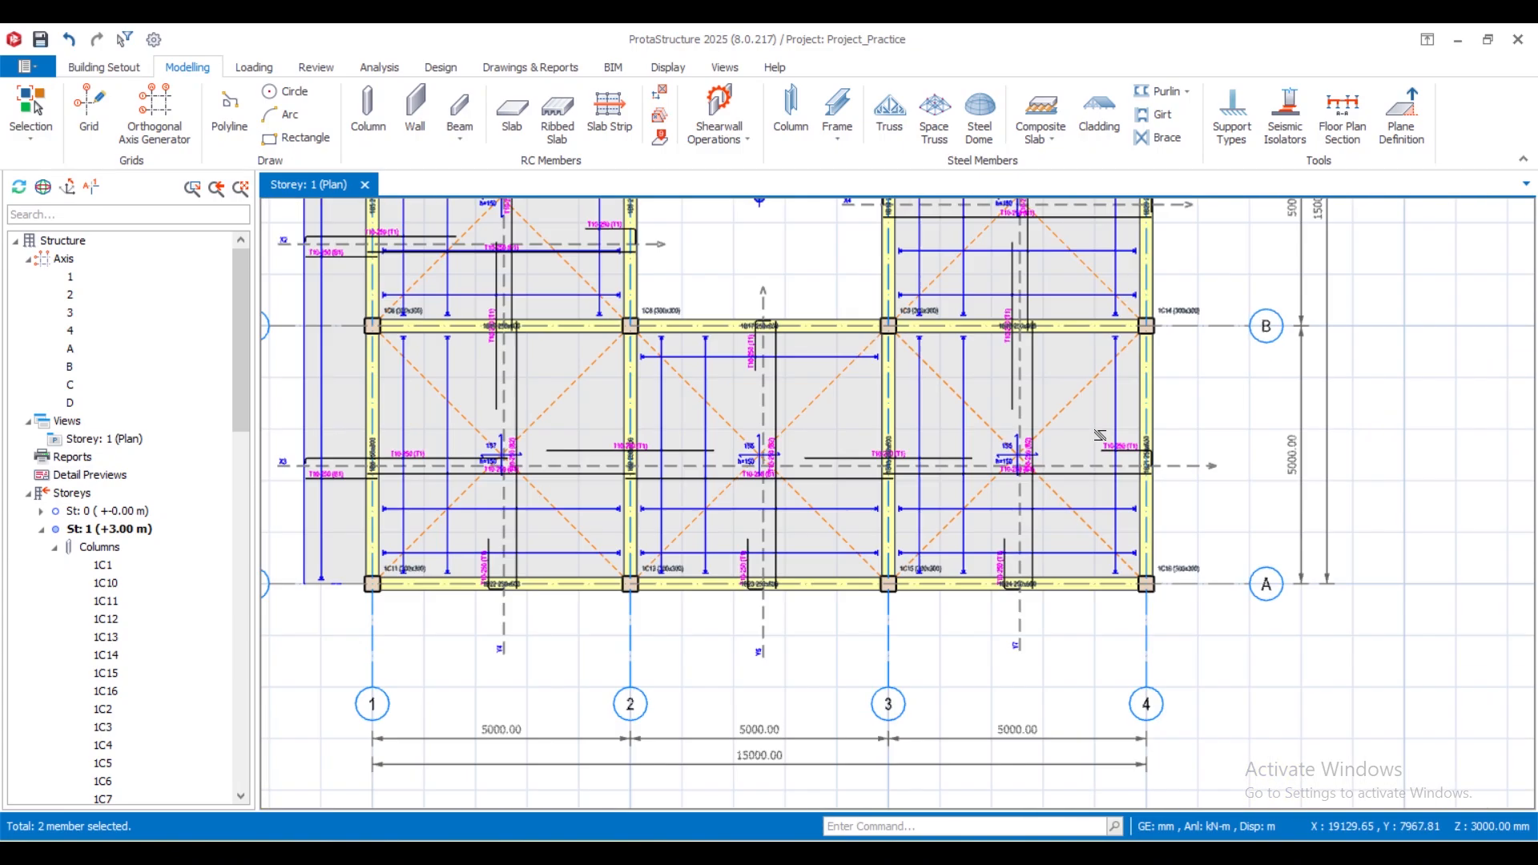
{"action": "scroll", "coordinate": [833, 559], "scroll_direction": "down", "scroll_amount": 1}
{"action": "scroll", "coordinate": [740, 535], "scroll_direction": "up", "scroll_amount": 3}
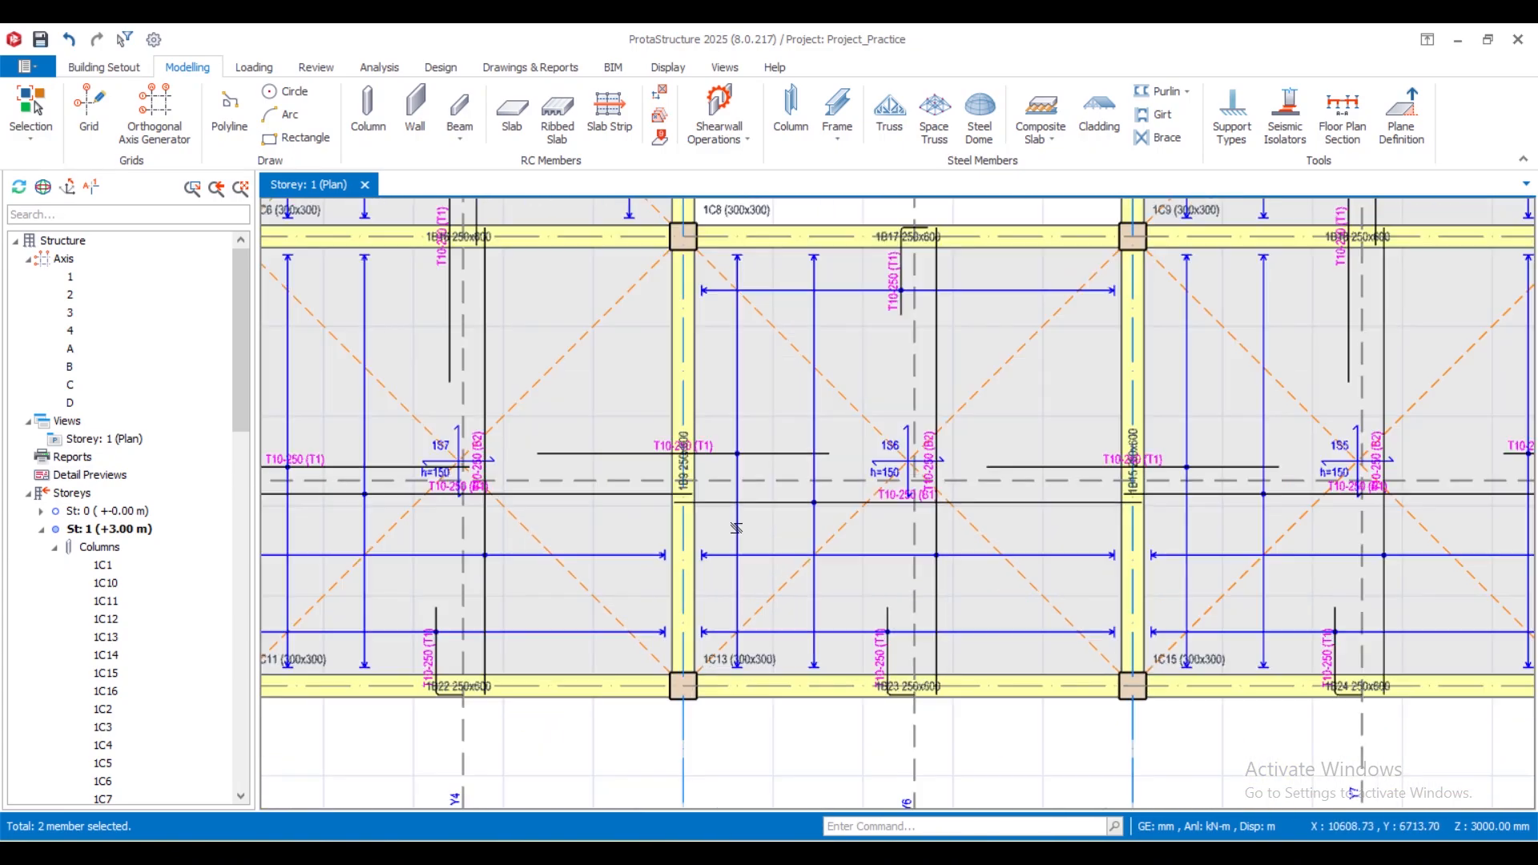
{"action": "scroll", "coordinate": [702, 640], "scroll_direction": "down", "scroll_amount": 5}
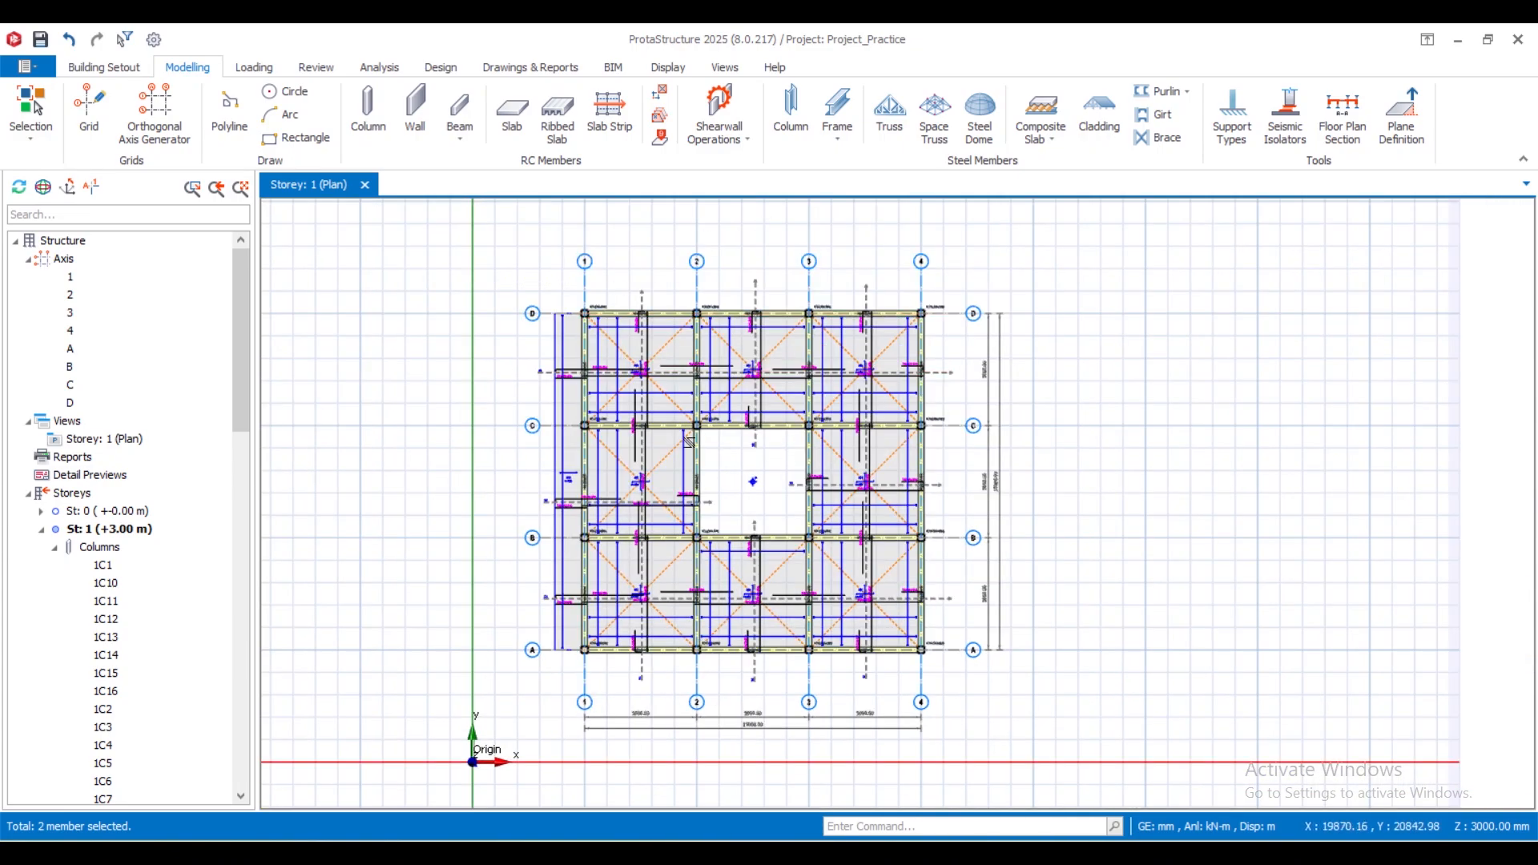
{"action": "mouse_move", "coordinate": [683, 463]}
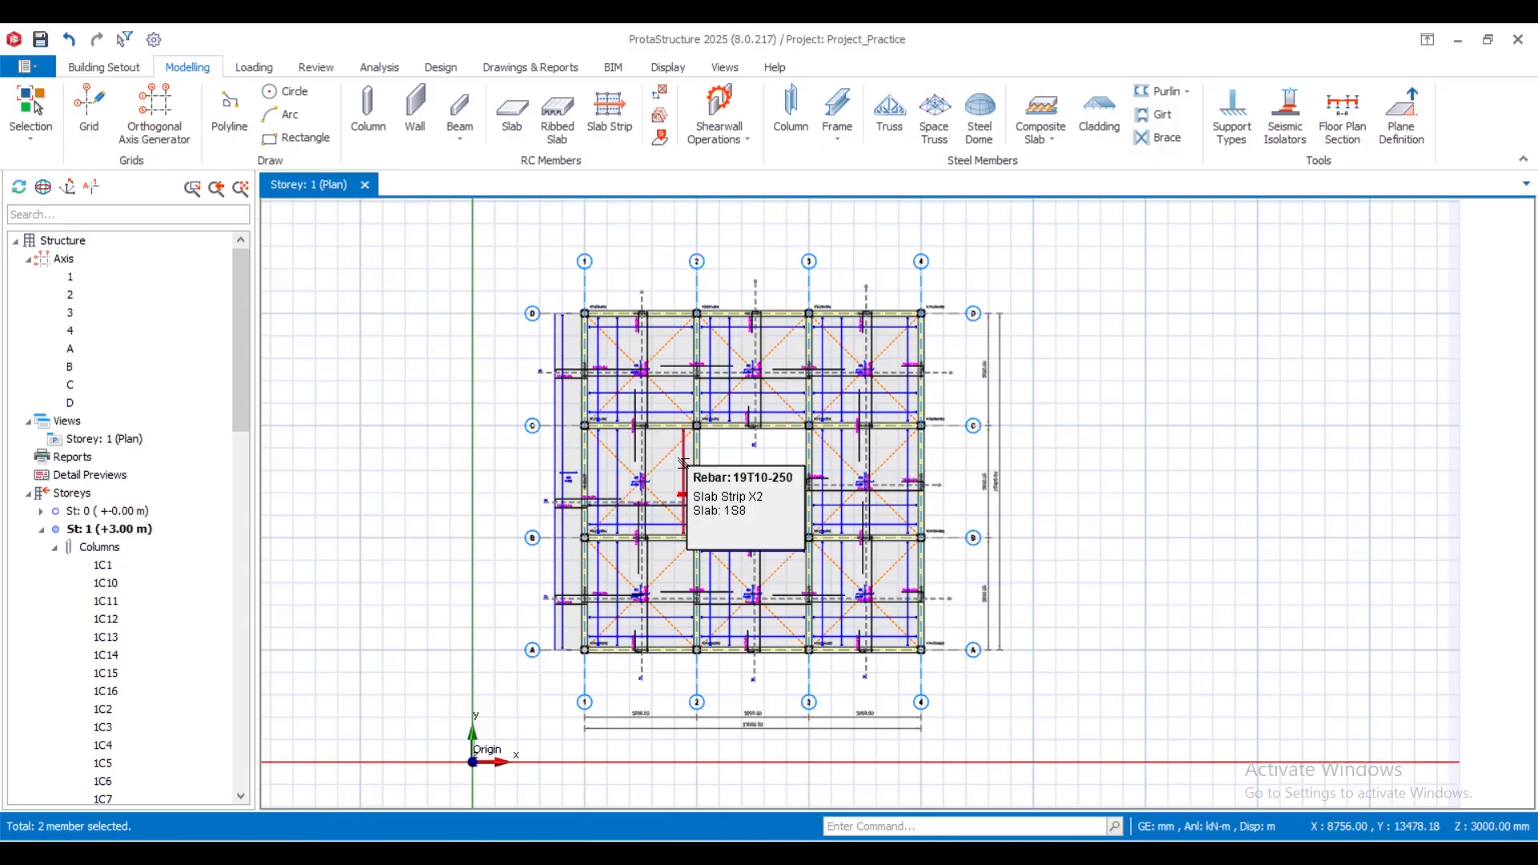
{"action": "scroll", "coordinate": [618, 331], "scroll_direction": "up", "scroll_amount": 3}
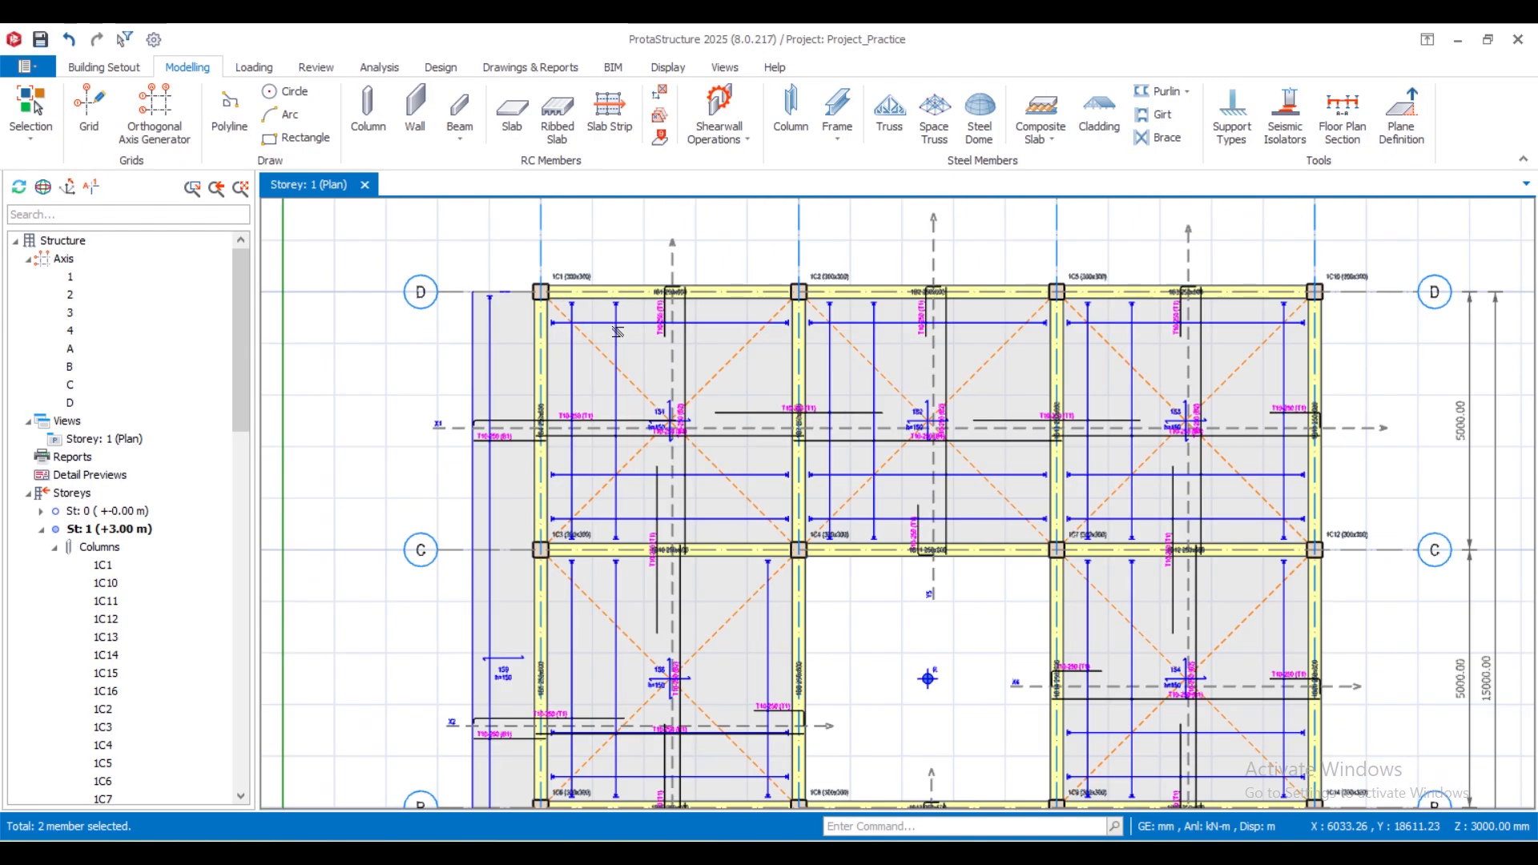
{"action": "scroll", "coordinate": [618, 330], "scroll_direction": "up", "scroll_amount": 4}
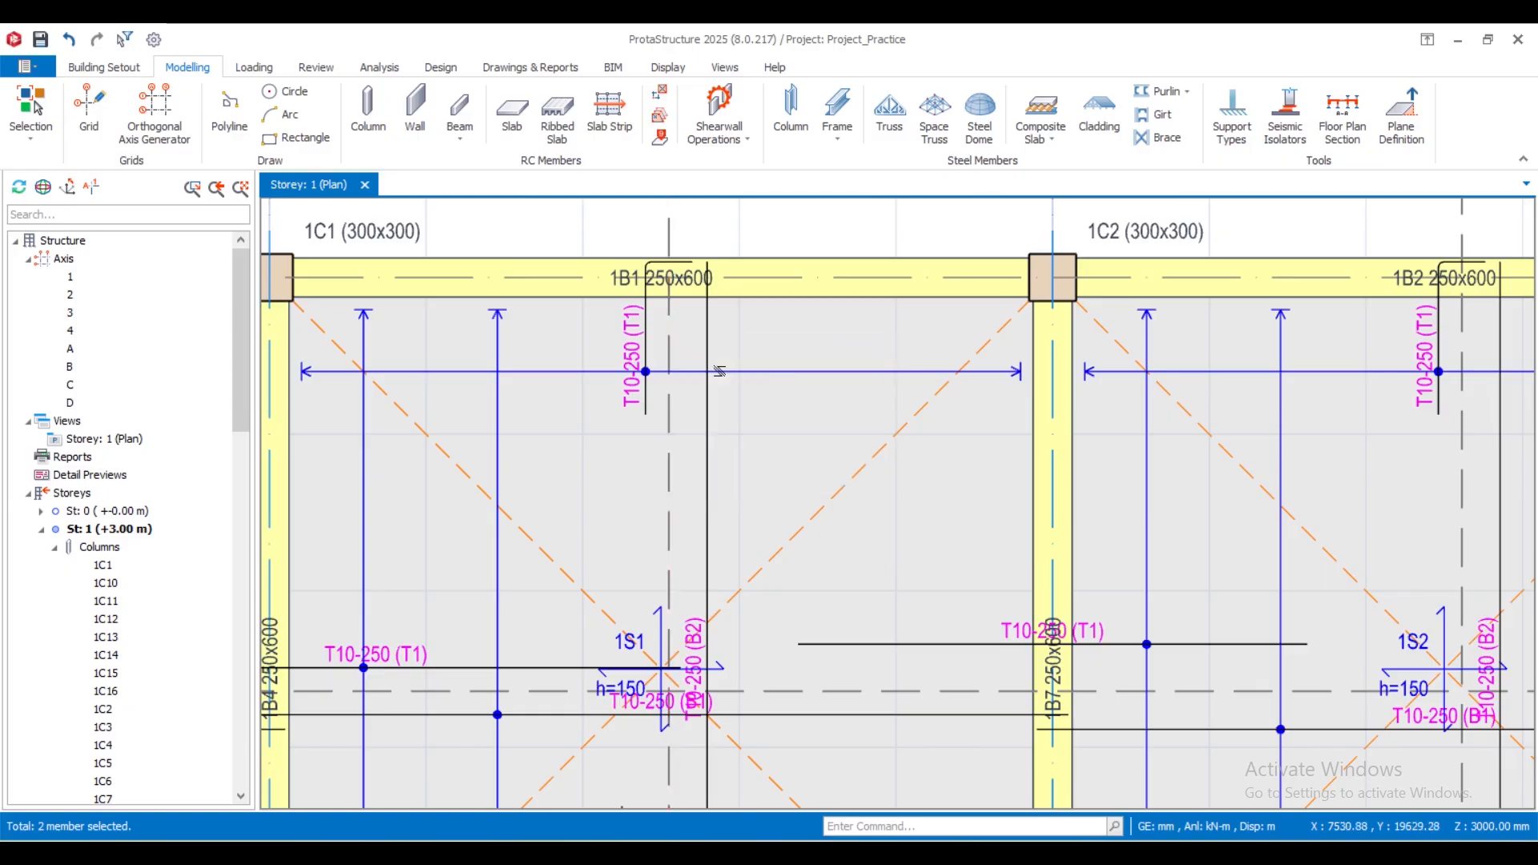
{"action": "scroll", "coordinate": [572, 337], "scroll_direction": "down", "scroll_amount": 6}
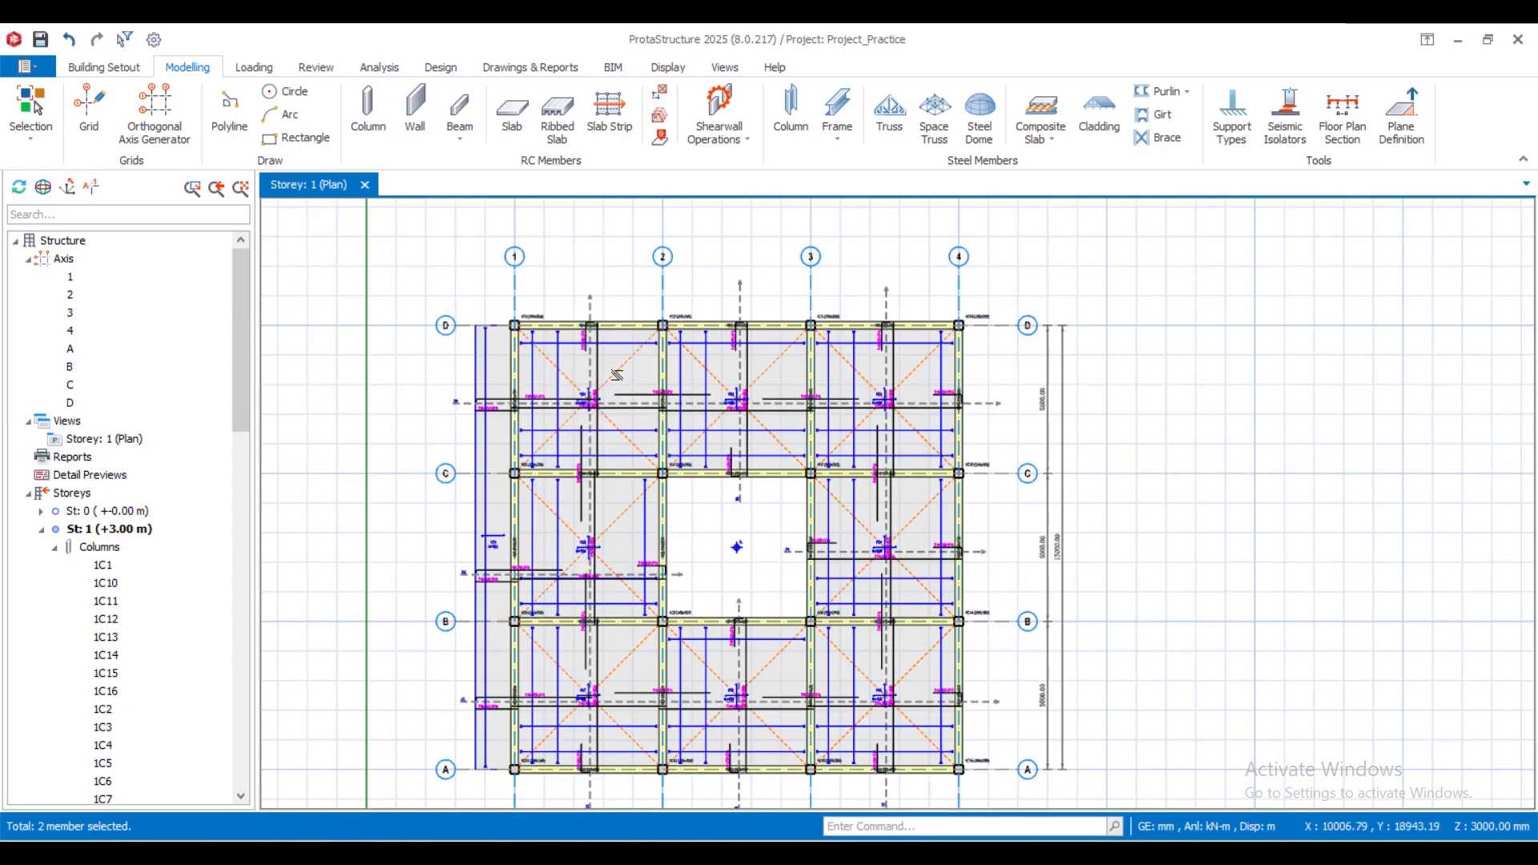
- Examine the strip bars of the cantilever, the slabs around the opening and the edge beams on the storey 1 plan
{"action": "scroll", "coordinate": [582, 396], "scroll_direction": "up", "scroll_amount": 2}
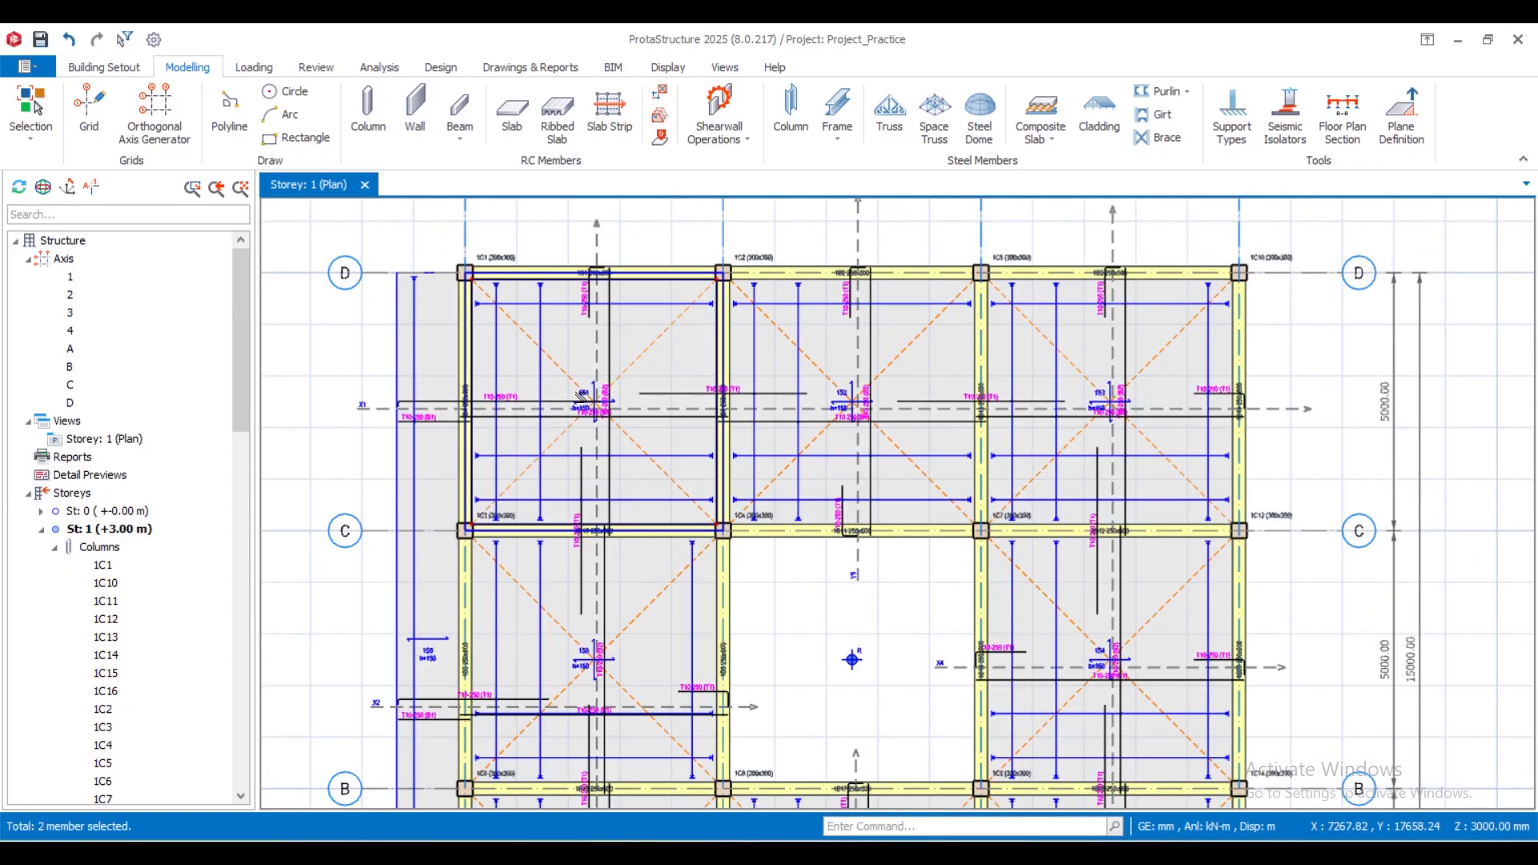
{"action": "scroll", "coordinate": [583, 396], "scroll_direction": "up", "scroll_amount": 1}
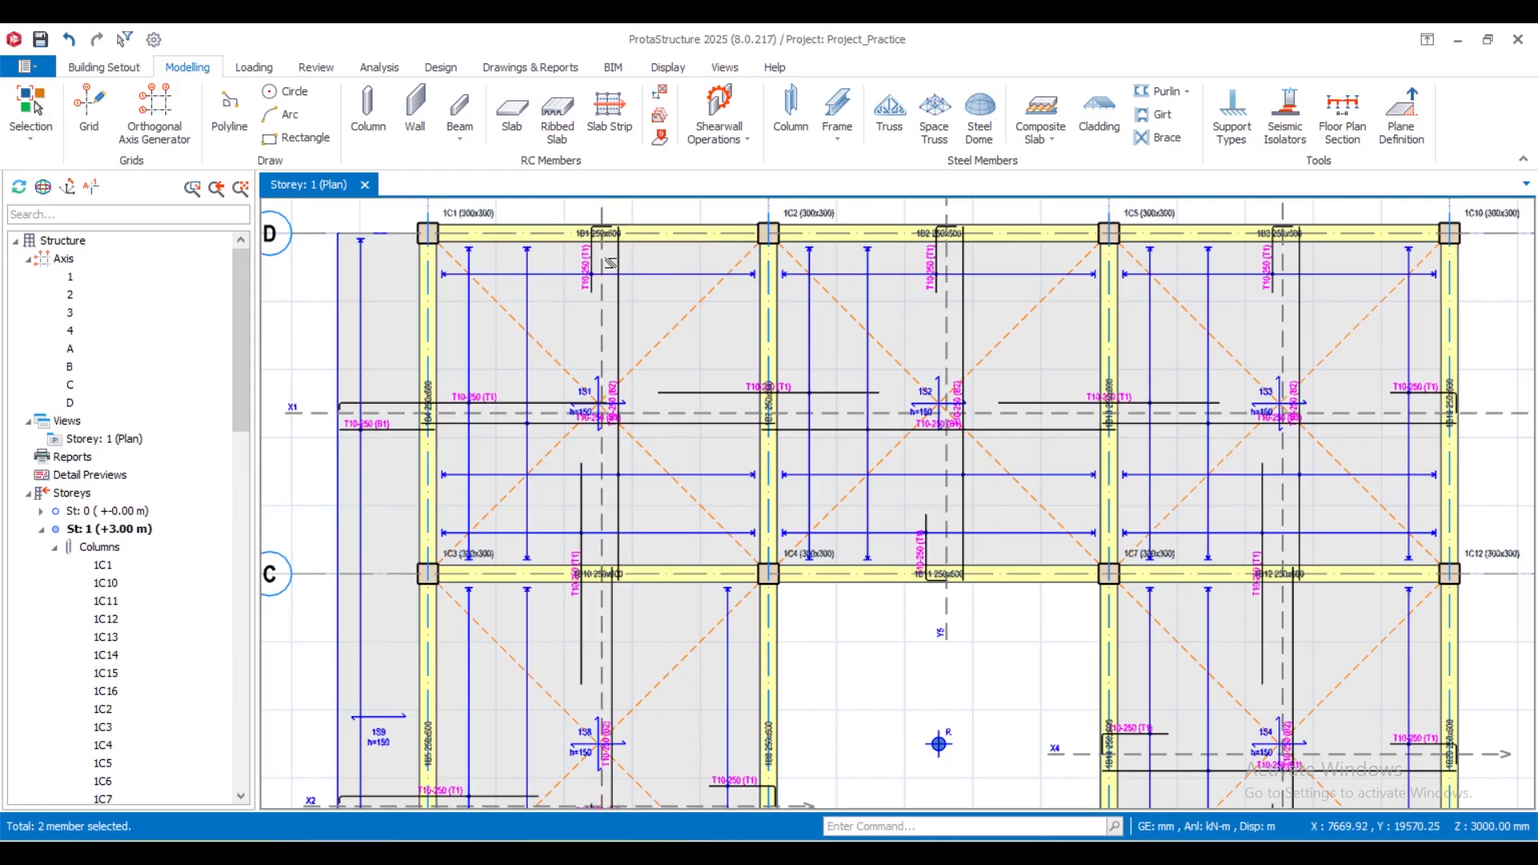
{"action": "scroll", "coordinate": [599, 393], "scroll_direction": "down", "scroll_amount": 5}
{"action": "scroll", "coordinate": [559, 430], "scroll_direction": "up", "scroll_amount": 4}
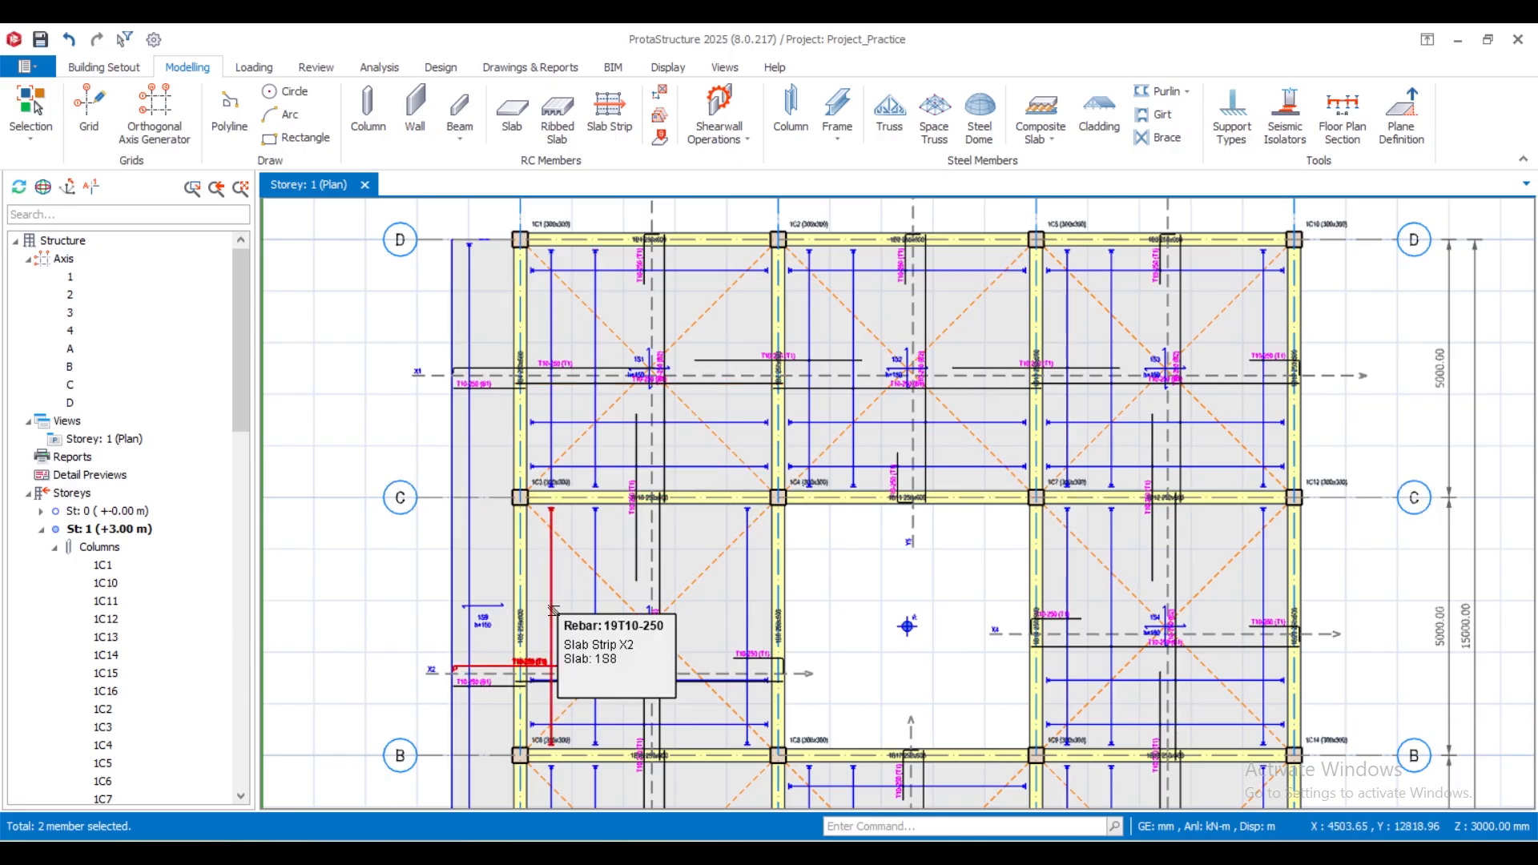
{"action": "scroll", "coordinate": [830, 585], "scroll_direction": "down", "scroll_amount": 5}
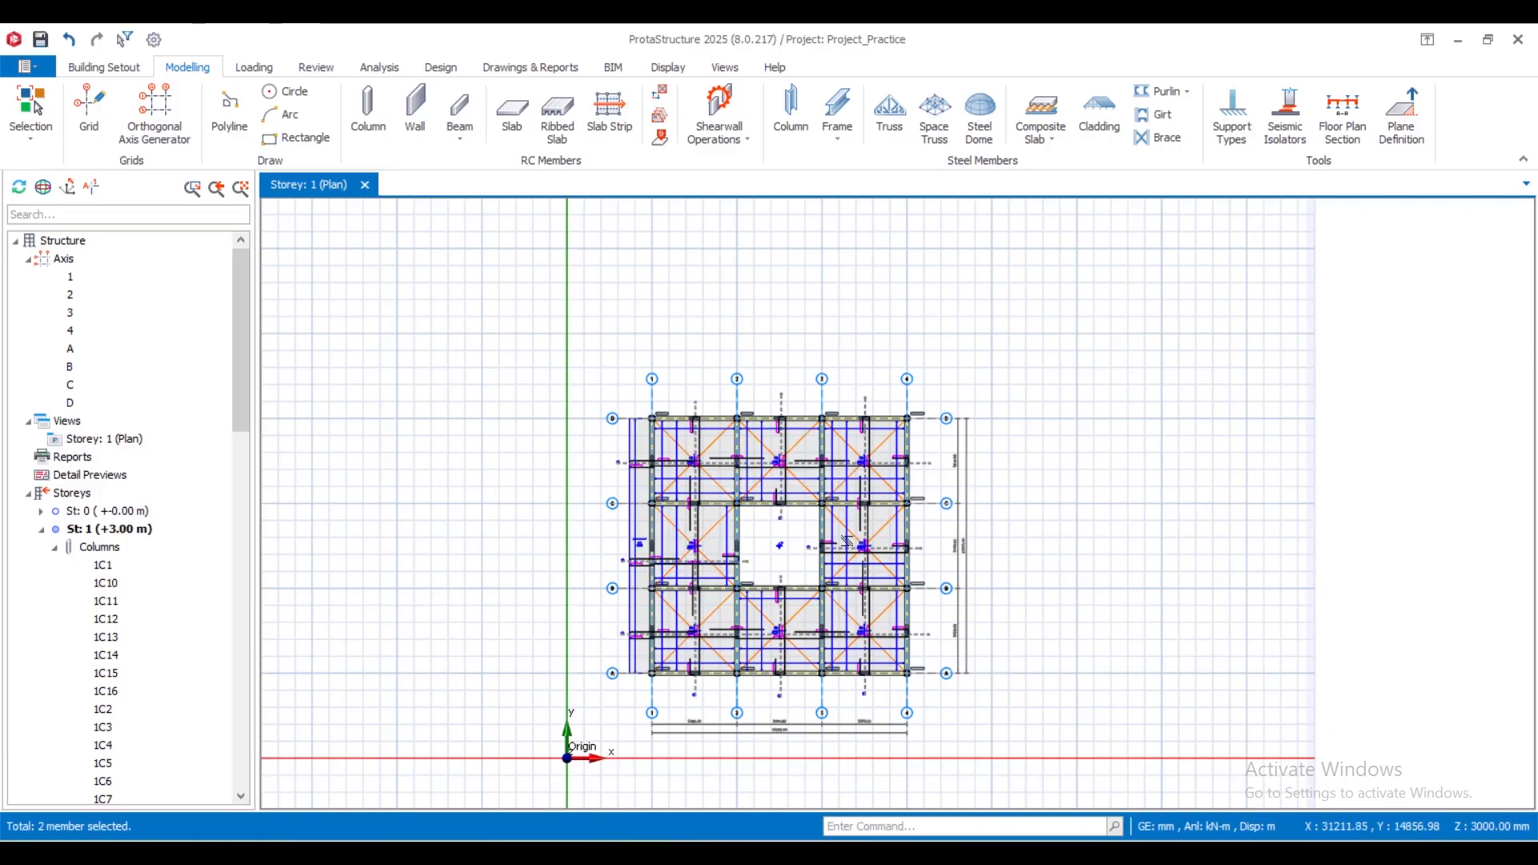
{"action": "scroll", "coordinate": [723, 572], "scroll_direction": "up", "scroll_amount": 2}
{"action": "scroll", "coordinate": [724, 573], "scroll_direction": "down", "scroll_amount": 1}
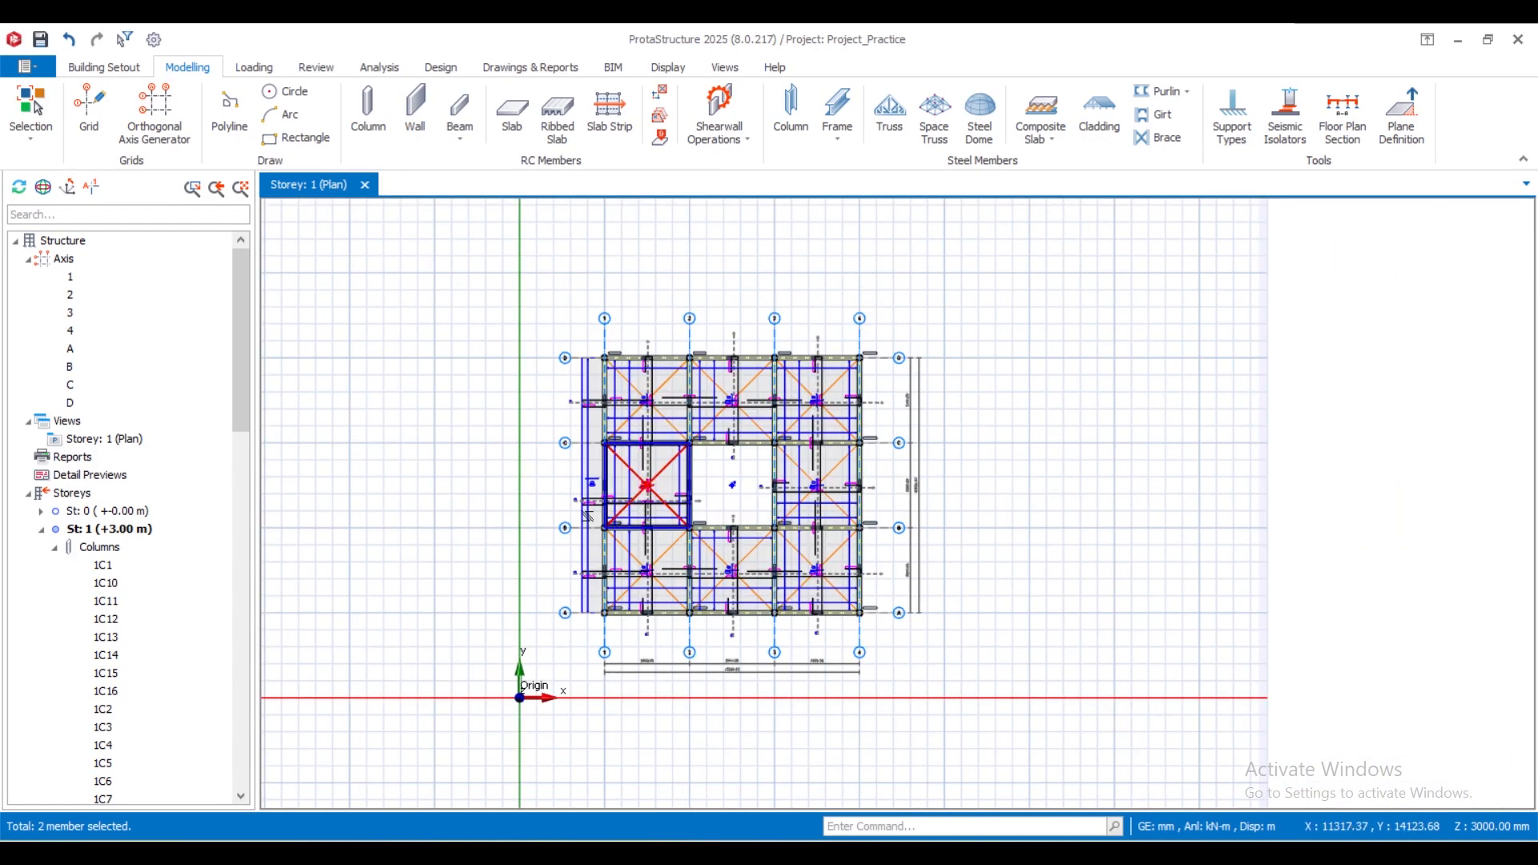
{"action": "scroll", "coordinate": [660, 425], "scroll_direction": "up", "scroll_amount": 3}
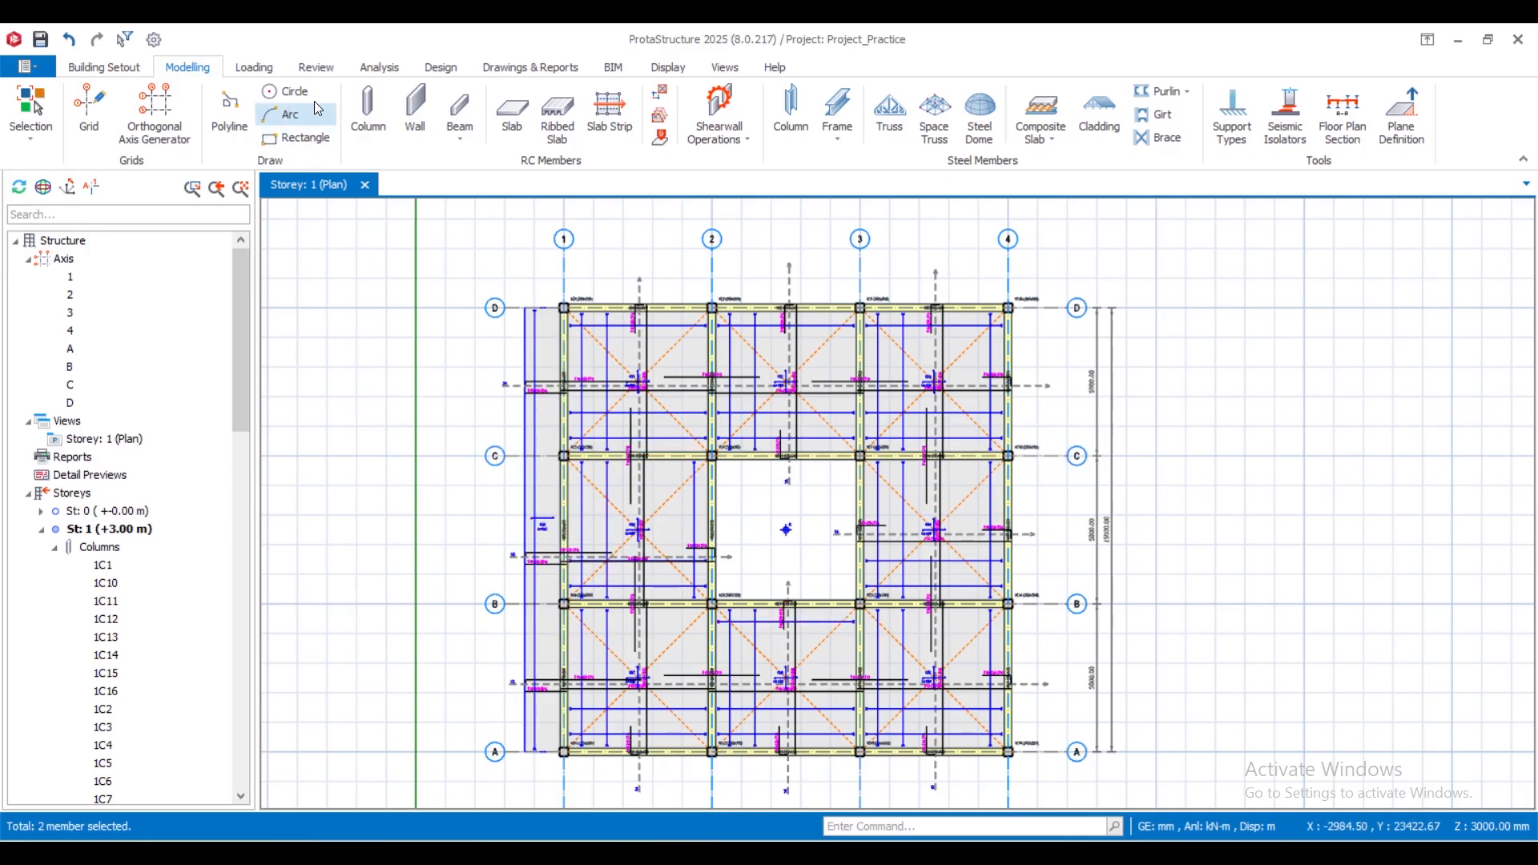
- Launch ProtaDetails for the current model, saving the project changes
{"action": "left_click", "coordinate": [522, 70]}
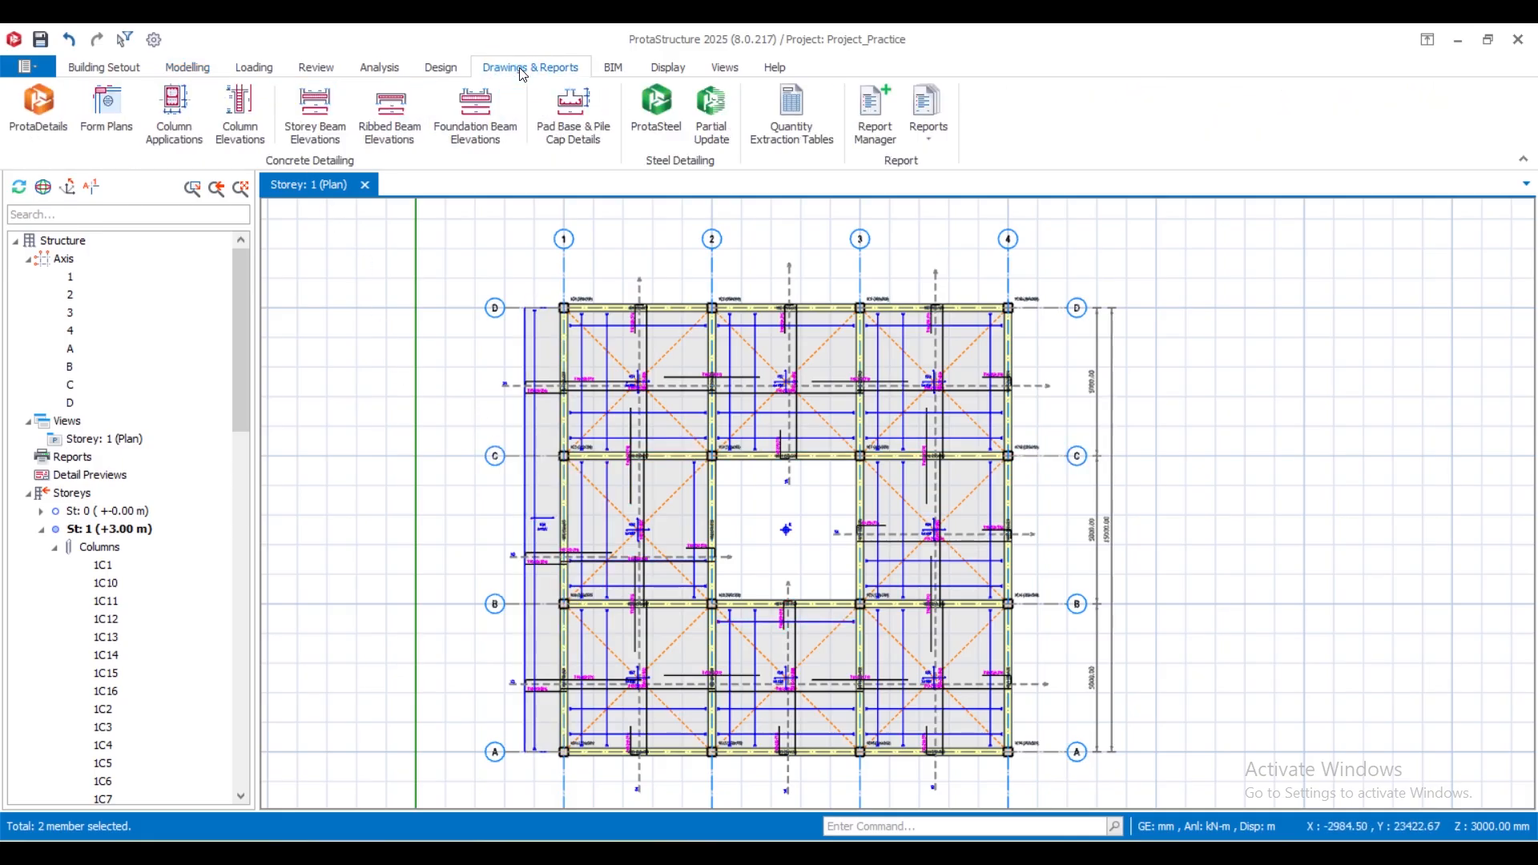
{"action": "left_click", "coordinate": [36, 114]}
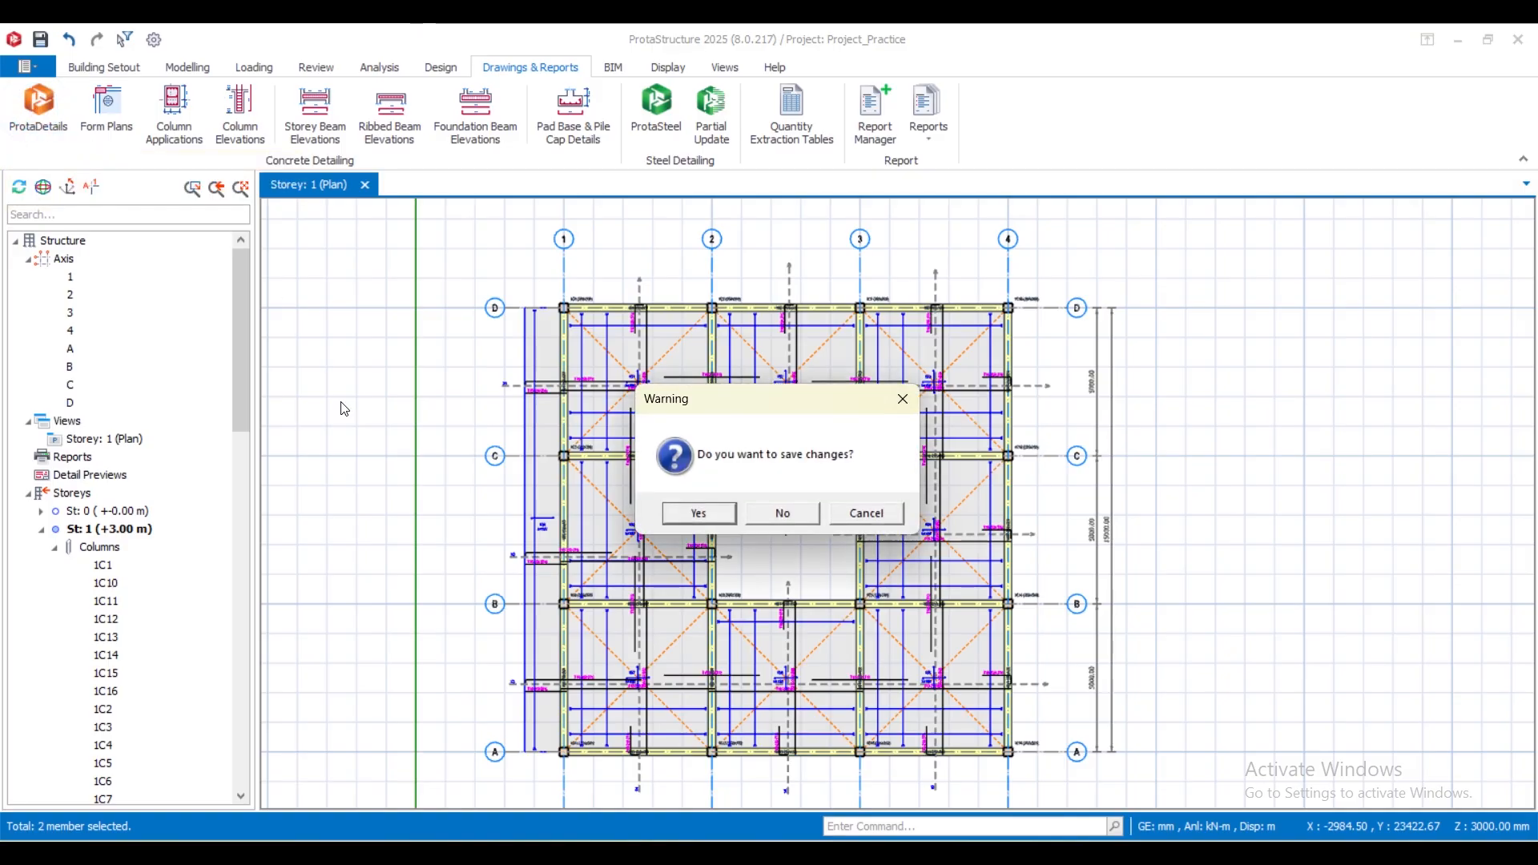
{"action": "left_click", "coordinate": [678, 518]}
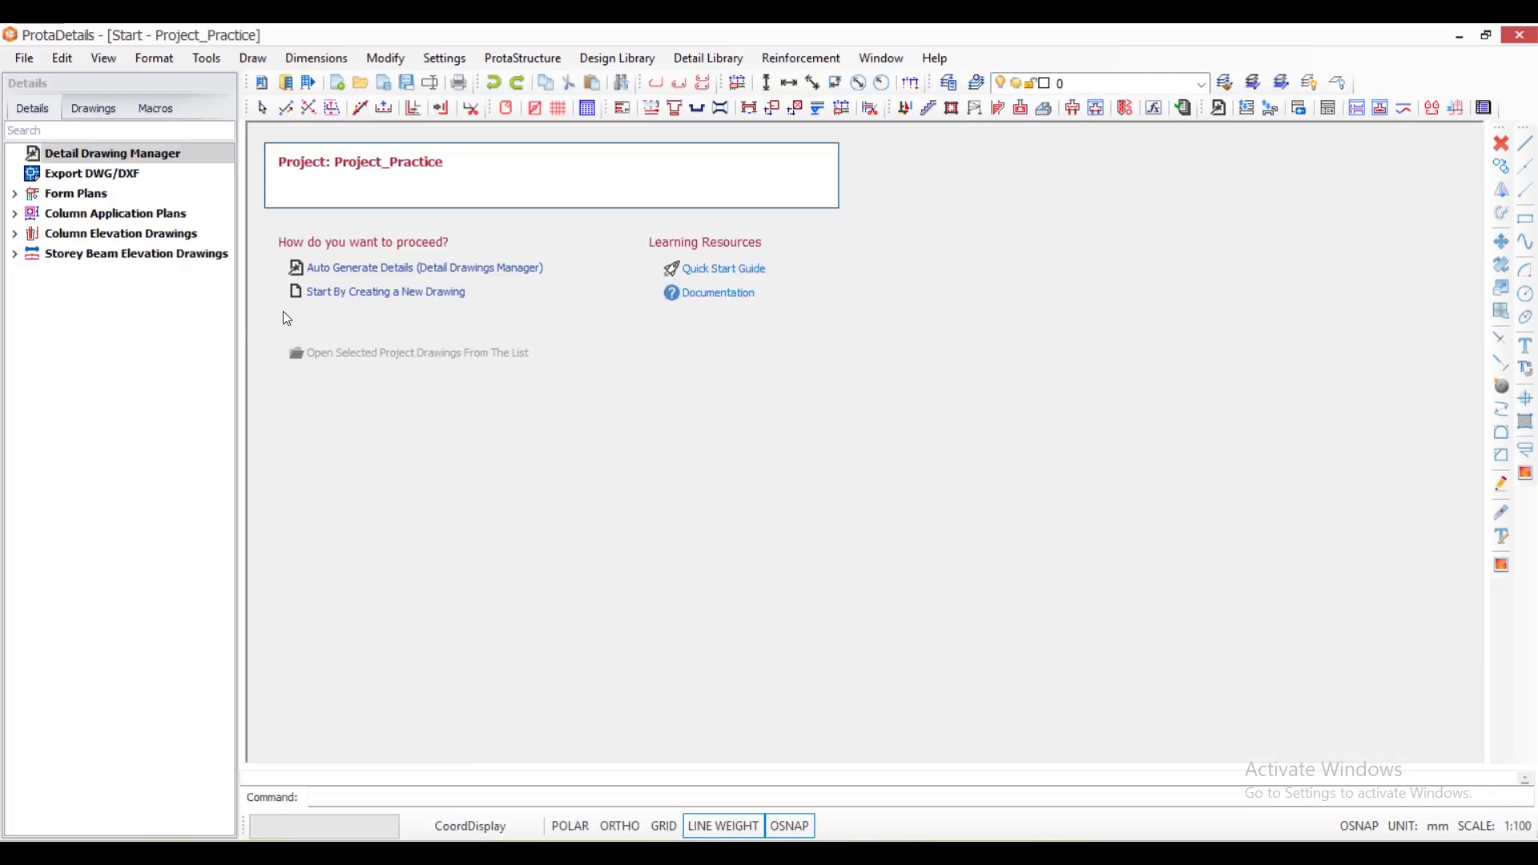
- Auto-generate only the Form Plan for St: 1 (+3.00 m), excluding column and beam details, and place it beside the drawing origin
{"action": "left_click", "coordinate": [334, 267]}
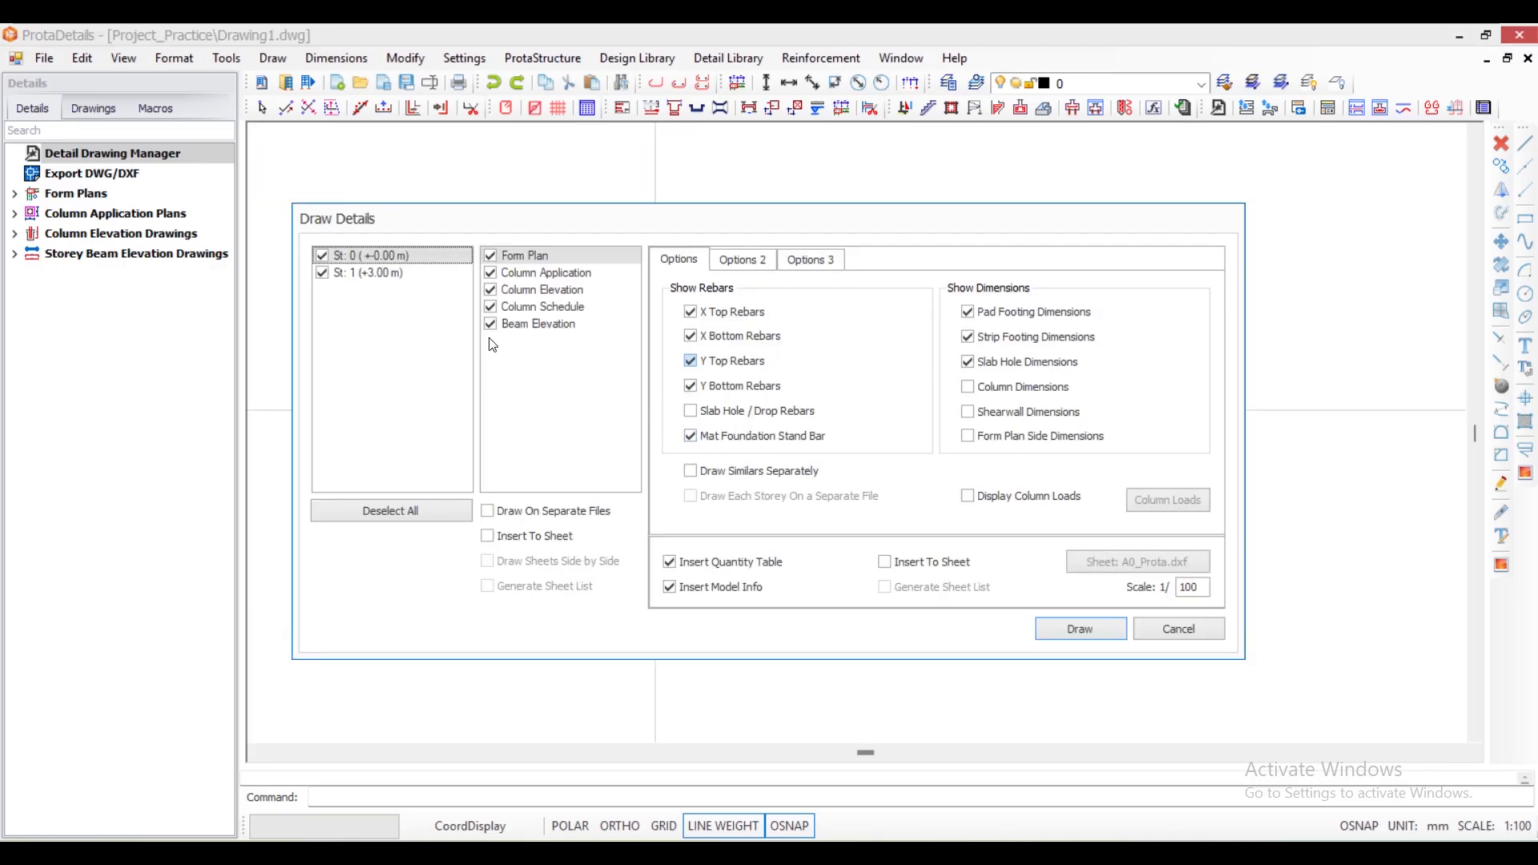
{"action": "left_click", "coordinate": [490, 272]}
{"action": "left_click", "coordinate": [490, 289]}
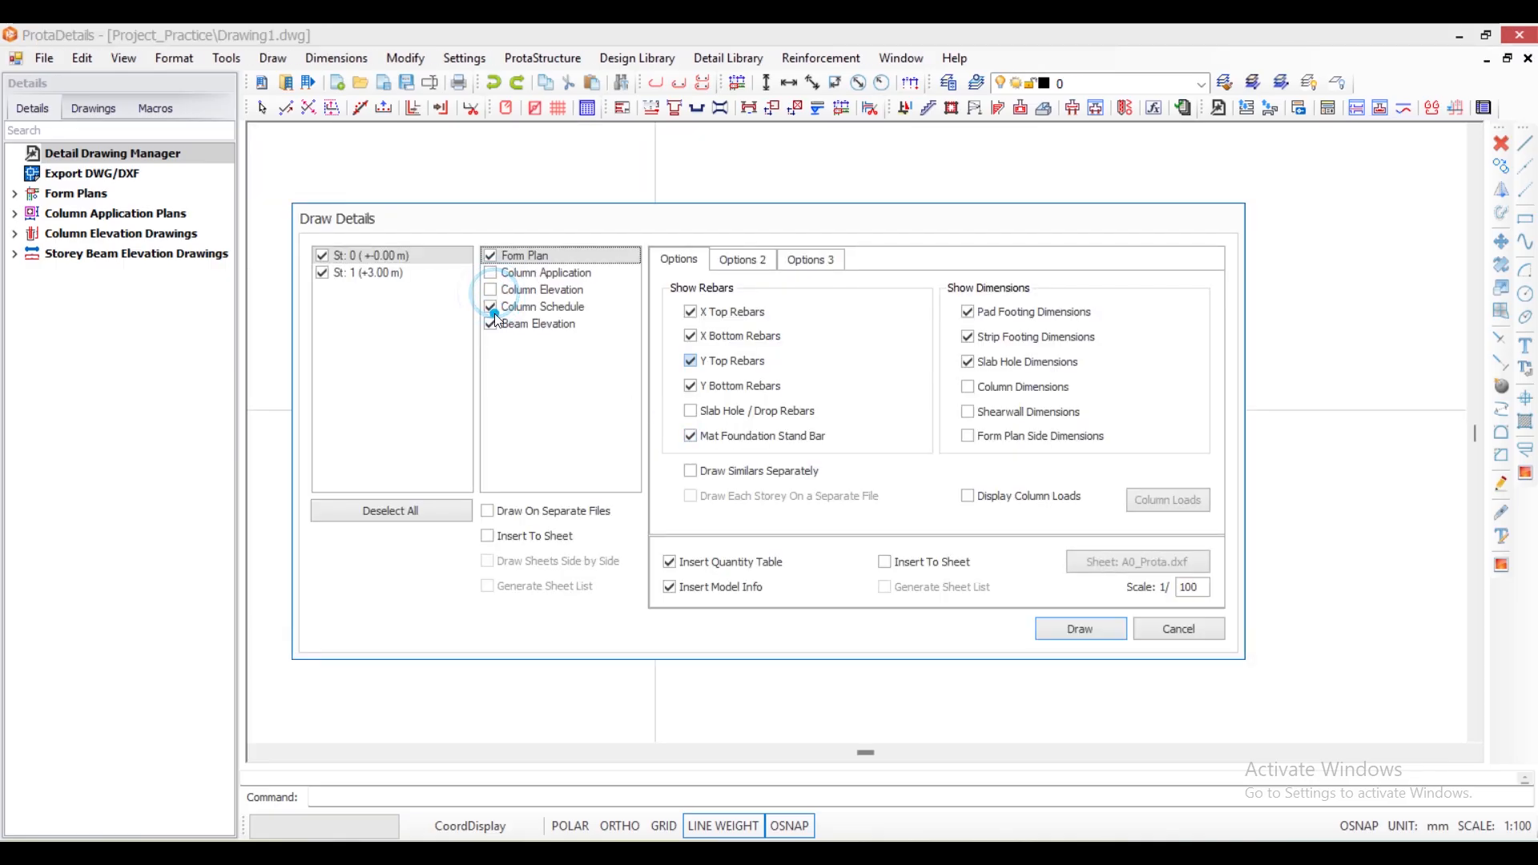
{"action": "left_click", "coordinate": [492, 309]}
{"action": "left_click", "coordinate": [490, 324]}
{"action": "left_click", "coordinate": [490, 307]}
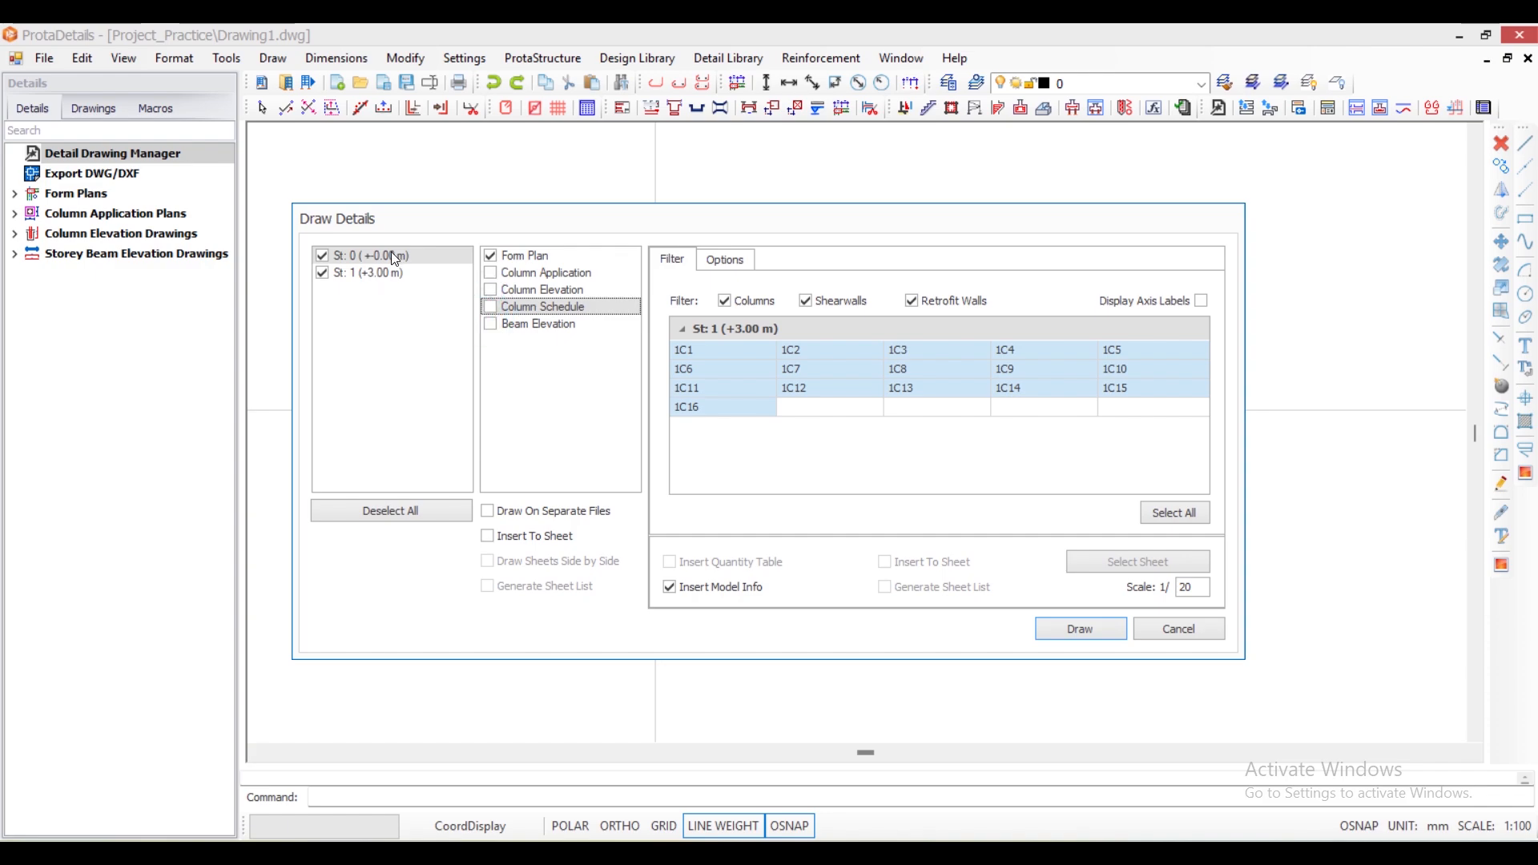
{"action": "left_click", "coordinate": [322, 257]}
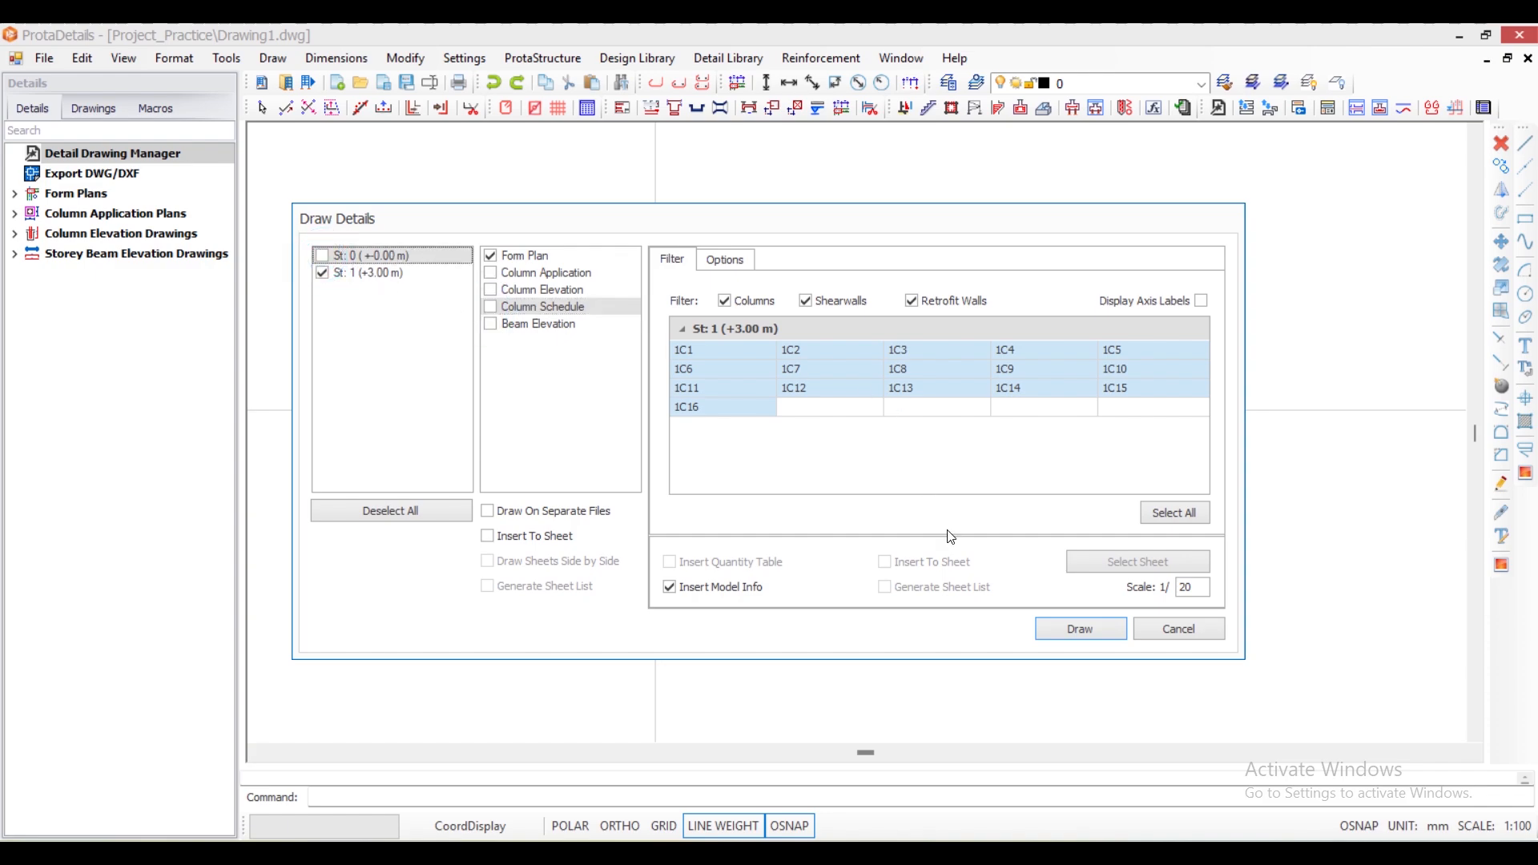
{"action": "left_click", "coordinate": [1077, 629]}
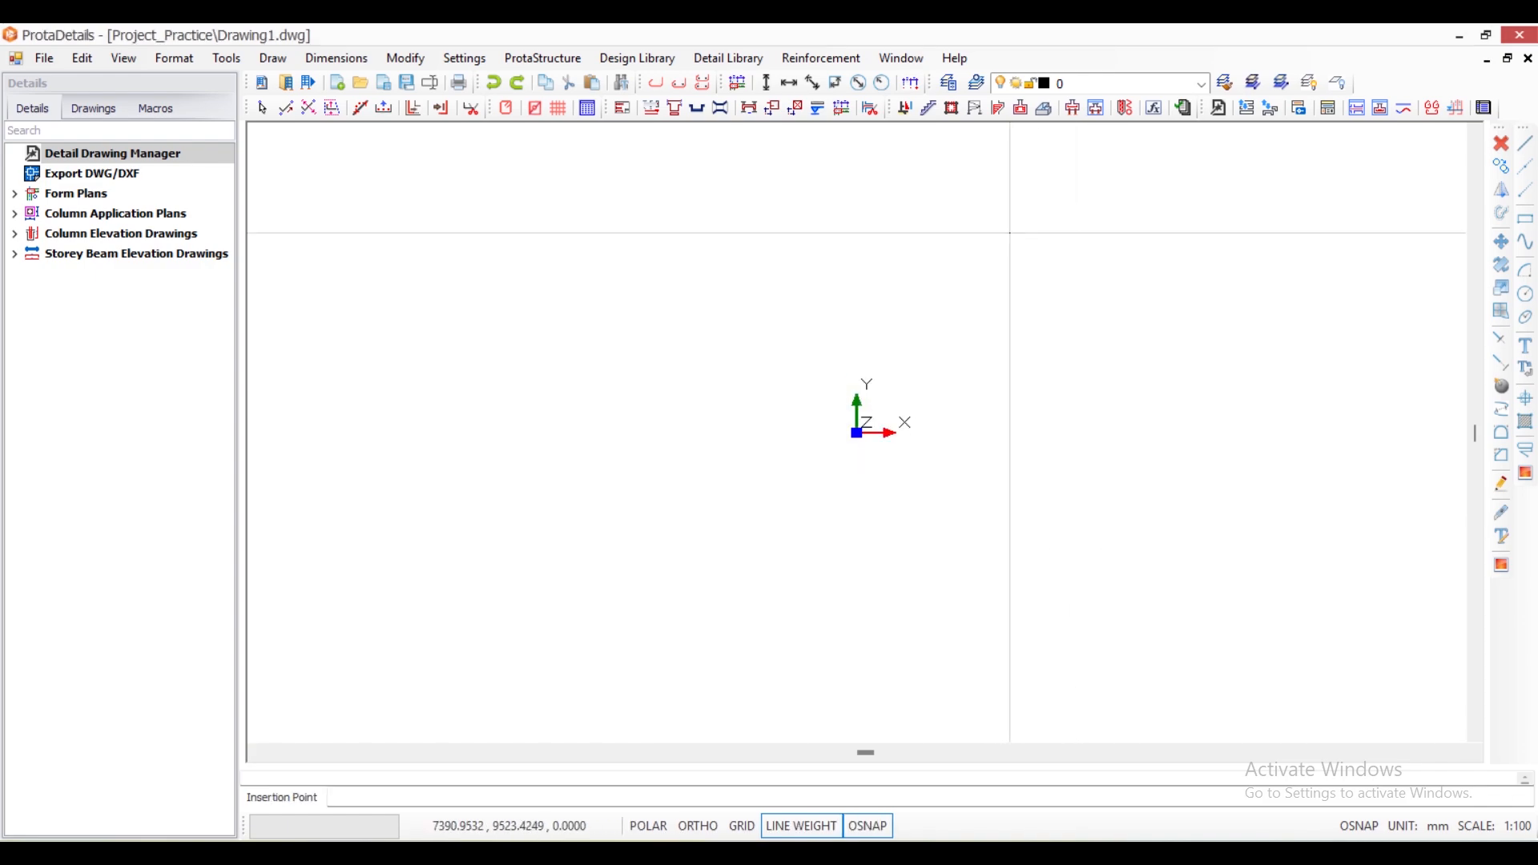
{"action": "left_click", "coordinate": [1018, 193]}
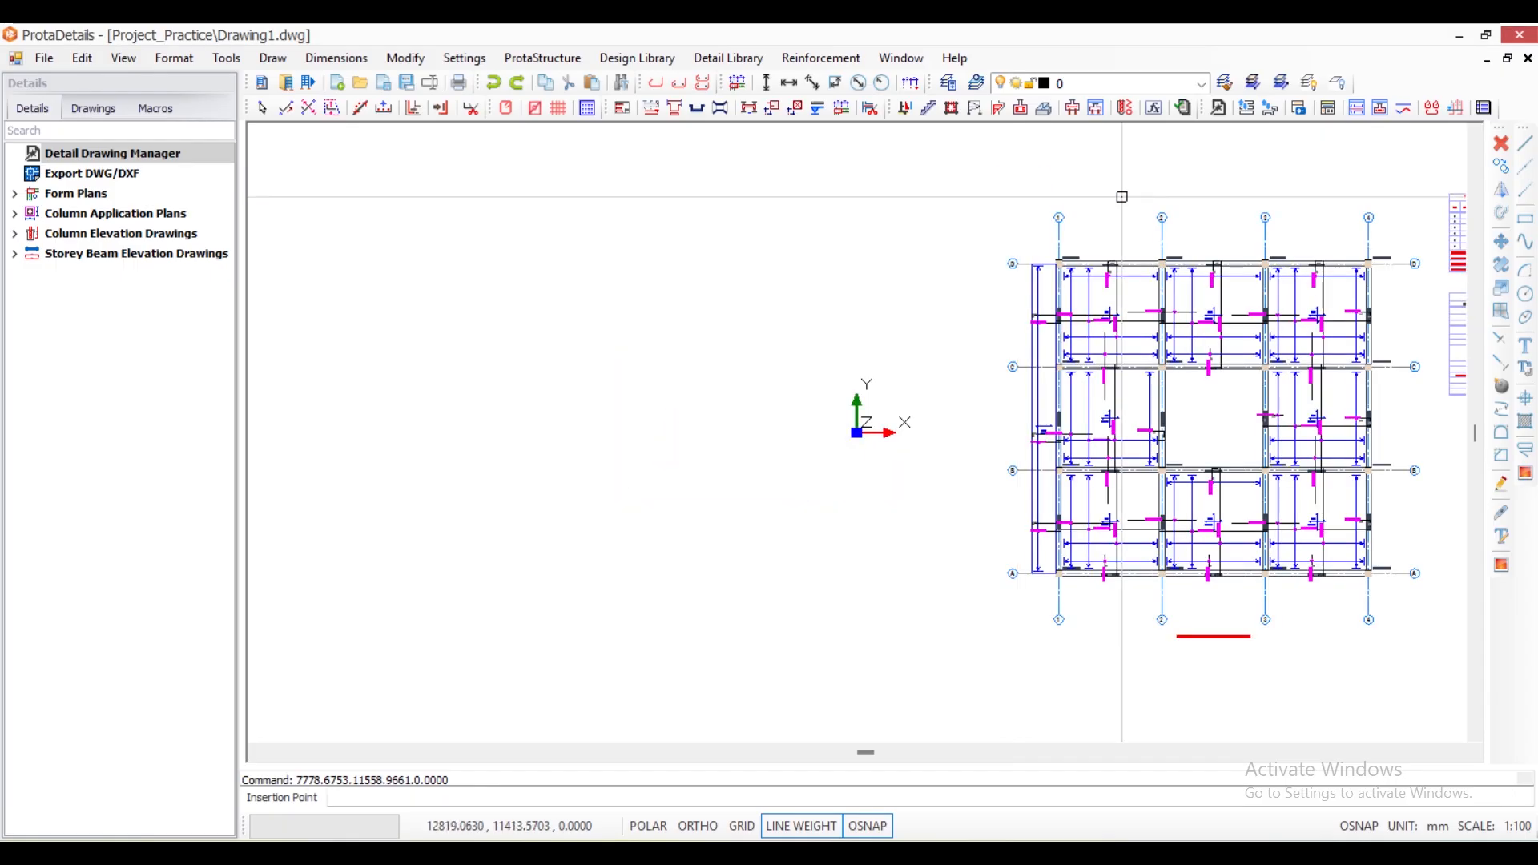
- Add a horizontal dimension between axes 1 and 2 just above axis D on the form plan
{"action": "scroll", "coordinate": [1336, 241], "scroll_direction": "up", "scroll_amount": 5}
{"action": "scroll", "coordinate": [923, 273], "scroll_direction": "down", "scroll_amount": 5}
{"action": "scroll", "coordinate": [878, 301], "scroll_direction": "up", "scroll_amount": 3}
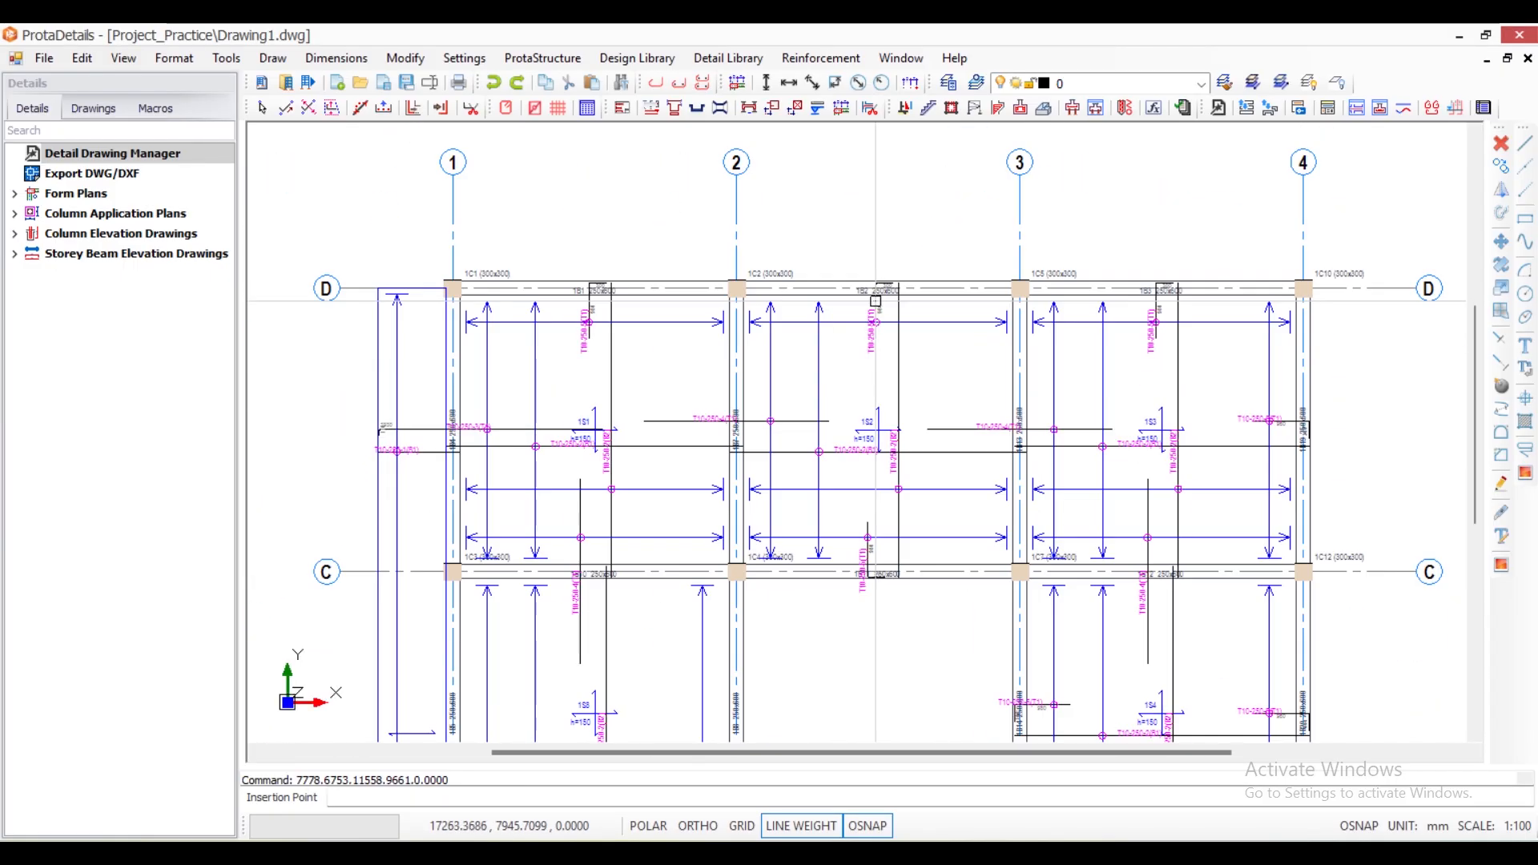
{"action": "scroll", "coordinate": [463, 302], "scroll_direction": "up", "scroll_amount": 4}
{"action": "scroll", "coordinate": [464, 302], "scroll_direction": "down", "scroll_amount": 4}
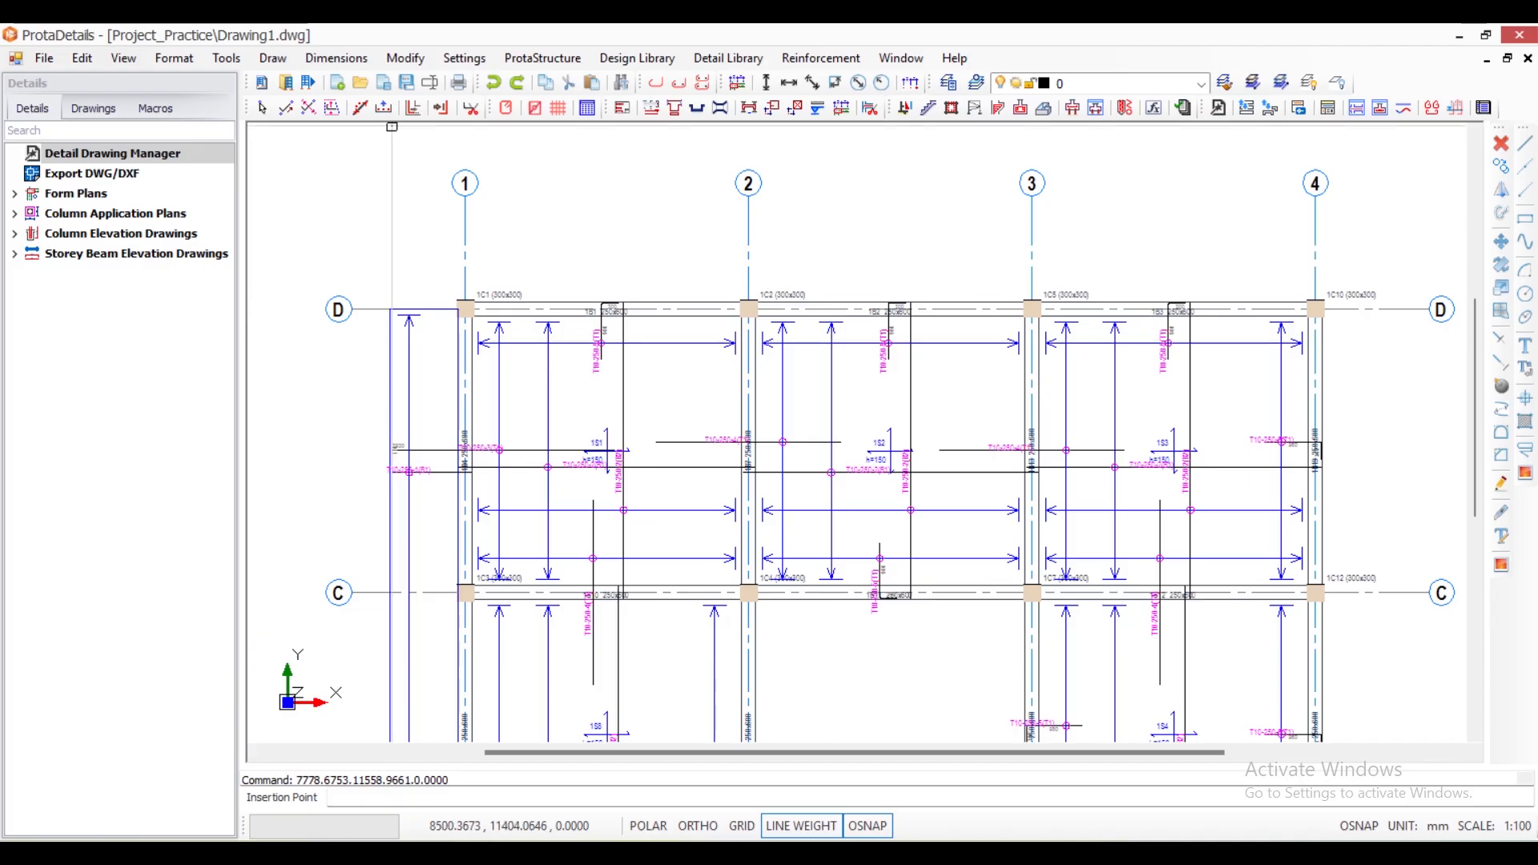
{"action": "left_click", "coordinate": [337, 57]}
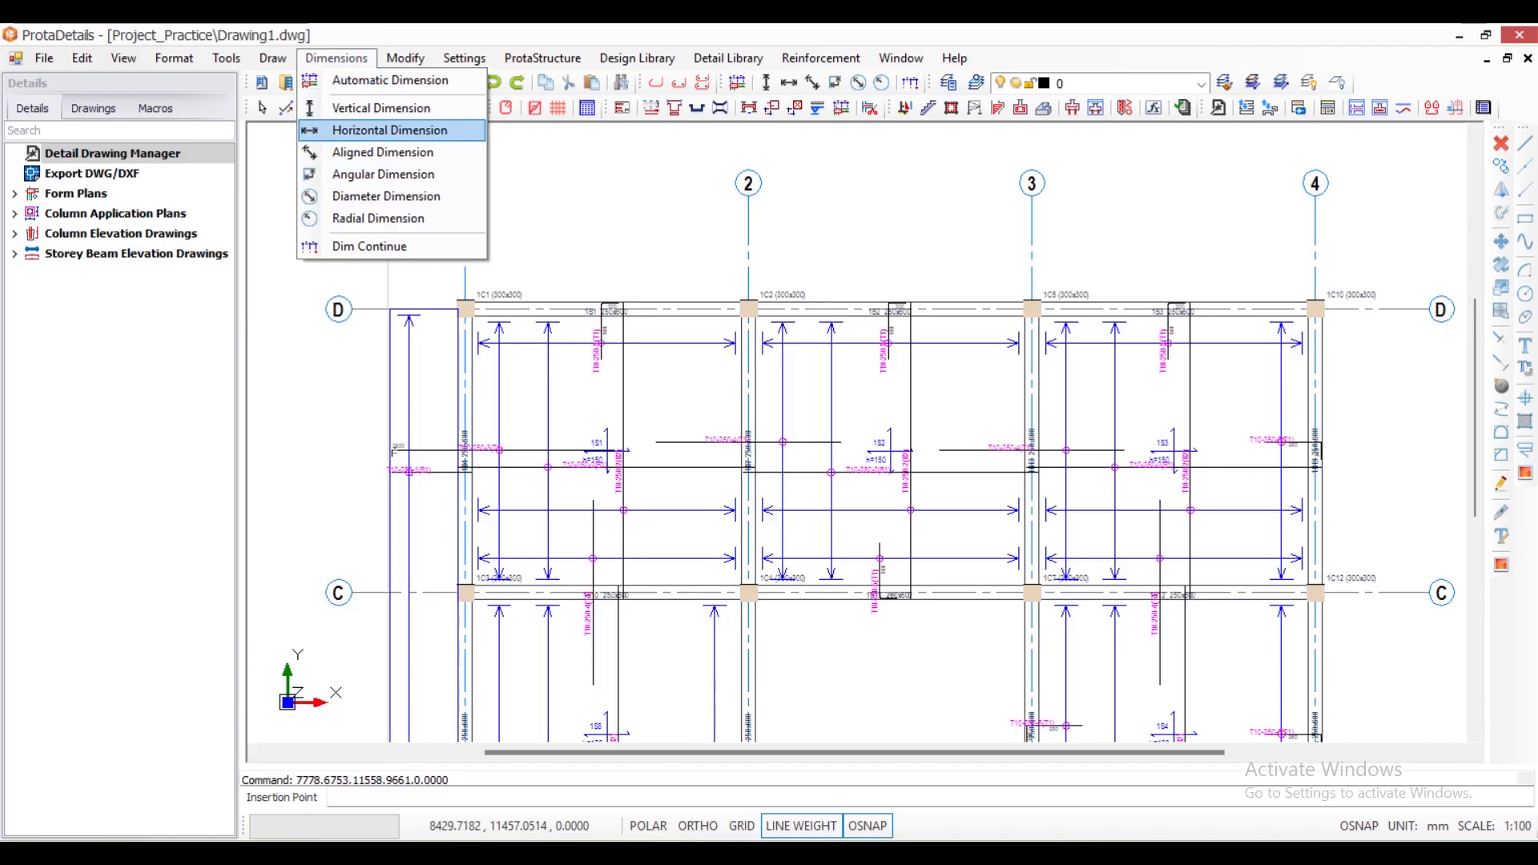
{"action": "left_click", "coordinate": [346, 131]}
{"action": "scroll", "coordinate": [473, 309], "scroll_direction": "up", "scroll_amount": 2}
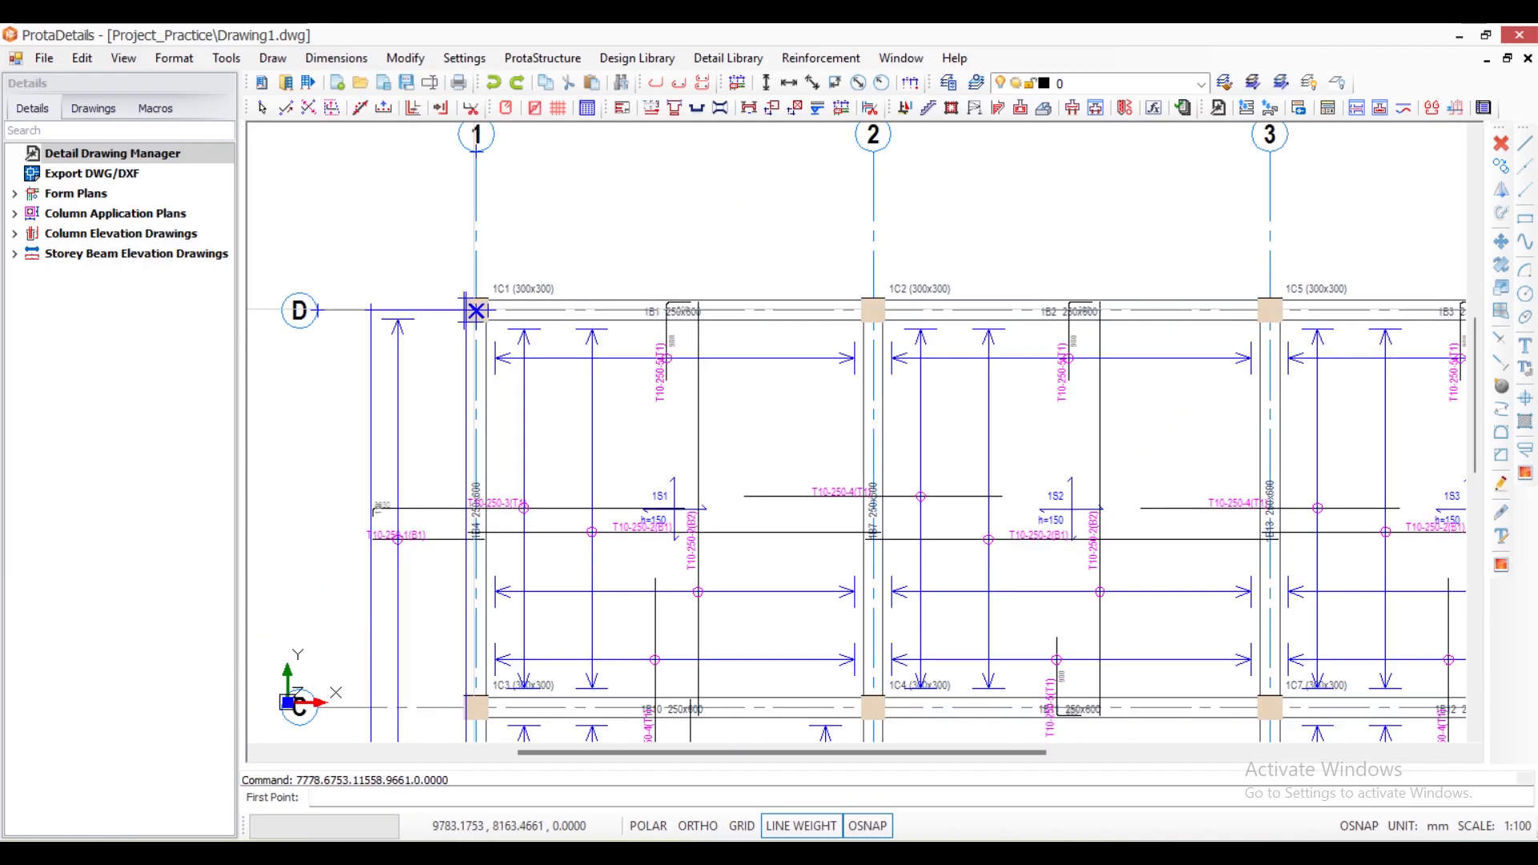
{"action": "left_click", "coordinate": [476, 310]}
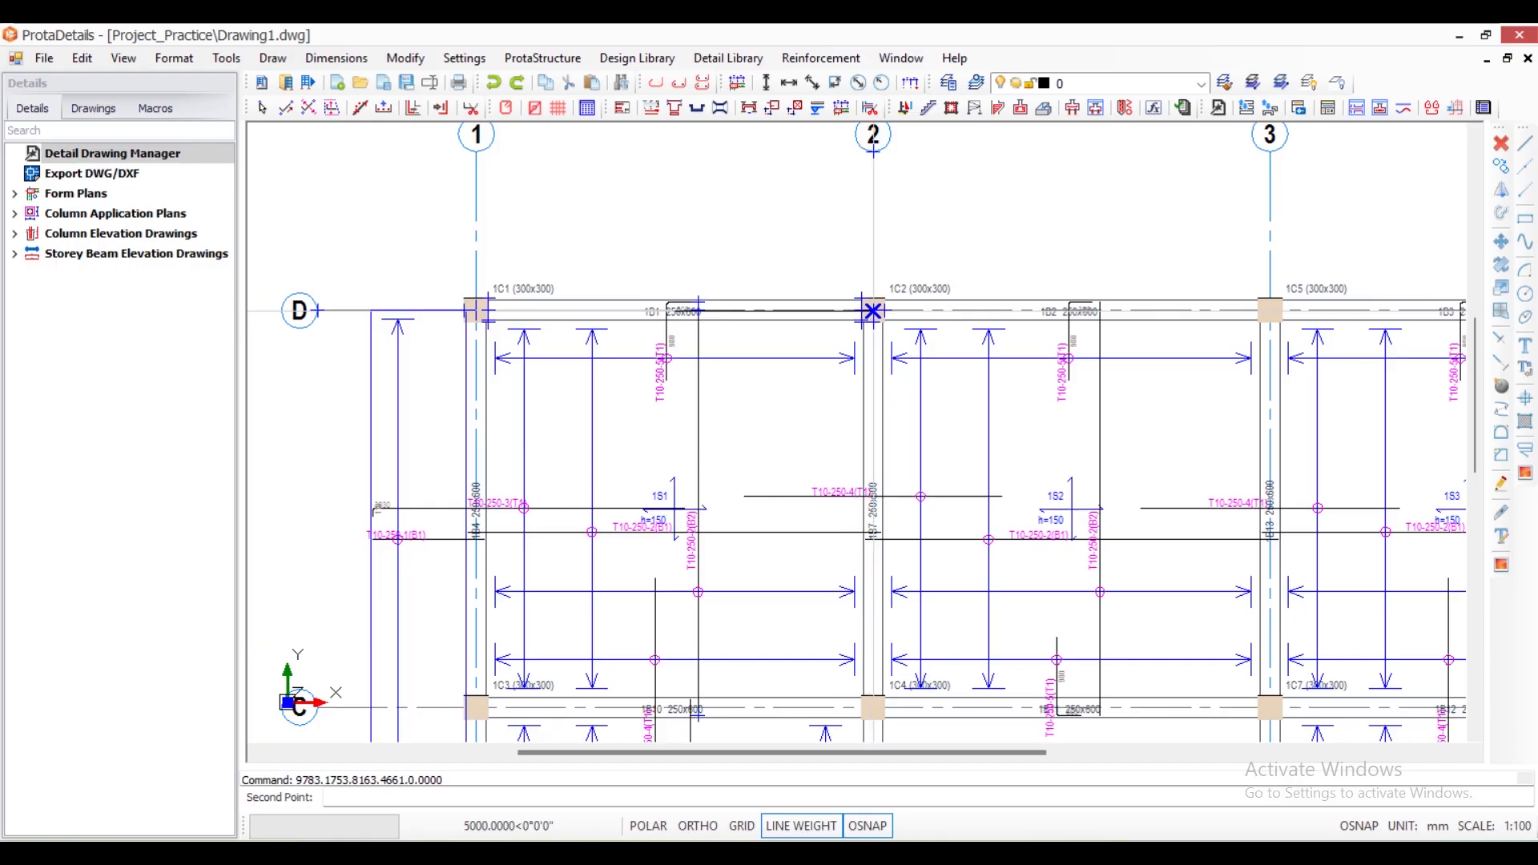
{"action": "left_click", "coordinate": [874, 310]}
{"action": "left_click", "coordinate": [796, 245]}
{"action": "scroll", "coordinate": [839, 322], "scroll_direction": "down", "scroll_amount": 2}
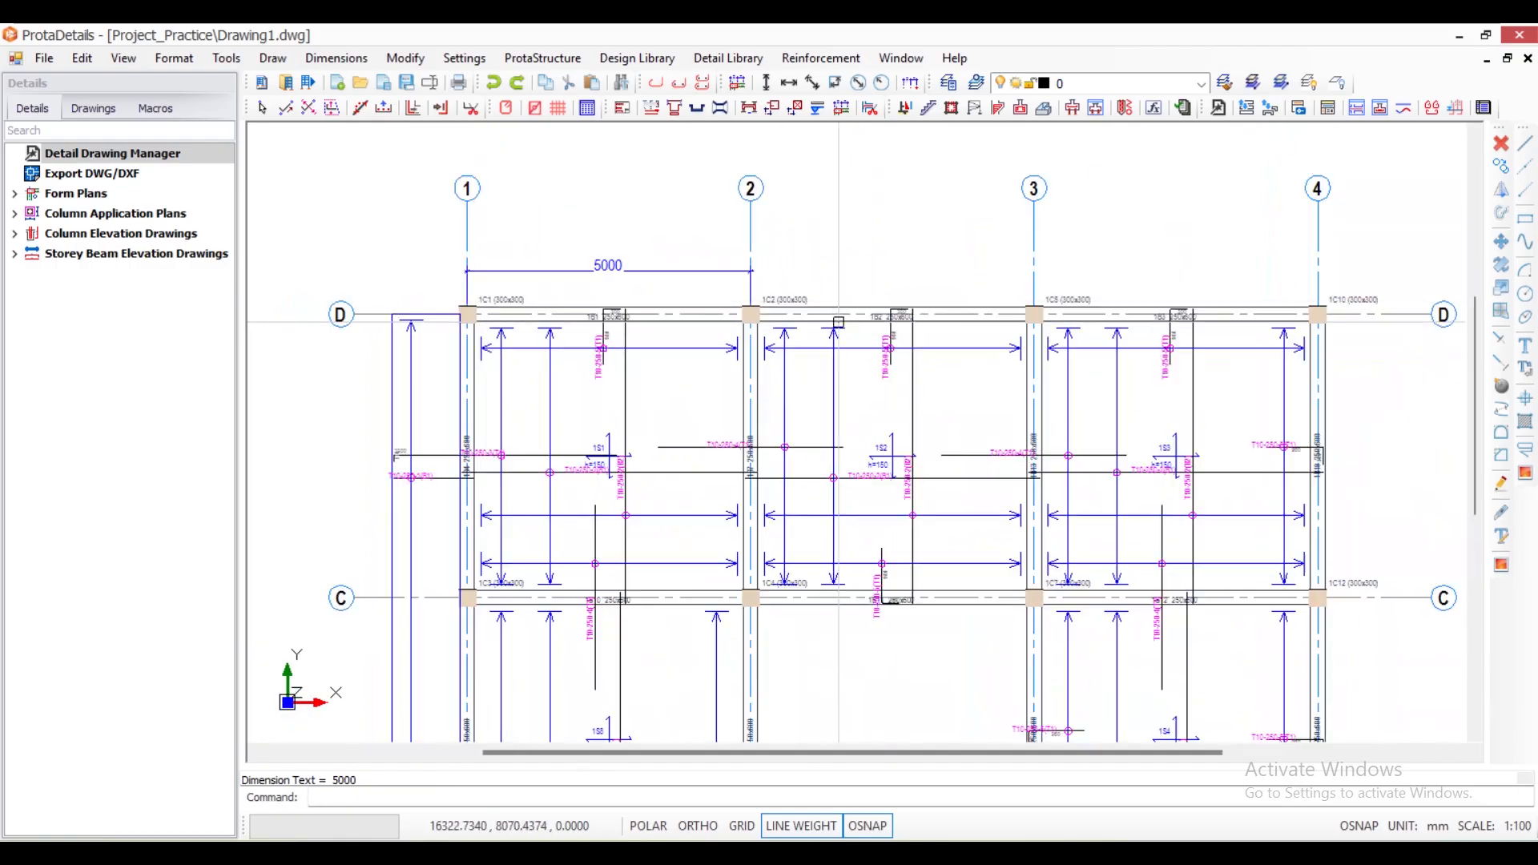
- Open the rebar properties of slab 1S6's Y-direction top bar at beam 1B17 on axis B
{"action": "scroll", "coordinate": [838, 273], "scroll_direction": "up", "scroll_amount": 3}
{"action": "scroll", "coordinate": [608, 348], "scroll_direction": "down", "scroll_amount": 2}
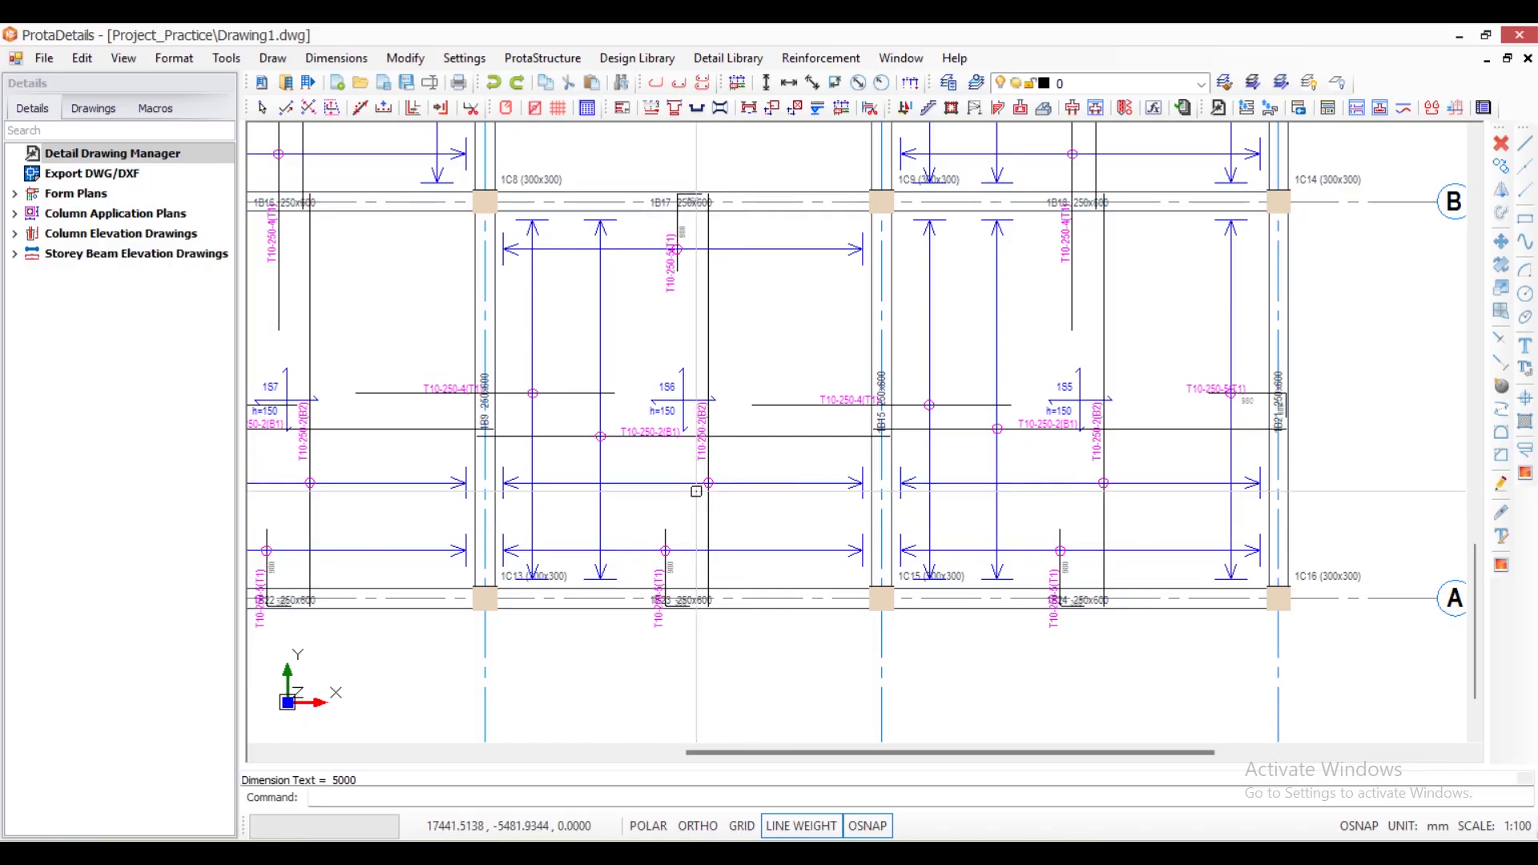
{"action": "scroll", "coordinate": [697, 479], "scroll_direction": "down", "scroll_amount": 3}
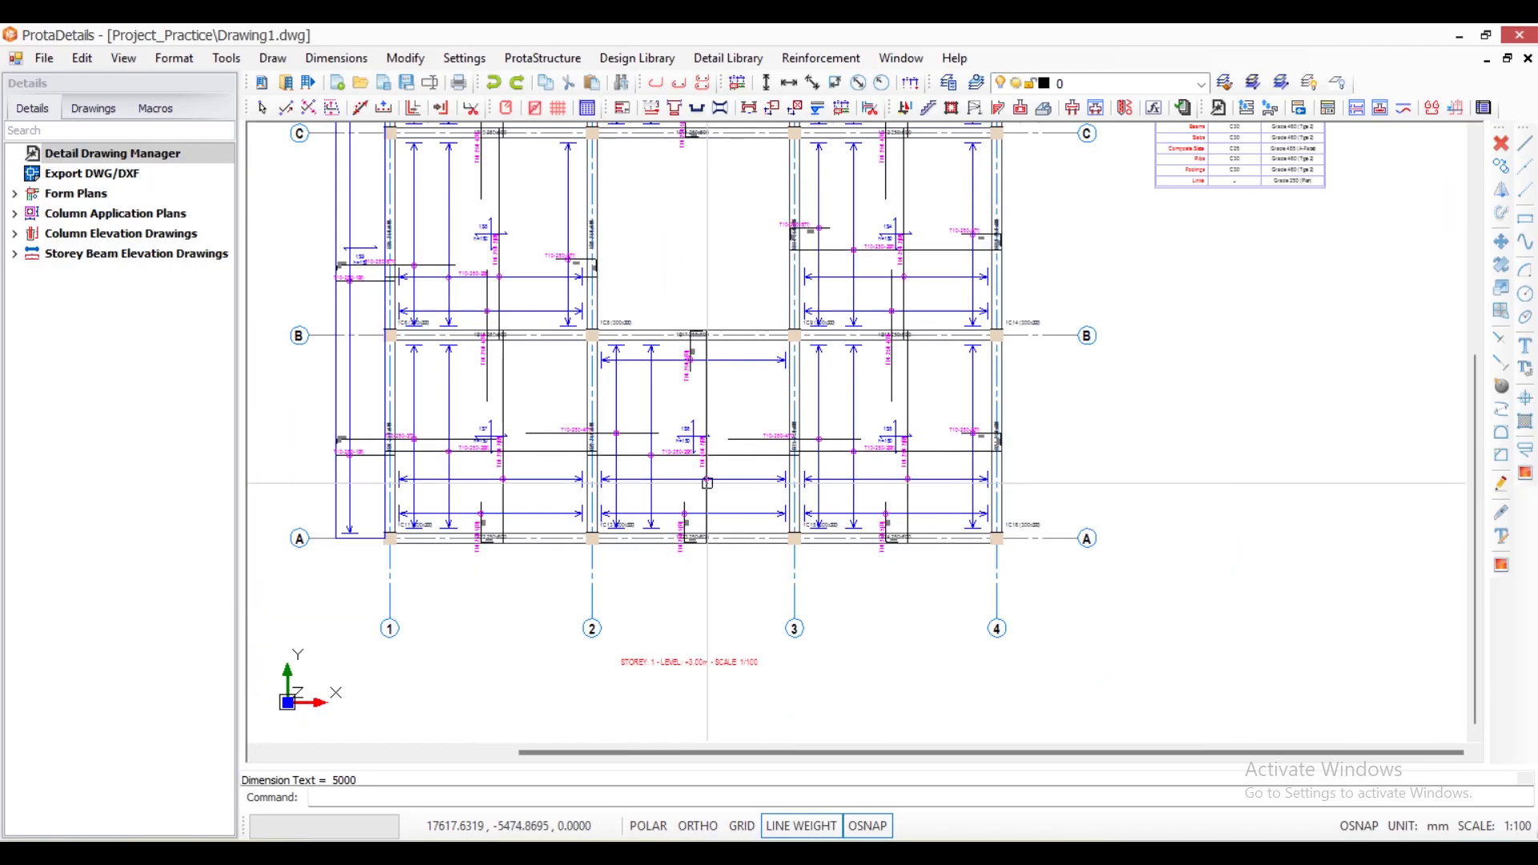
{"action": "scroll", "coordinate": [708, 482], "scroll_direction": "down", "scroll_amount": 1}
{"action": "scroll", "coordinate": [697, 336], "scroll_direction": "up", "scroll_amount": 4}
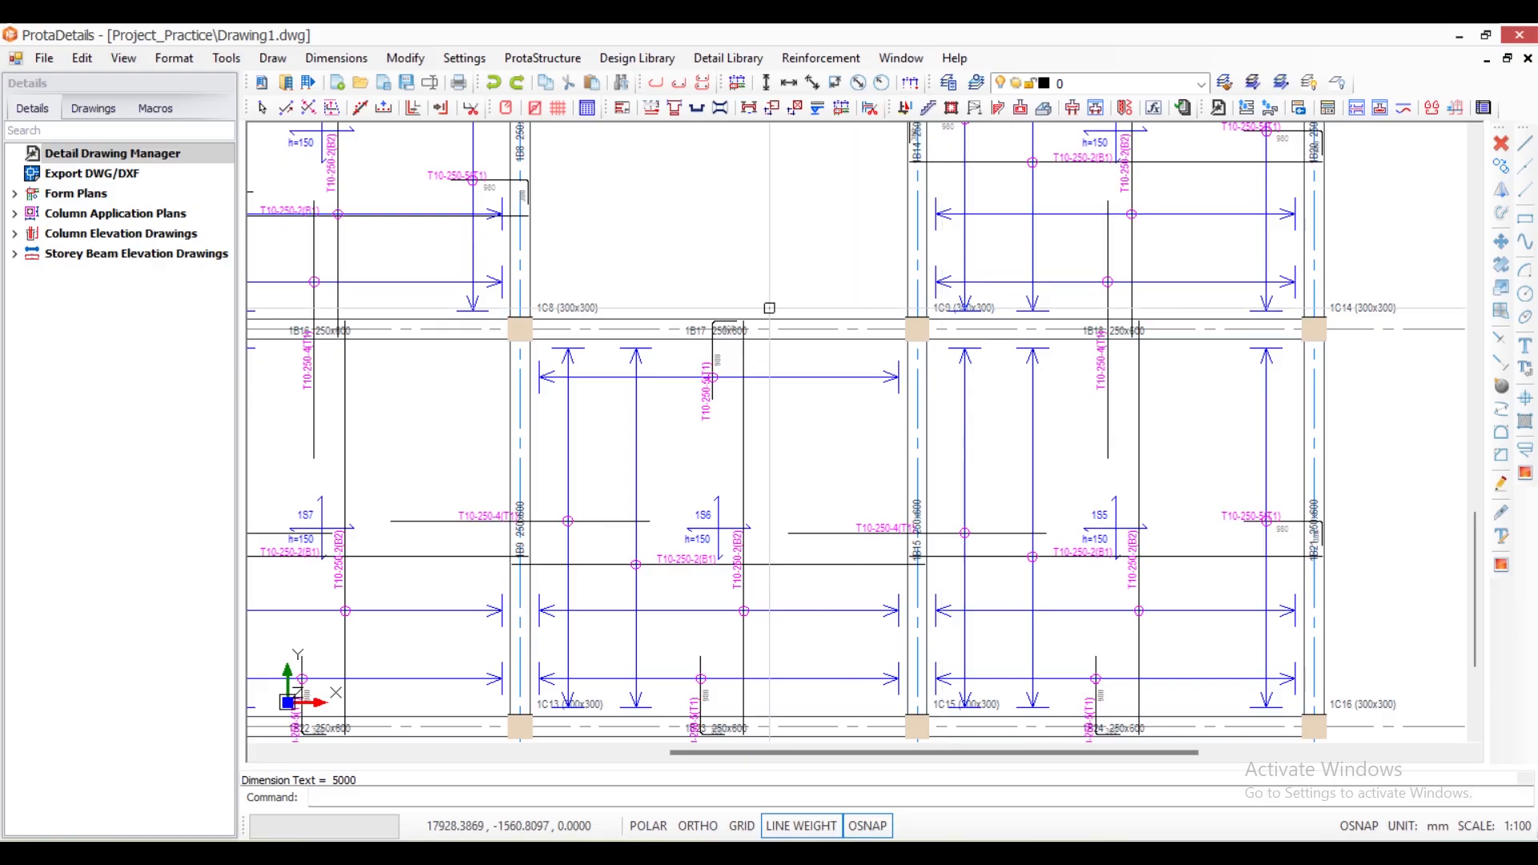
{"action": "scroll", "coordinate": [717, 262], "scroll_direction": "down", "scroll_amount": 1}
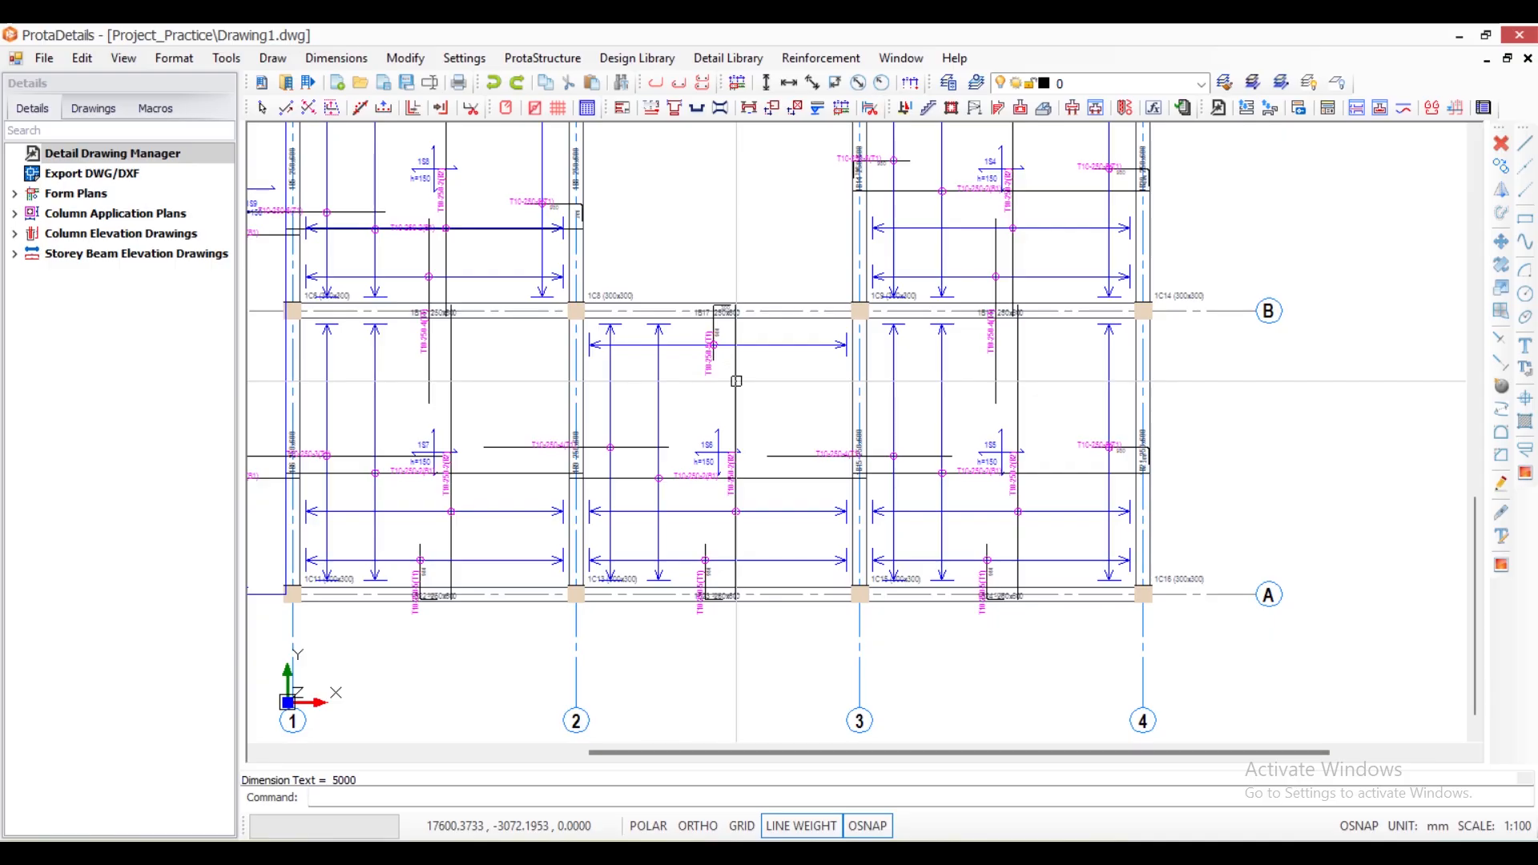
{"action": "scroll", "coordinate": [710, 314], "scroll_direction": "up", "scroll_amount": 4}
{"action": "double_click", "coordinate": [721, 331]}
{"action": "scroll", "coordinate": [681, 313], "scroll_direction": "down", "scroll_amount": 4}
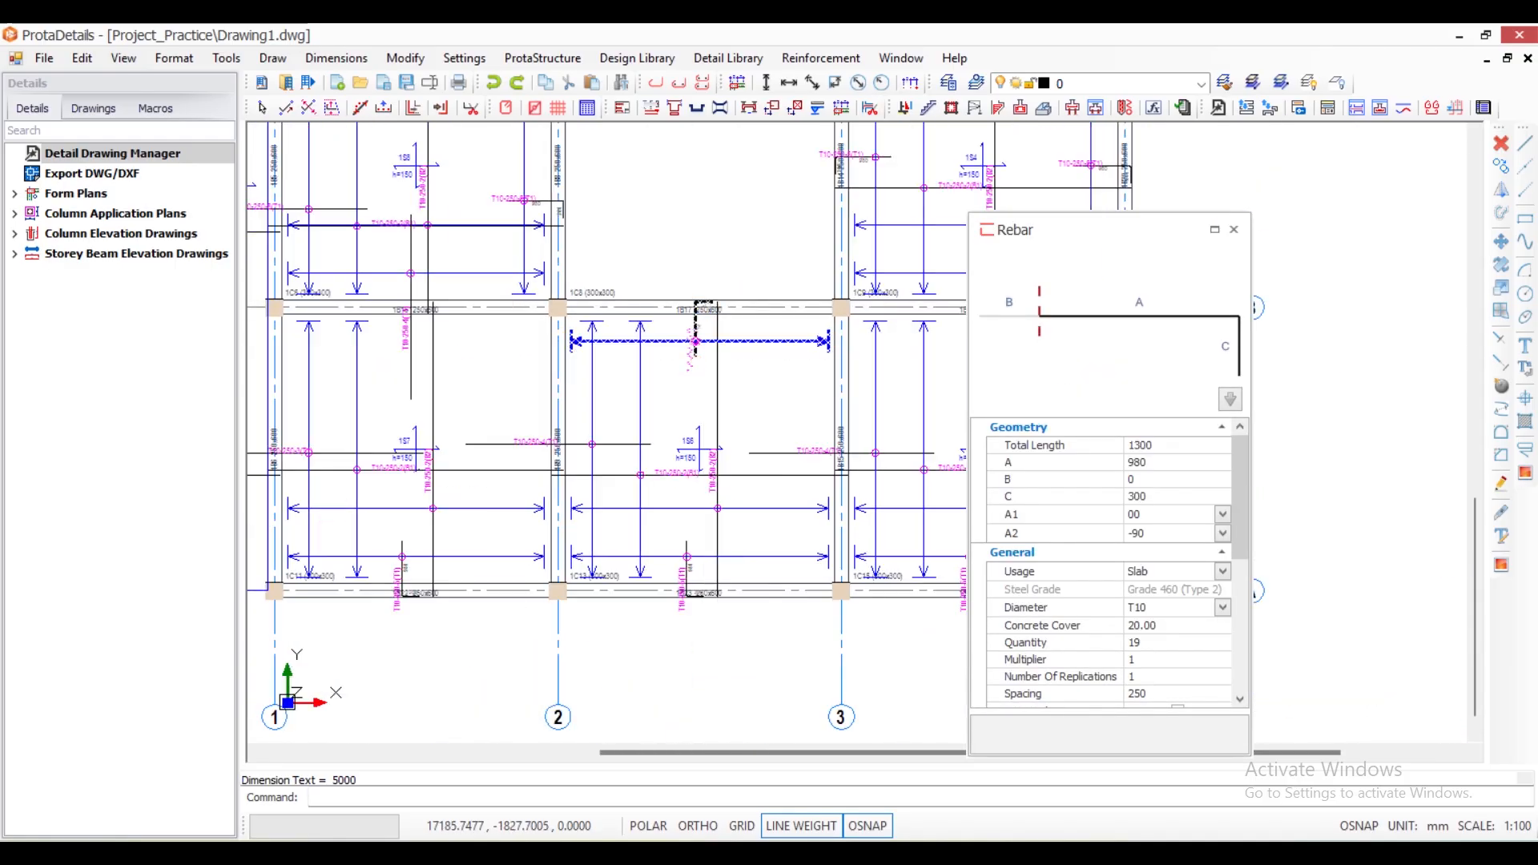
{"action": "scroll", "coordinate": [698, 315], "scroll_direction": "up", "scroll_amount": 4}
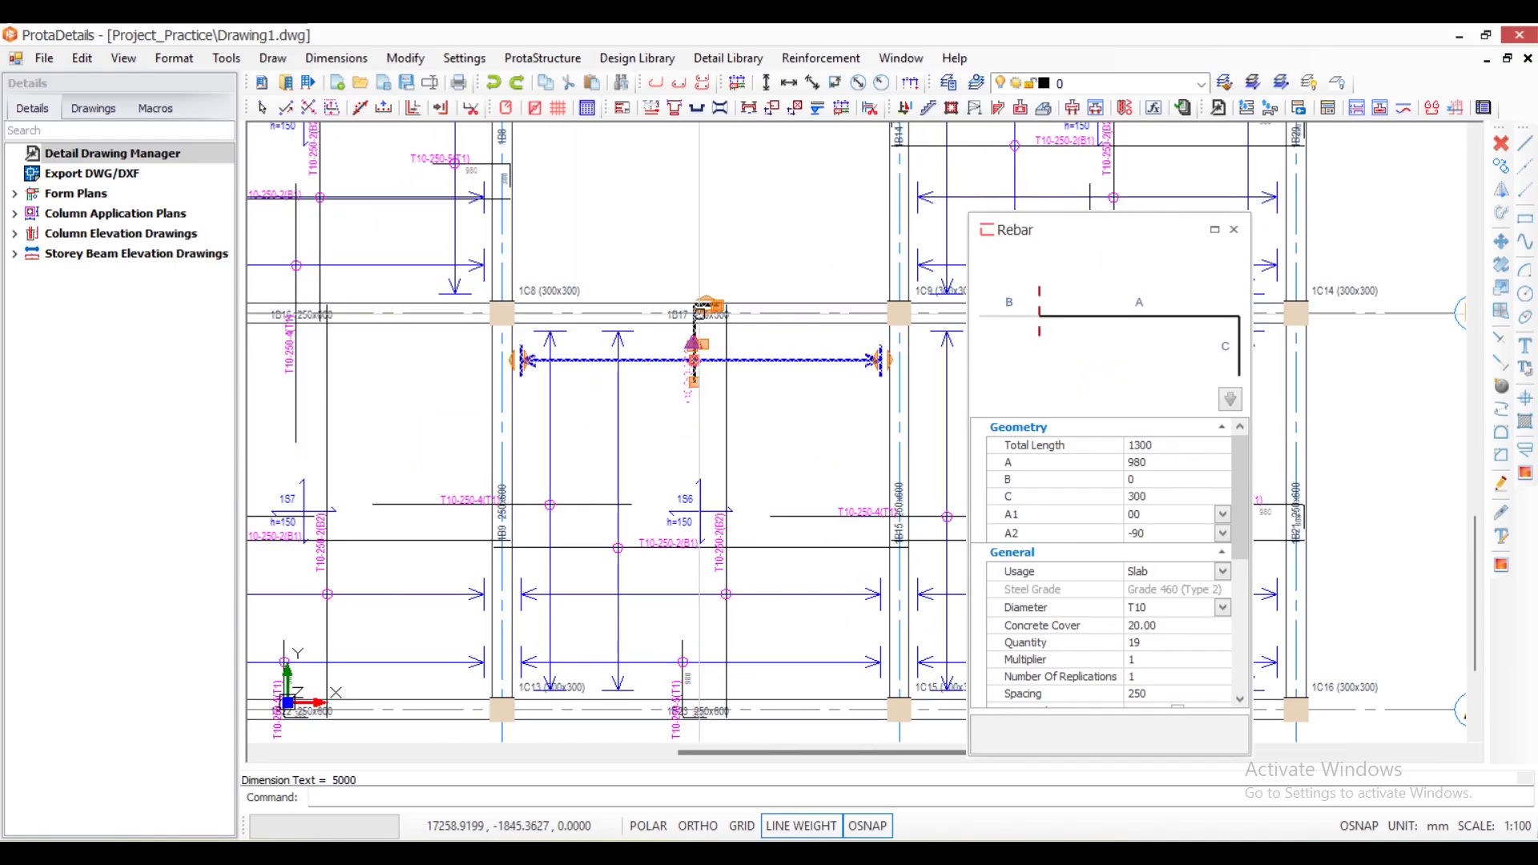
{"action": "scroll", "coordinate": [711, 262], "scroll_direction": "down", "scroll_amount": 3}
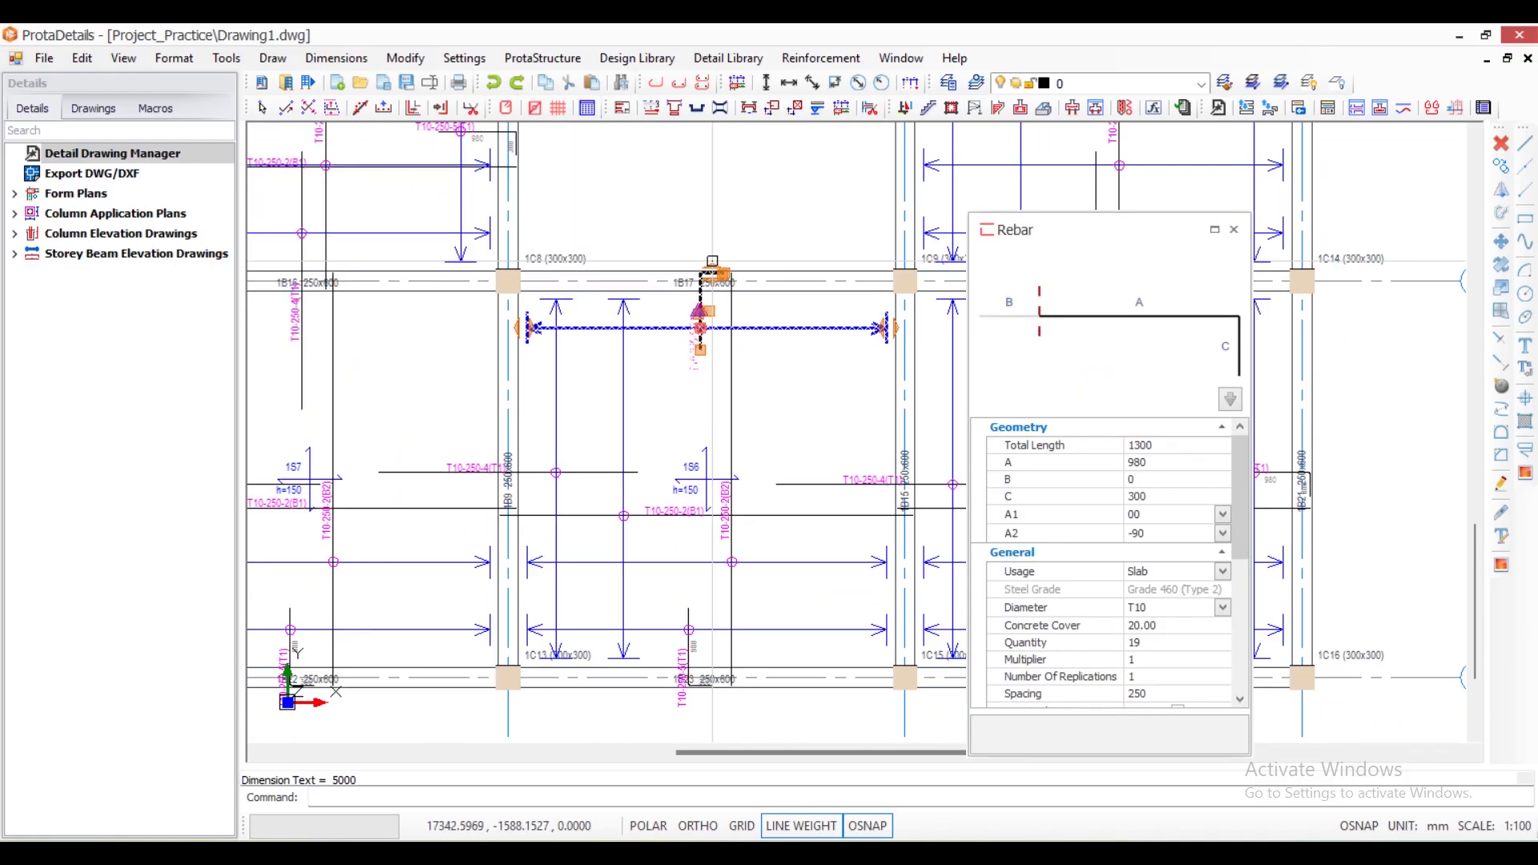
- Add slab 1S6's Y-direction bottom bar and its top bar at beam 1B23 to the selection and delete all three bars
{"action": "left_click", "coordinate": [731, 412]}
{"action": "scroll", "coordinate": [731, 411], "scroll_direction": "down", "scroll_amount": 2}
{"action": "scroll", "coordinate": [684, 487], "scroll_direction": "up", "scroll_amount": 5}
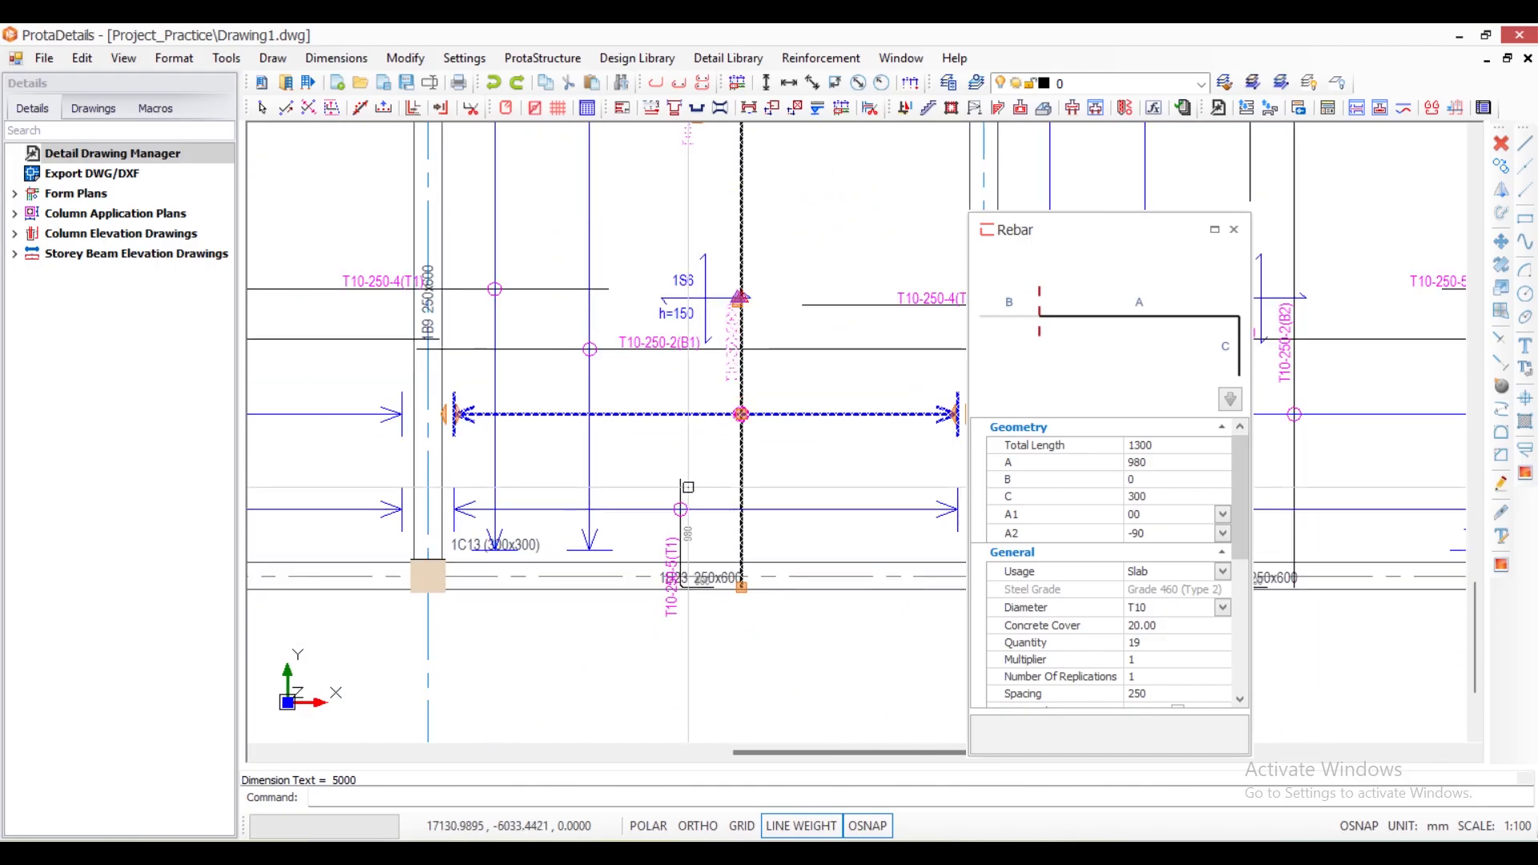
{"action": "scroll", "coordinate": [760, 461], "scroll_direction": "down", "scroll_amount": 4}
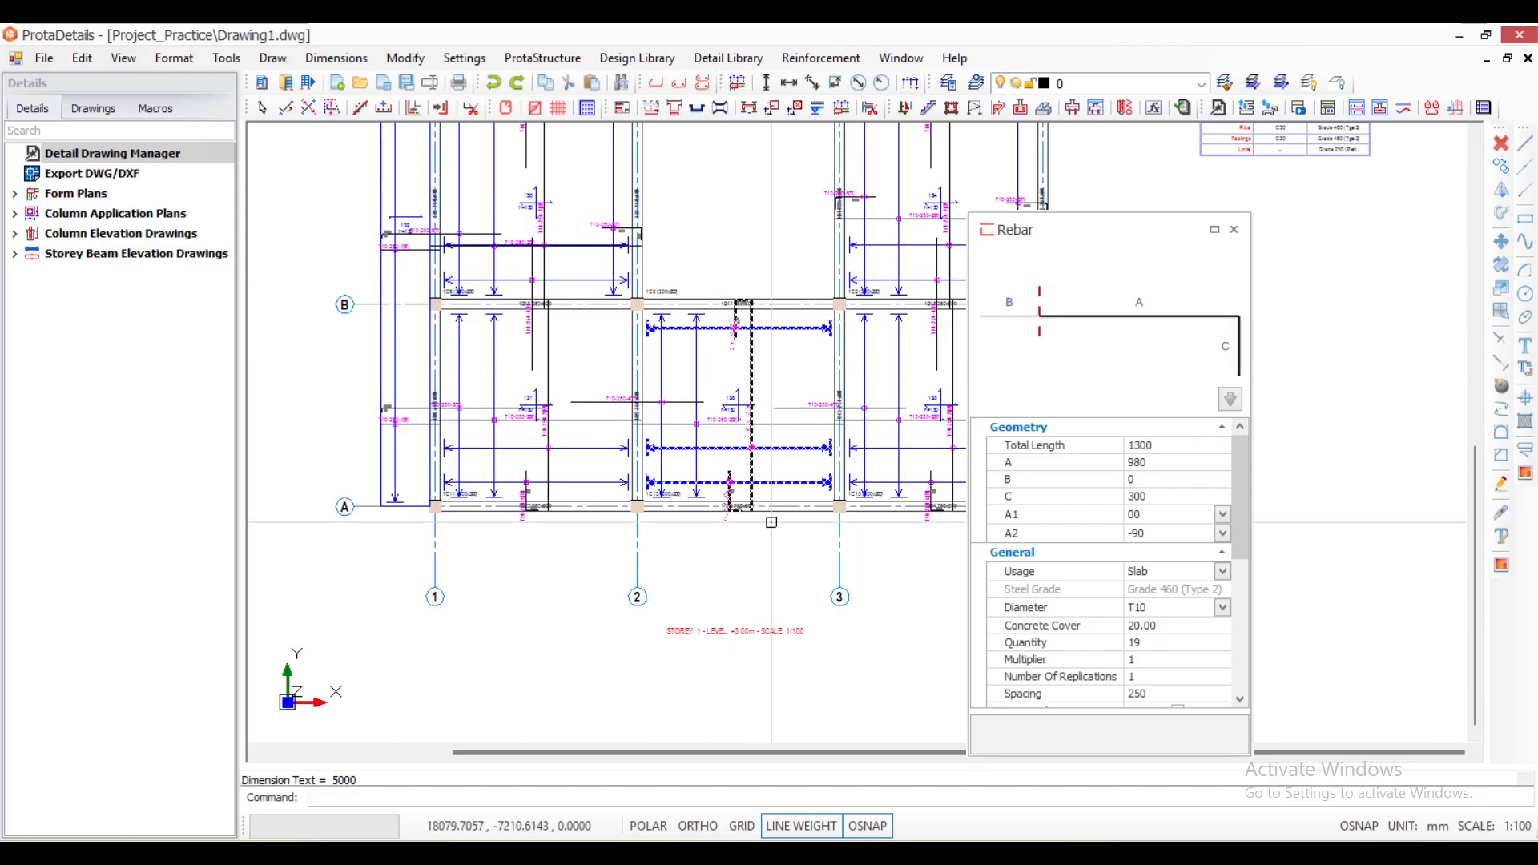
{"action": "scroll", "coordinate": [736, 319], "scroll_direction": "up", "scroll_amount": 4}
{"action": "scroll", "coordinate": [735, 319], "scroll_direction": "down", "scroll_amount": 2}
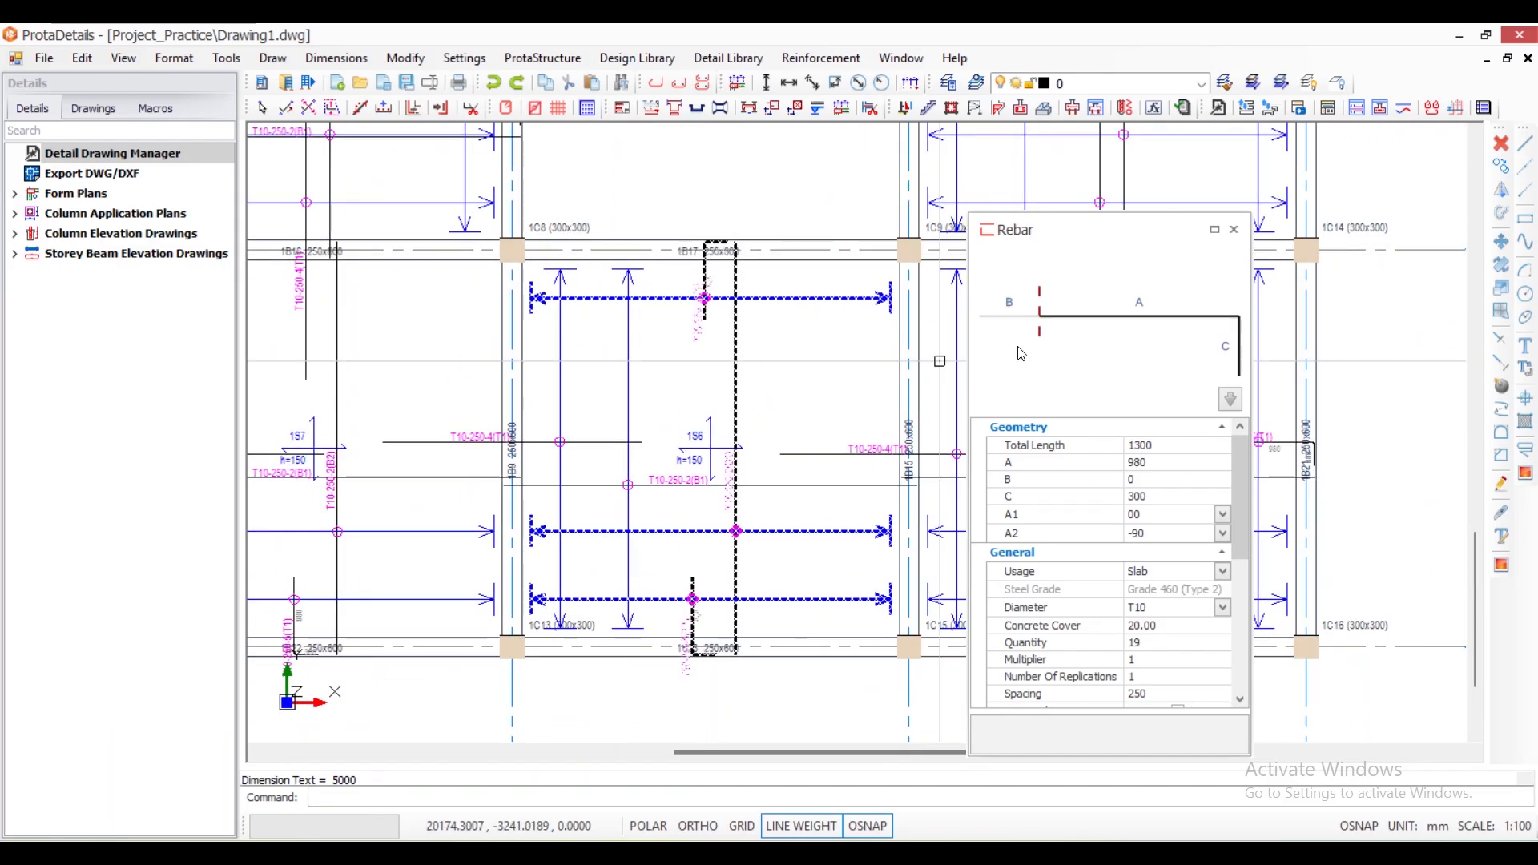
{"action": "left_click", "coordinate": [1234, 229]}
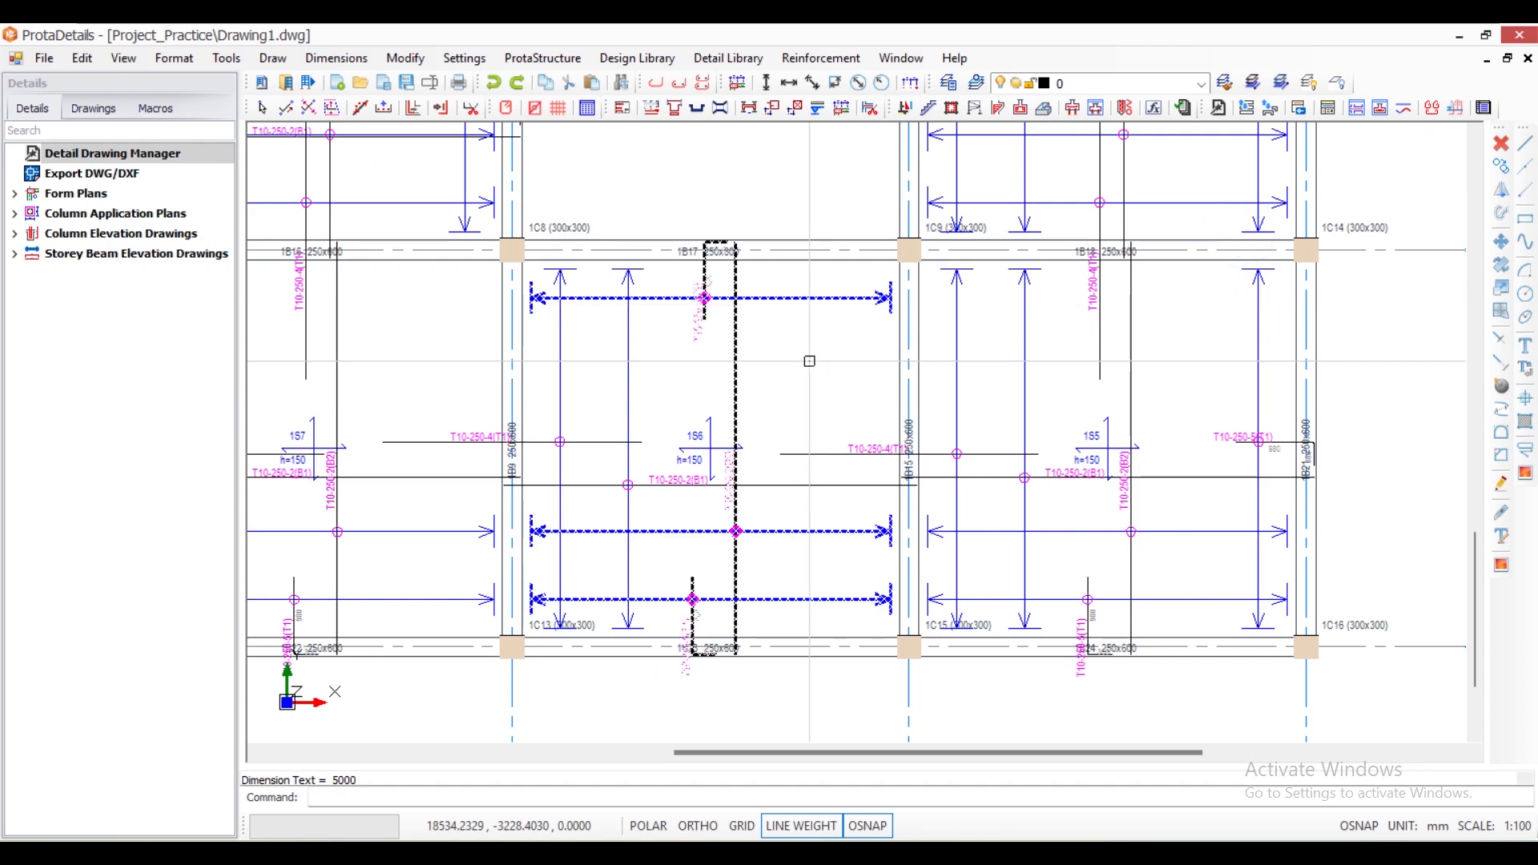
{"action": "key", "text": "Delete"}
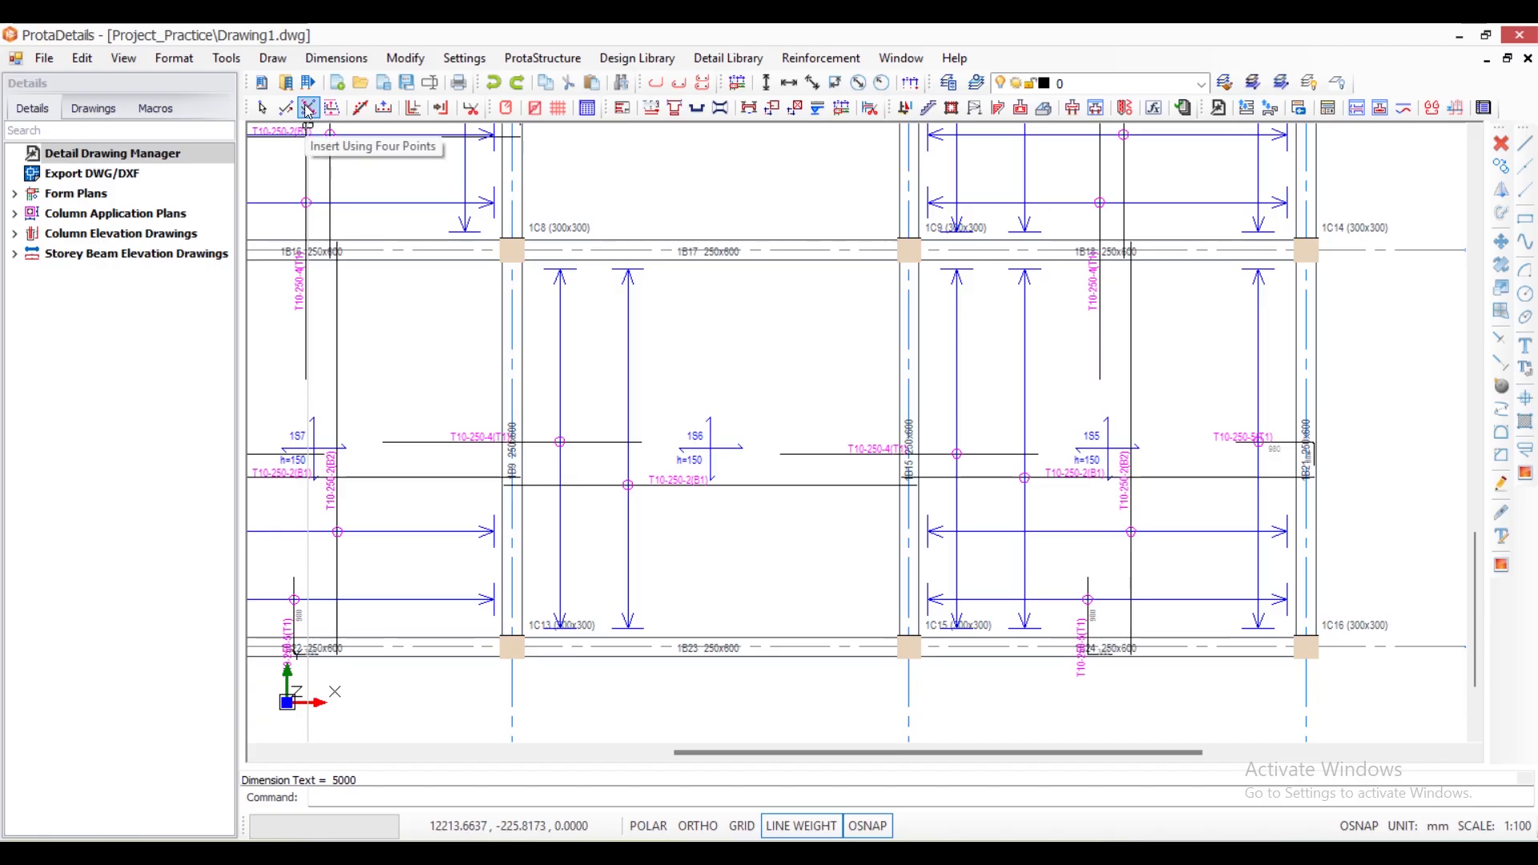
- Start inserting a rebar using four points and choose the U shape with both ends returned inward (segments A to E)
{"action": "left_click", "coordinate": [308, 108]}
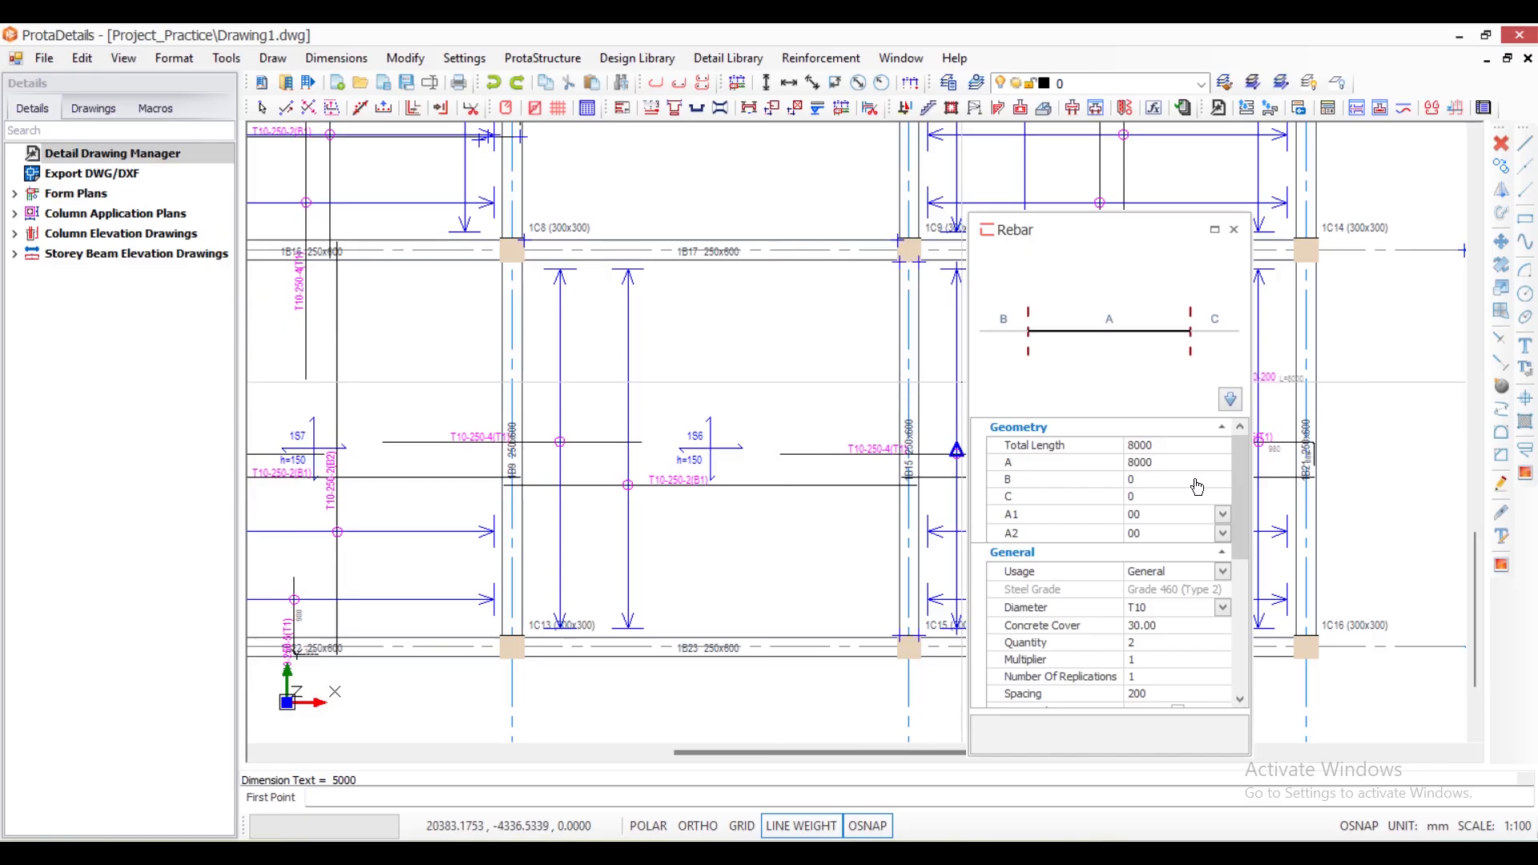
{"action": "left_click", "coordinate": [1231, 399]}
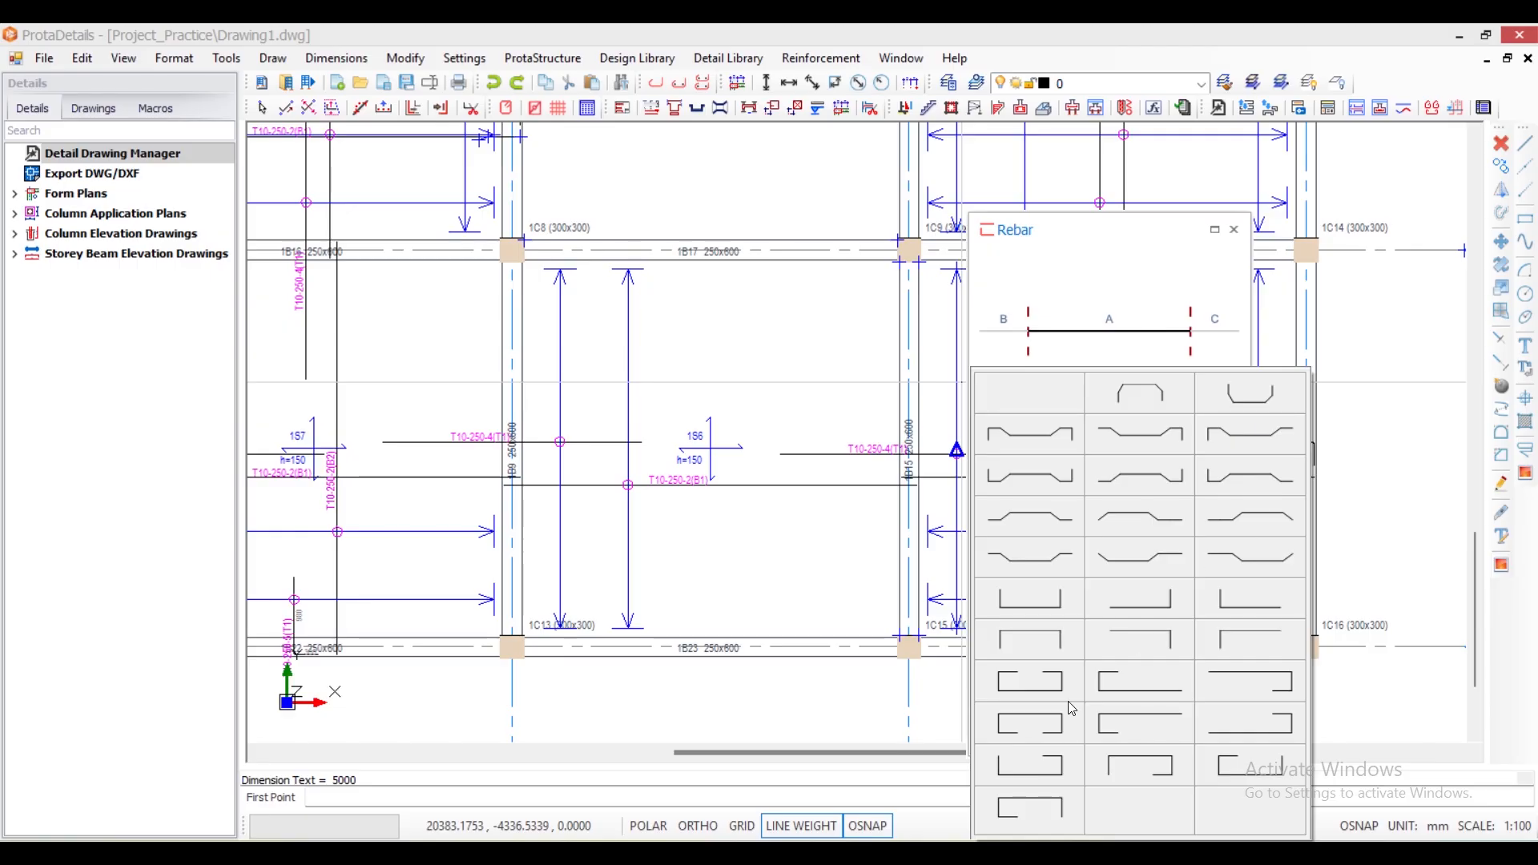
{"action": "left_click", "coordinate": [1028, 694]}
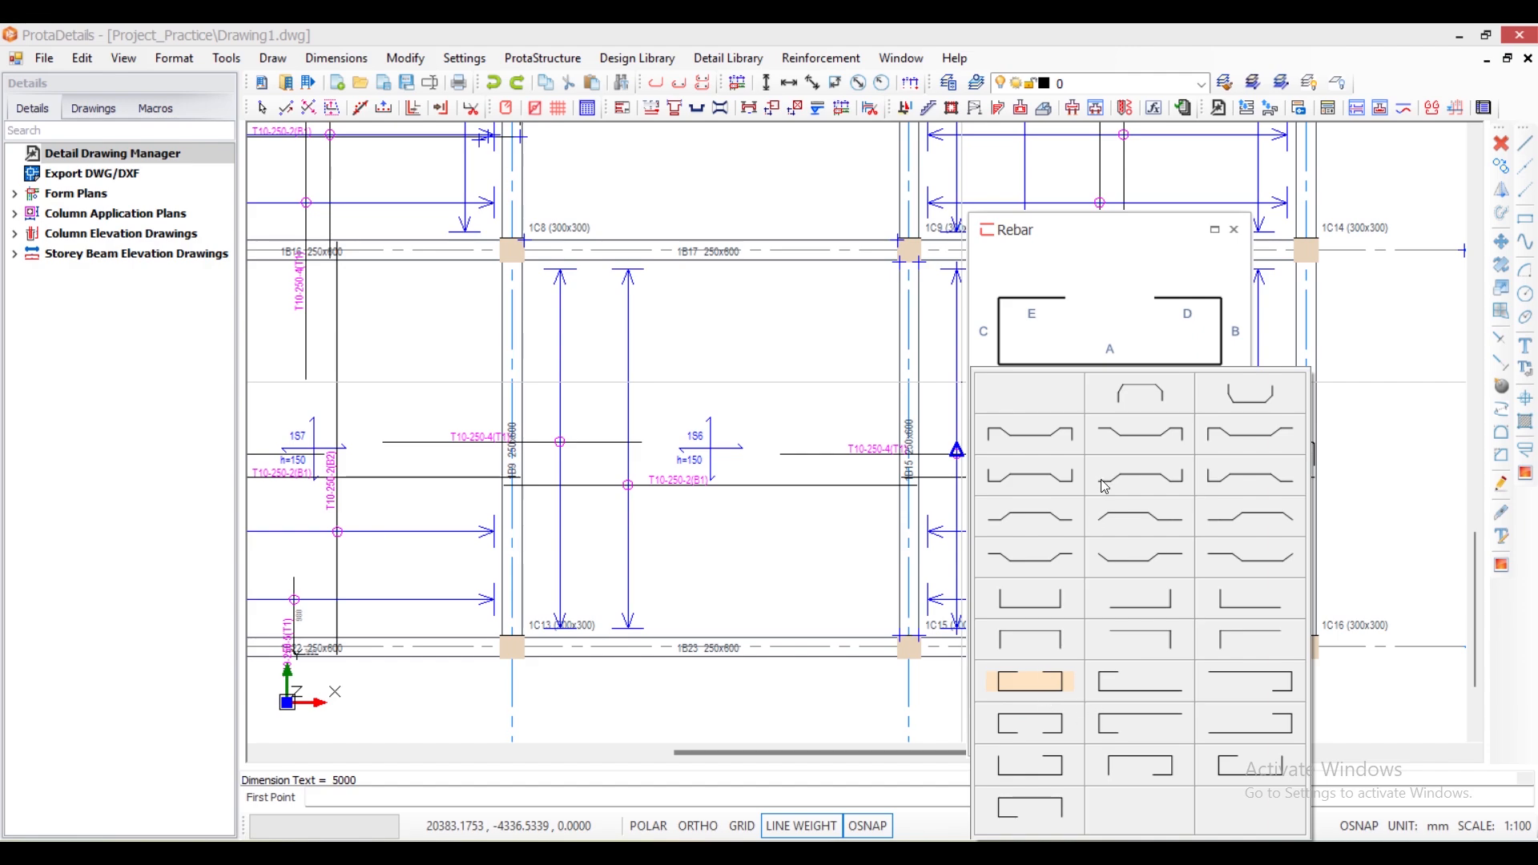
{"action": "left_click", "coordinate": [1093, 335]}
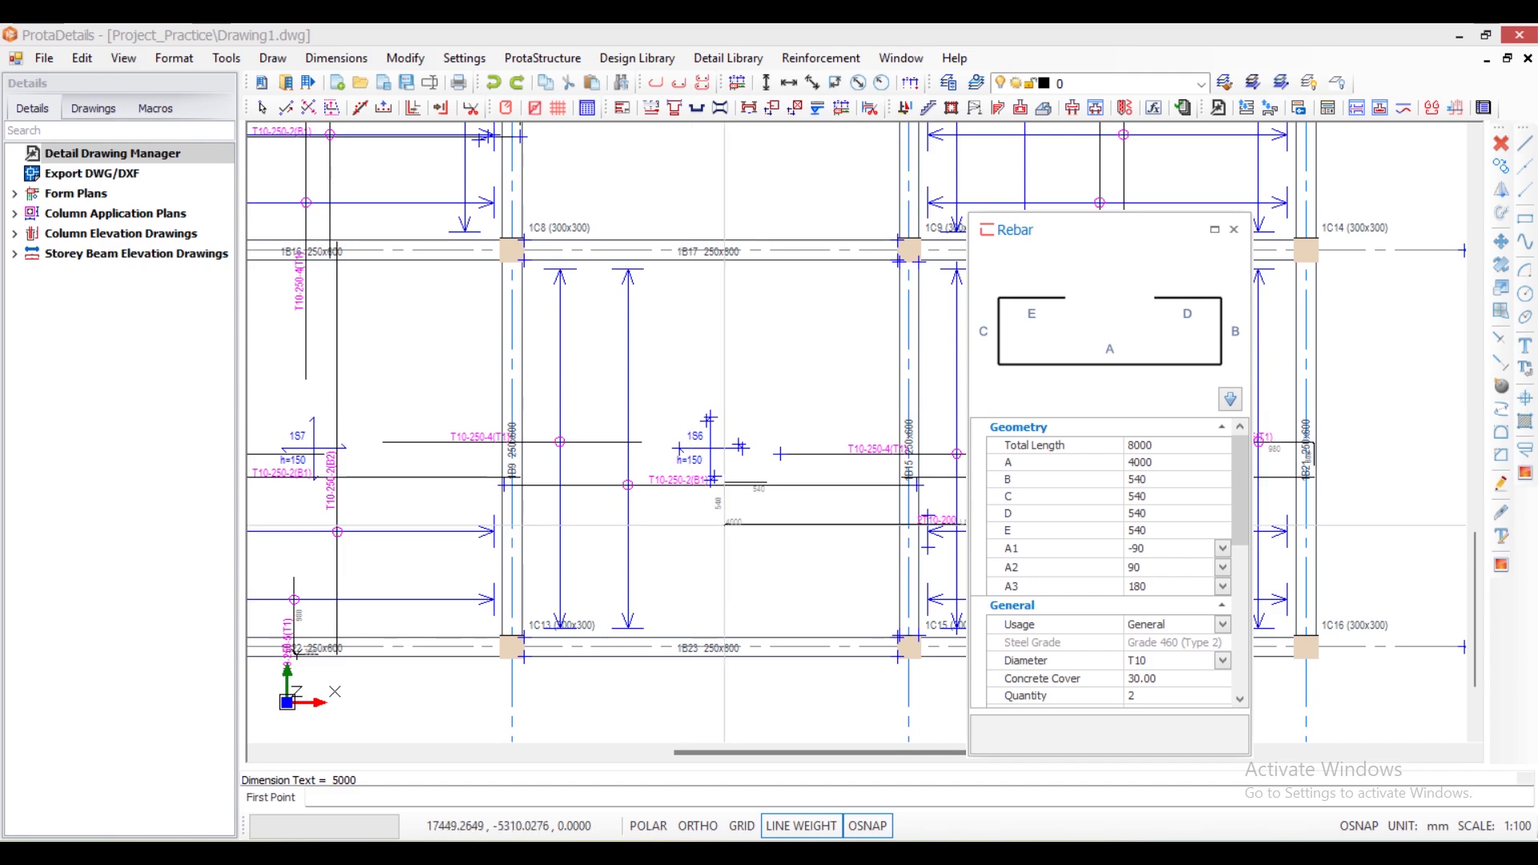
- Set the rebar's diameter to T10, its concrete cover to 25 and its spacing to 250
{"action": "scroll", "coordinate": [1226, 561], "scroll_direction": "down", "scroll_amount": 2}
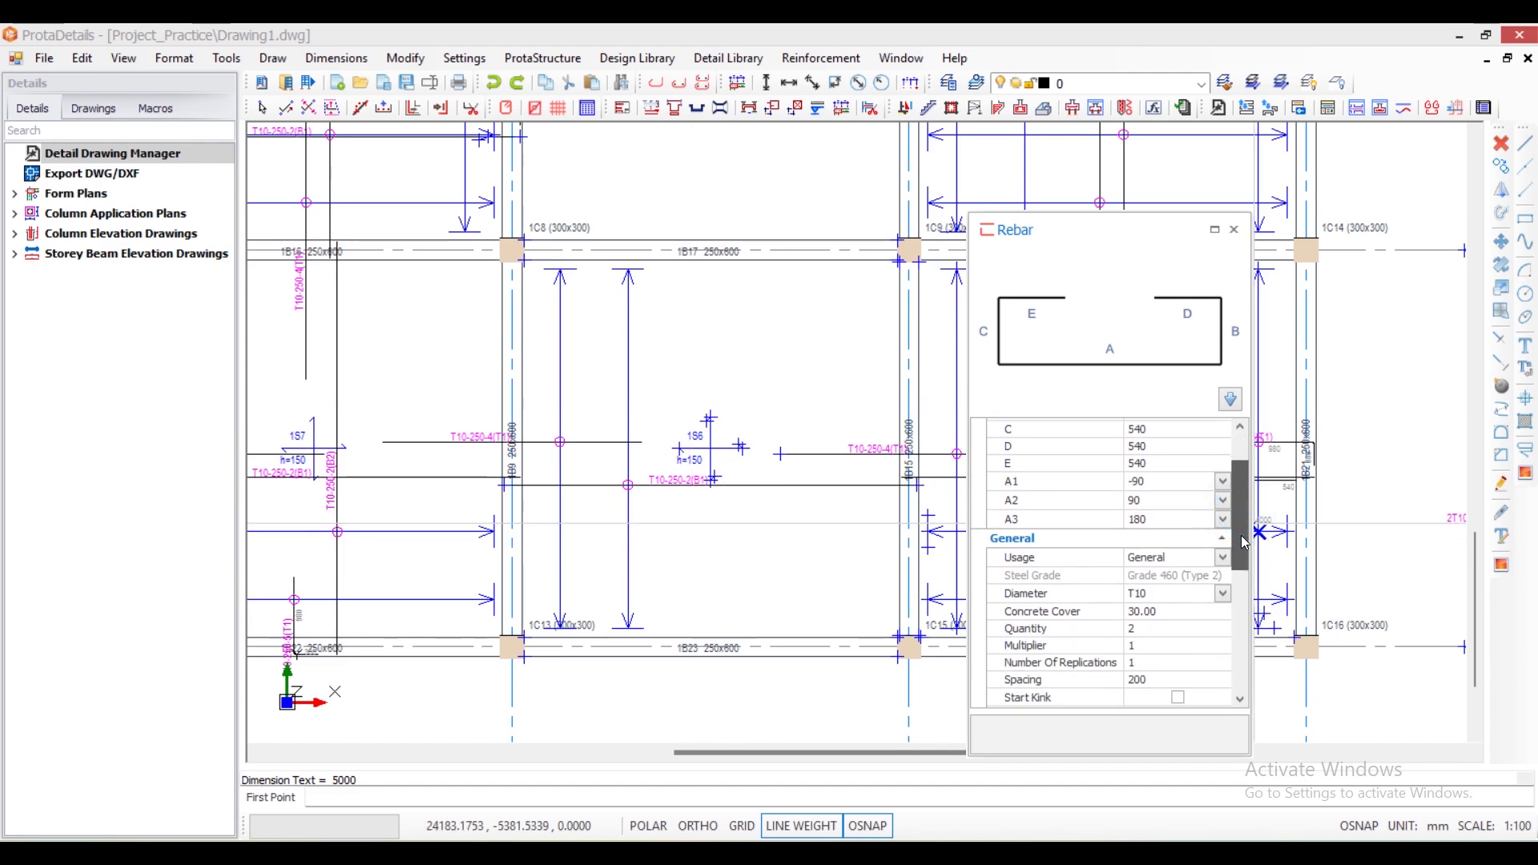
{"action": "left_click", "coordinate": [1224, 590]}
{"action": "left_click", "coordinate": [1225, 598]}
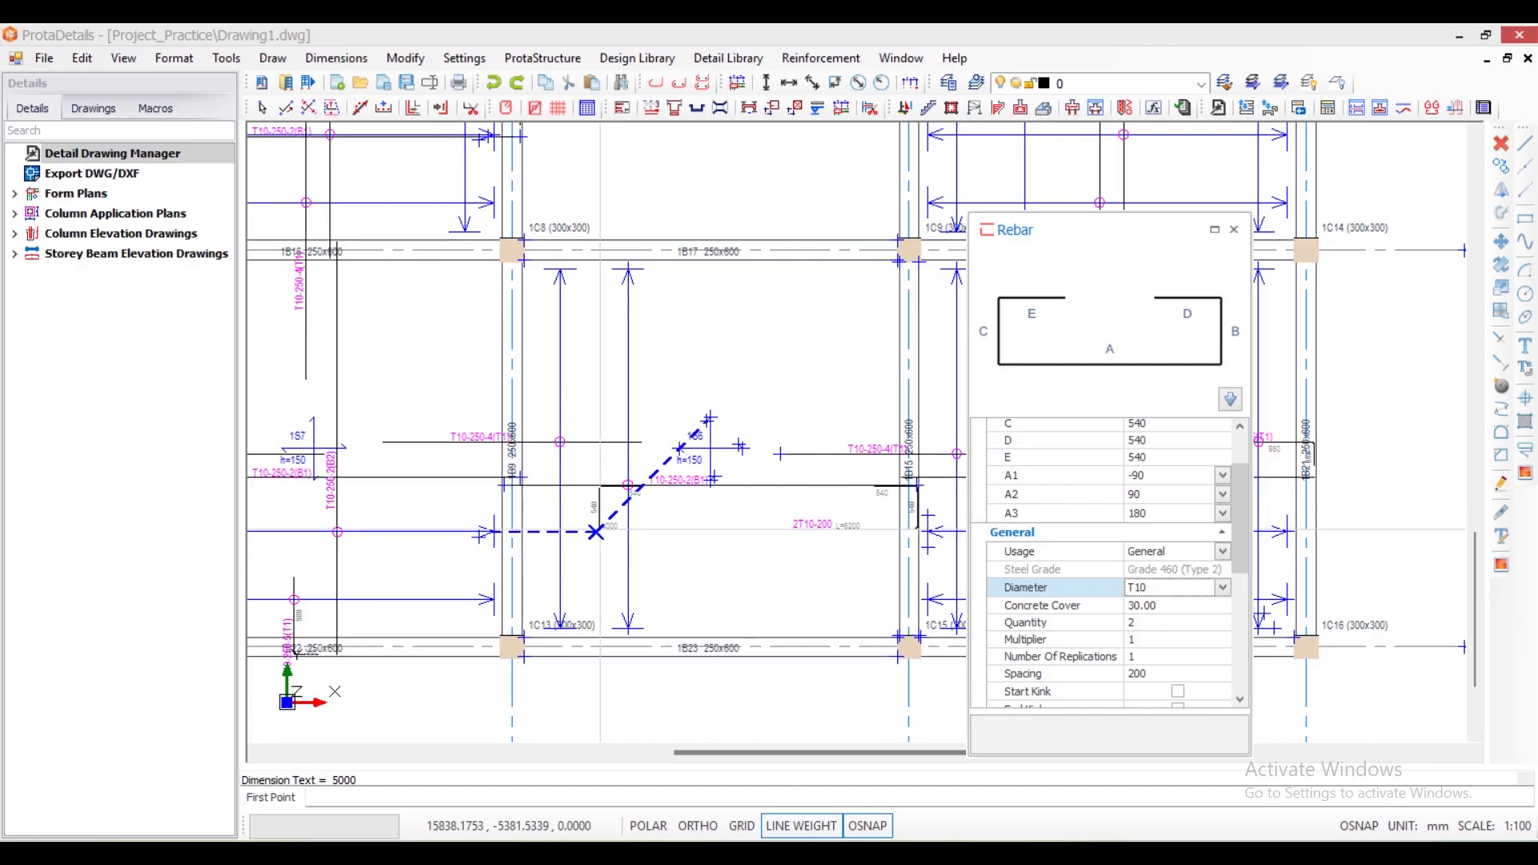
{"action": "scroll", "coordinate": [595, 532], "scroll_direction": "up", "scroll_amount": 3}
{"action": "scroll", "coordinate": [513, 433], "scroll_direction": "down", "scroll_amount": 6}
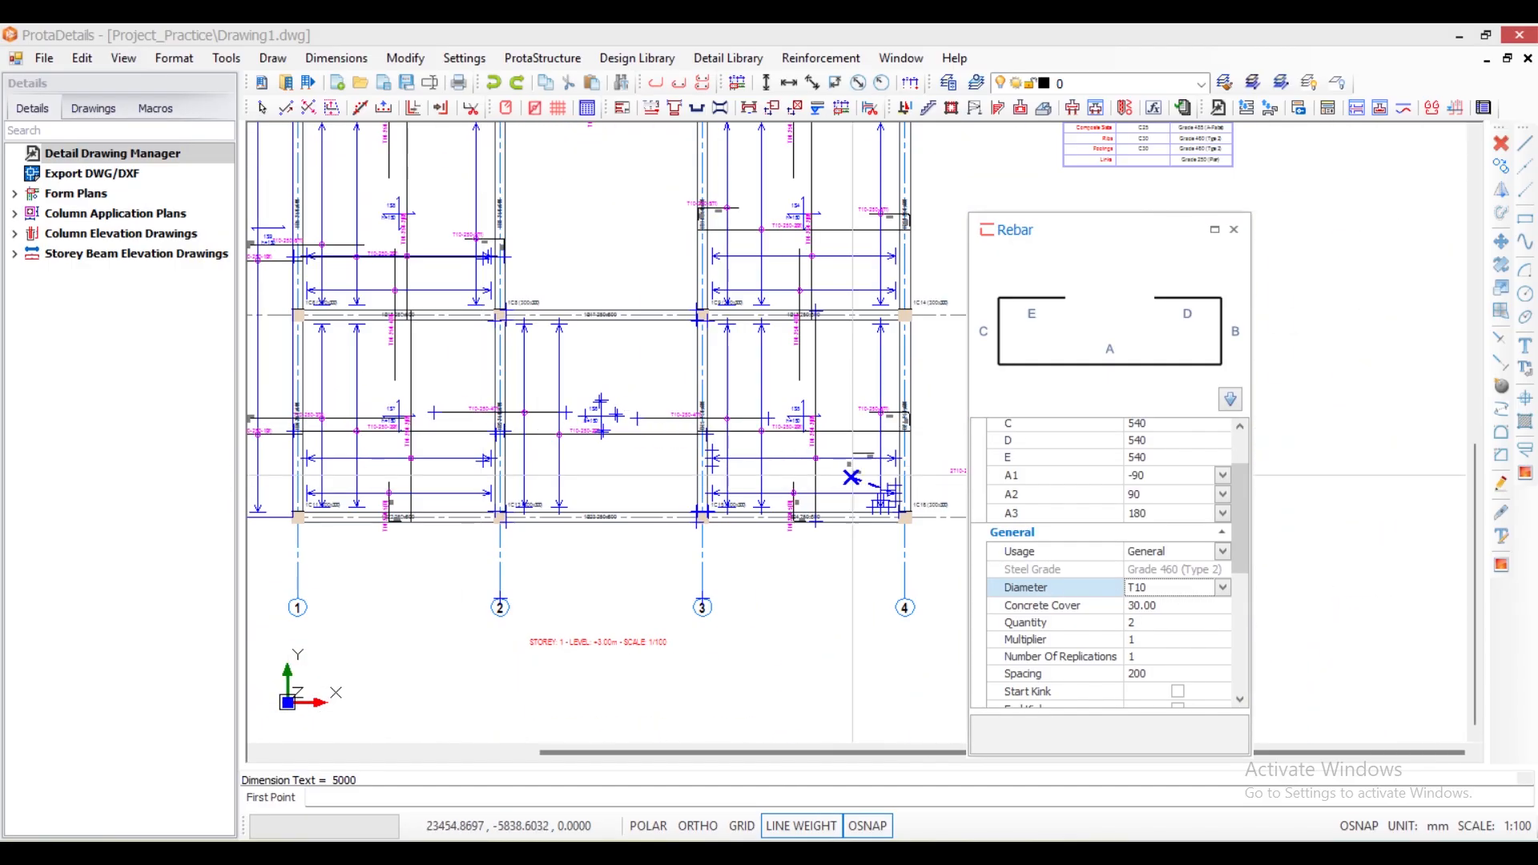
{"action": "scroll", "coordinate": [542, 395], "scroll_direction": "up", "scroll_amount": 3}
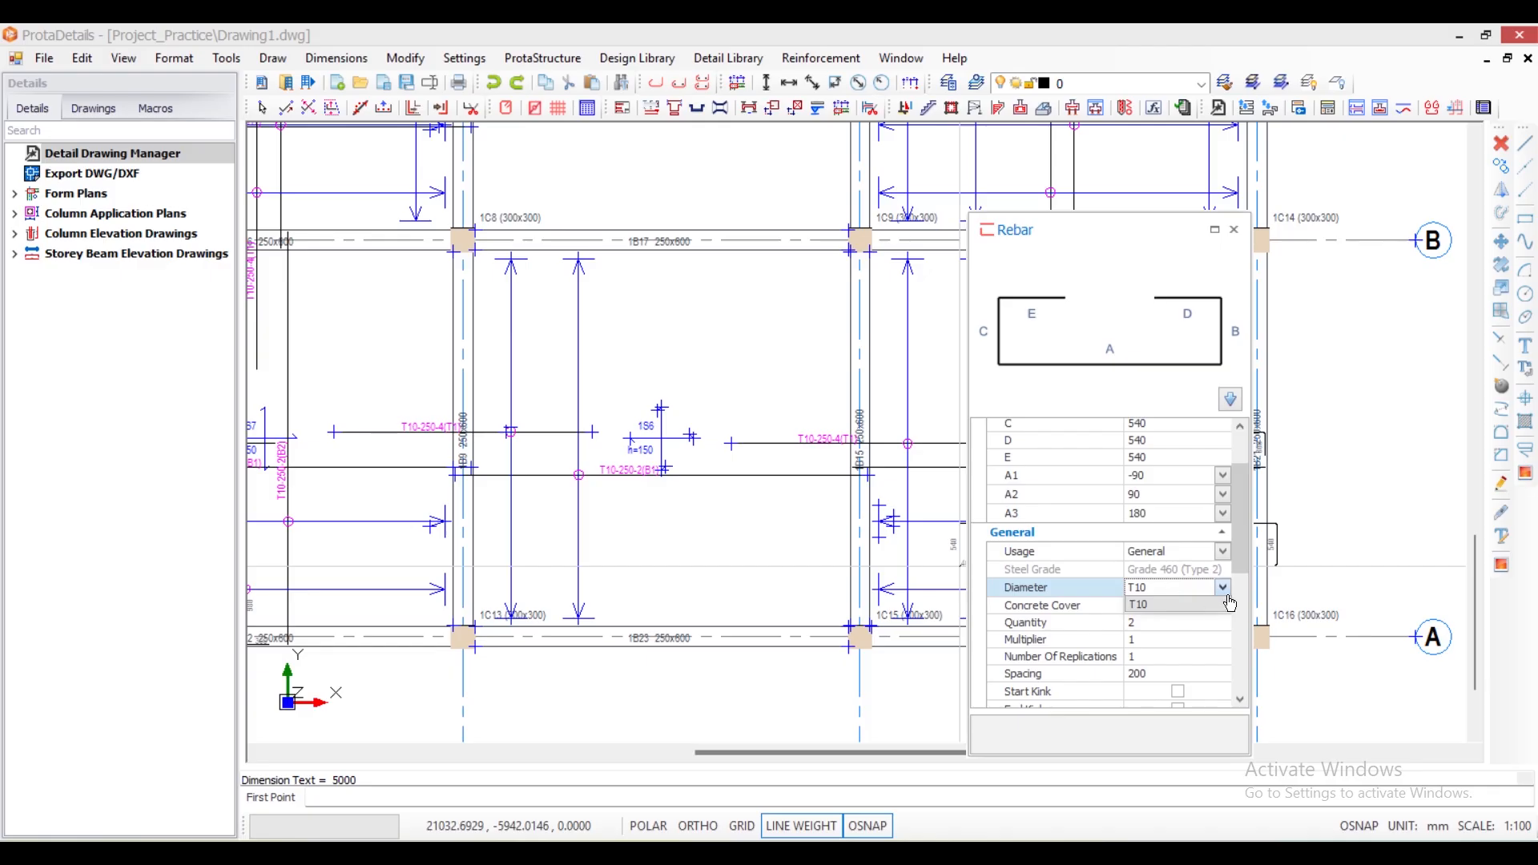
{"action": "left_click", "coordinate": [1228, 604]}
{"action": "left_click", "coordinate": [1166, 605]}
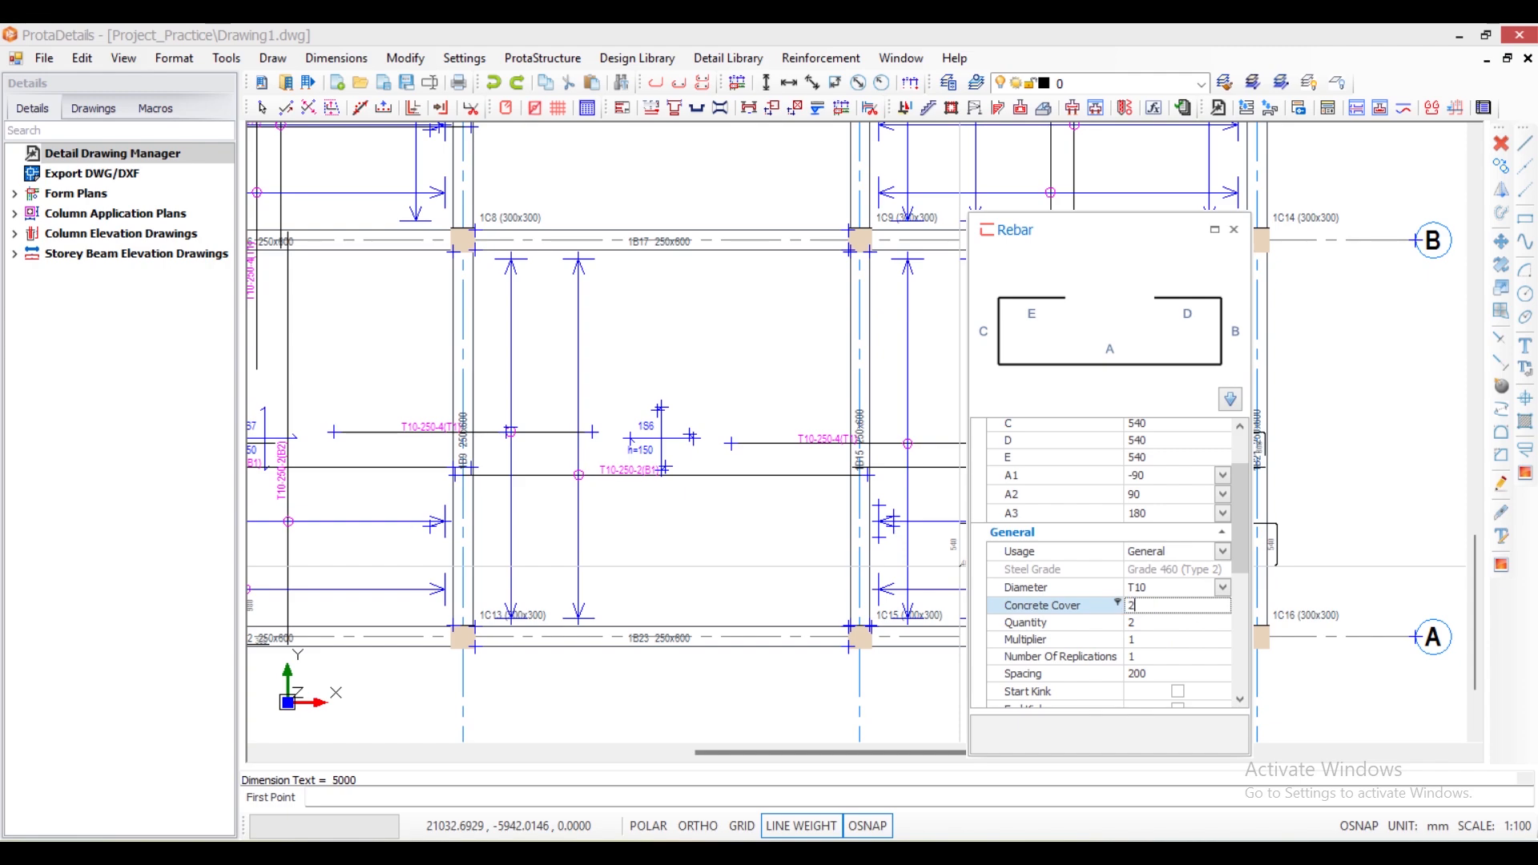
{"action": "left_click", "coordinate": [1142, 624]}
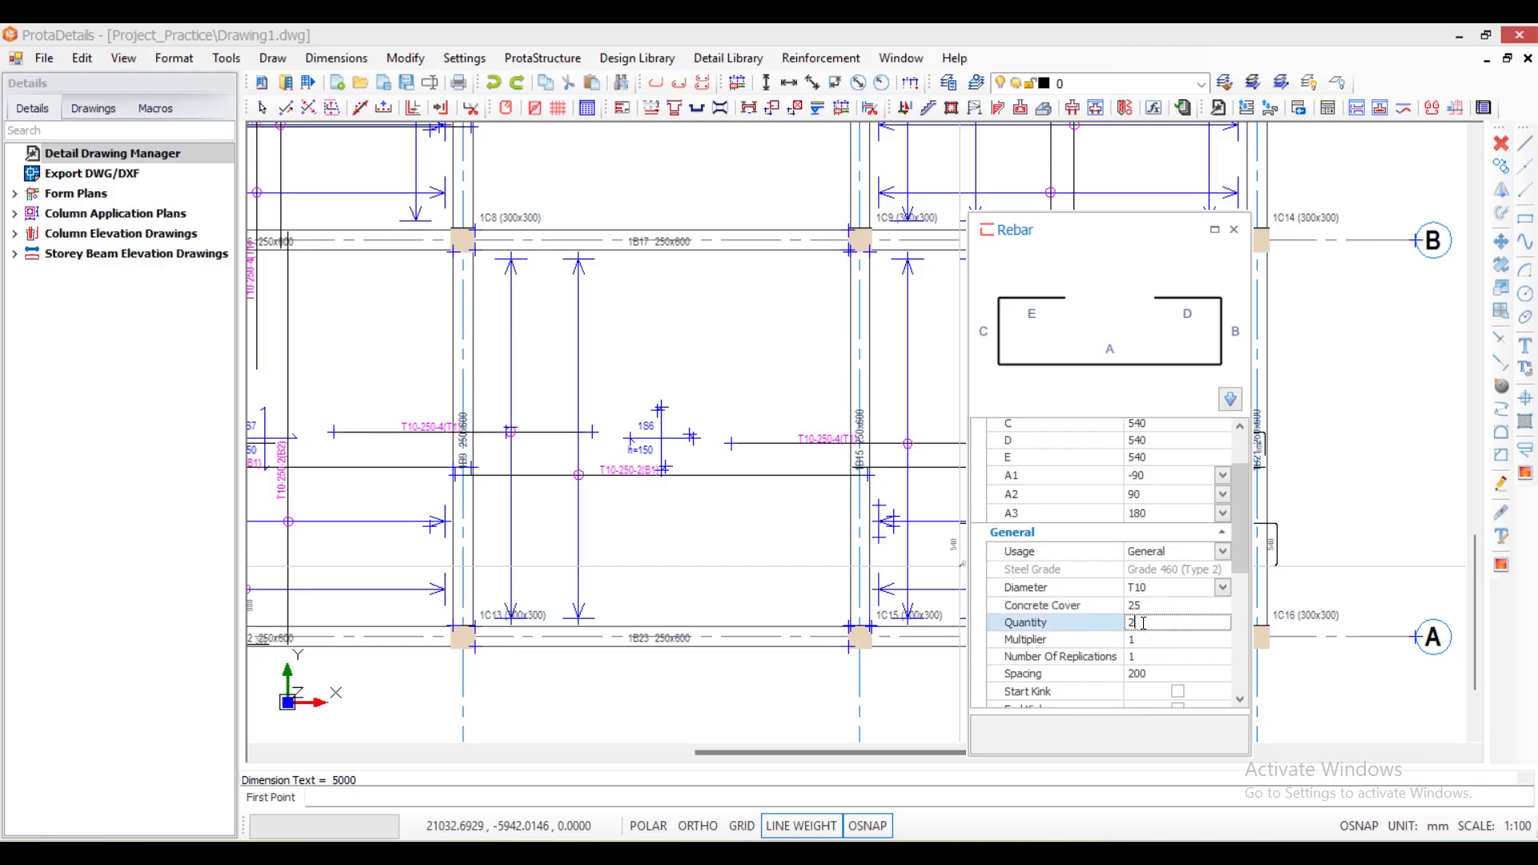
{"action": "left_click", "coordinate": [1145, 673]}
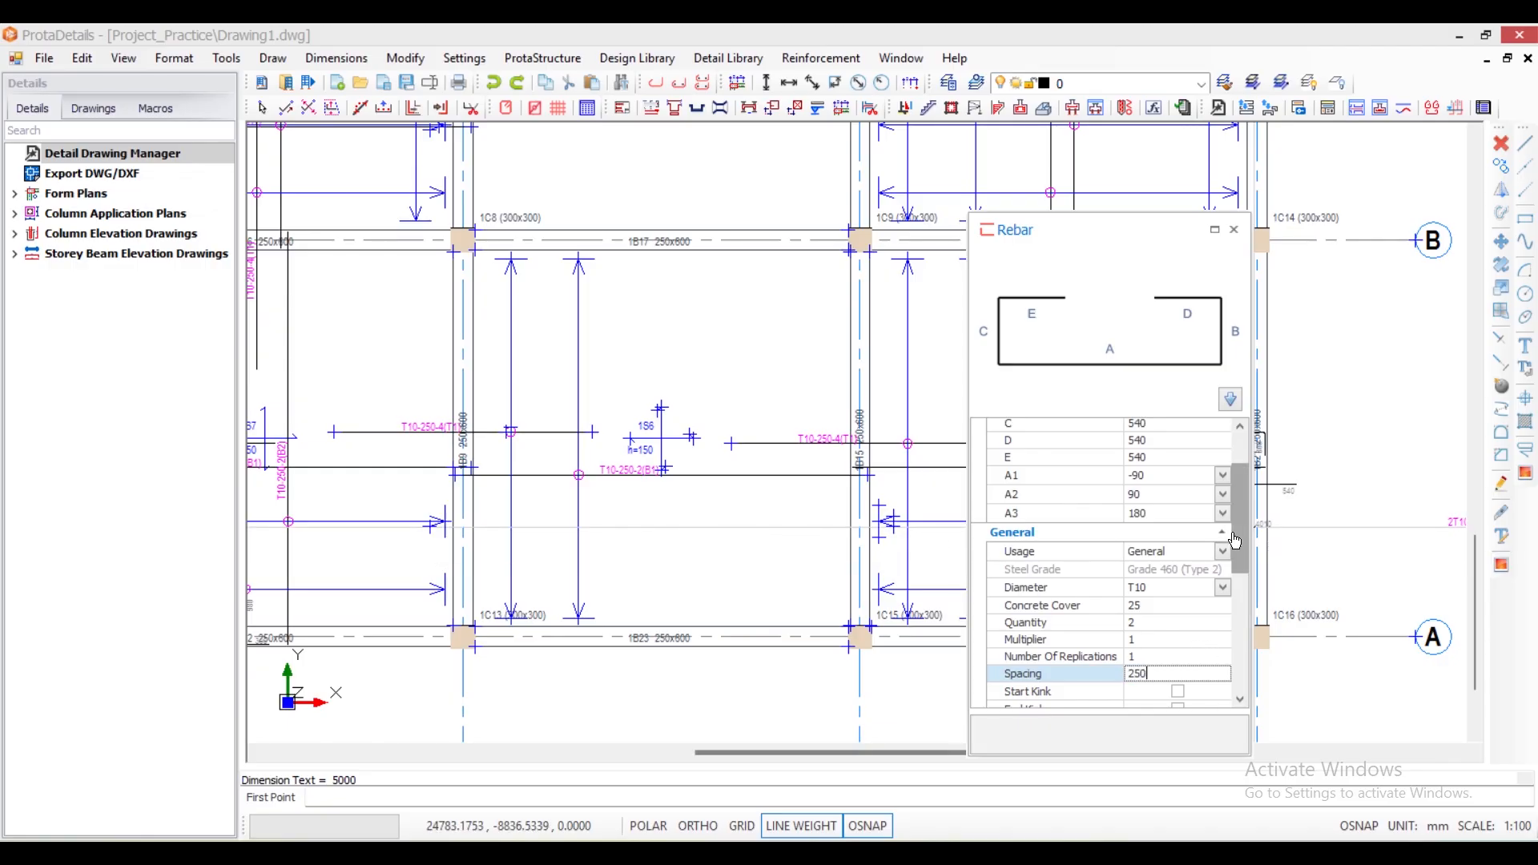
{"action": "left_click_drag", "start_coordinate": [1239, 541], "coordinate": [1250, 670]}
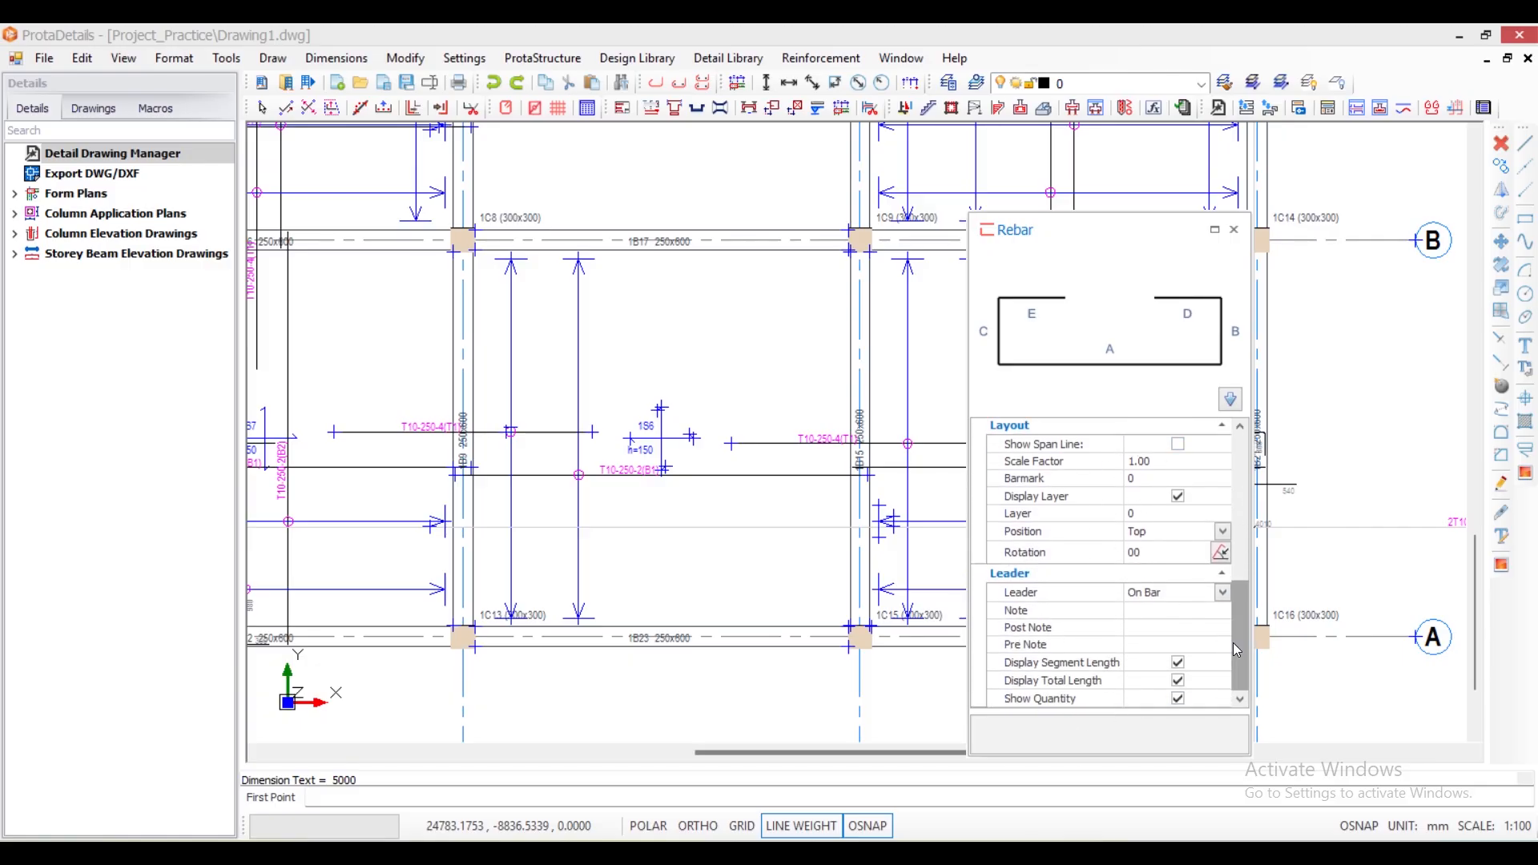
{"action": "left_click_drag", "start_coordinate": [1238, 651], "coordinate": [1228, 500]}
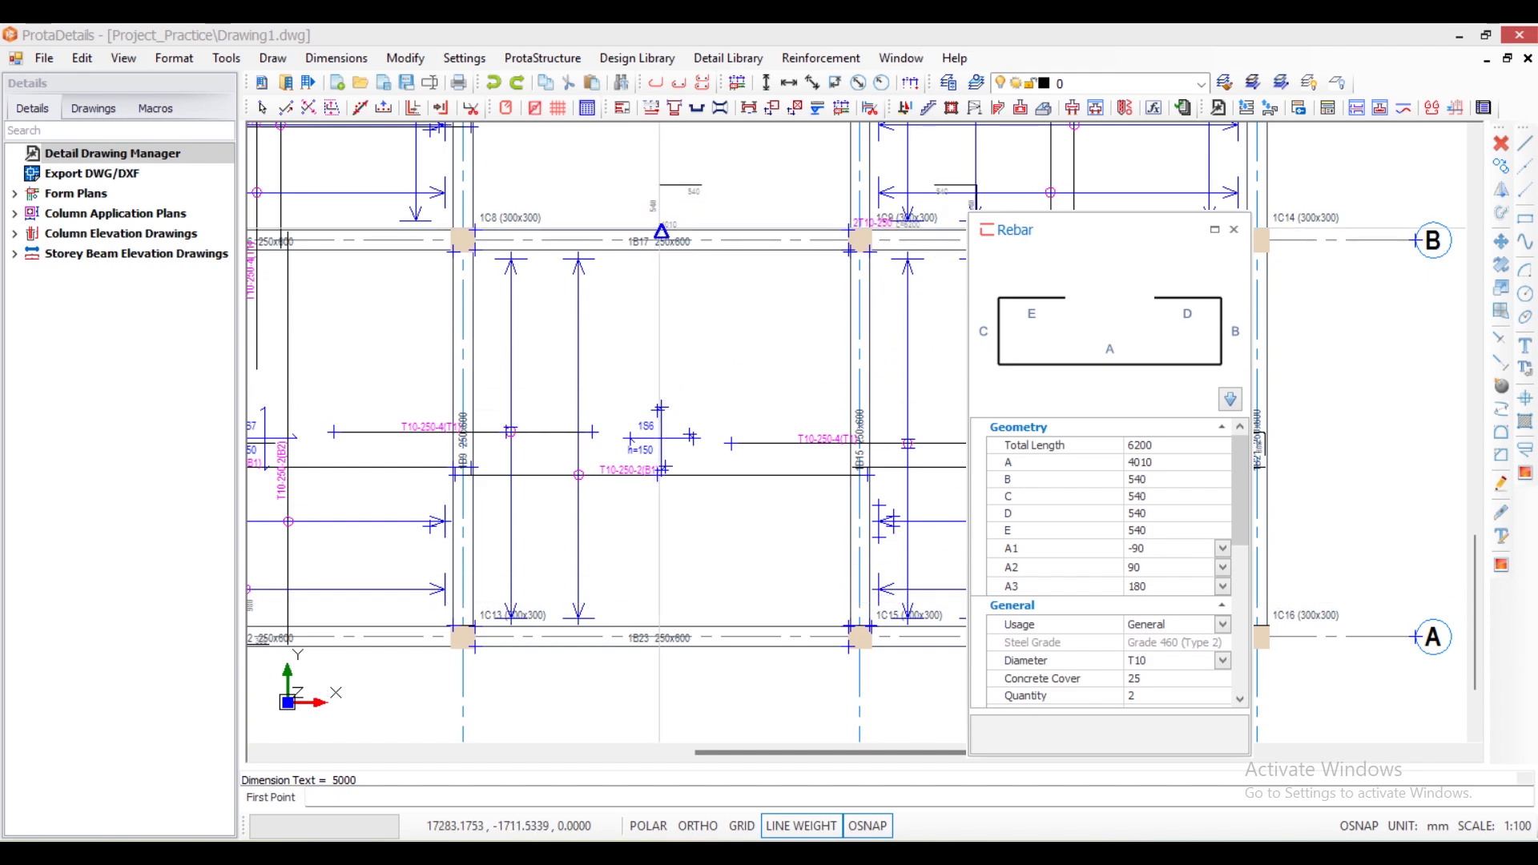
- Place the bar vertically through the middle of slab 1S6, from beam 1B17's outer edge to beam 1B23's outer edge
{"action": "left_click", "coordinate": [661, 231]}
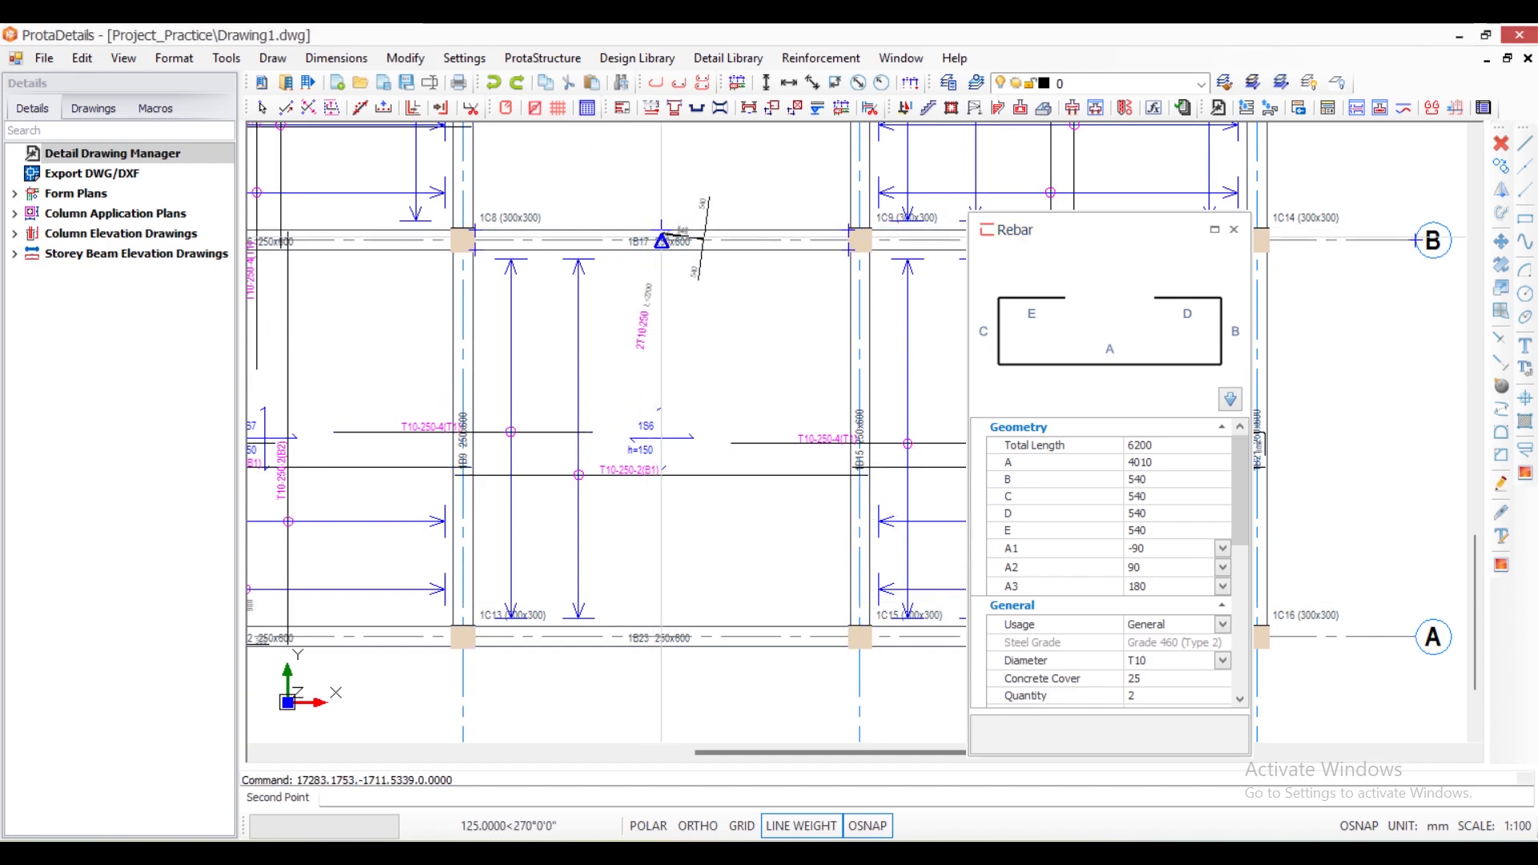
{"action": "scroll", "coordinate": [662, 228], "scroll_direction": "up", "scroll_amount": 3}
{"action": "scroll", "coordinate": [662, 216], "scroll_direction": "up", "scroll_amount": 5}
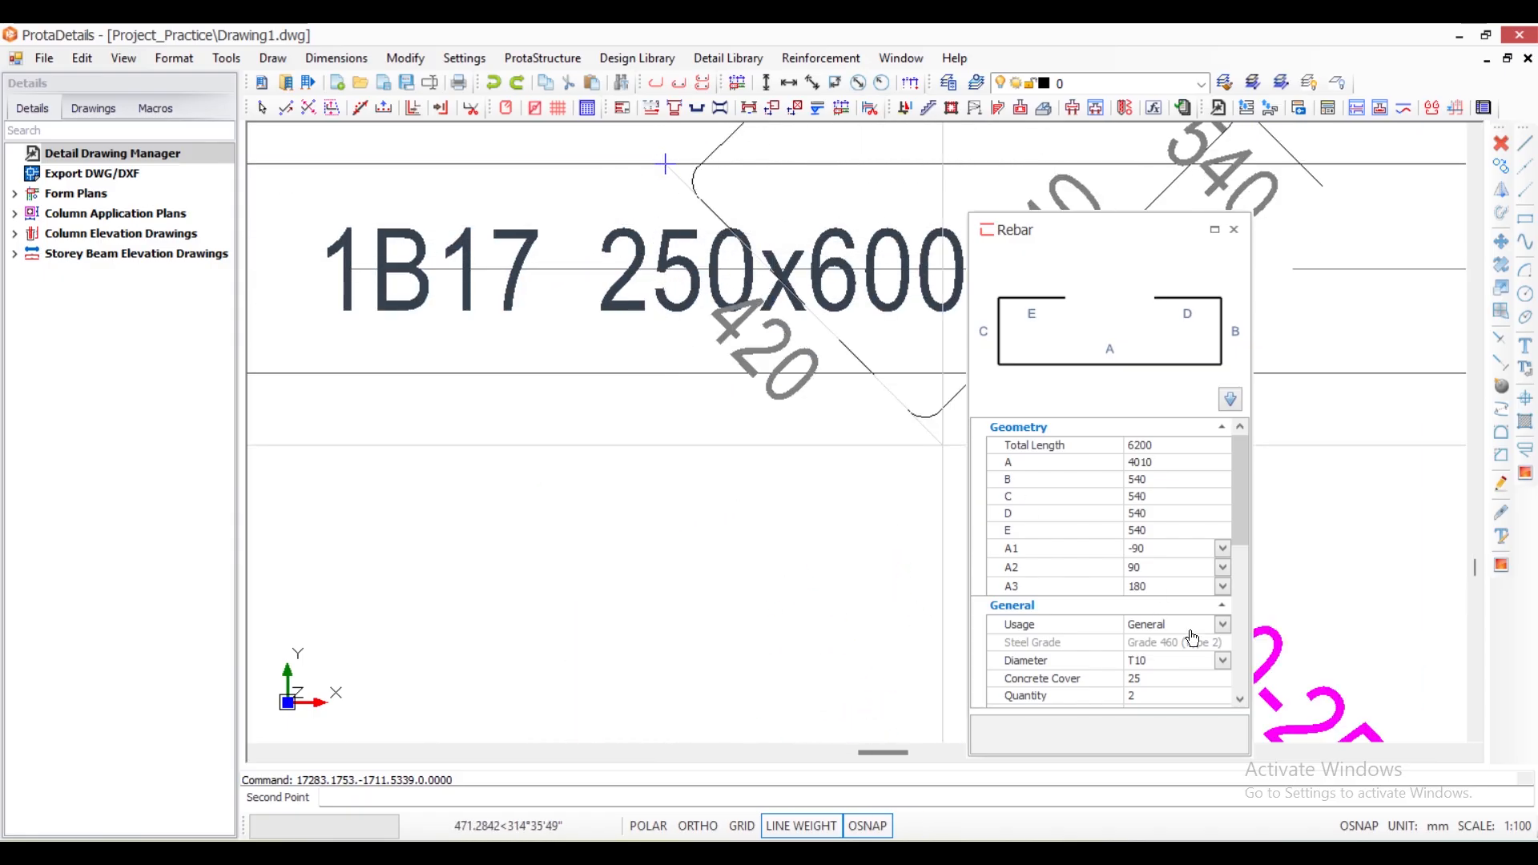
{"action": "scroll", "coordinate": [665, 164], "scroll_direction": "down", "scroll_amount": 10}
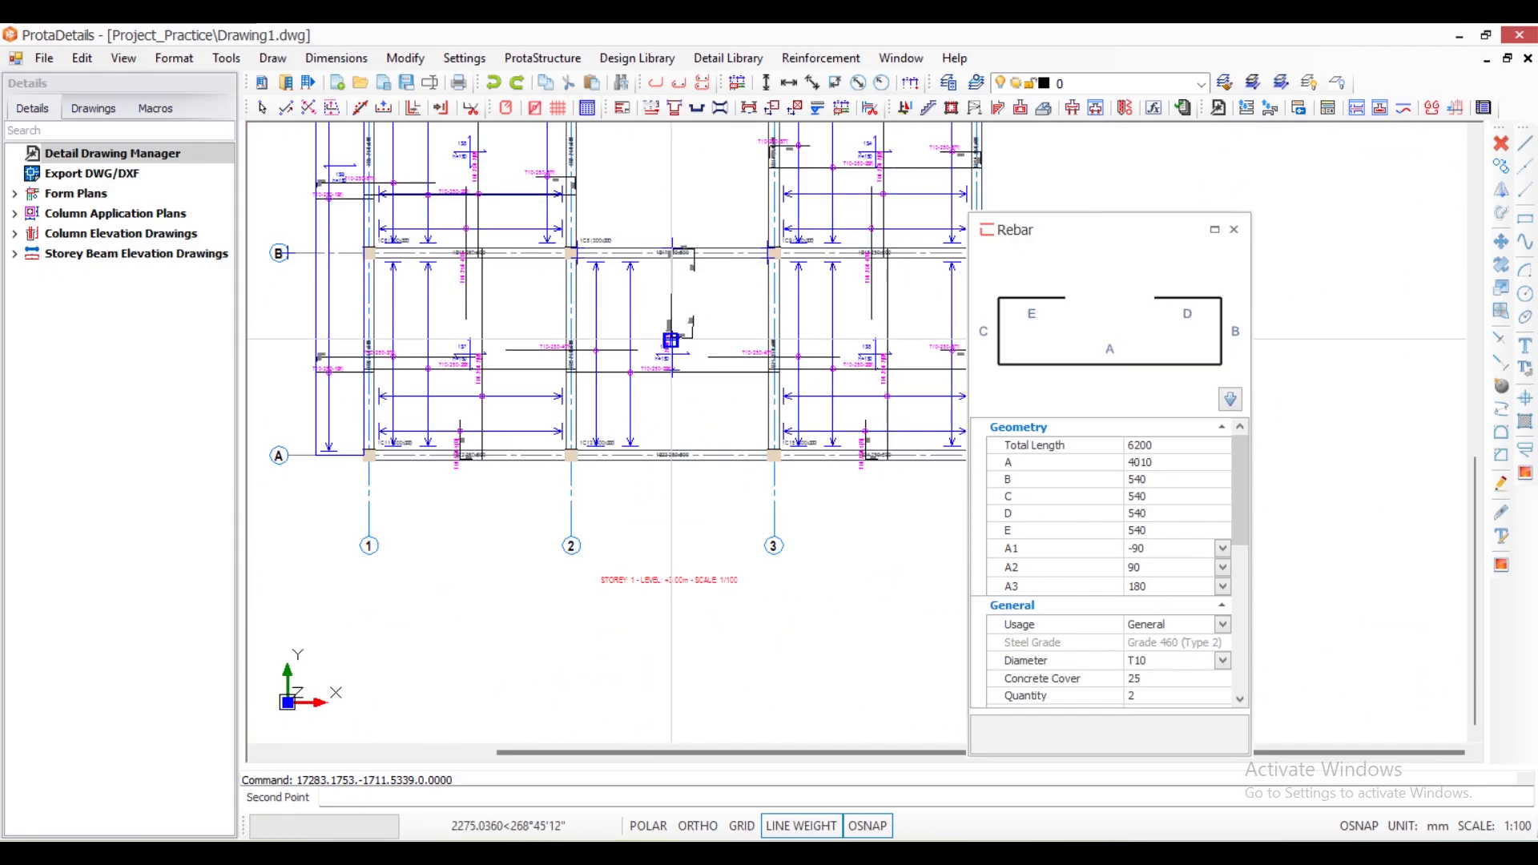
{"action": "scroll", "coordinate": [687, 343], "scroll_direction": "up", "scroll_amount": 5}
{"action": "scroll", "coordinate": [677, 475], "scroll_direction": "up", "scroll_amount": 3}
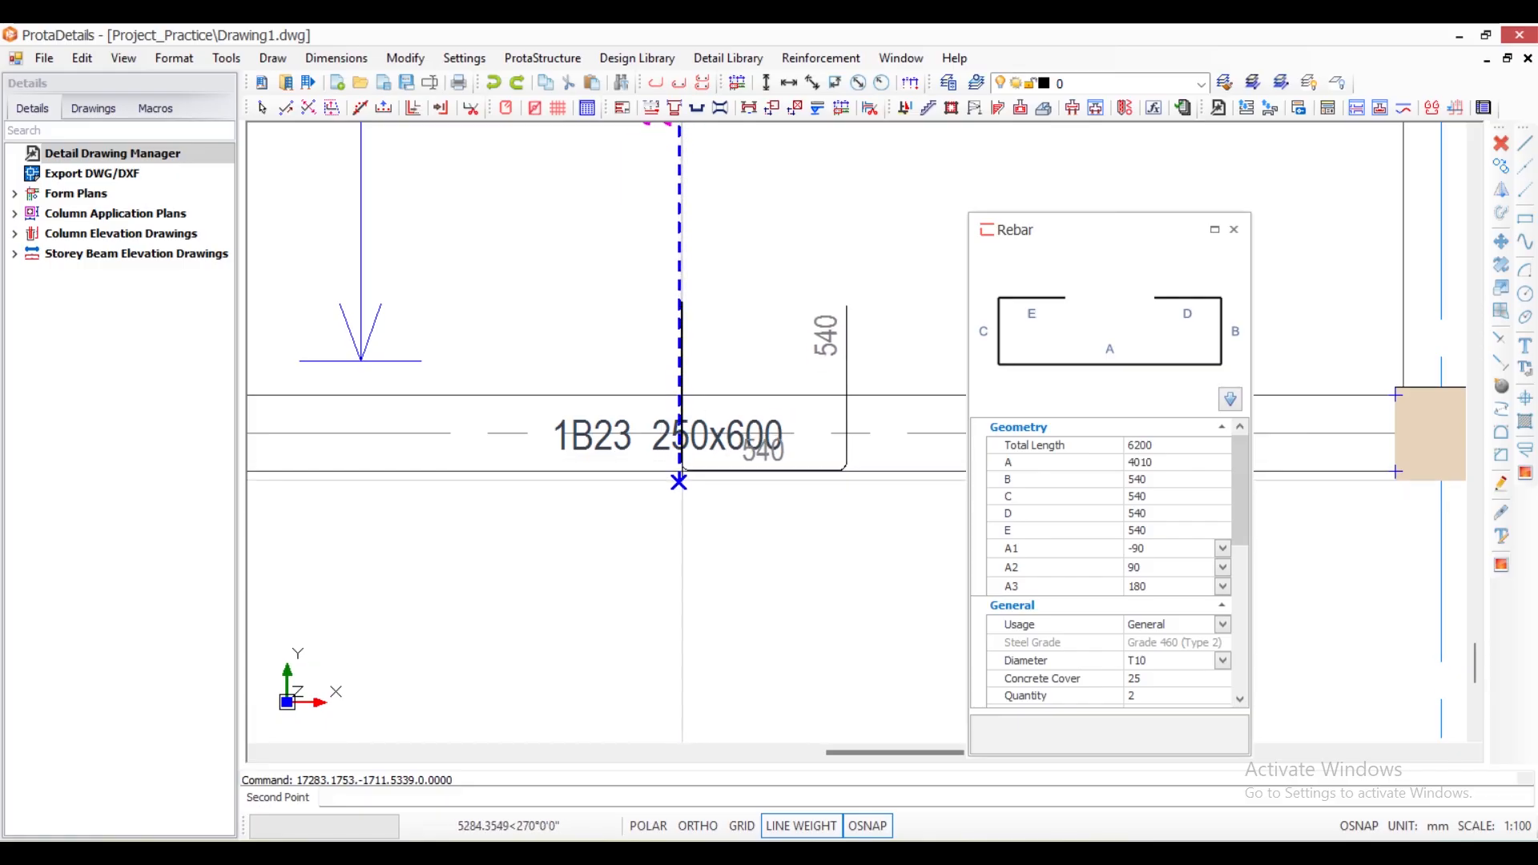
{"action": "left_click", "coordinate": [679, 472]}
- Define the bar's distribution span across slab 1S6 from beam 1B9's inner face to beam 1B15's inner face, and end the insertion
{"action": "scroll", "coordinate": [680, 472], "scroll_direction": "down", "scroll_amount": 5}
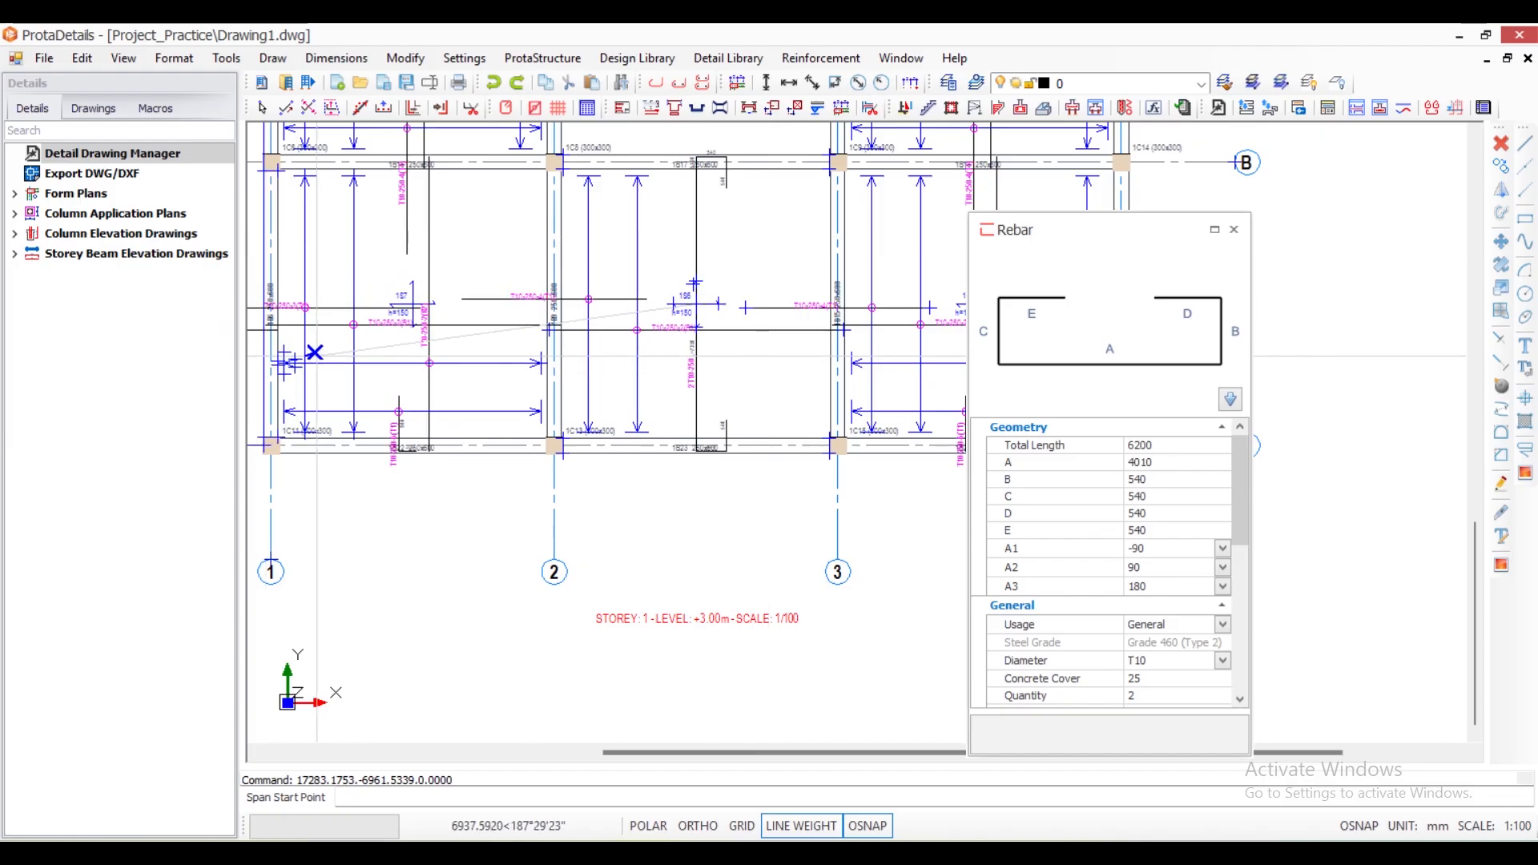
{"action": "scroll", "coordinate": [314, 353], "scroll_direction": "up", "scroll_amount": 4}
{"action": "scroll", "coordinate": [314, 353], "scroll_direction": "down", "scroll_amount": 6}
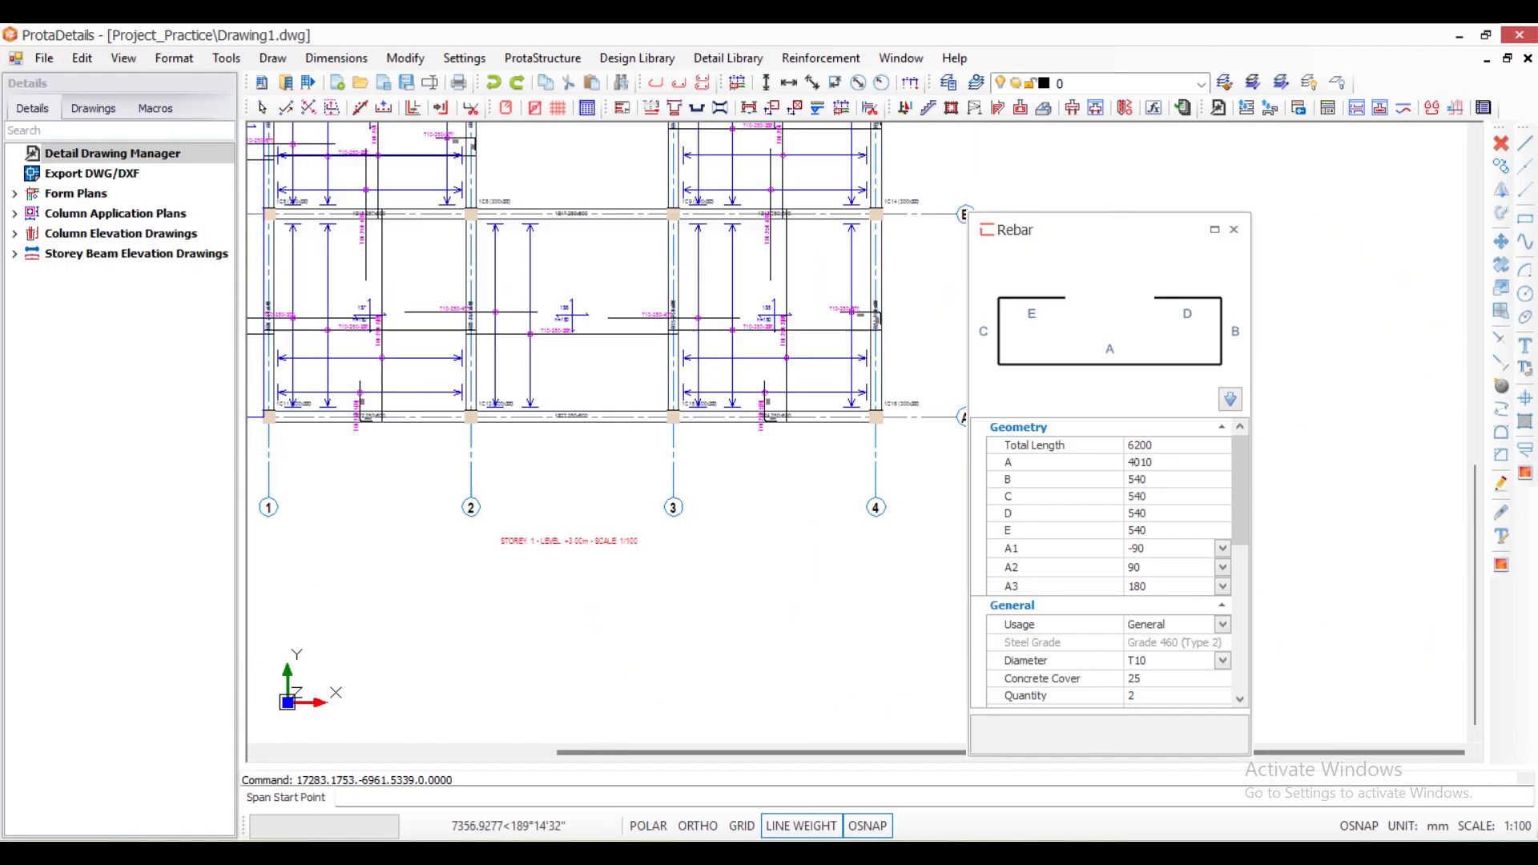
{"action": "scroll", "coordinate": [424, 343], "scroll_direction": "up", "scroll_amount": 4}
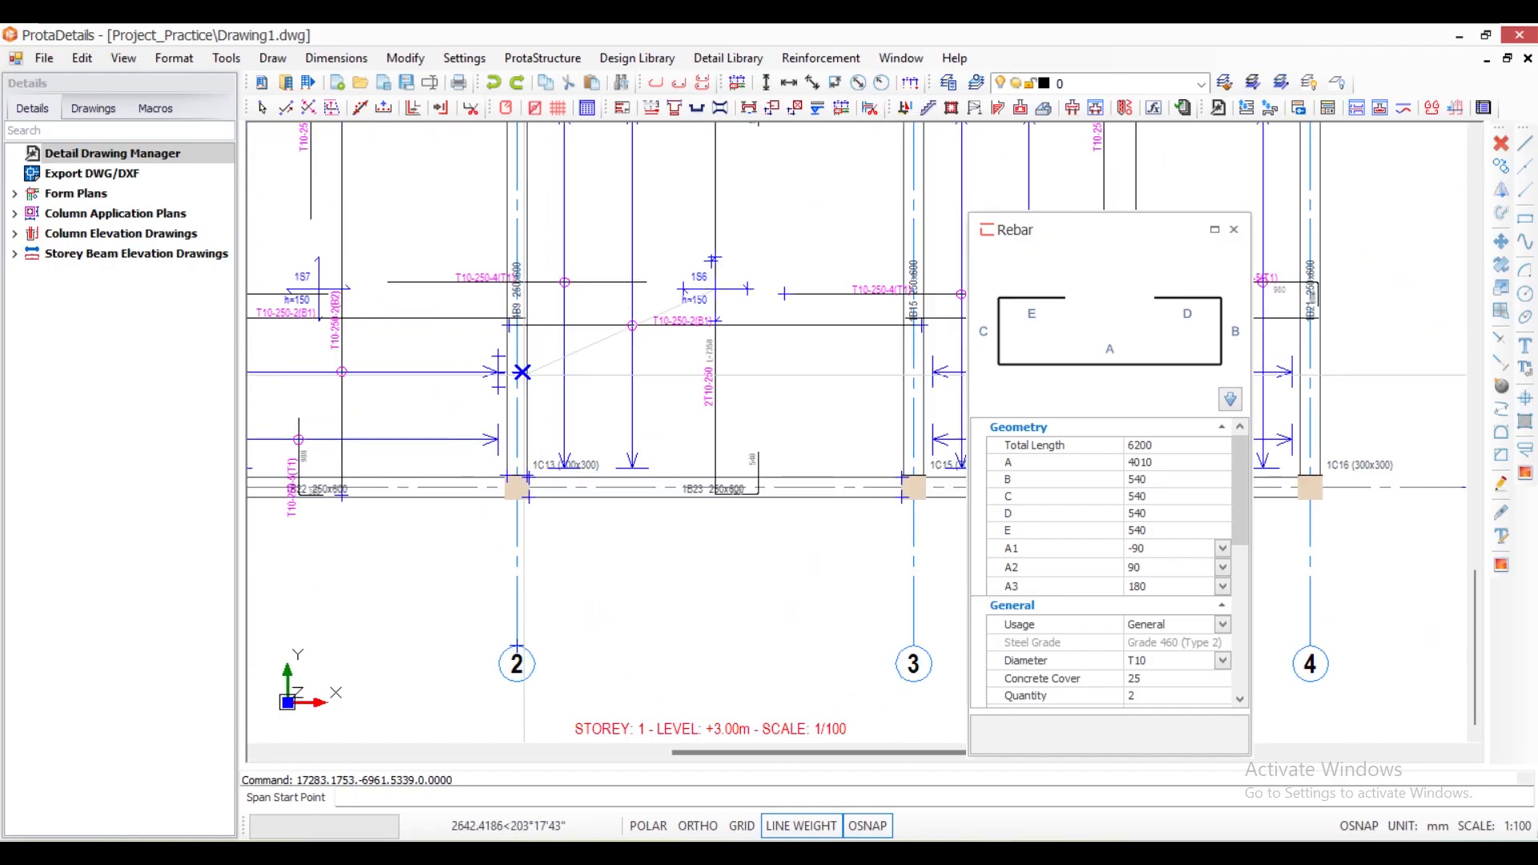
{"action": "scroll", "coordinate": [522, 372], "scroll_direction": "down", "scroll_amount": 2}
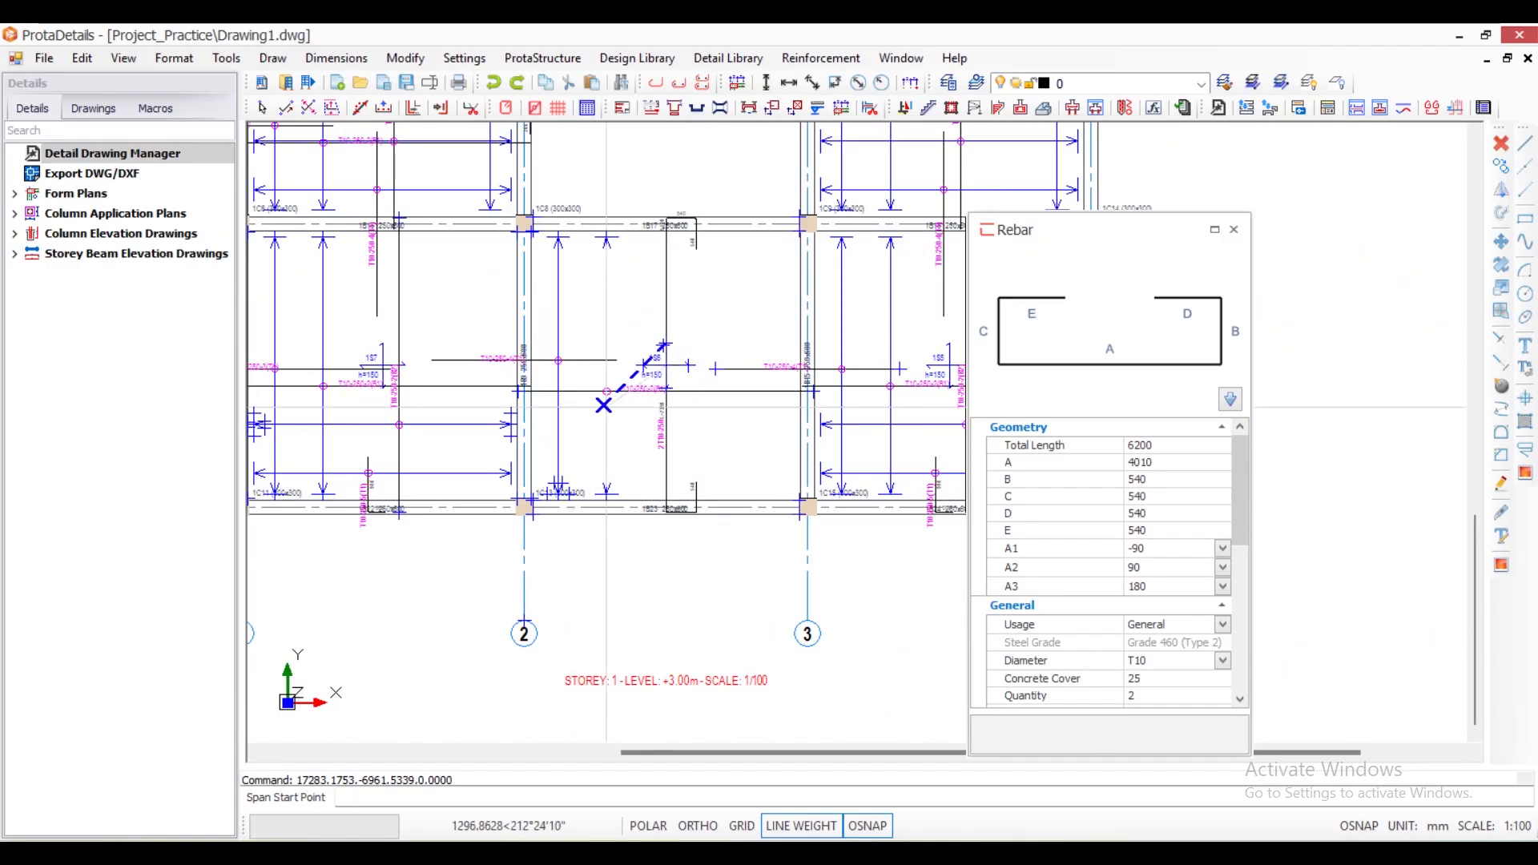
{"action": "scroll", "coordinate": [537, 319], "scroll_direction": "up", "scroll_amount": 2}
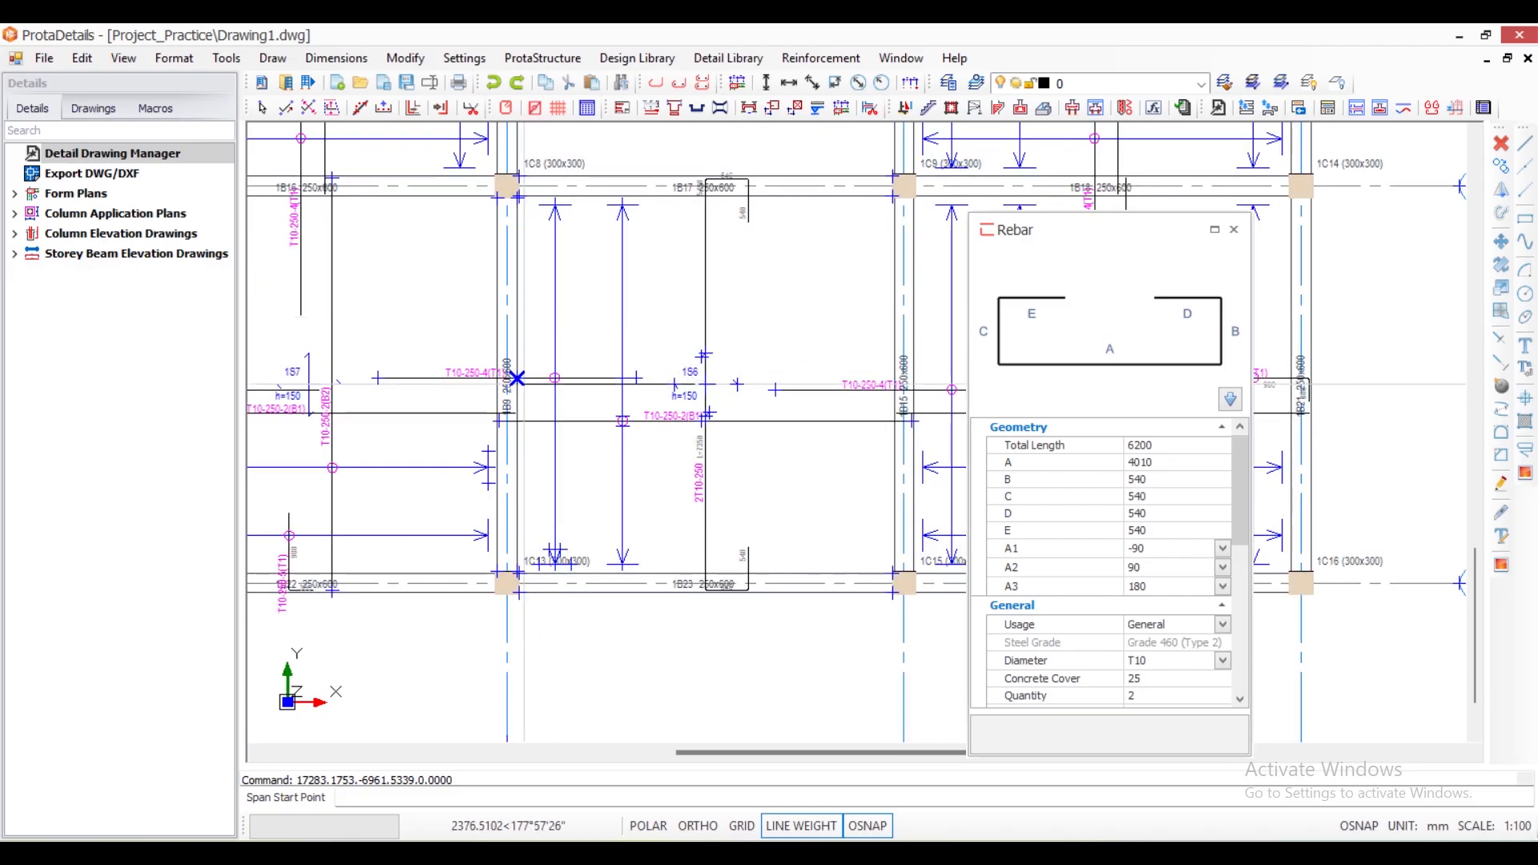
{"action": "scroll", "coordinate": [517, 384], "scroll_direction": "up", "scroll_amount": 1}
{"action": "left_click", "coordinate": [516, 384]}
{"action": "scroll", "coordinate": [455, 385], "scroll_direction": "down", "scroll_amount": 3}
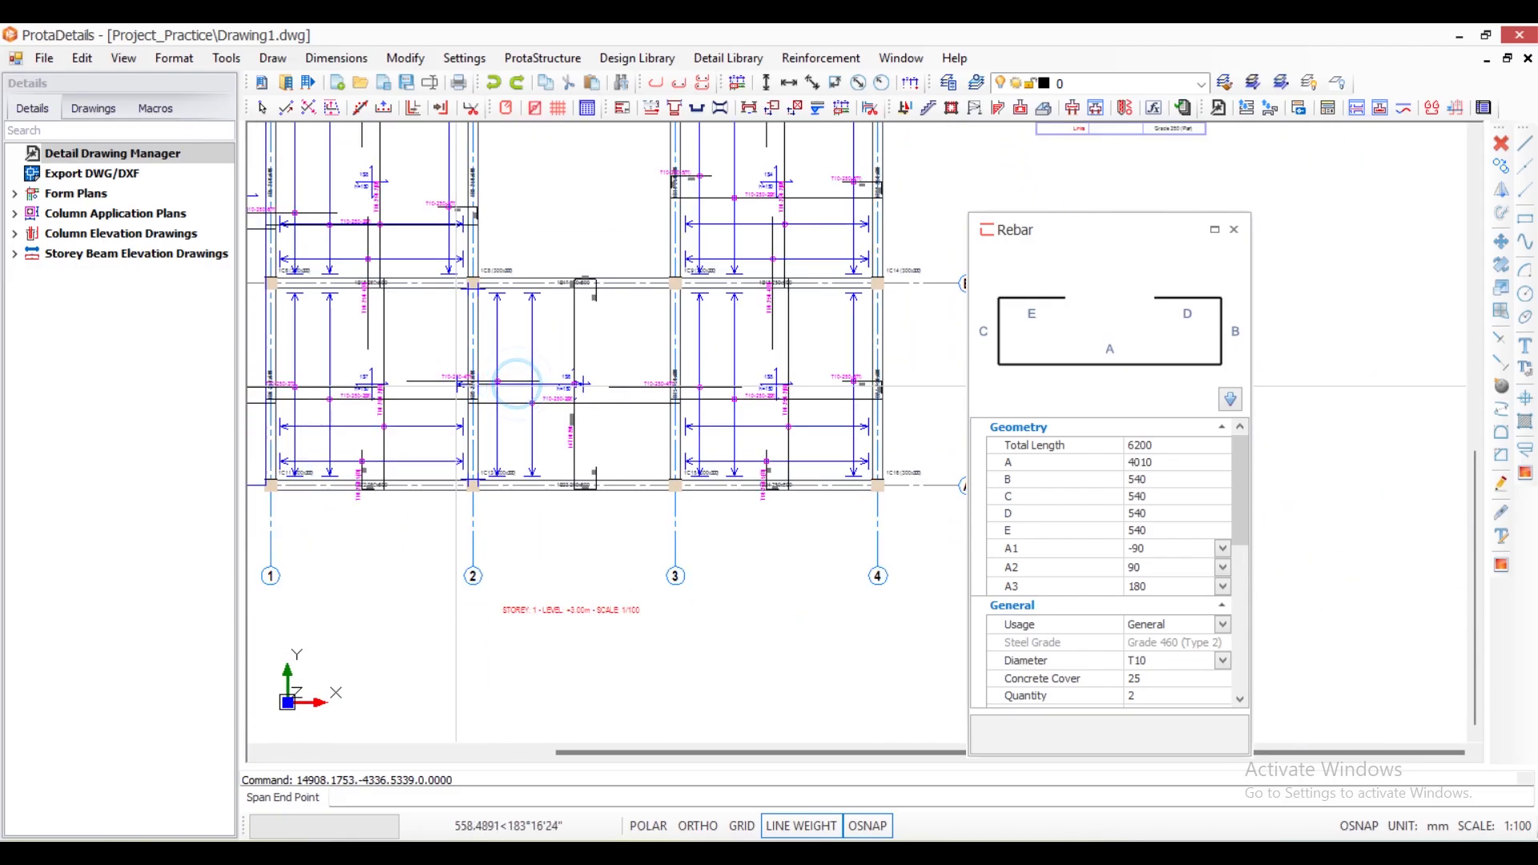
{"action": "scroll", "coordinate": [641, 369], "scroll_direction": "up", "scroll_amount": 3}
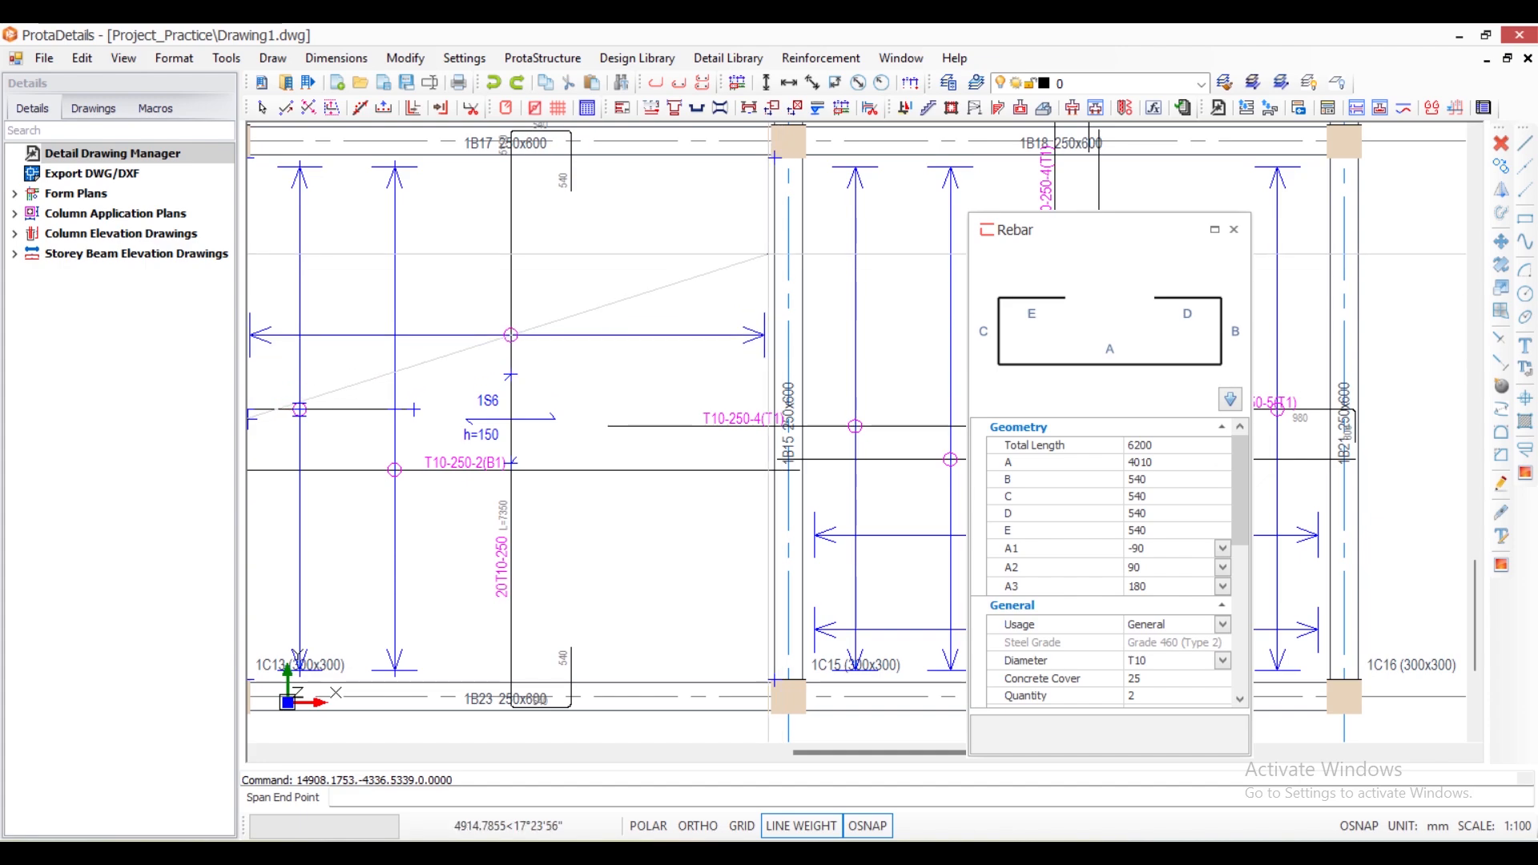
{"action": "scroll", "coordinate": [774, 156], "scroll_direction": "up", "scroll_amount": 3}
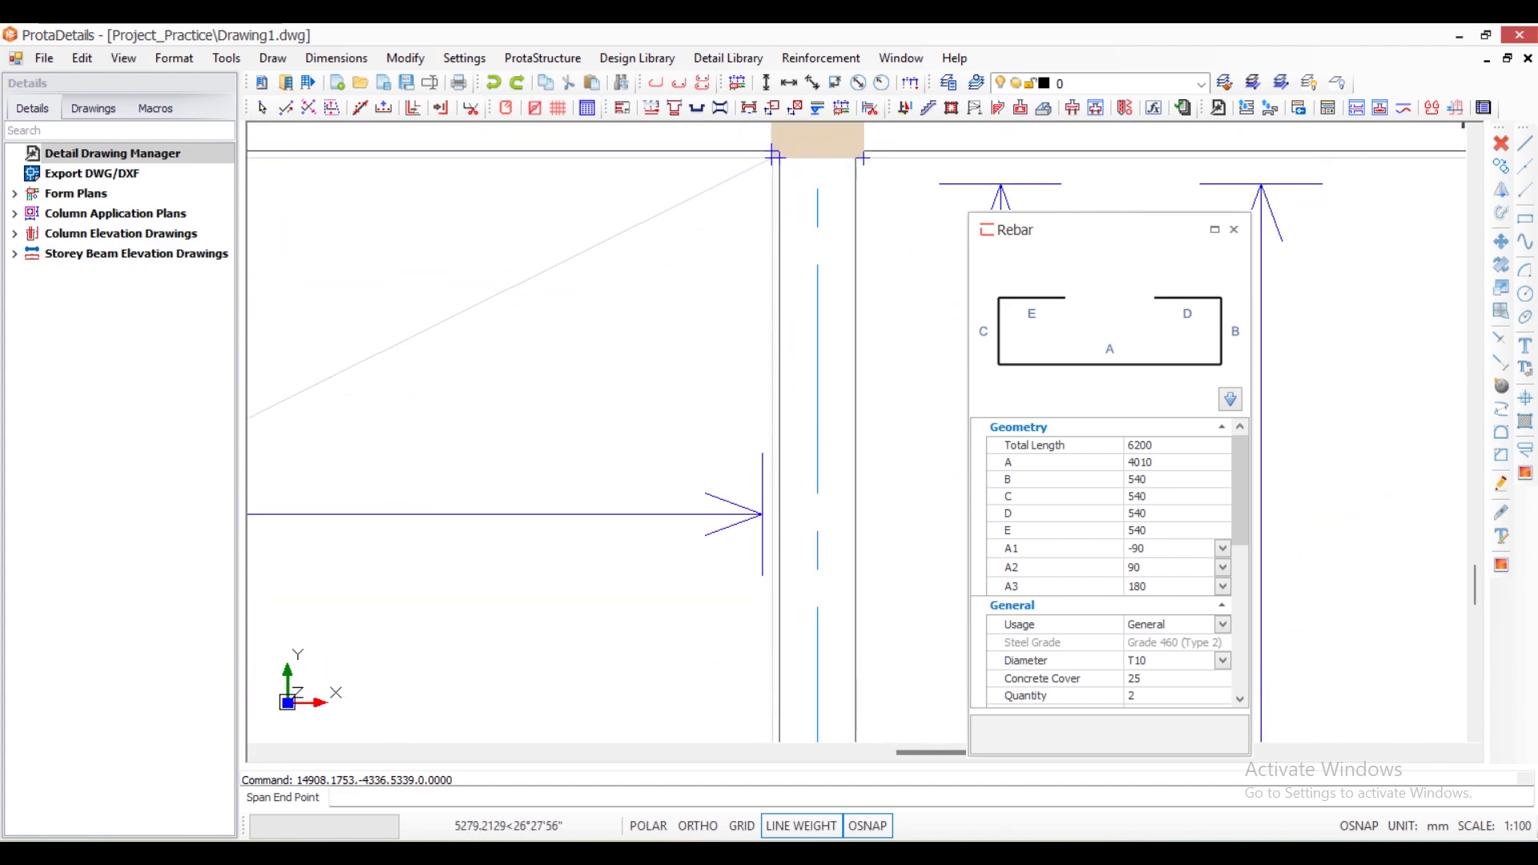
{"action": "scroll", "coordinate": [774, 157], "scroll_direction": "up", "scroll_amount": 2}
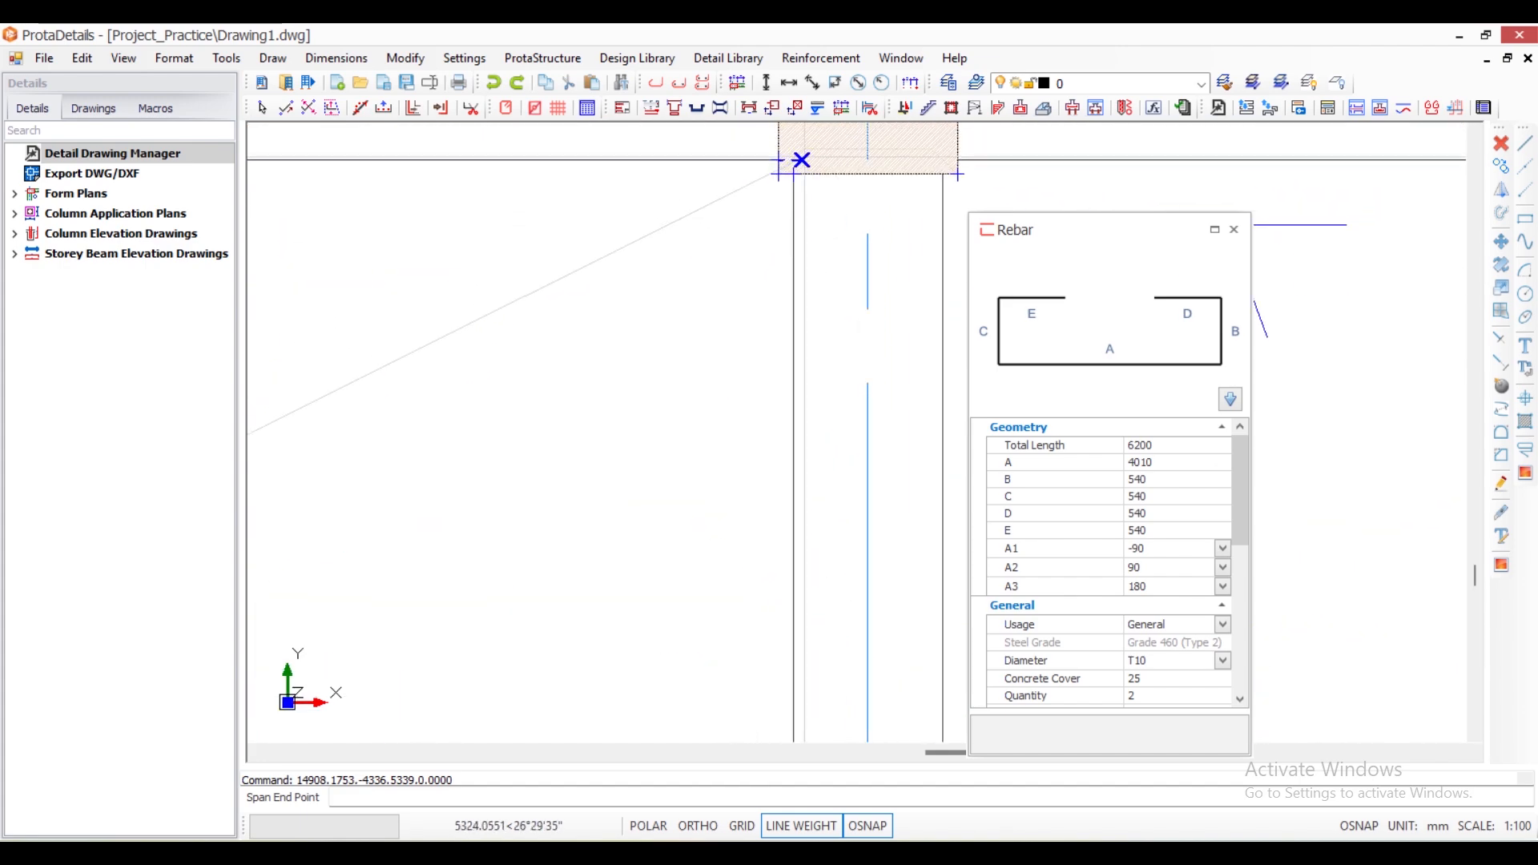
{"action": "left_click", "coordinate": [793, 160]}
{"action": "scroll", "coordinate": [785, 232], "scroll_direction": "down", "scroll_amount": 6}
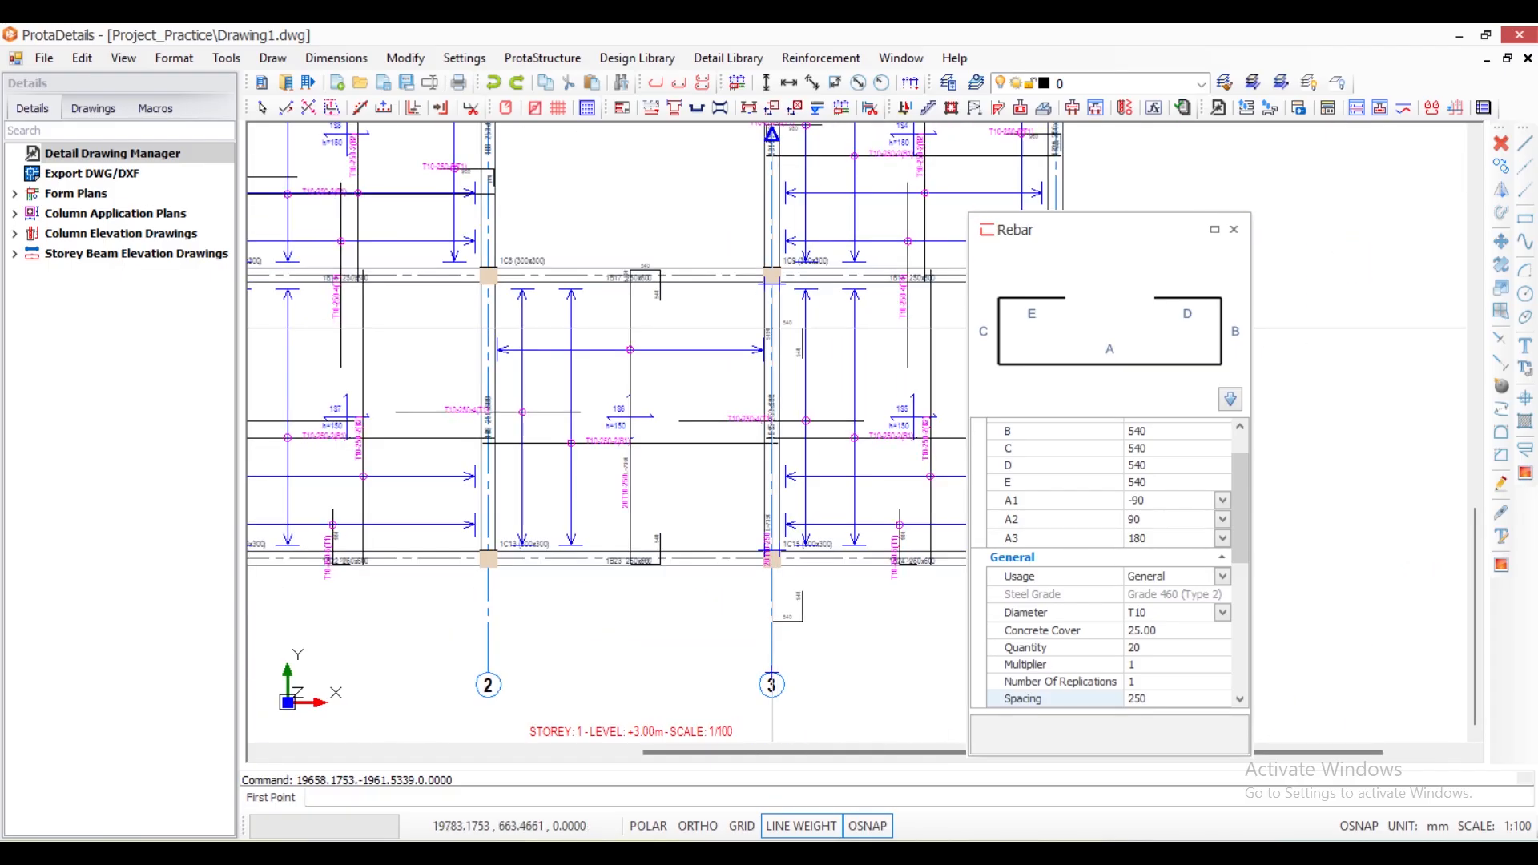
{"action": "key", "text": "Escape"}
- Examine the new bar's quantity and spacing label and its hook segment lengths at beam 1B17
{"action": "scroll", "coordinate": [622, 583], "scroll_direction": "up", "scroll_amount": 4}
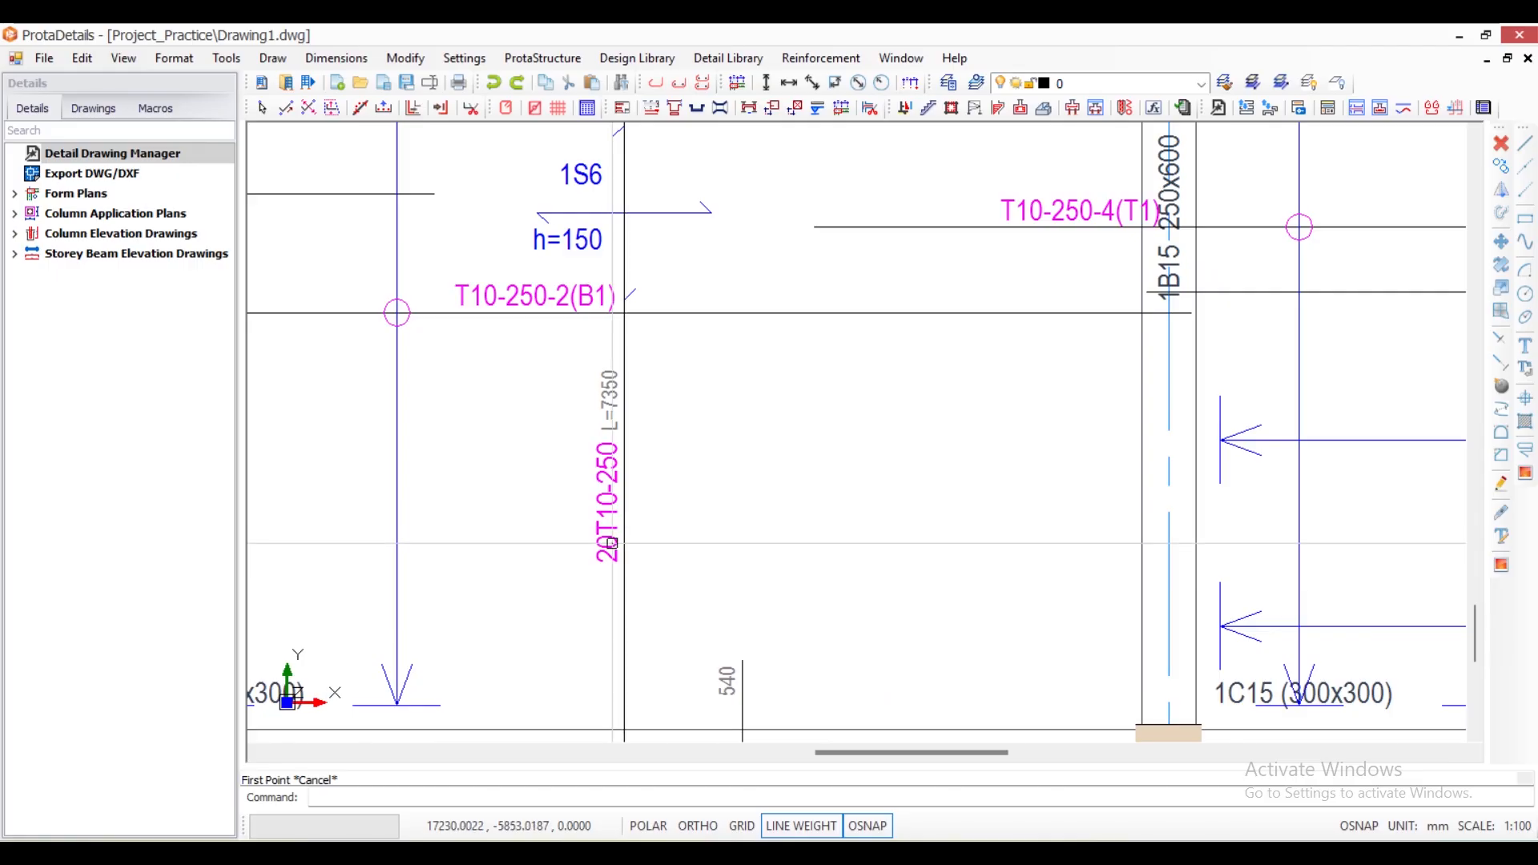
{"action": "scroll", "coordinate": [602, 525], "scroll_direction": "up", "scroll_amount": 3}
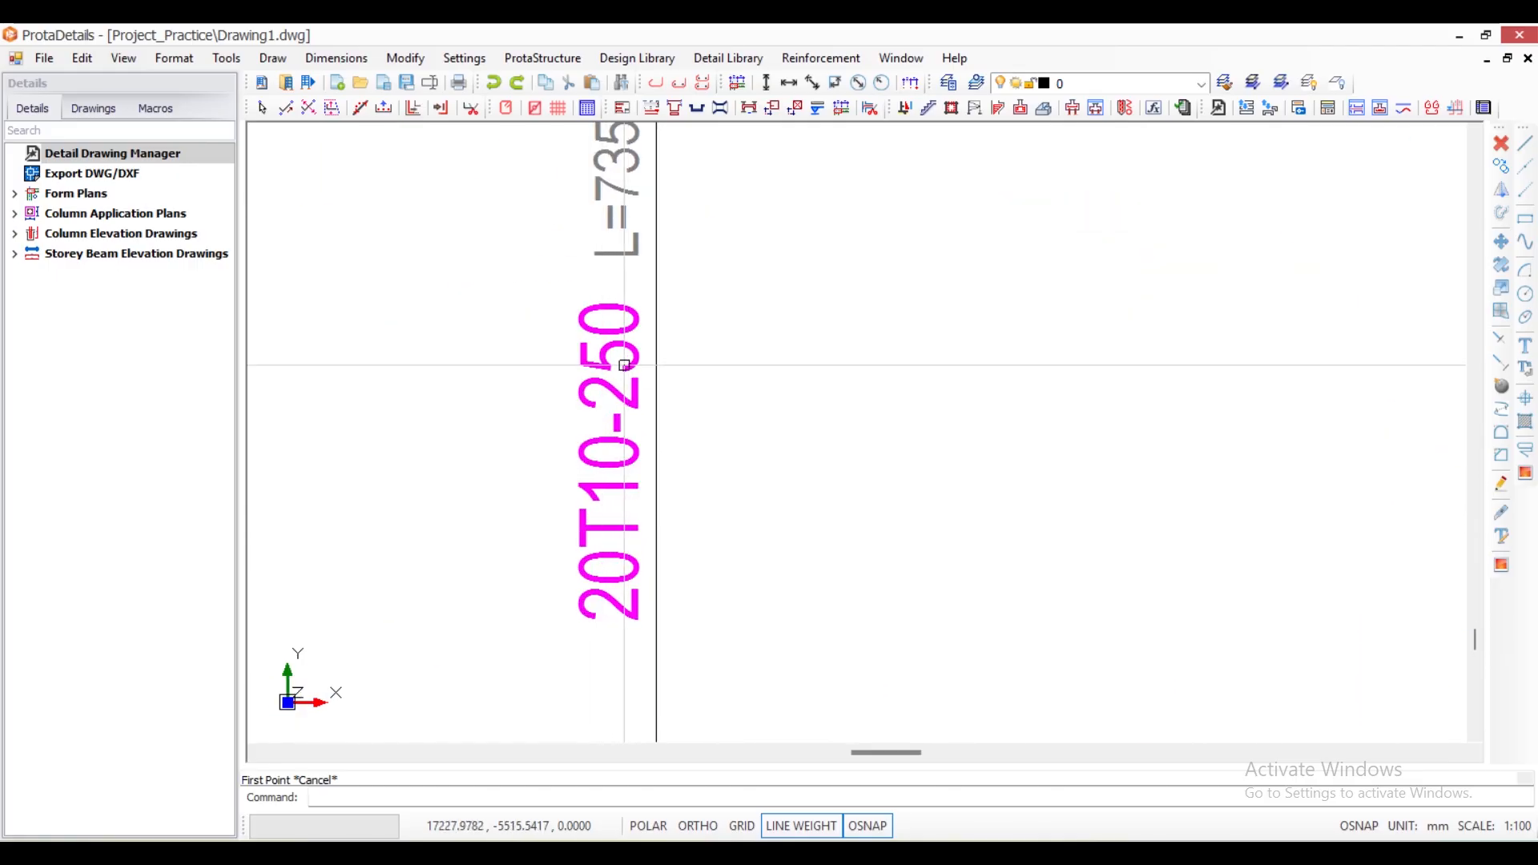
{"action": "scroll", "coordinate": [689, 473], "scroll_direction": "down", "scroll_amount": 4}
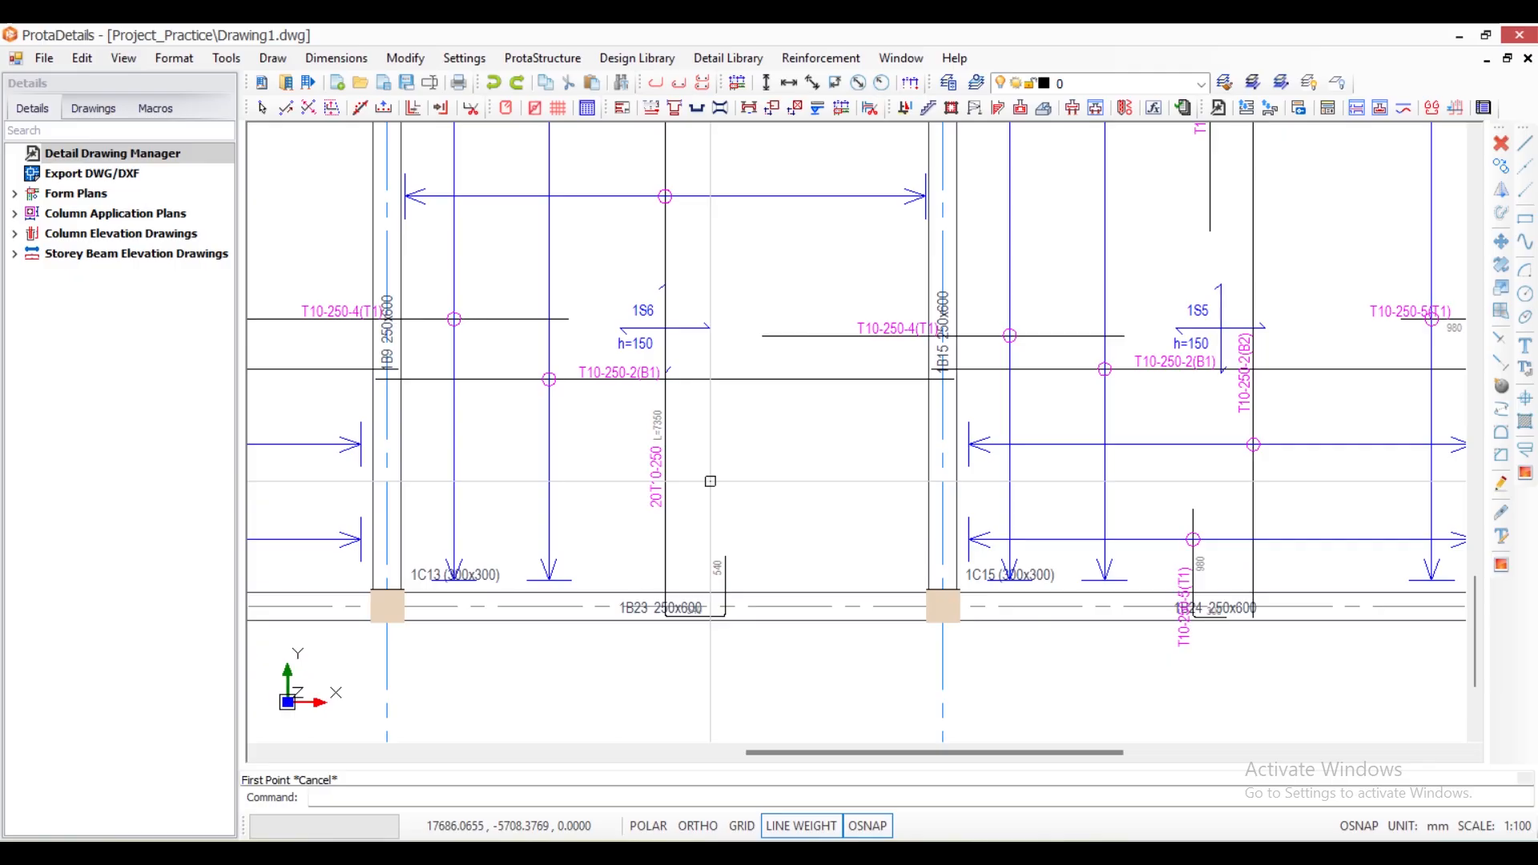
{"action": "scroll", "coordinate": [737, 415], "scroll_direction": "down", "scroll_amount": 2}
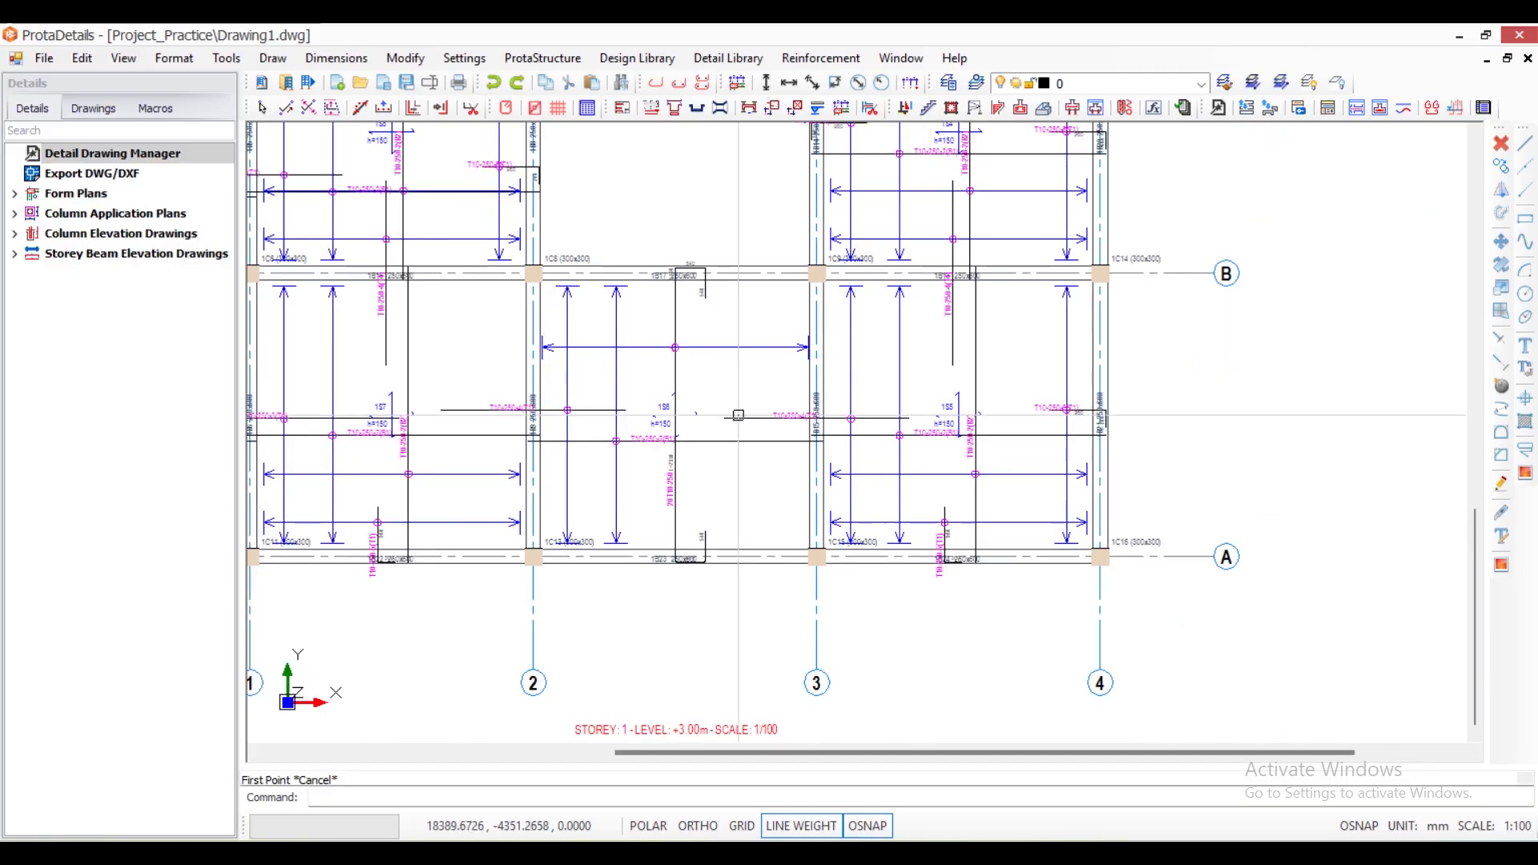
{"action": "scroll", "coordinate": [710, 266], "scroll_direction": "up", "scroll_amount": 4}
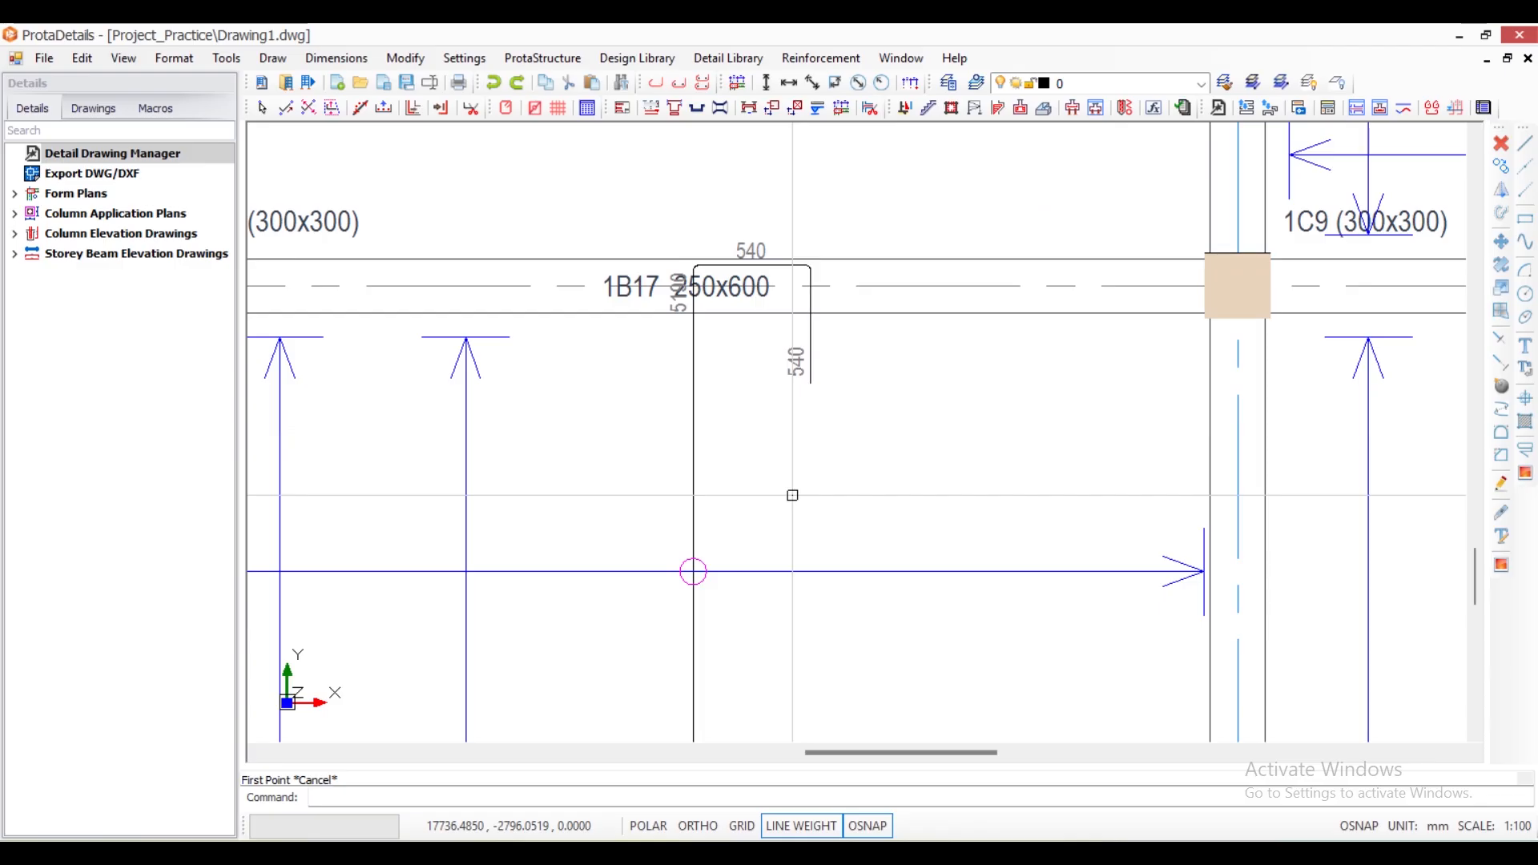
{"action": "middle_click_drag", "start_coordinate": [766, 289], "coordinate": [758, 216]}
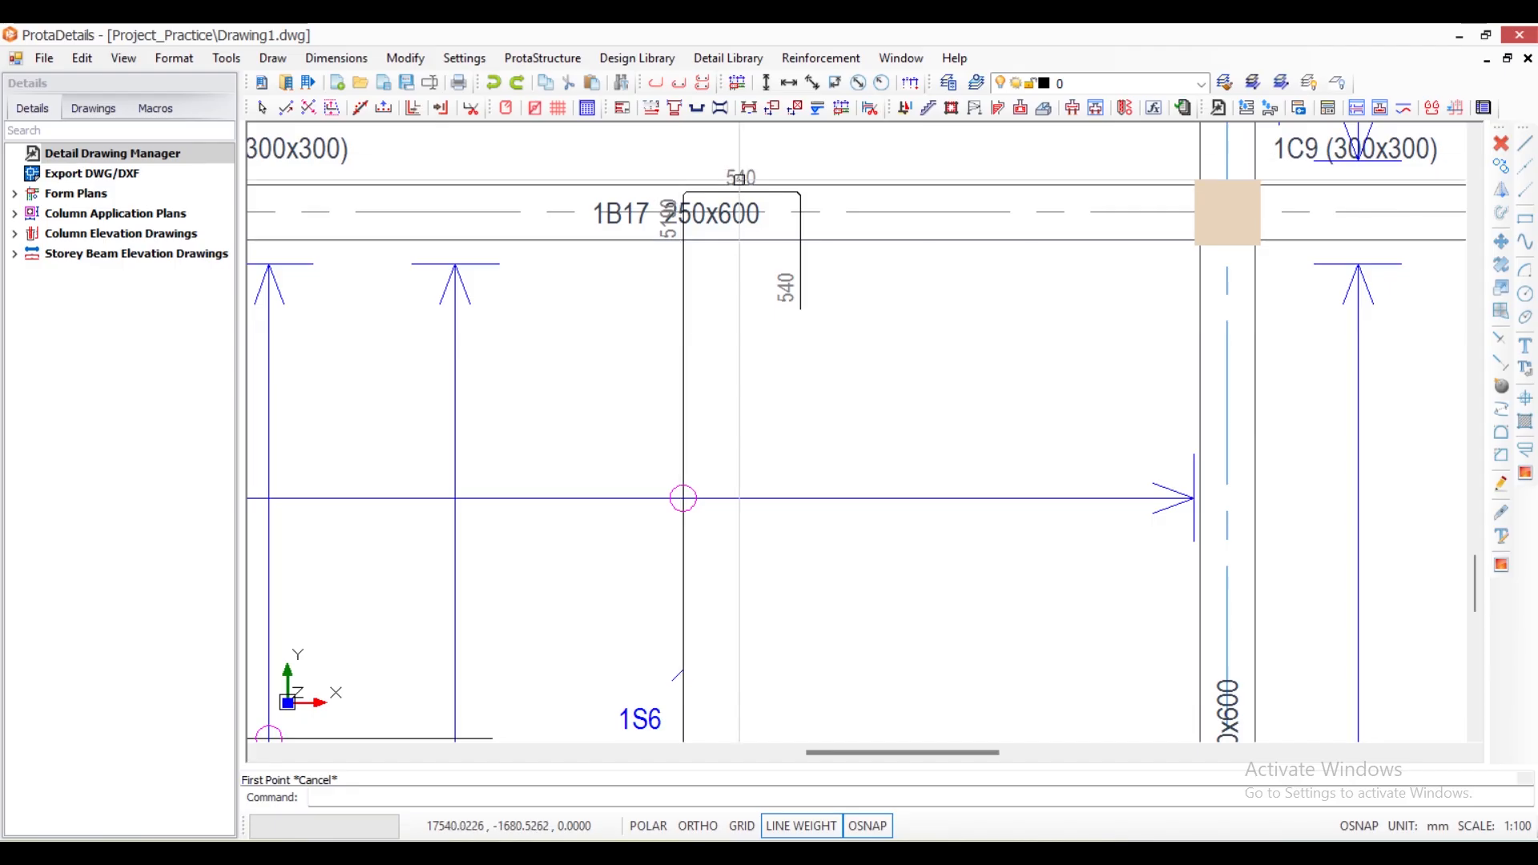
{"action": "scroll", "coordinate": [742, 180], "scroll_direction": "up", "scroll_amount": 3}
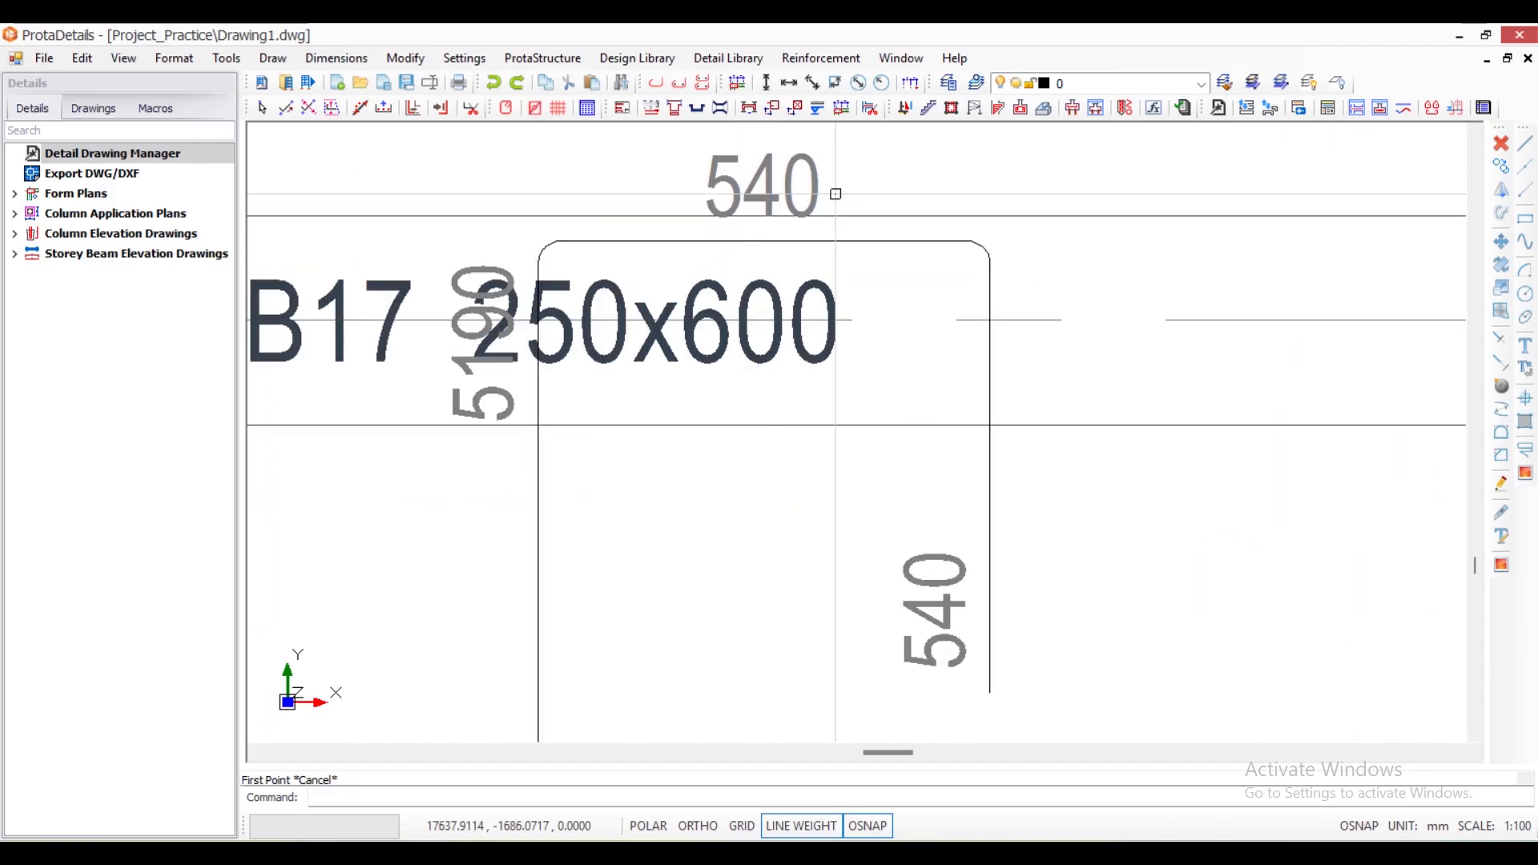
{"action": "scroll", "coordinate": [746, 167], "scroll_direction": "down", "scroll_amount": 4}
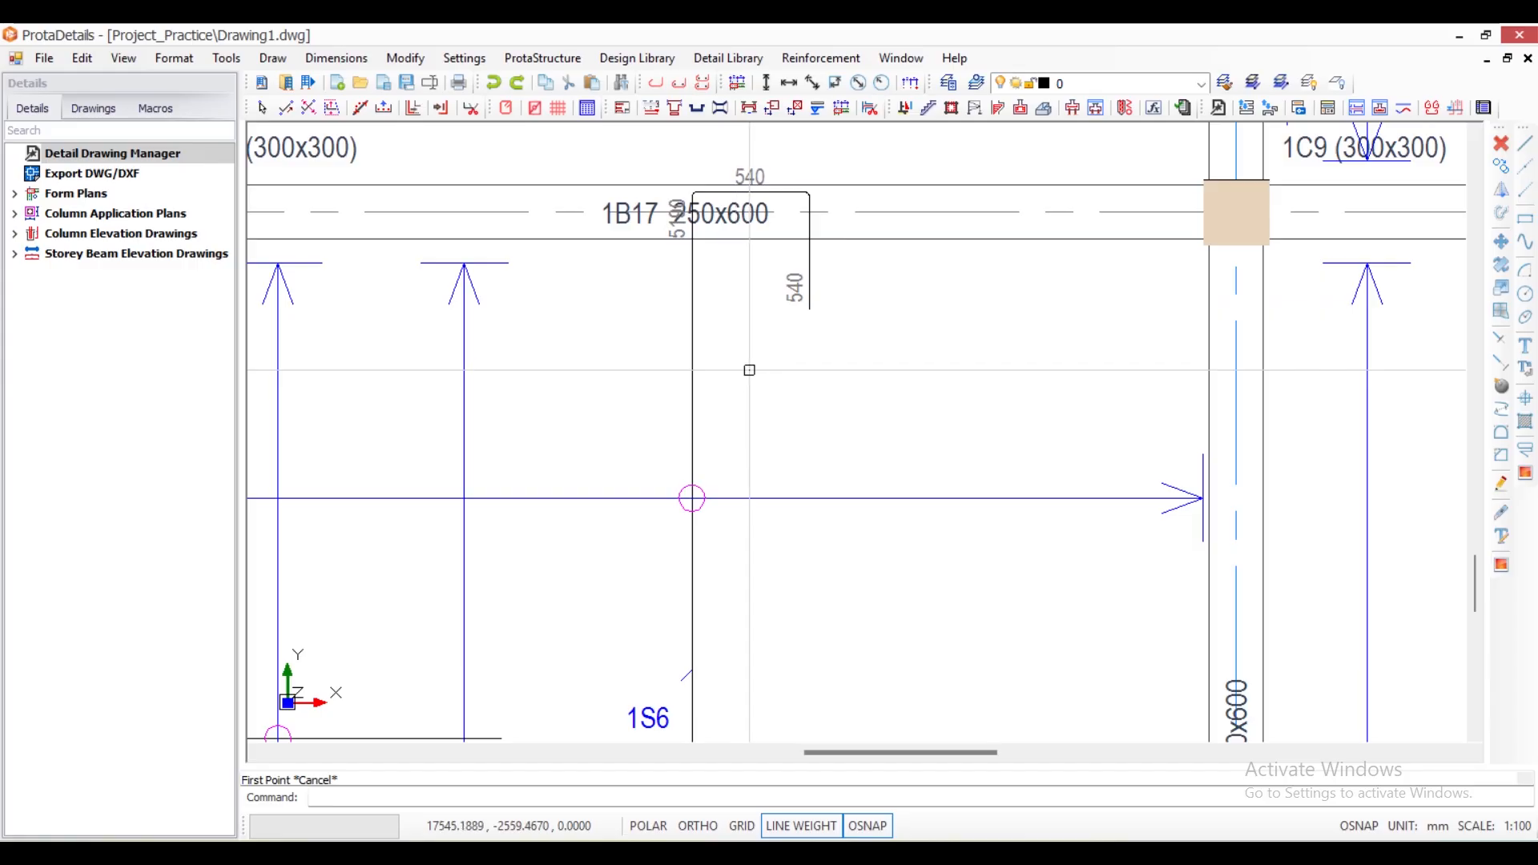
- Examine the new bar's label and hook segment lengths where it ends in beams 1B17 and 1B23
{"action": "scroll", "coordinate": [747, 377], "scroll_direction": "down", "scroll_amount": 2}
{"action": "scroll", "coordinate": [718, 548], "scroll_direction": "up", "scroll_amount": 4}
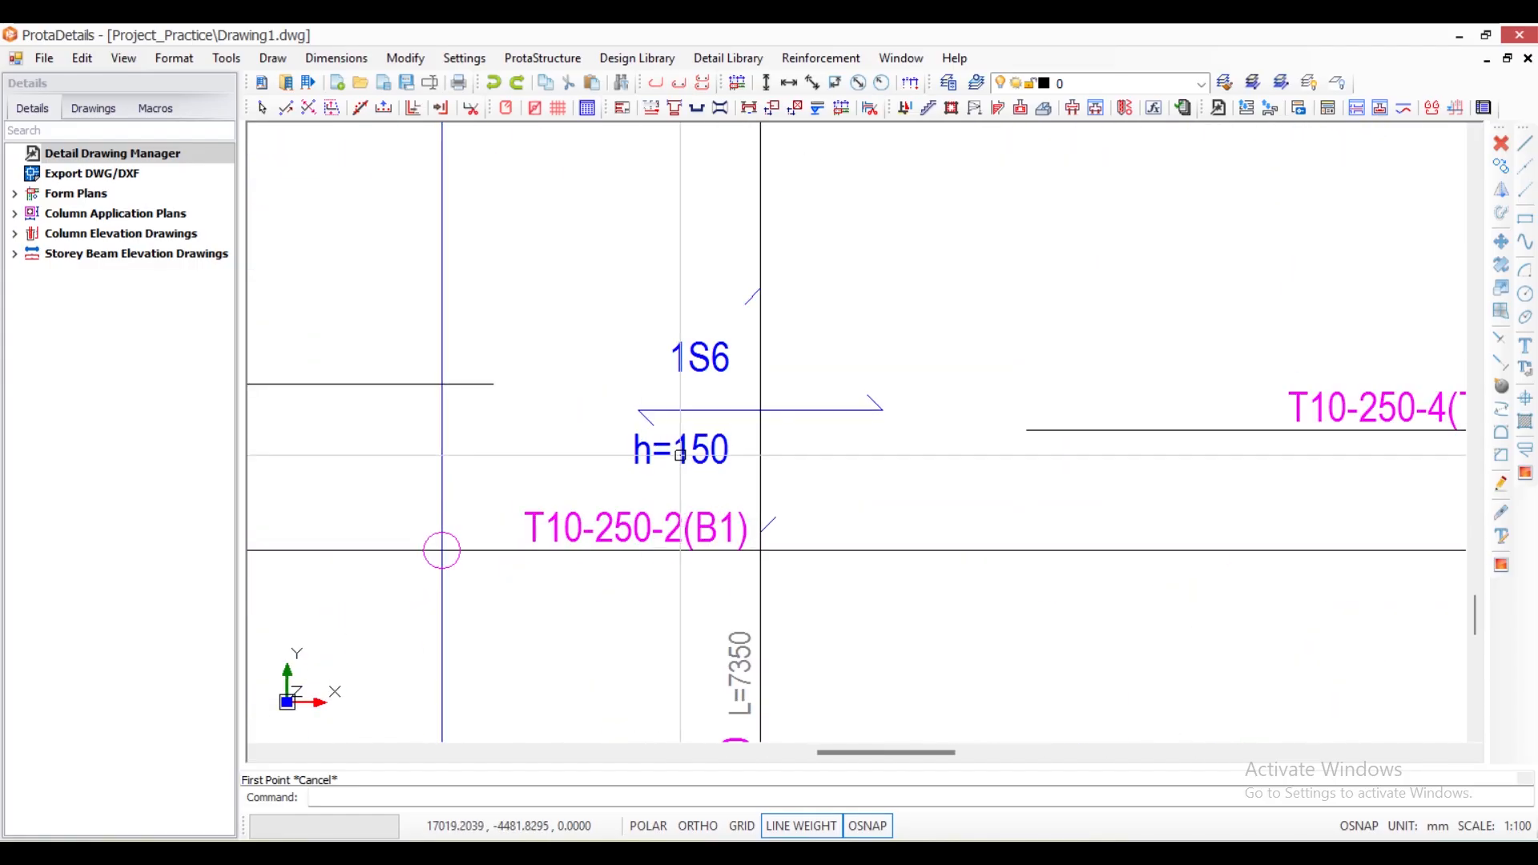
{"action": "scroll", "coordinate": [702, 450], "scroll_direction": "down", "scroll_amount": 5}
{"action": "scroll", "coordinate": [710, 310], "scroll_direction": "up", "scroll_amount": 2}
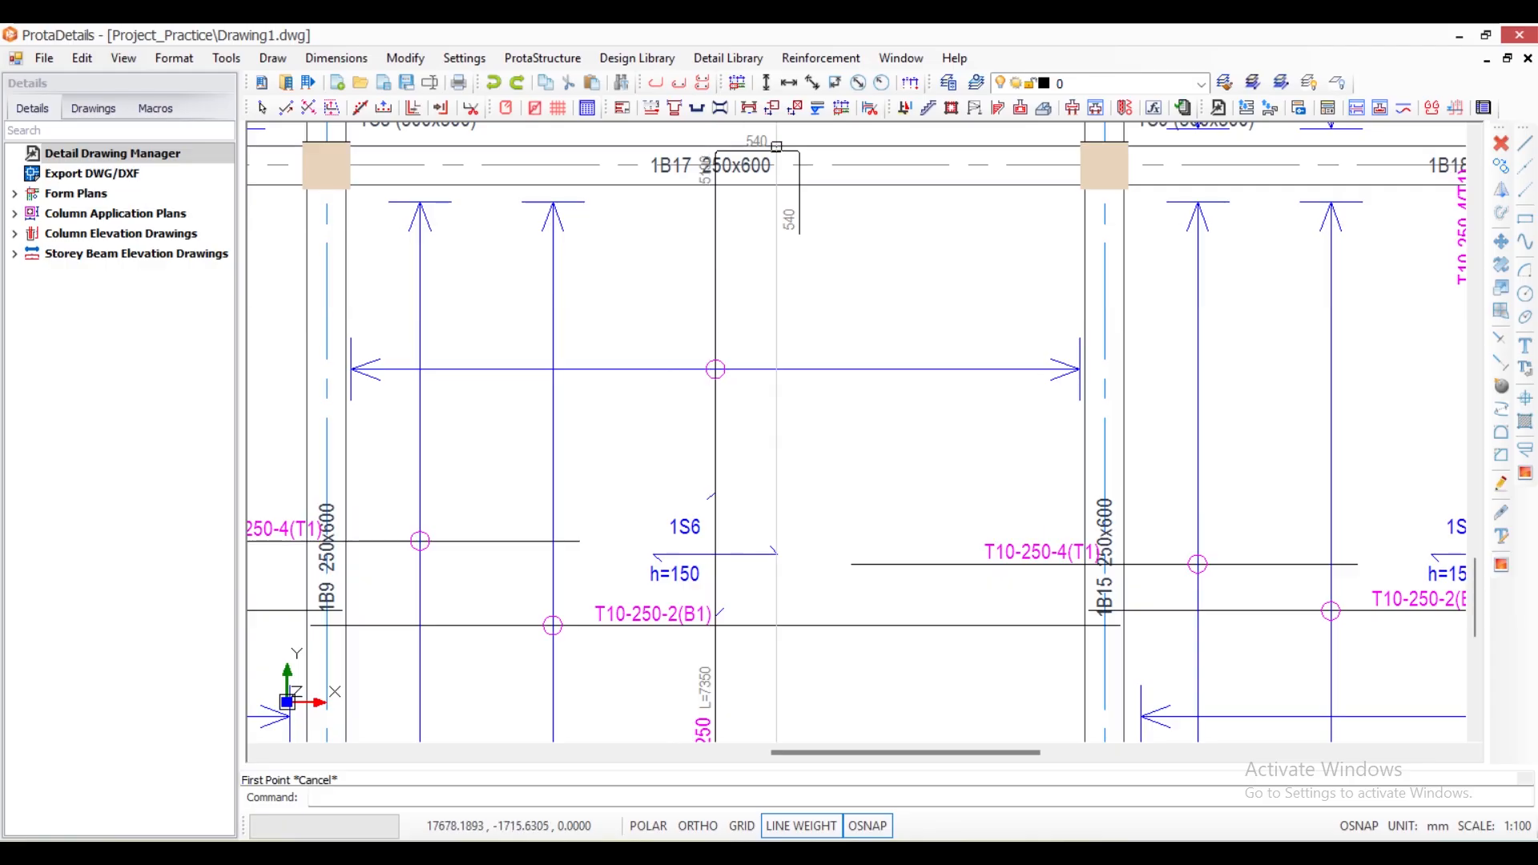
{"action": "scroll", "coordinate": [768, 140], "scroll_direction": "up", "scroll_amount": 5}
{"action": "scroll", "coordinate": [634, 196], "scroll_direction": "down", "scroll_amount": 4}
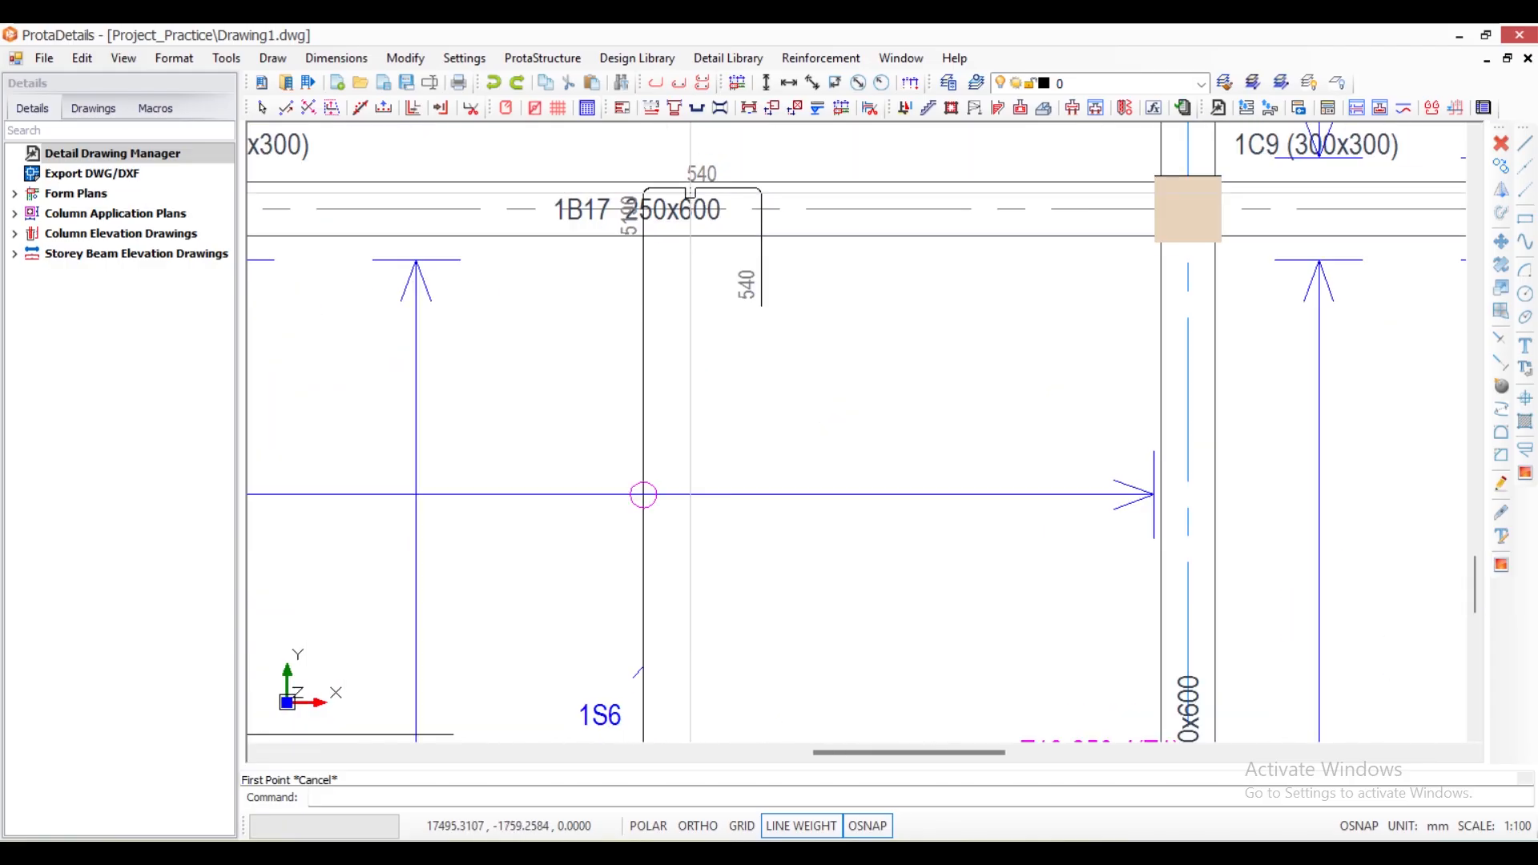
{"action": "scroll", "coordinate": [716, 178], "scroll_direction": "up", "scroll_amount": 4}
{"action": "scroll", "coordinate": [716, 178], "scroll_direction": "down", "scroll_amount": 4}
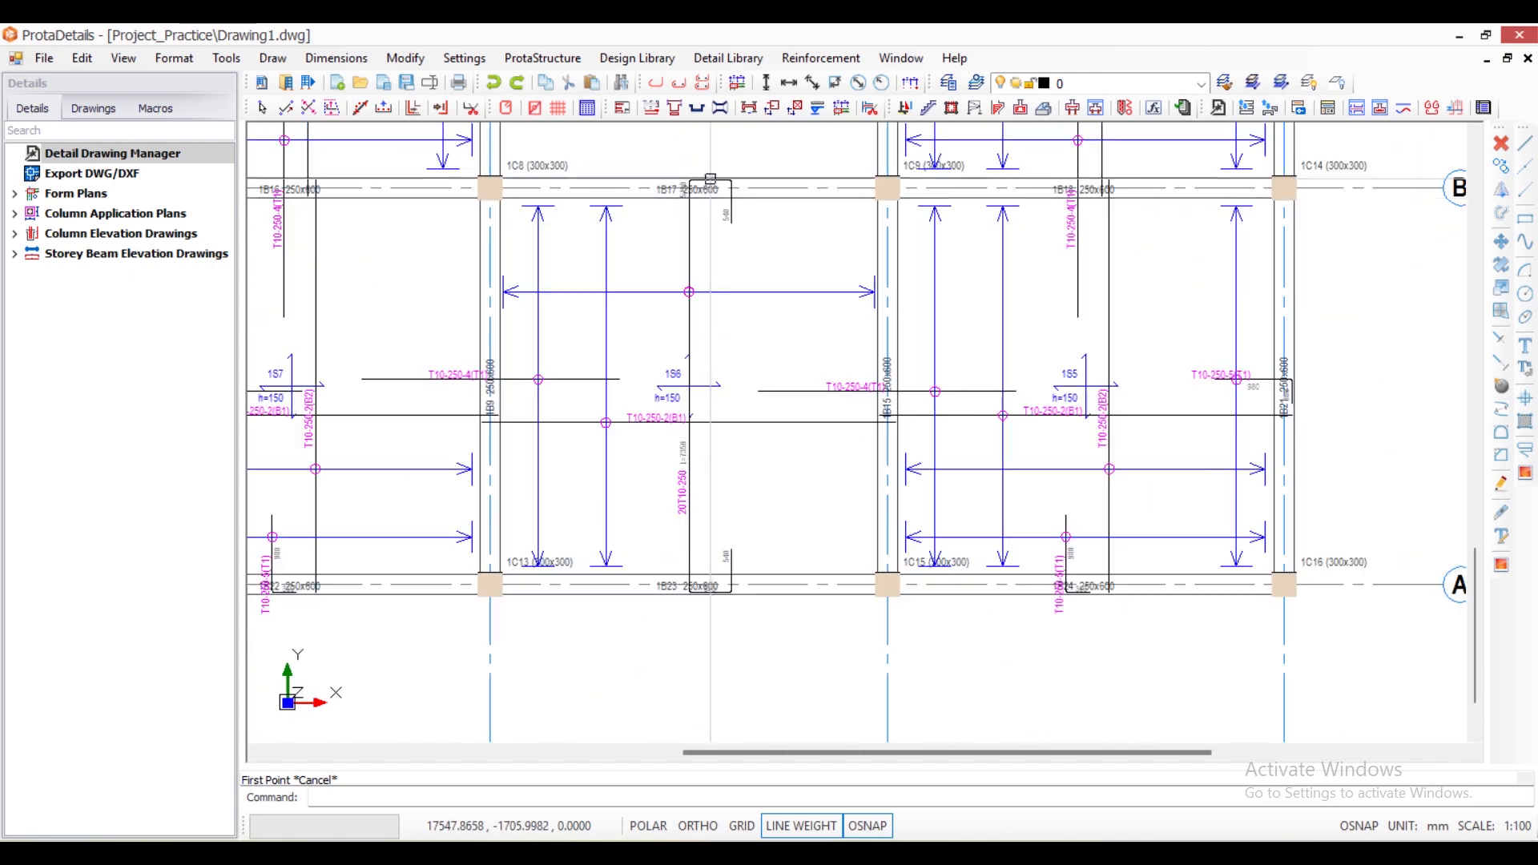
{"action": "scroll", "coordinate": [705, 601], "scroll_direction": "up", "scroll_amount": 4}
{"action": "scroll", "coordinate": [697, 601], "scroll_direction": "up", "scroll_amount": 2}
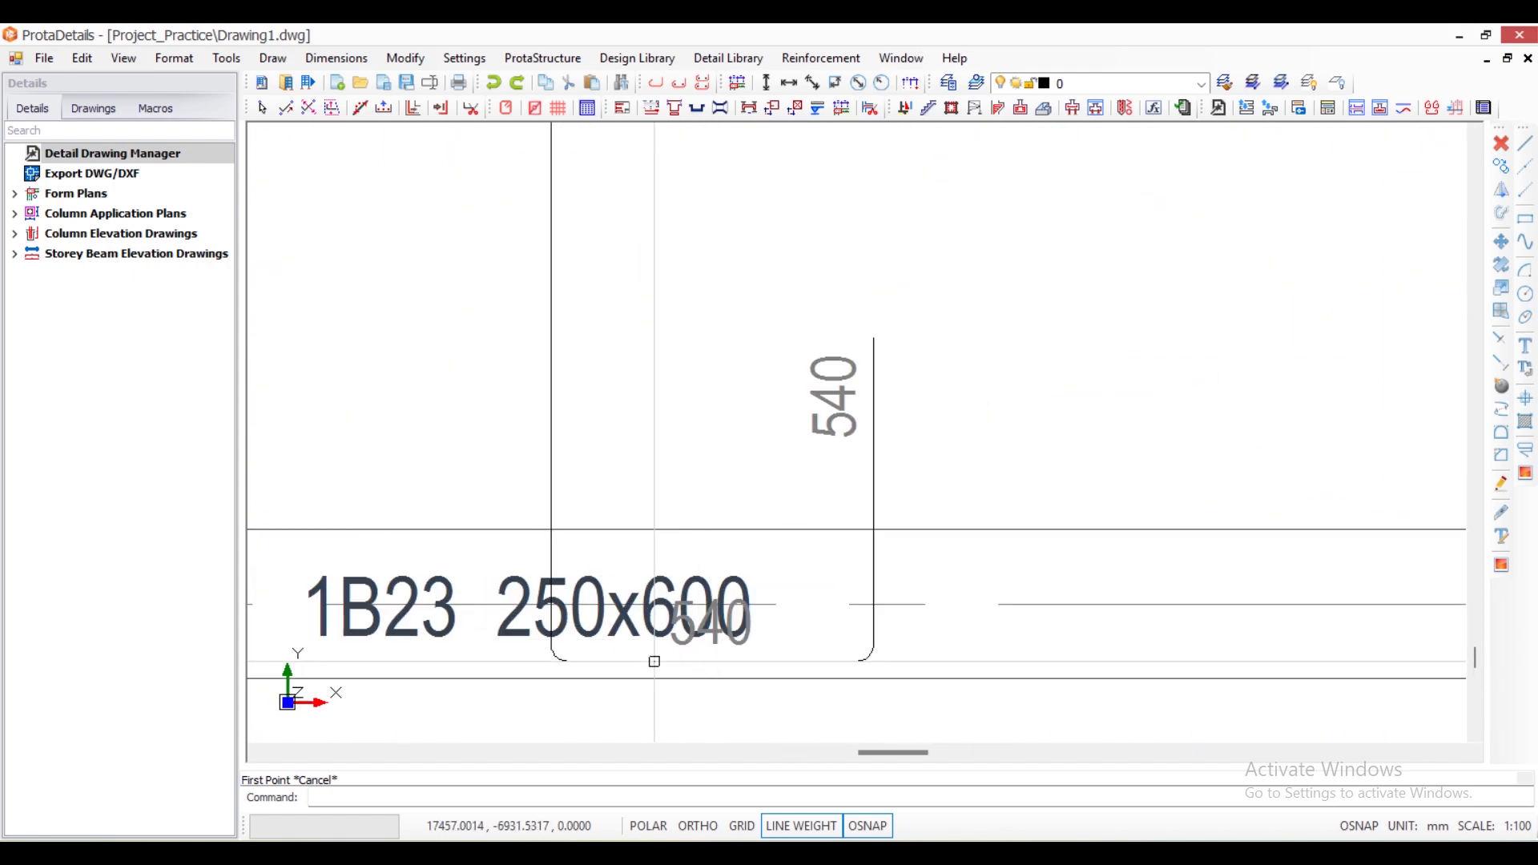
{"action": "scroll", "coordinate": [676, 668], "scroll_direction": "down", "scroll_amount": 4}
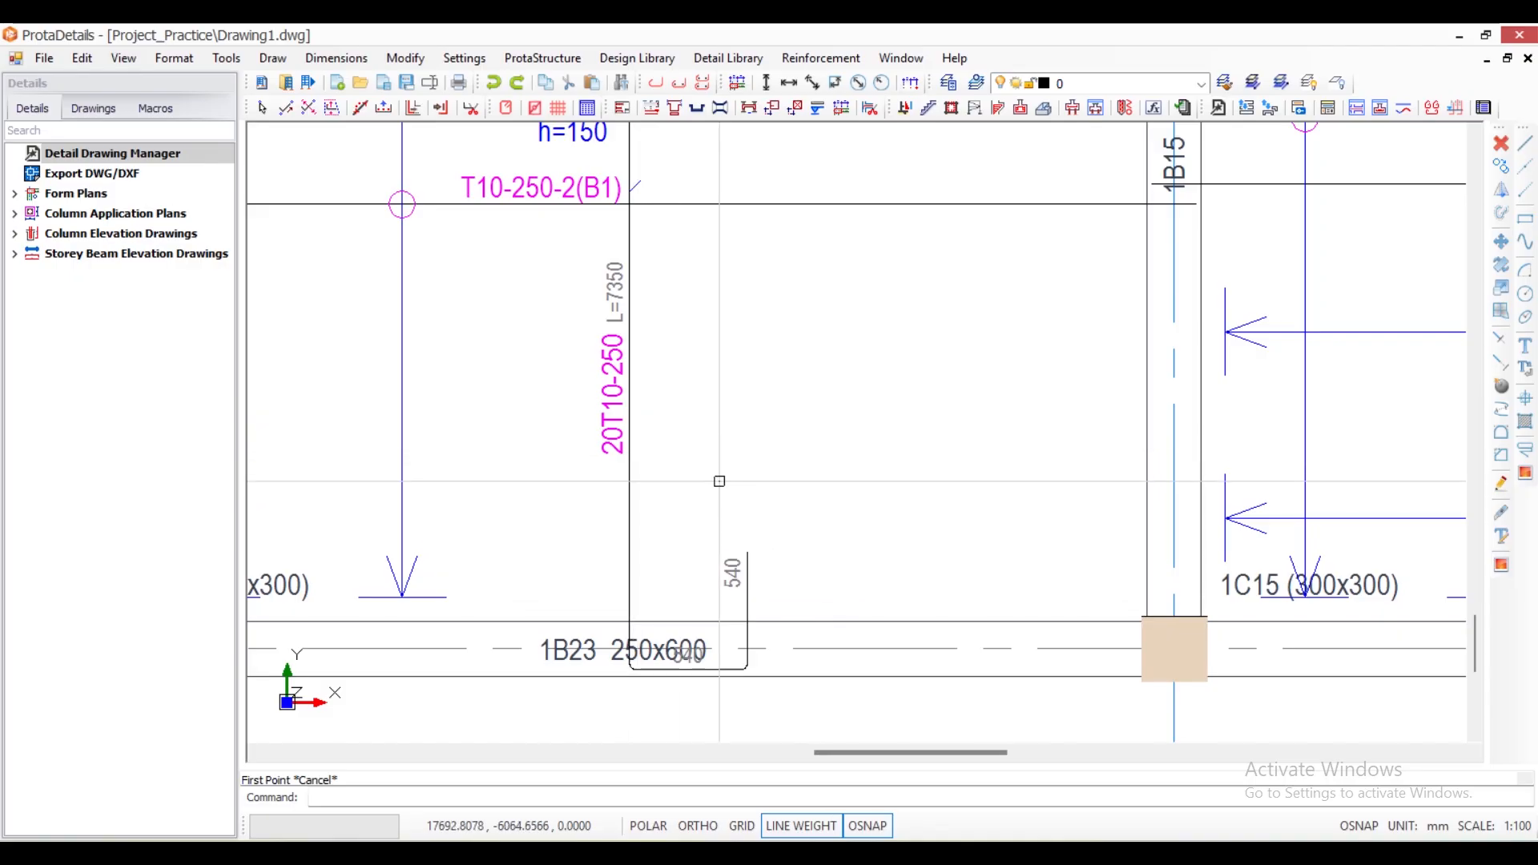
- Set segments B and C of slab 1S6's vertical rebar to 100 and close its properties
{"action": "left_click", "coordinate": [630, 471]}
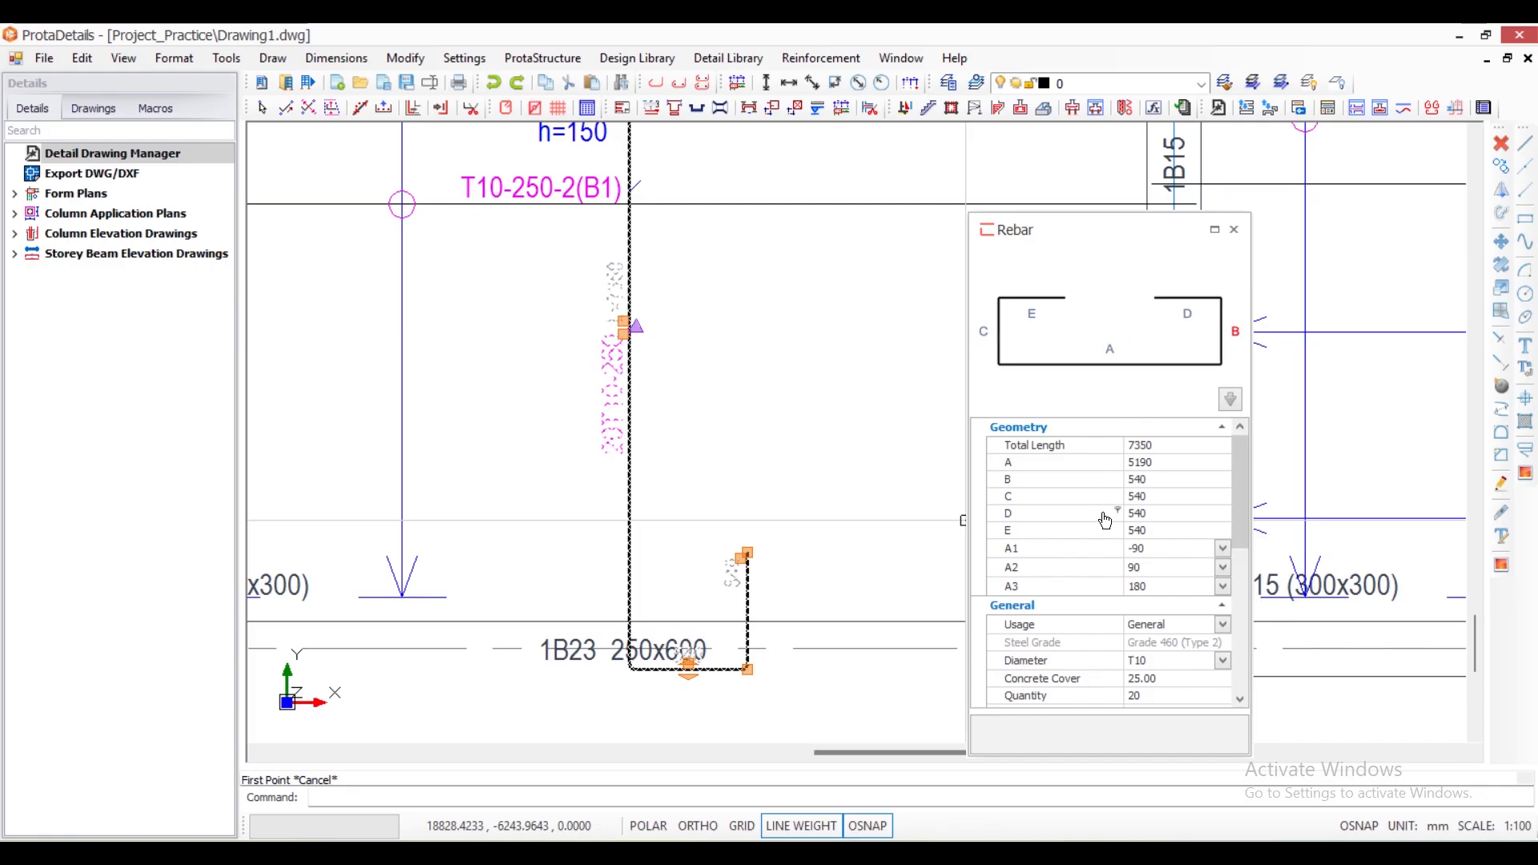
{"action": "left_click", "coordinate": [1138, 480]}
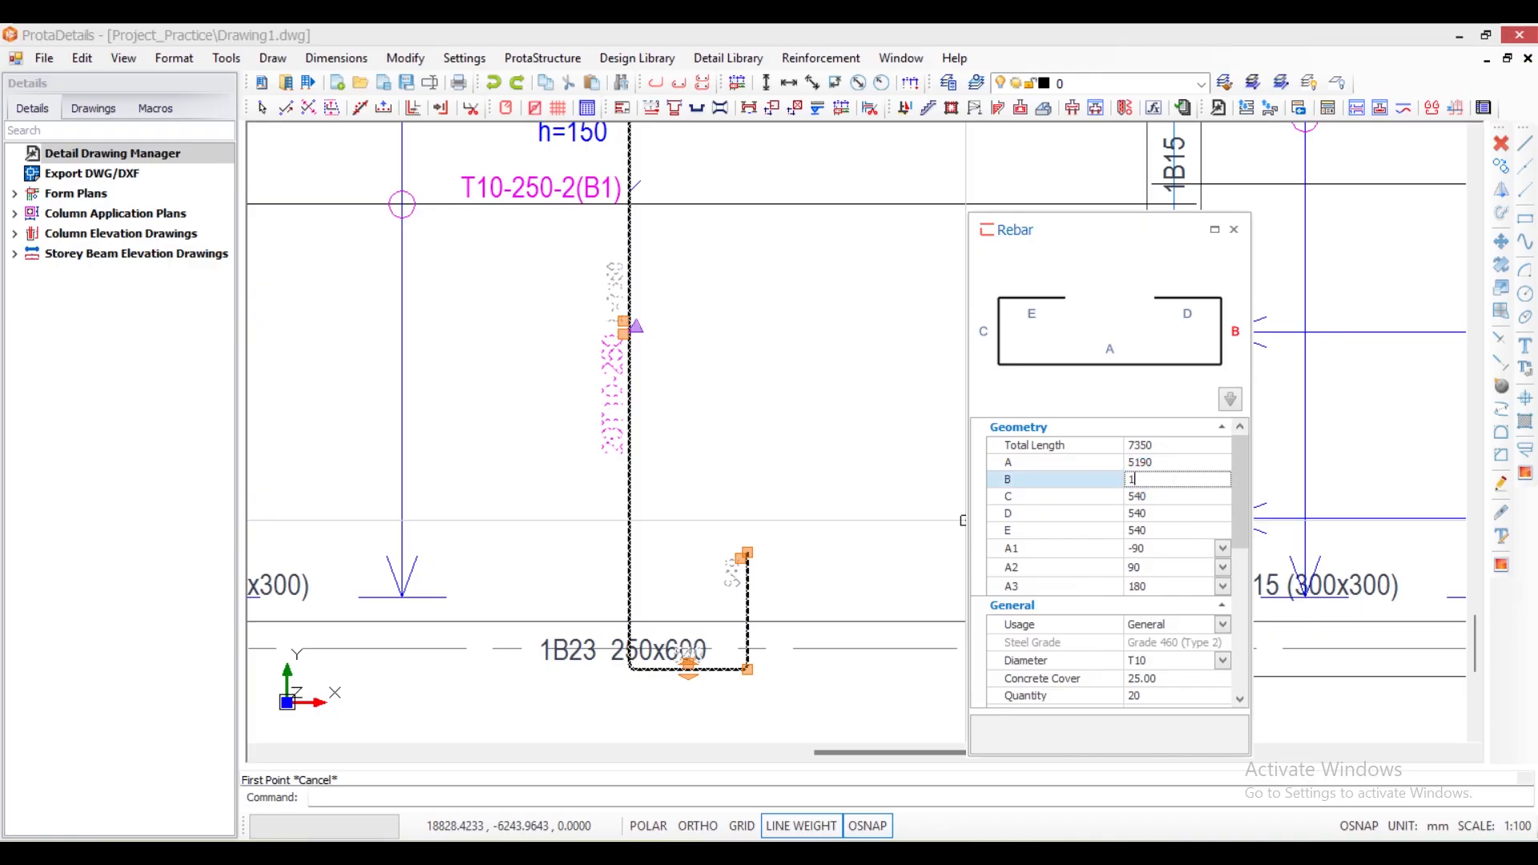
{"action": "left_click", "coordinate": [1132, 497]}
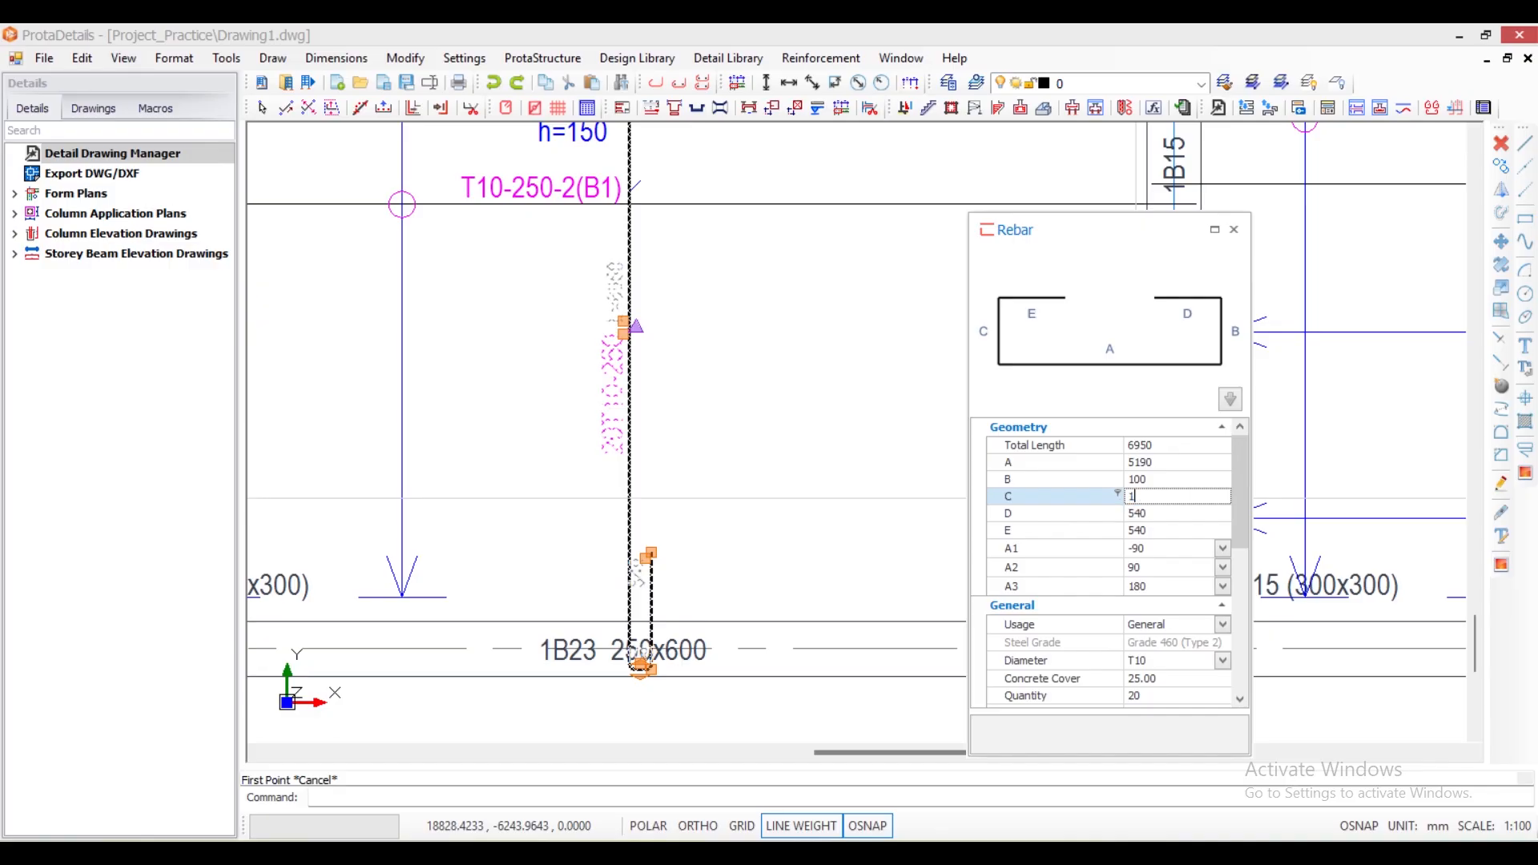
{"action": "type", "text": "100"}
{"action": "left_click", "coordinate": [1139, 480]}
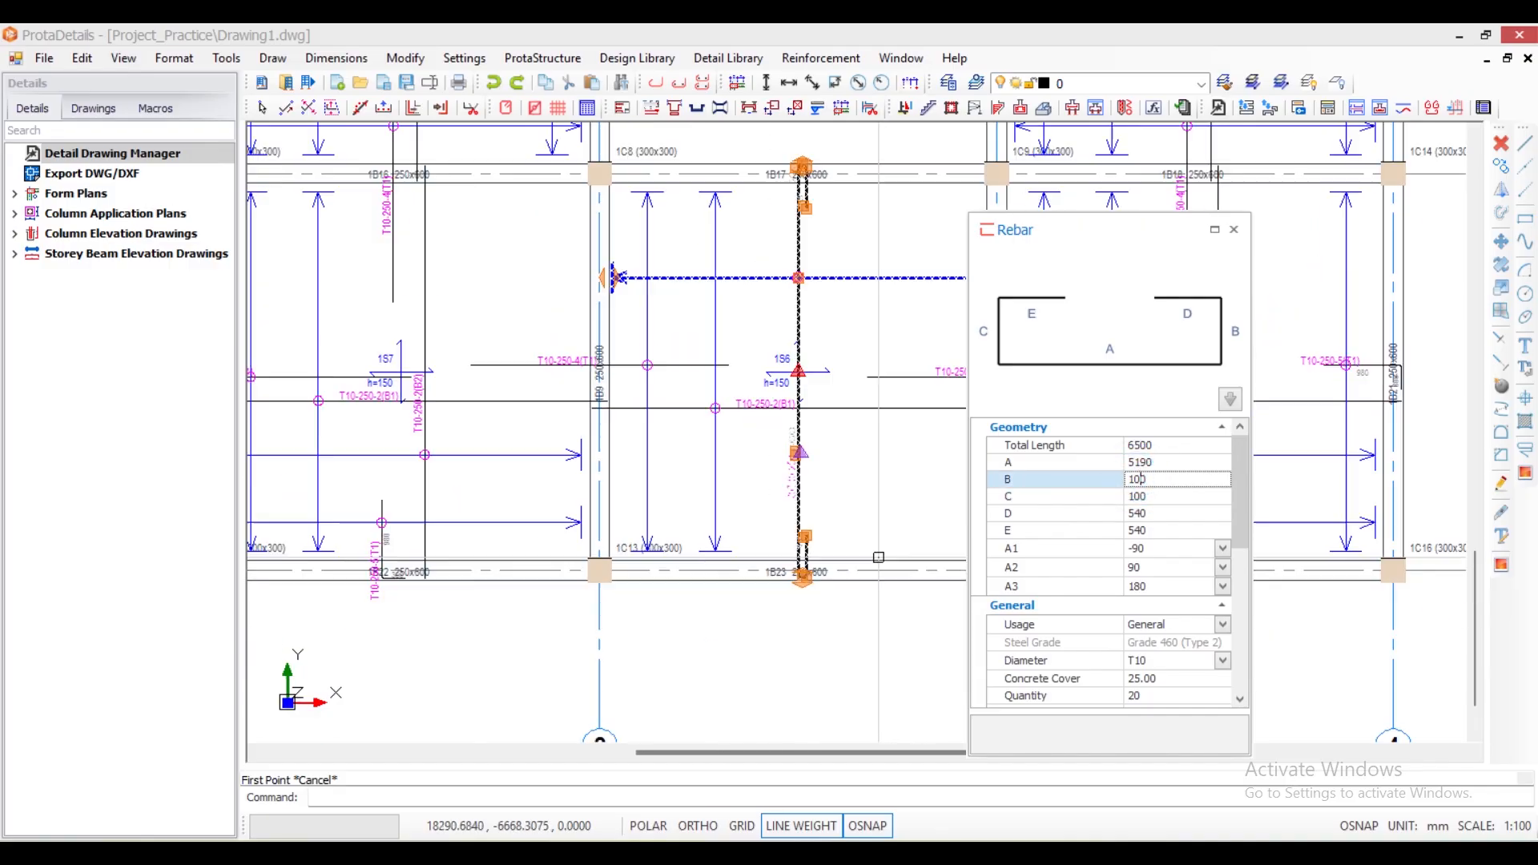
{"action": "left_click", "coordinate": [1235, 232]}
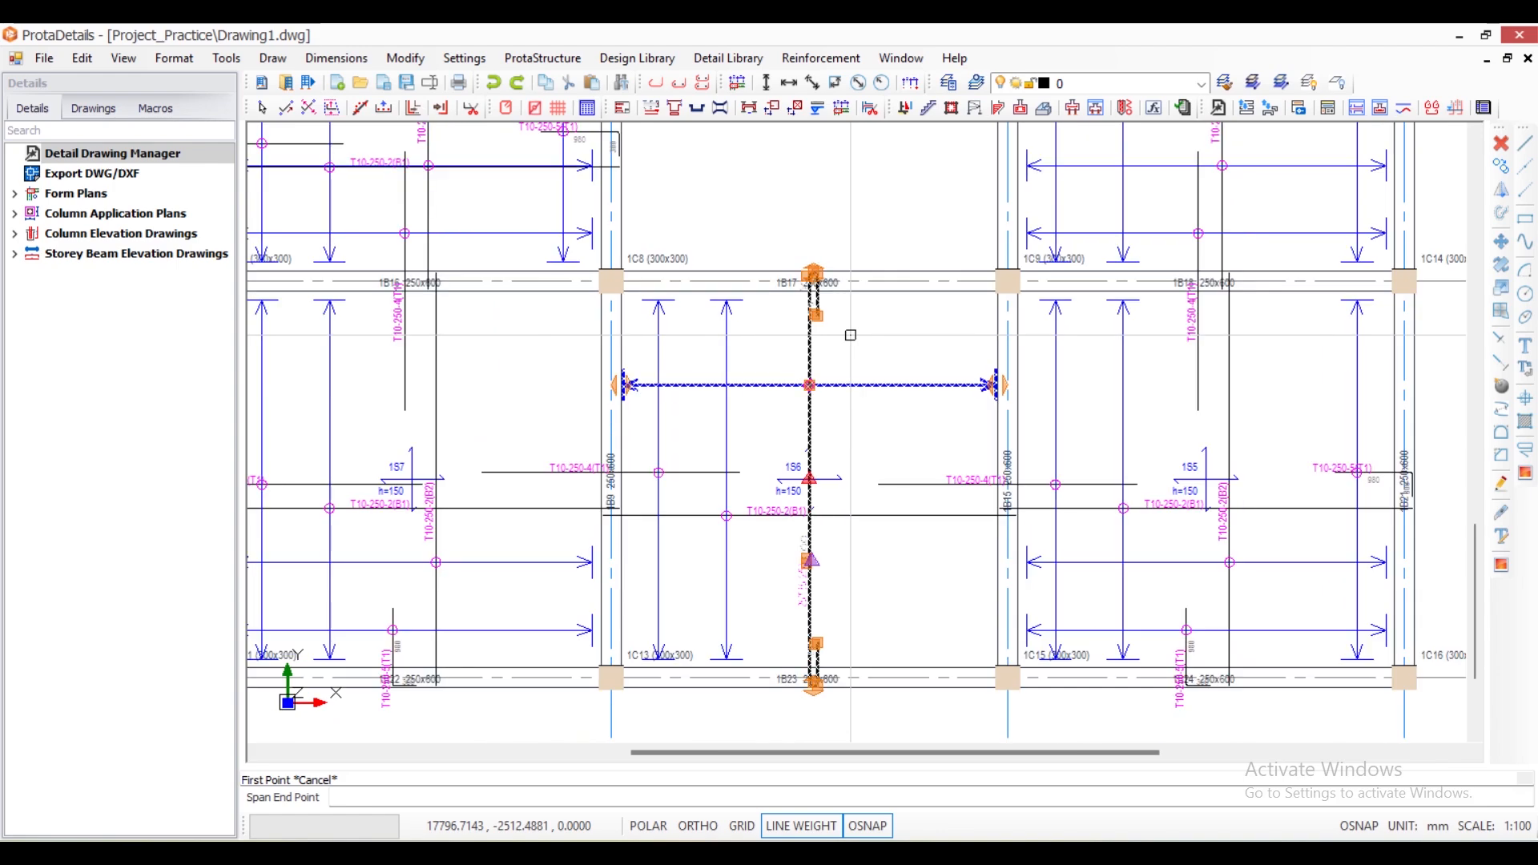
- Inspect the reshaped bar ends inside beams 1B17 and 1B23 and the bar's length label
{"action": "scroll", "coordinate": [807, 273], "scroll_direction": "up", "scroll_amount": 3}
{"action": "scroll", "coordinate": [793, 220], "scroll_direction": "up", "scroll_amount": 3}
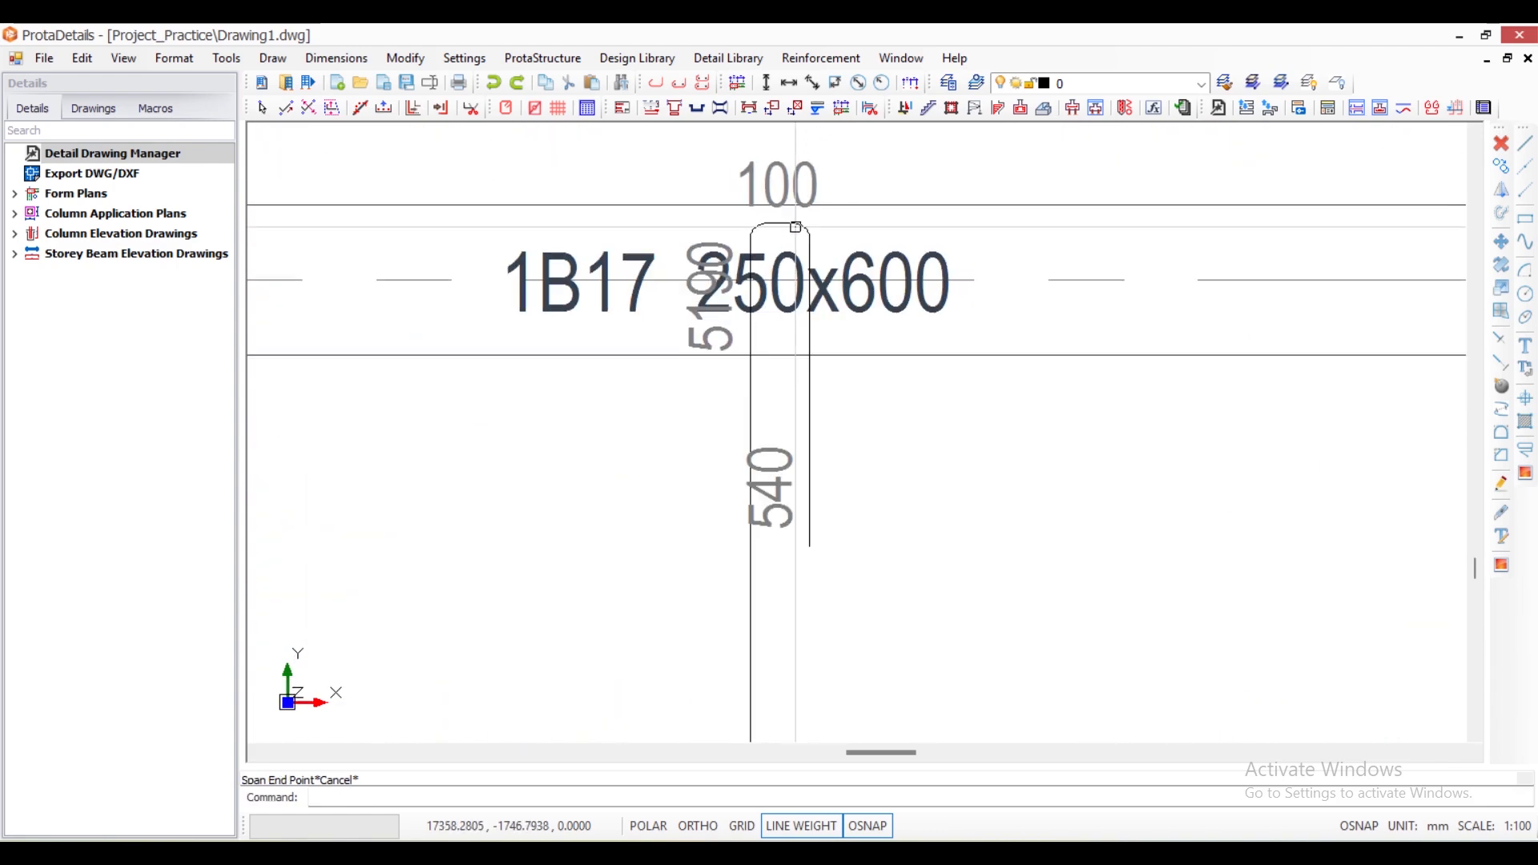
{"action": "scroll", "coordinate": [862, 221], "scroll_direction": "down", "scroll_amount": 6}
{"action": "scroll", "coordinate": [745, 381], "scroll_direction": "down", "scroll_amount": 3}
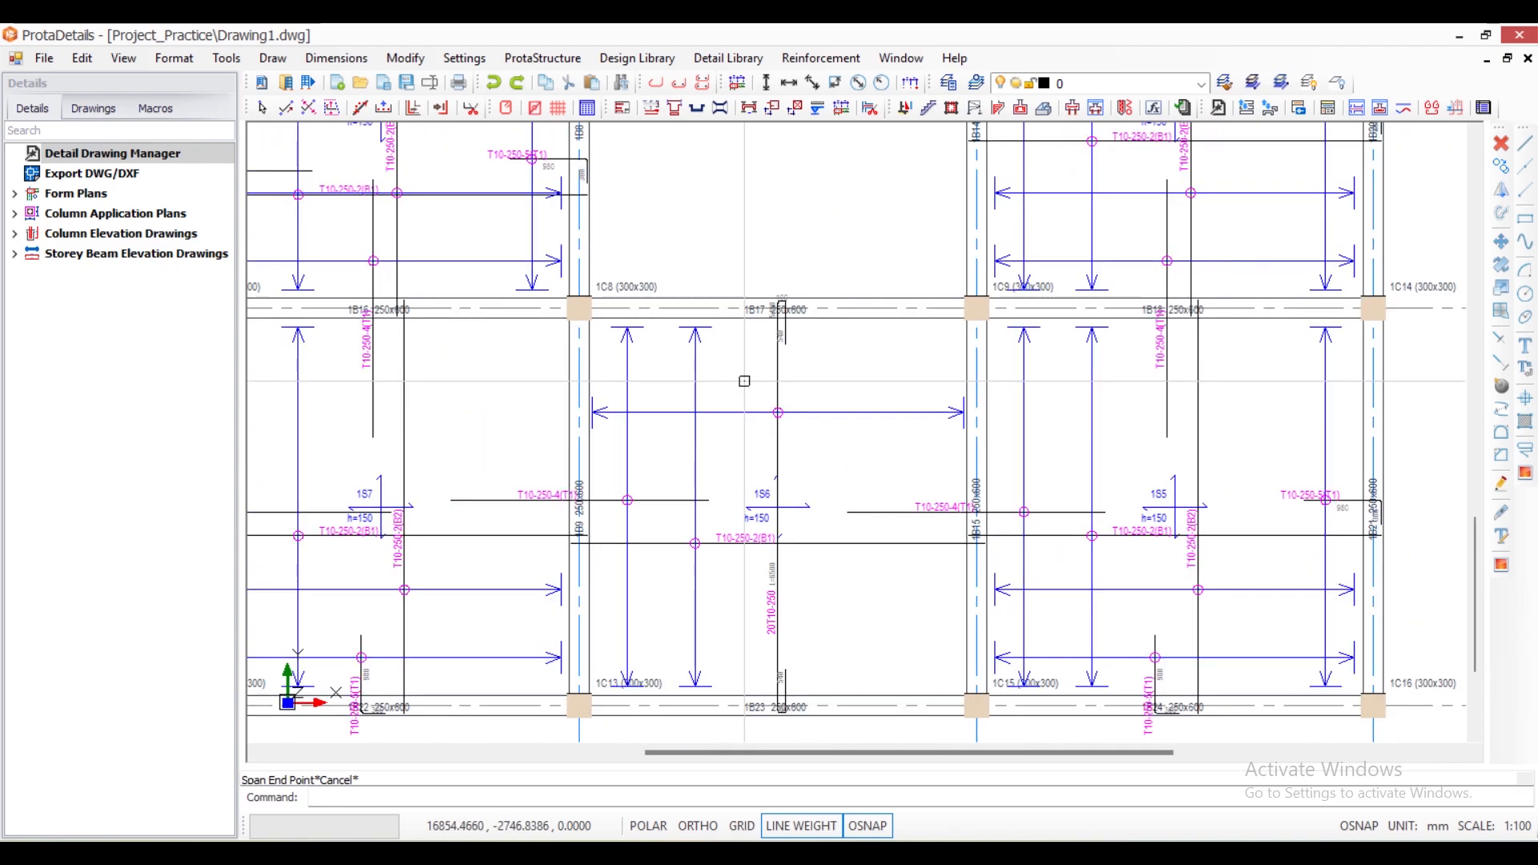
{"action": "scroll", "coordinate": [765, 699], "scroll_direction": "up", "scroll_amount": 4}
{"action": "scroll", "coordinate": [883, 551], "scroll_direction": "down", "scroll_amount": 4}
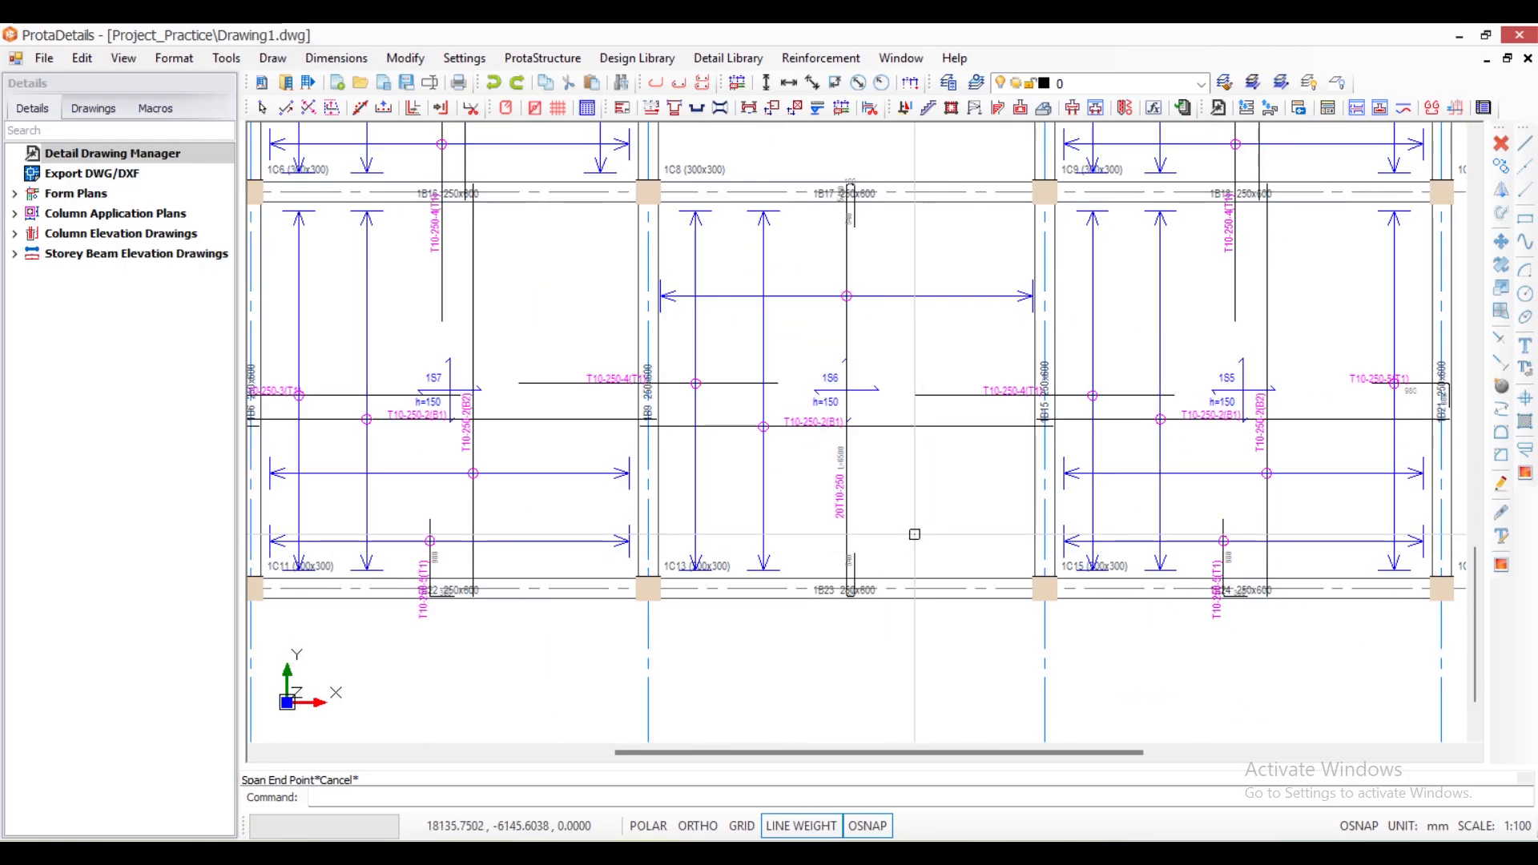
{"action": "scroll", "coordinate": [882, 581], "scroll_direction": "up", "scroll_amount": 4}
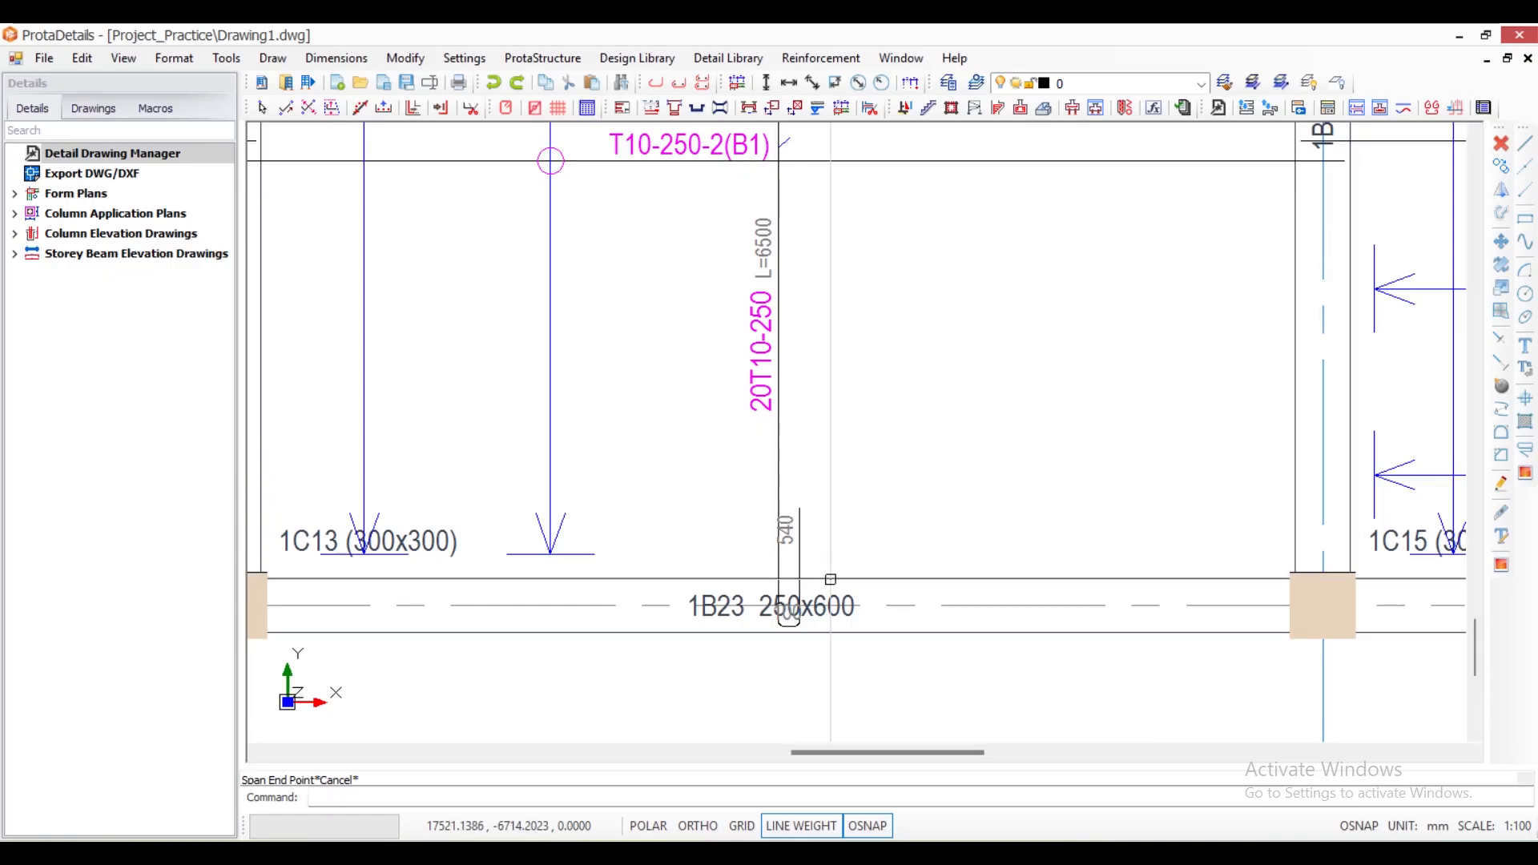
{"action": "scroll", "coordinate": [831, 579], "scroll_direction": "down", "scroll_amount": 3}
{"action": "scroll", "coordinate": [783, 576], "scroll_direction": "up", "scroll_amount": 3}
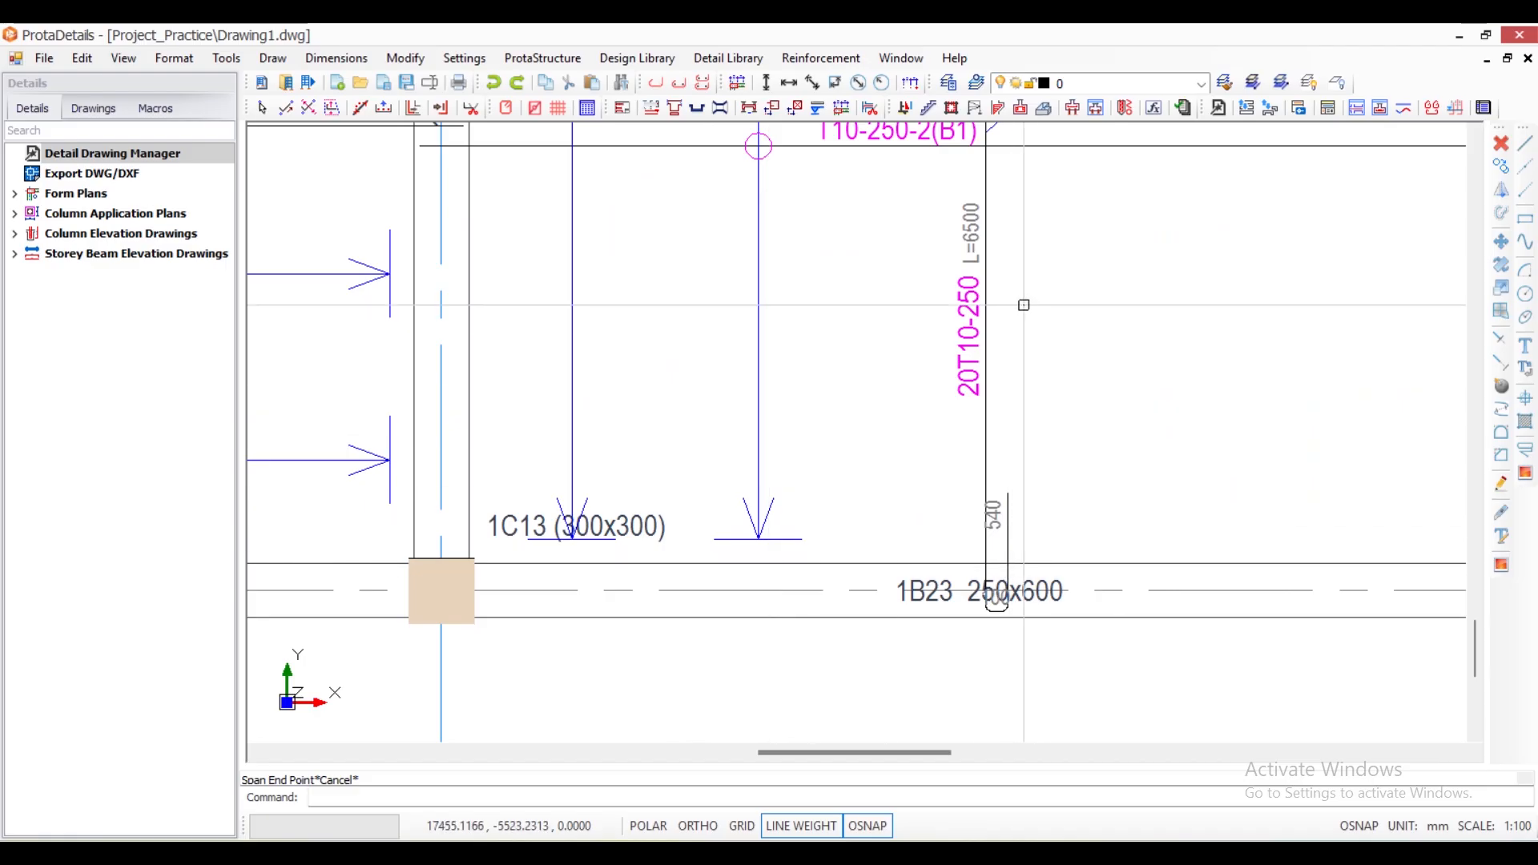
{"action": "scroll", "coordinate": [1024, 305], "scroll_direction": "down", "scroll_amount": 5}
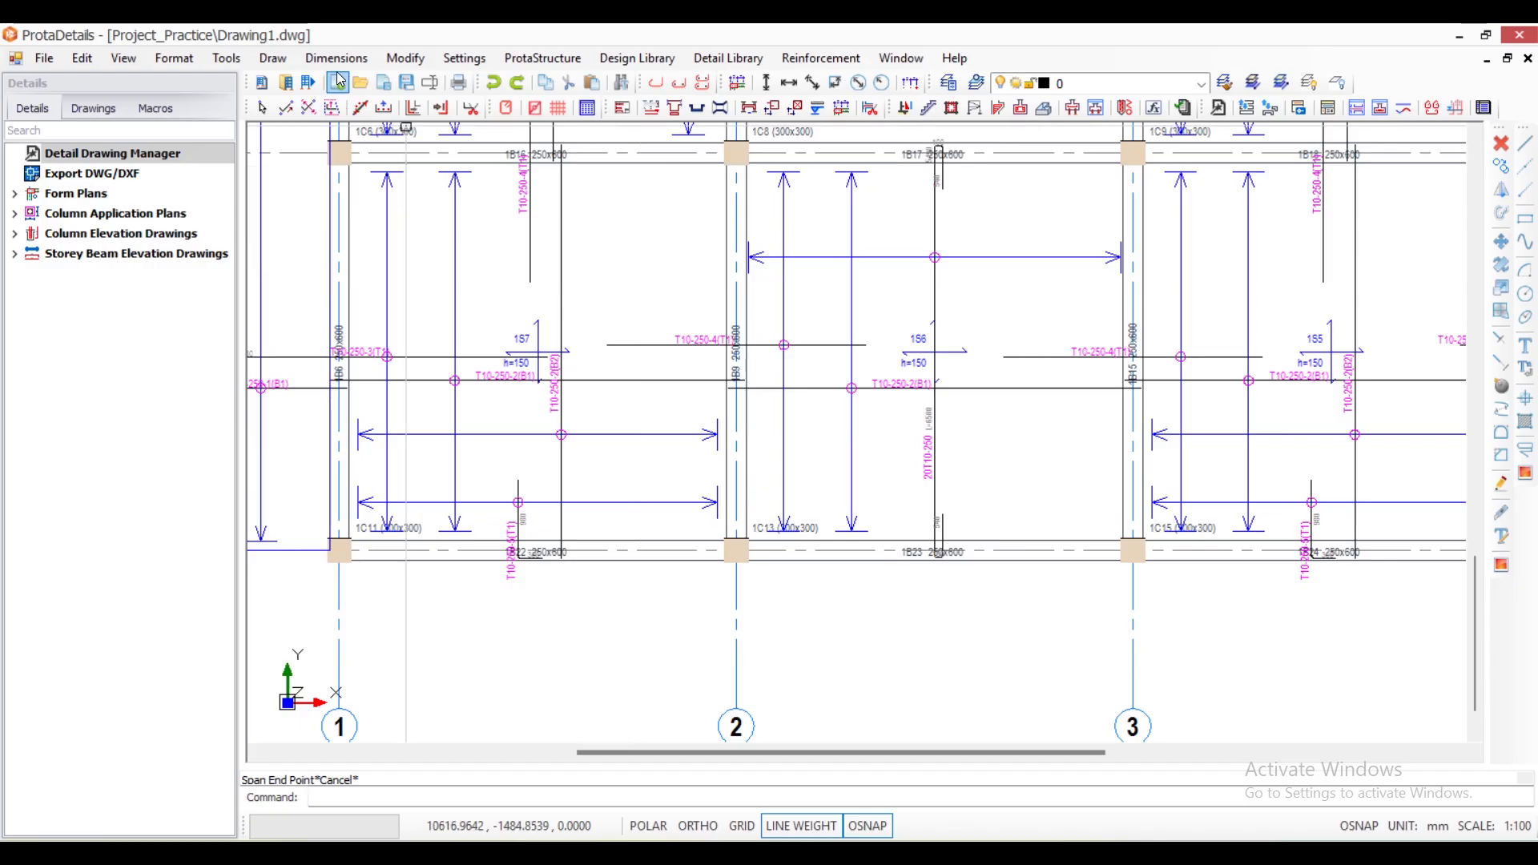
- Dimension the vertical span from column 1C9's centre to column 1C15's centre, placing the dimension line inside slab 1S6
{"action": "scroll", "coordinate": [903, 359], "scroll_direction": "down", "scroll_amount": 3}
{"action": "scroll", "coordinate": [903, 358], "scroll_direction": "up", "scroll_amount": 4}
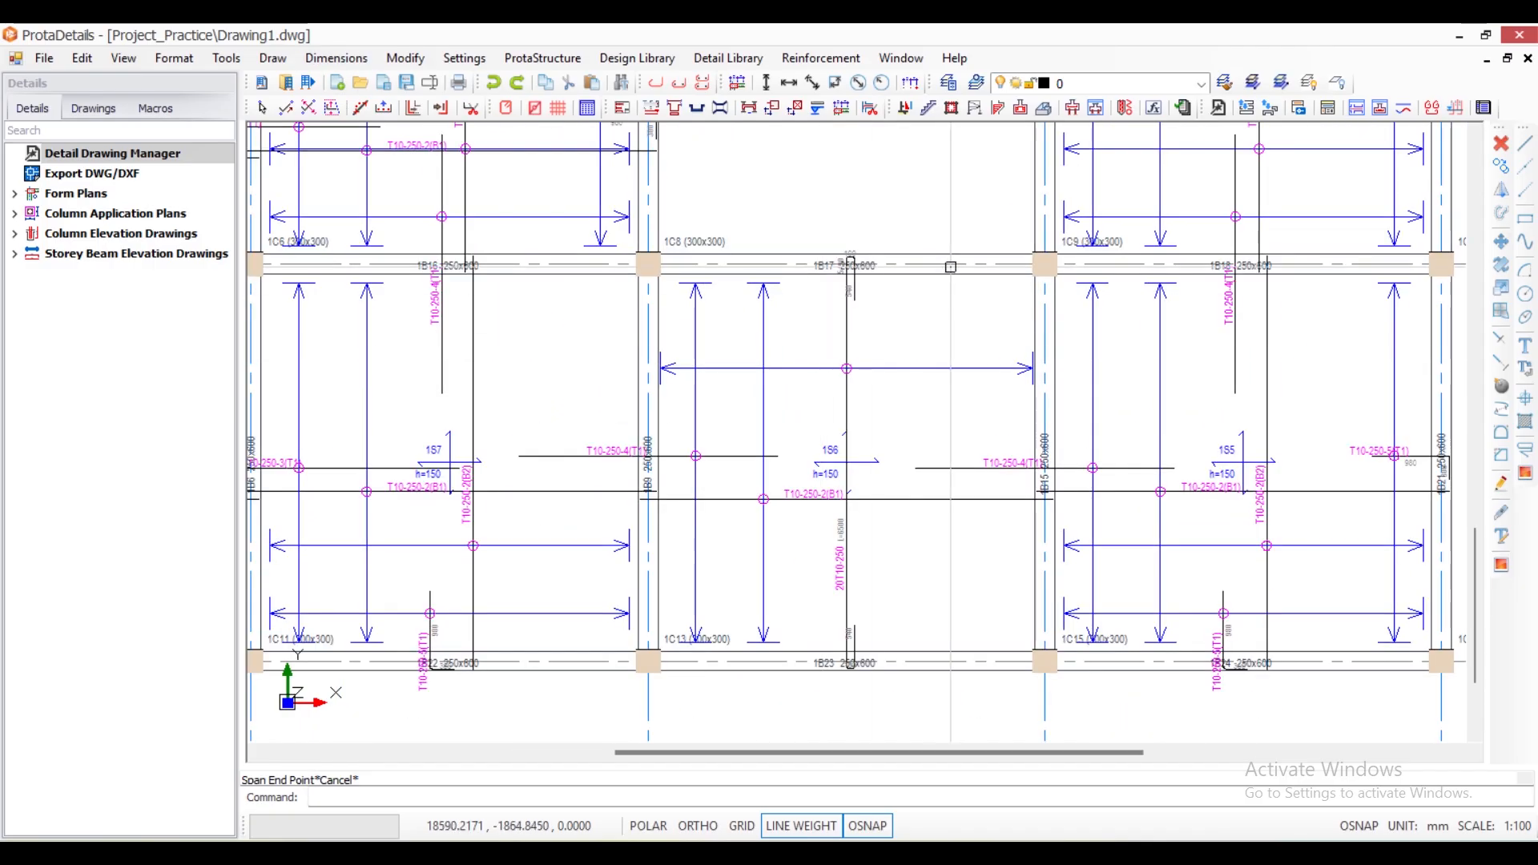
{"action": "left_click", "coordinate": [336, 58]}
{"action": "left_click", "coordinate": [353, 108]}
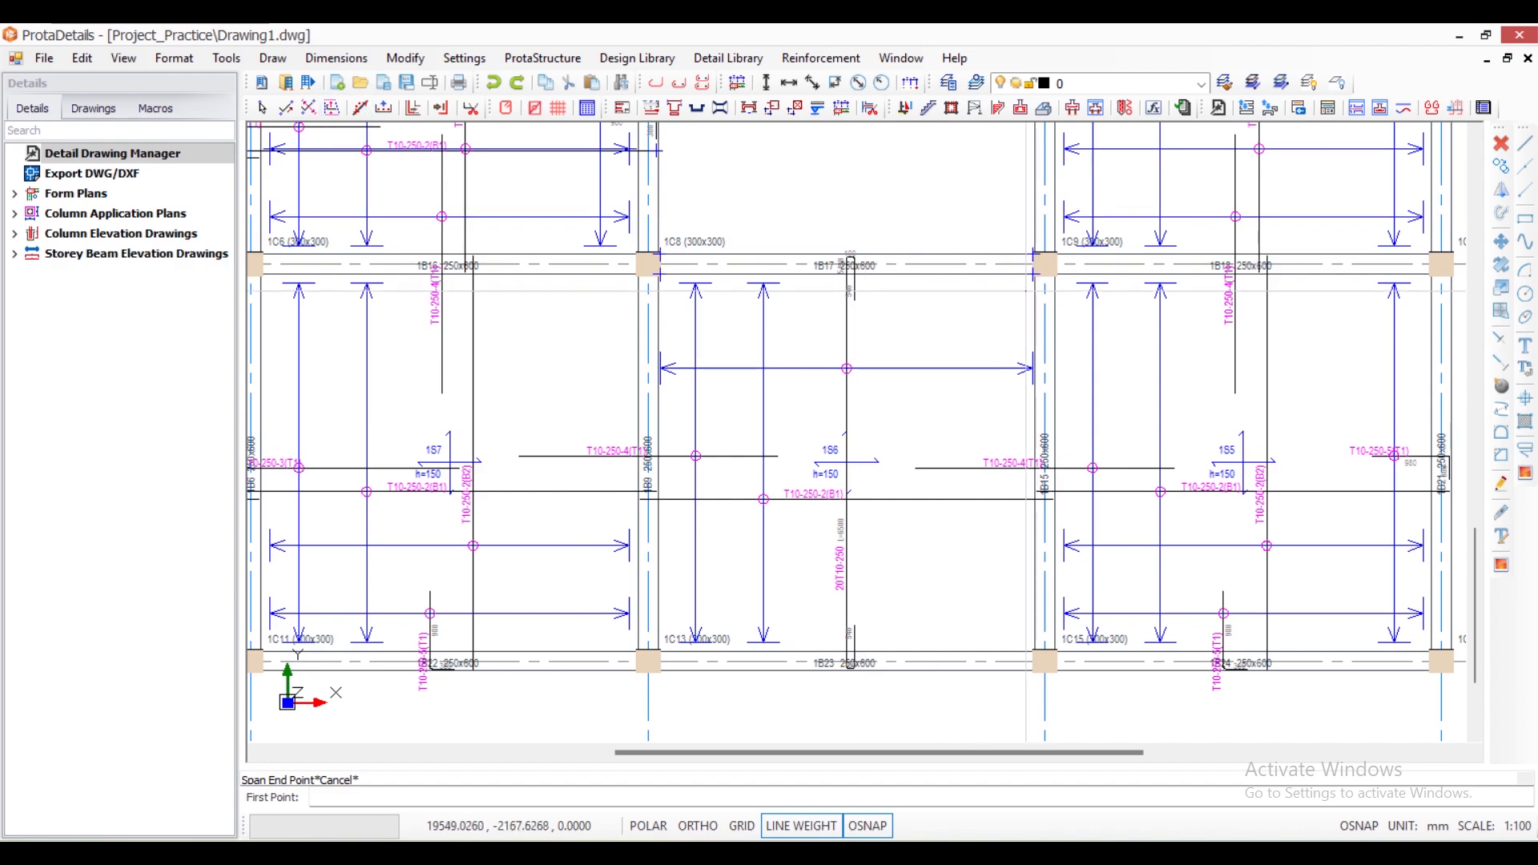
{"action": "left_click", "coordinate": [1044, 265]}
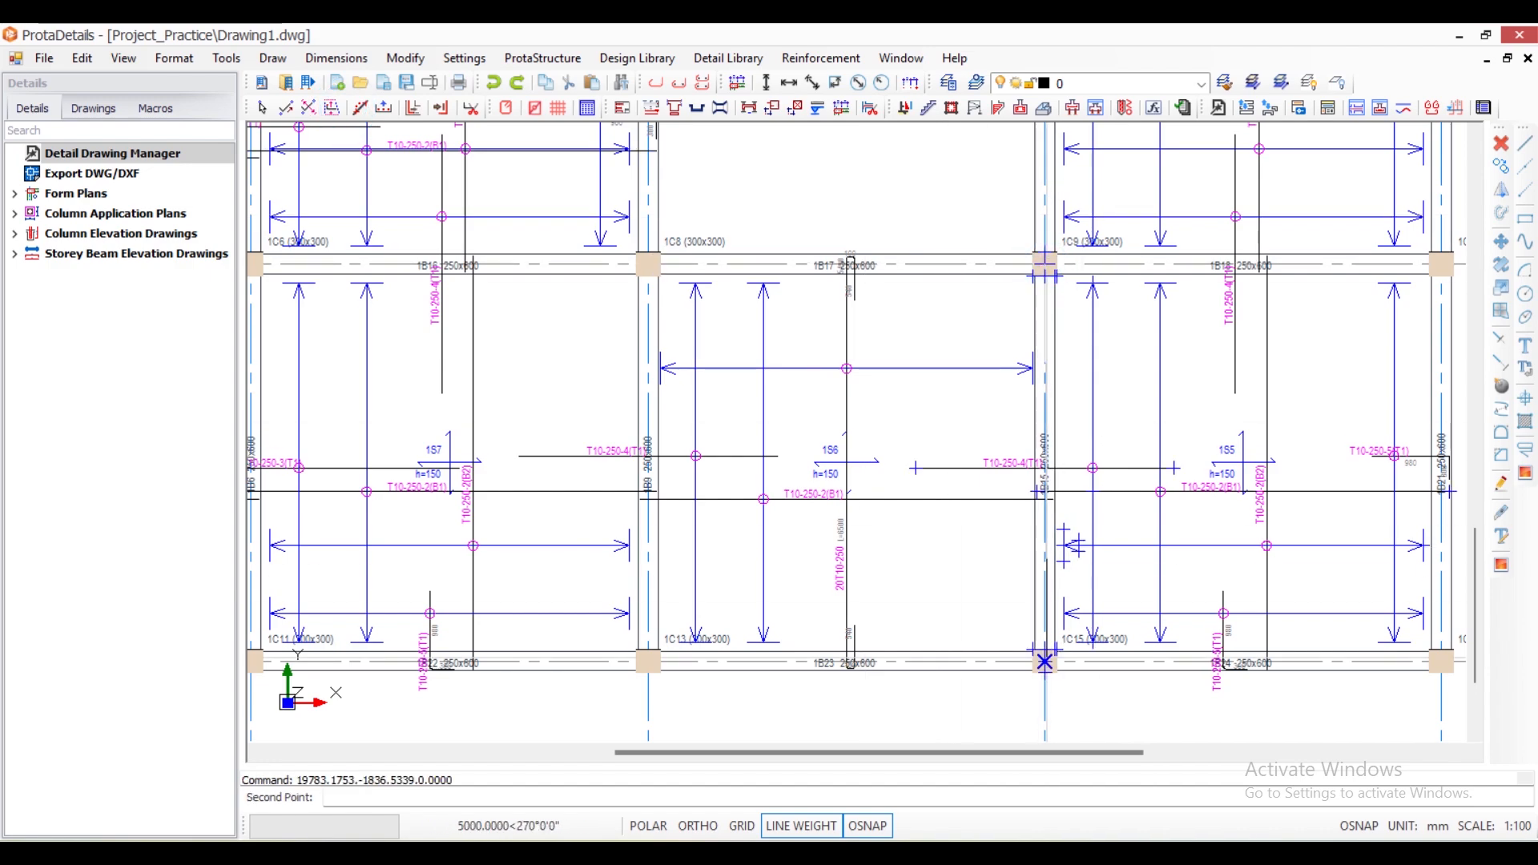
{"action": "left_click", "coordinate": [1048, 664]}
{"action": "scroll", "coordinate": [945, 561], "scroll_direction": "up", "scroll_amount": 2}
{"action": "left_click", "coordinate": [945, 560]}
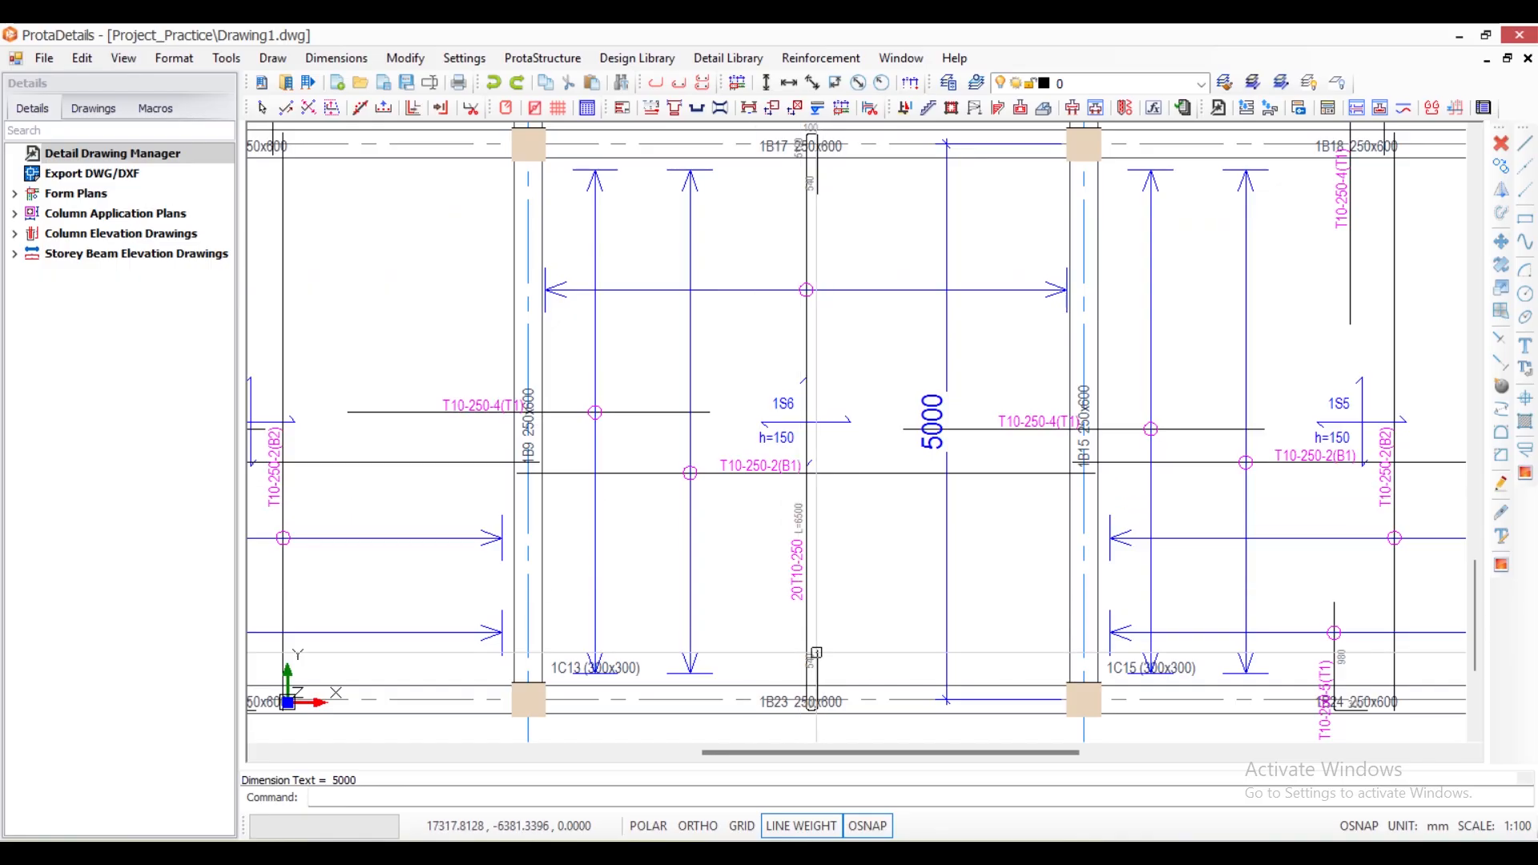
- Switch to Calculator to work out a bar length from the dimensioned span, and minimise it
{"action": "scroll", "coordinate": [798, 679], "scroll_direction": "up", "scroll_amount": 4}
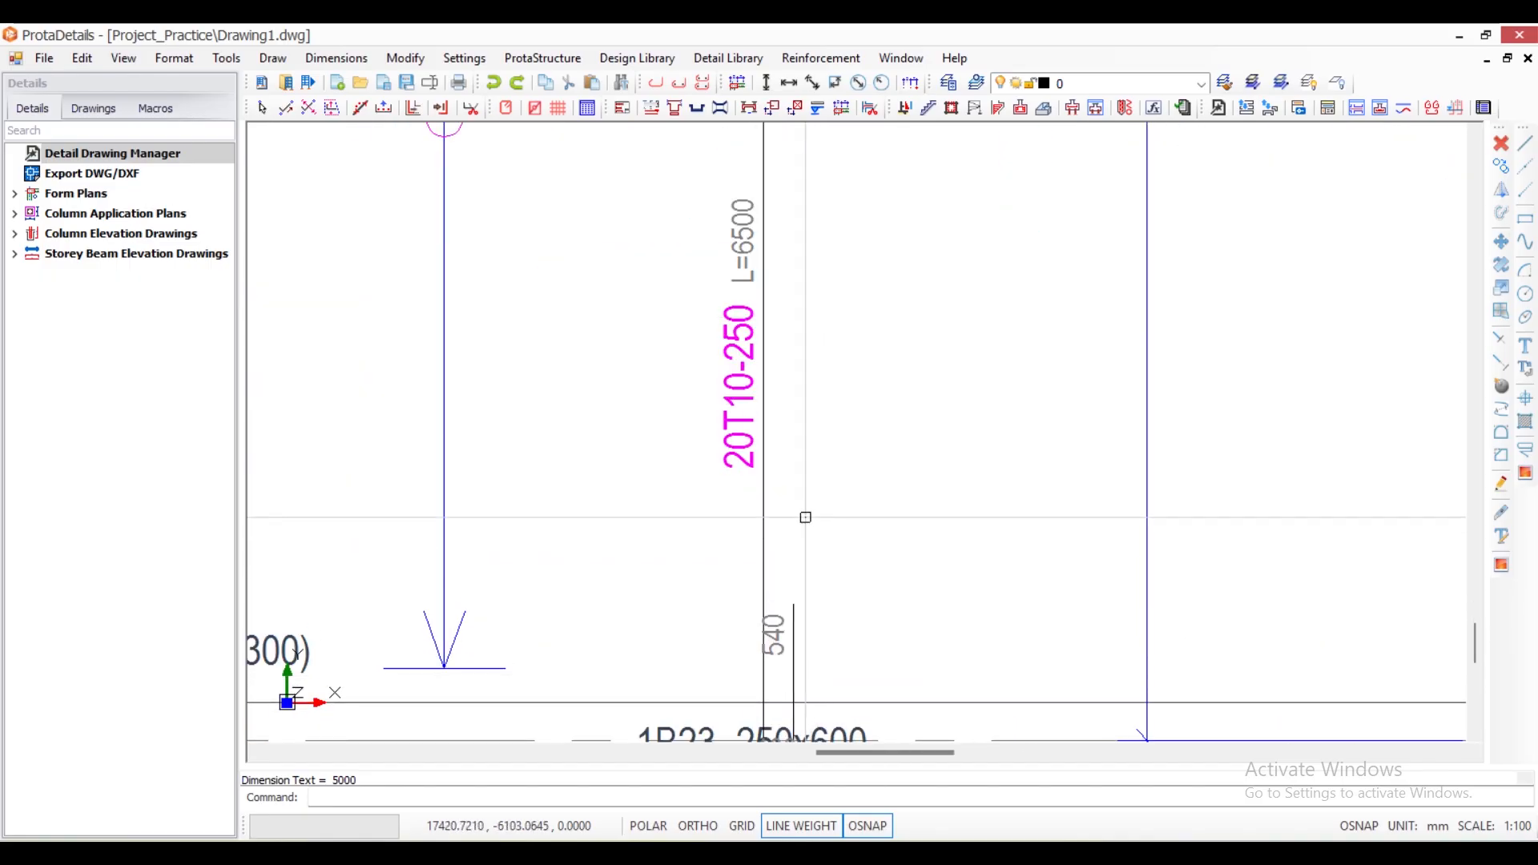
{"action": "scroll", "coordinate": [1025, 557], "scroll_direction": "down", "scroll_amount": 2}
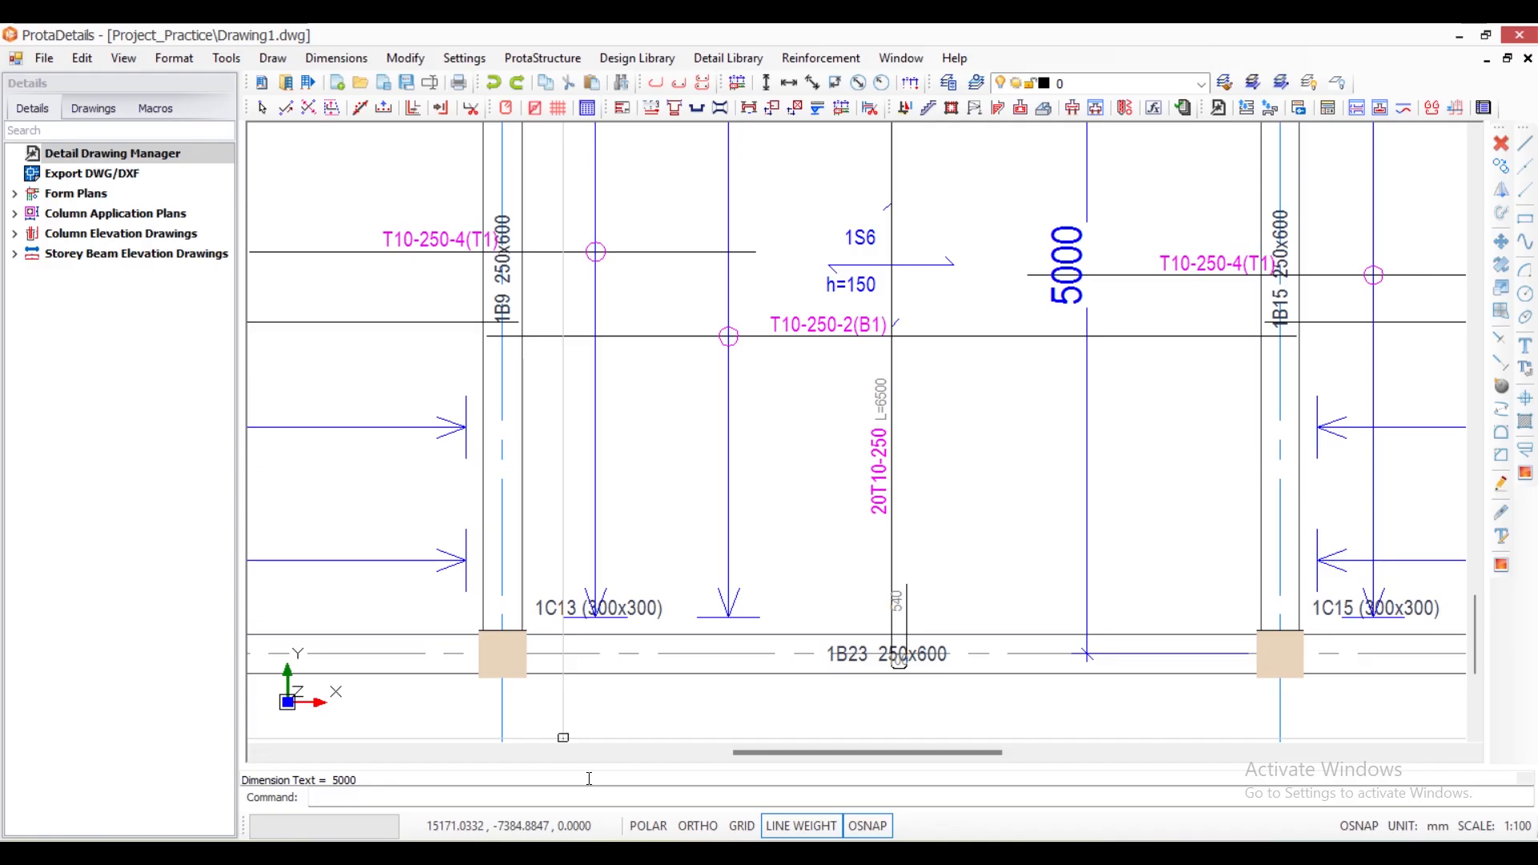
{"action": "key", "text": "super"}
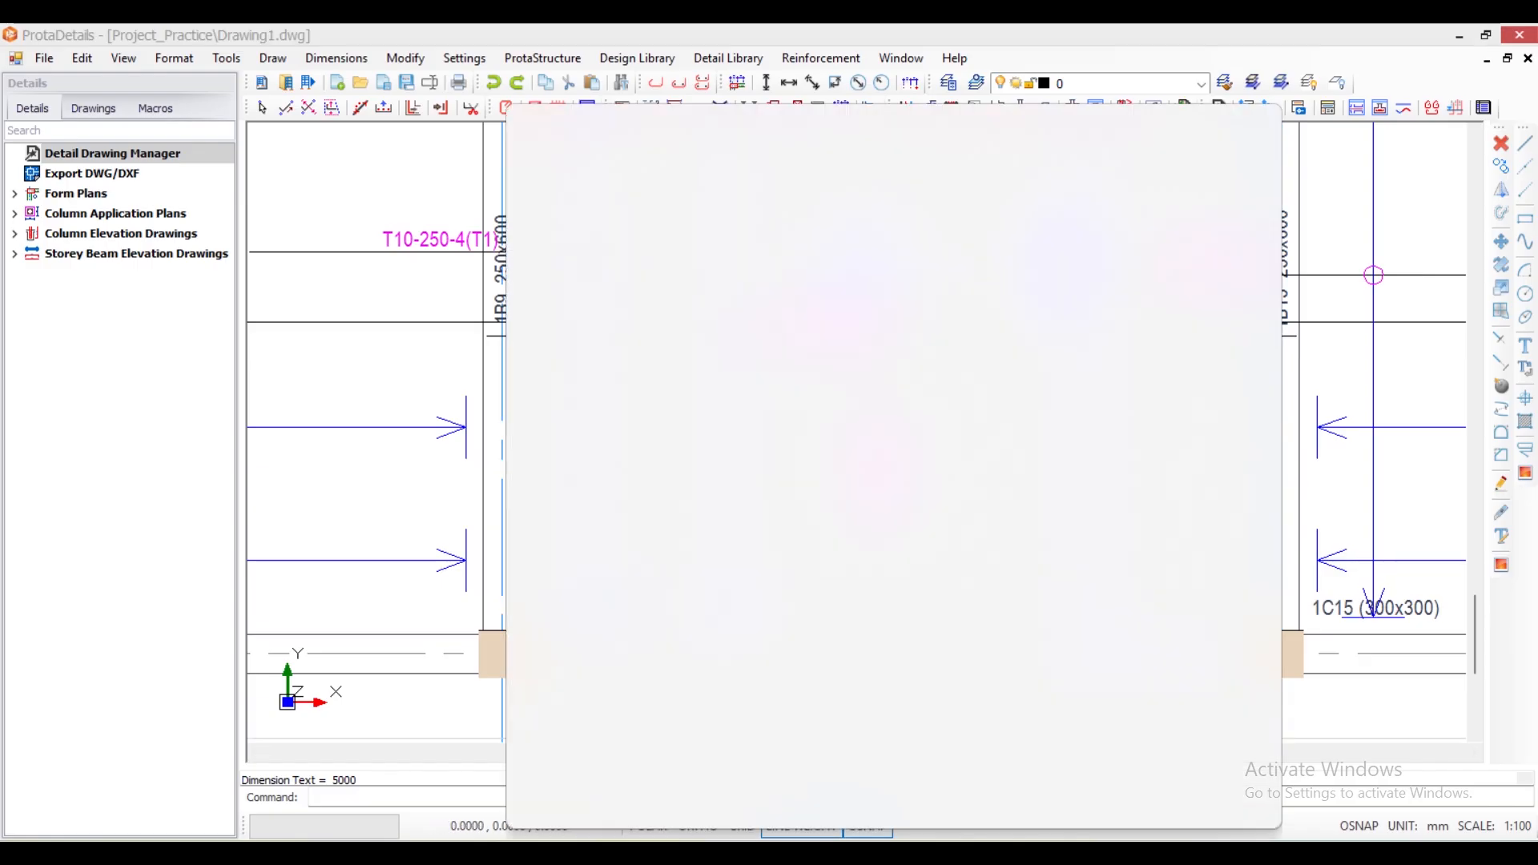
{"action": "type", "text": "ca"}
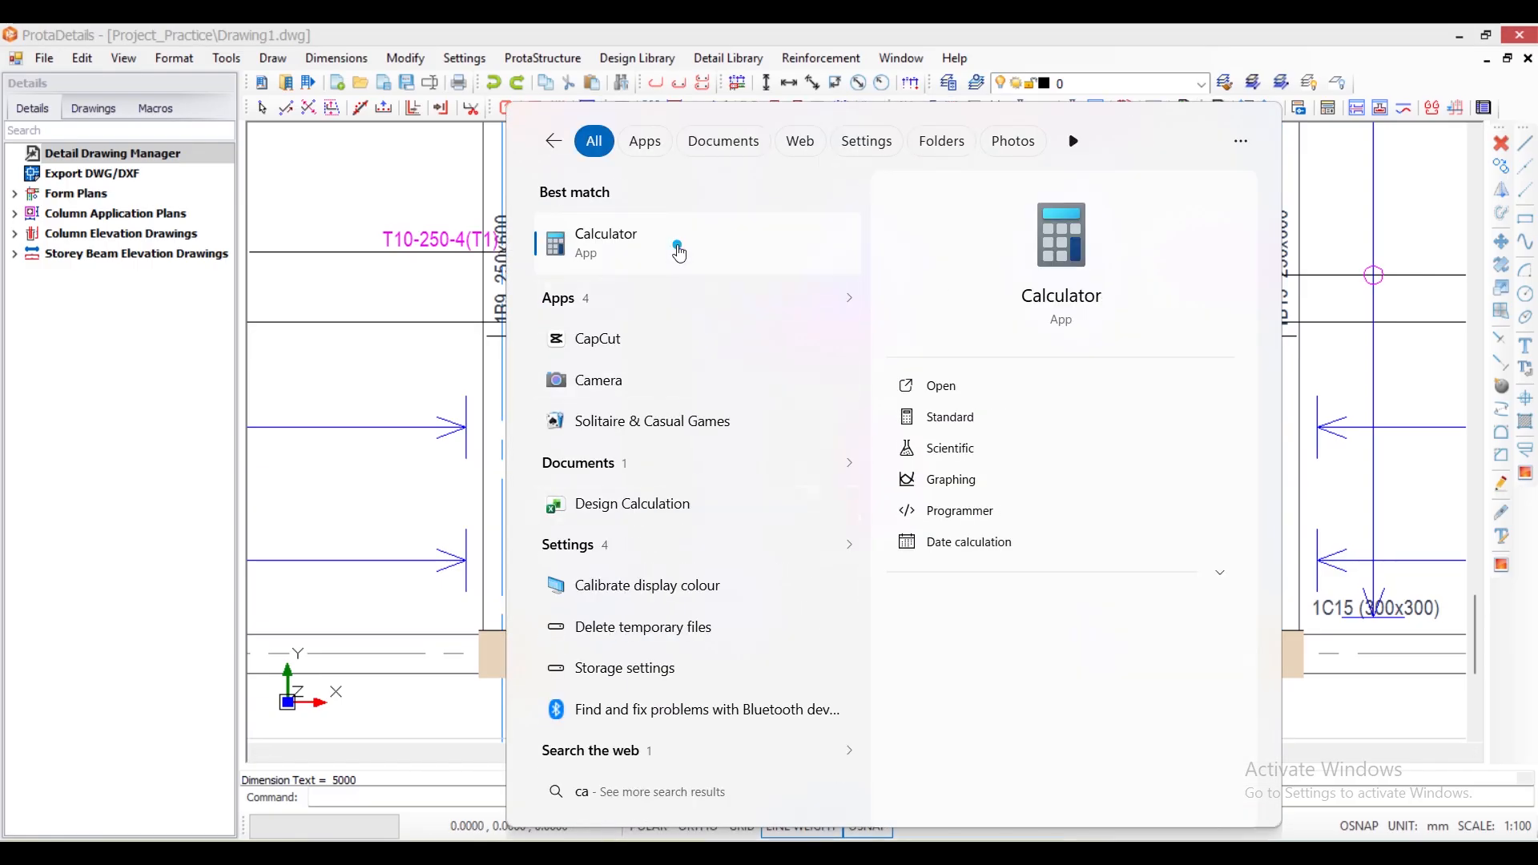
{"action": "left_click", "coordinate": [680, 253]}
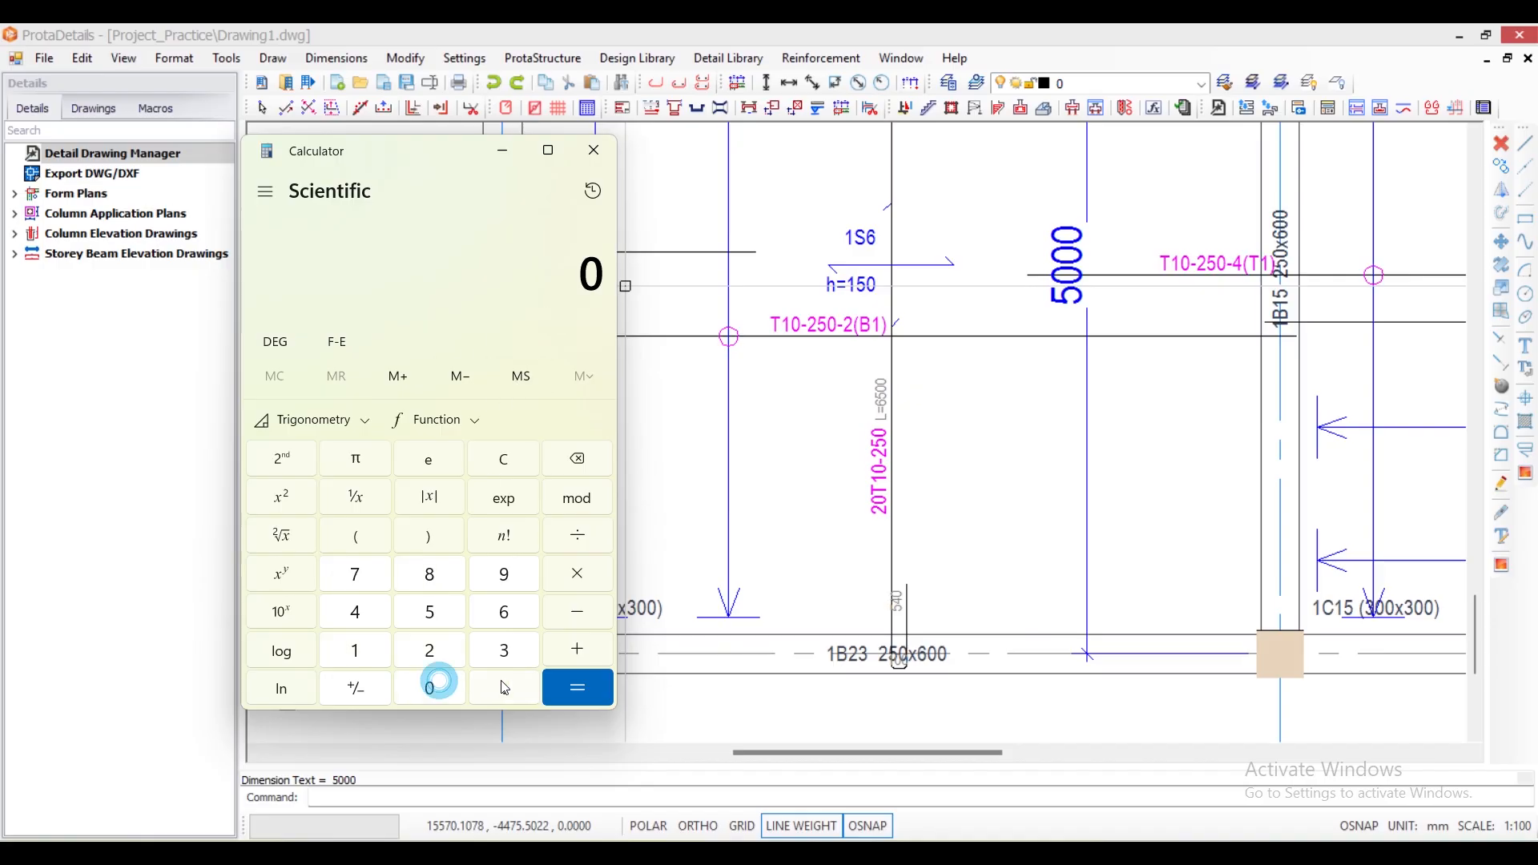
{"action": "left_click", "coordinate": [451, 694]}
{"action": "left_click", "coordinate": [574, 696]}
{"action": "left_click", "coordinate": [502, 150]}
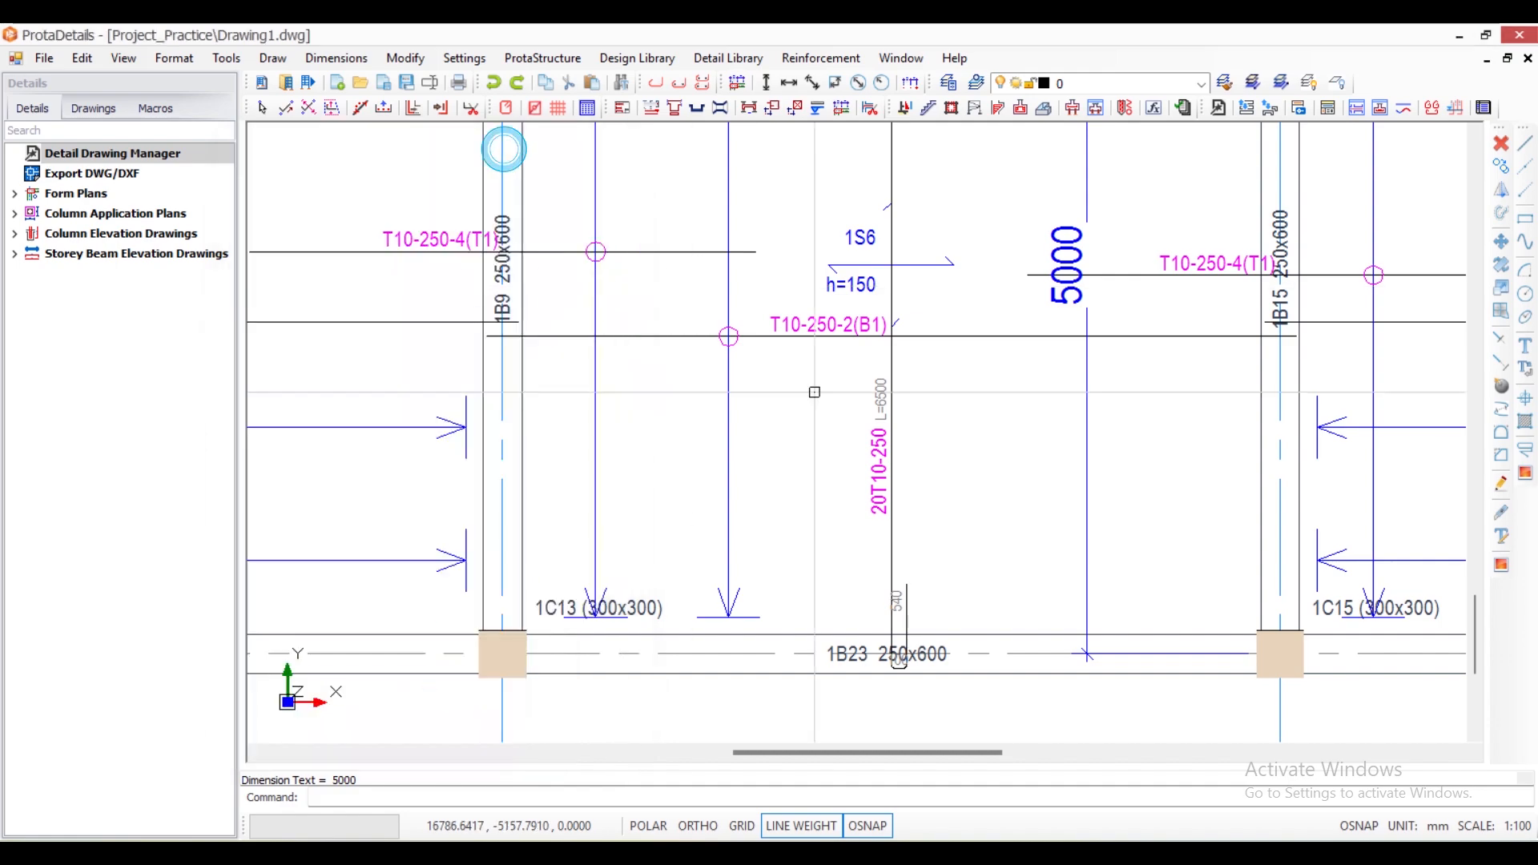
- Examine the bar's end hook and its clearance to the outer face of beam 1B23
{"action": "scroll", "coordinate": [894, 633], "scroll_direction": "up", "scroll_amount": 5}
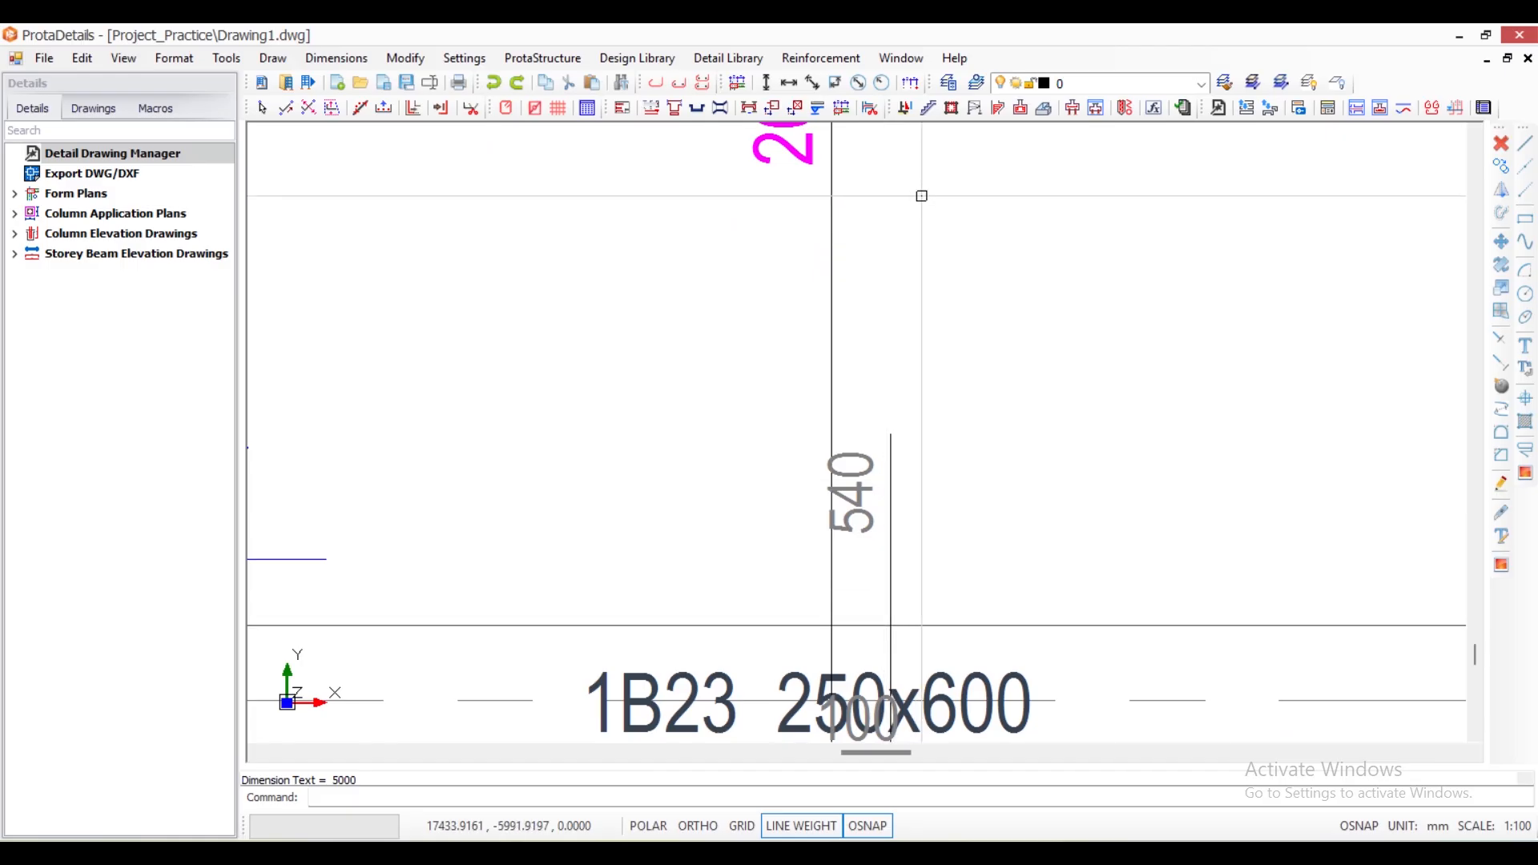
{"action": "scroll", "coordinate": [899, 248], "scroll_direction": "down", "scroll_amount": 2}
{"action": "scroll", "coordinate": [833, 441], "scroll_direction": "up", "scroll_amount": 2}
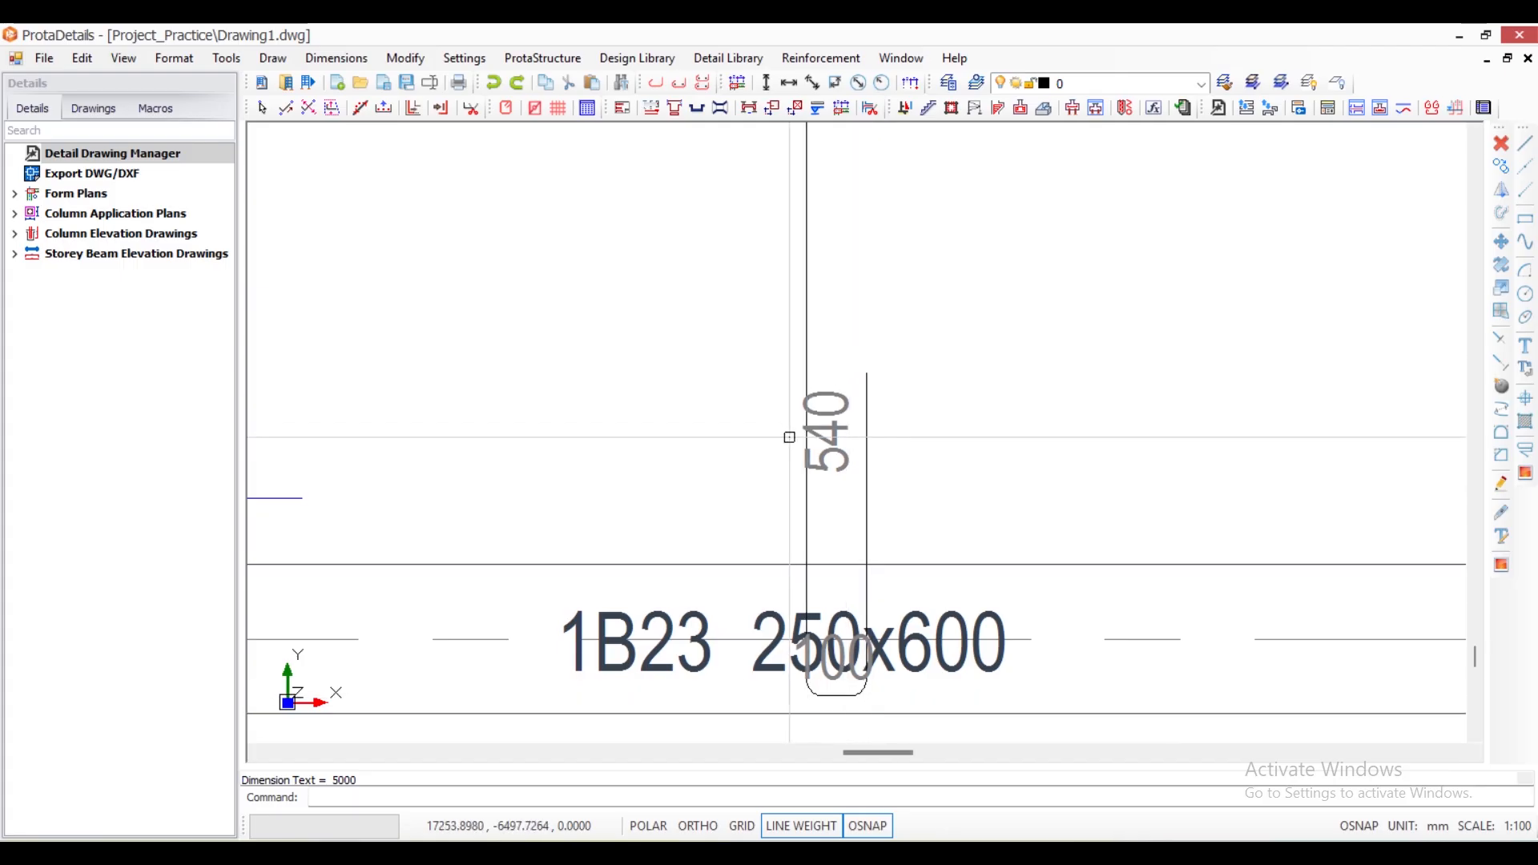
{"action": "scroll", "coordinate": [790, 436], "scroll_direction": "down", "scroll_amount": 2}
{"action": "scroll", "coordinate": [776, 335], "scroll_direction": "up", "scroll_amount": 4}
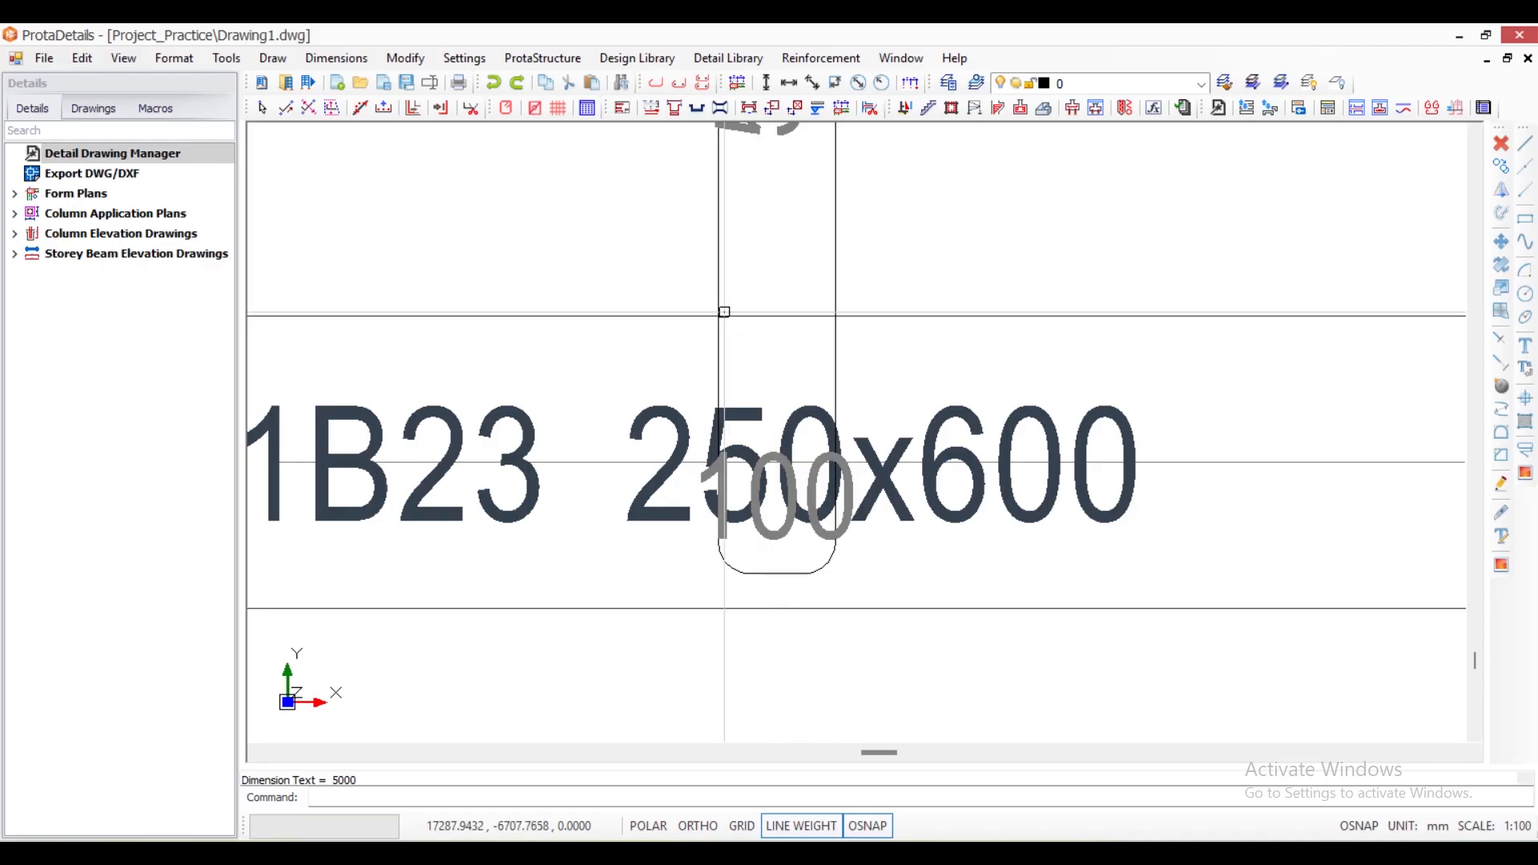
{"action": "scroll", "coordinate": [733, 337], "scroll_direction": "down", "scroll_amount": 3}
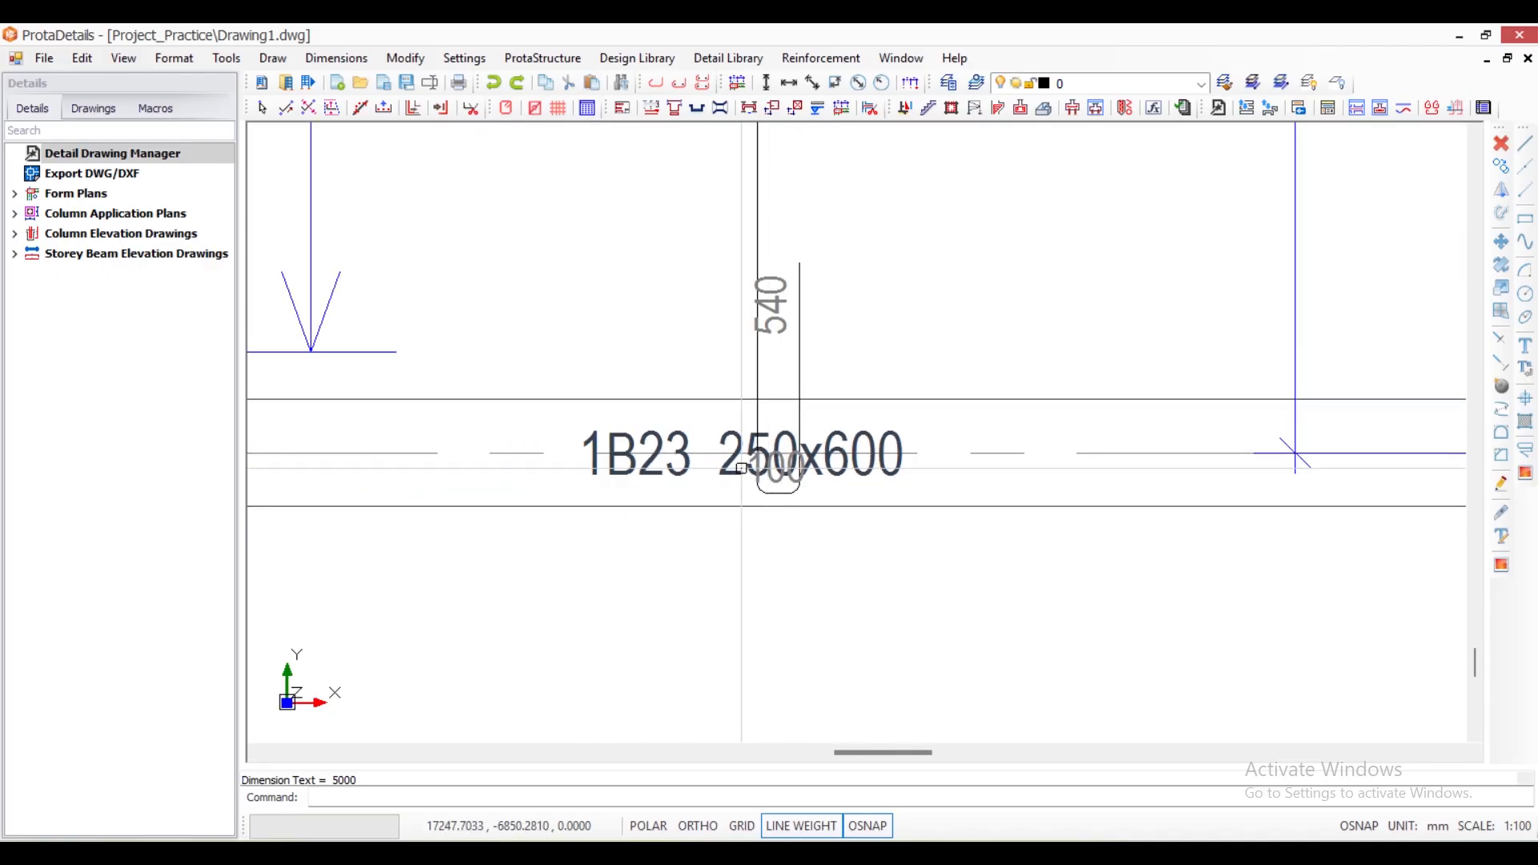
{"action": "scroll", "coordinate": [749, 479], "scroll_direction": "up", "scroll_amount": 3}
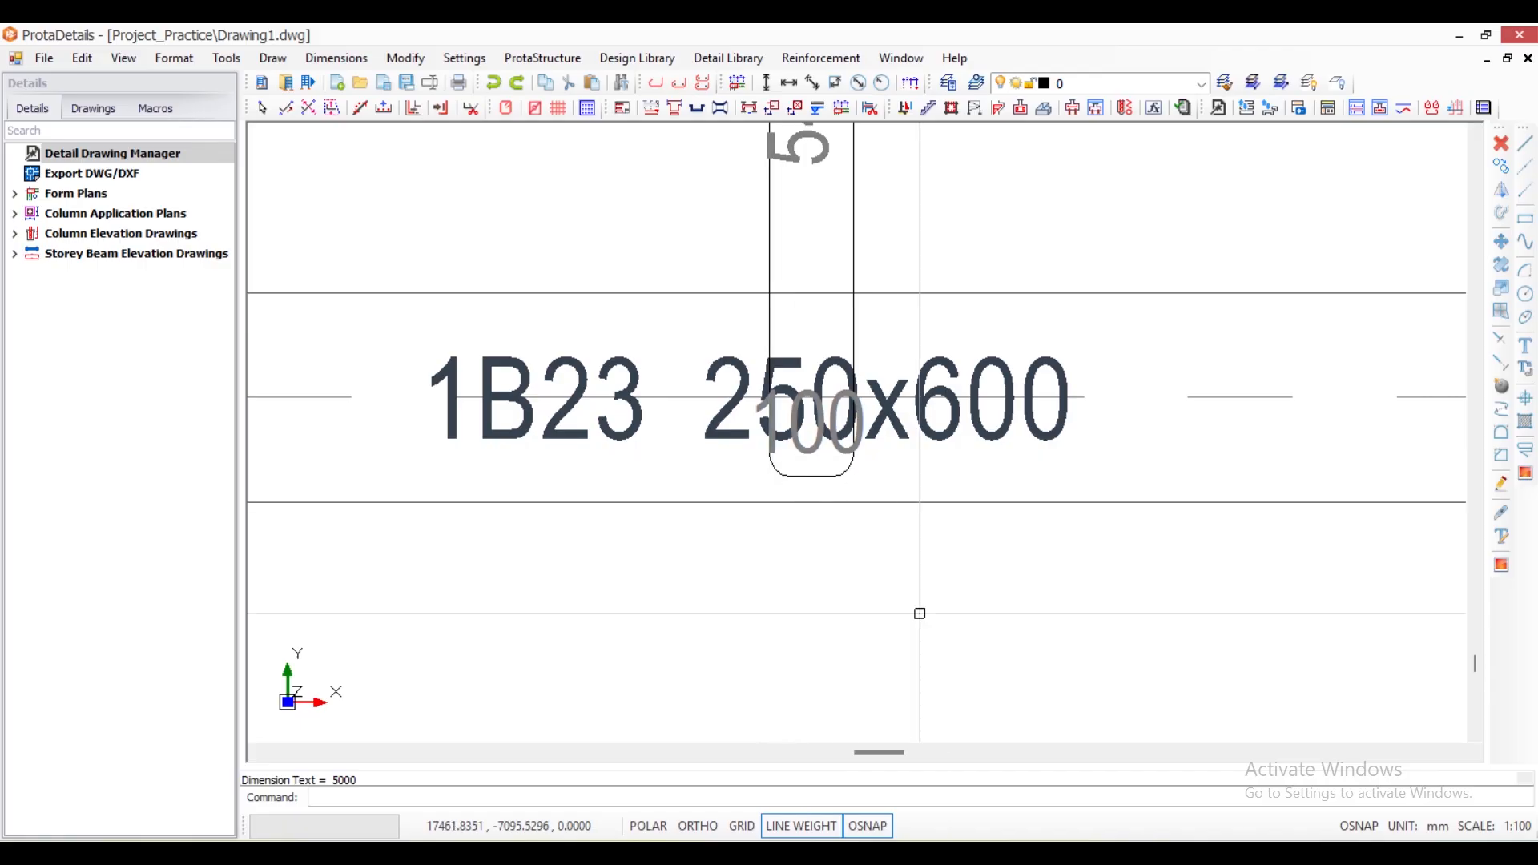
{"action": "scroll", "coordinate": [824, 561], "scroll_direction": "down", "scroll_amount": 4}
{"action": "scroll", "coordinate": [791, 531], "scroll_direction": "up", "scroll_amount": 8}
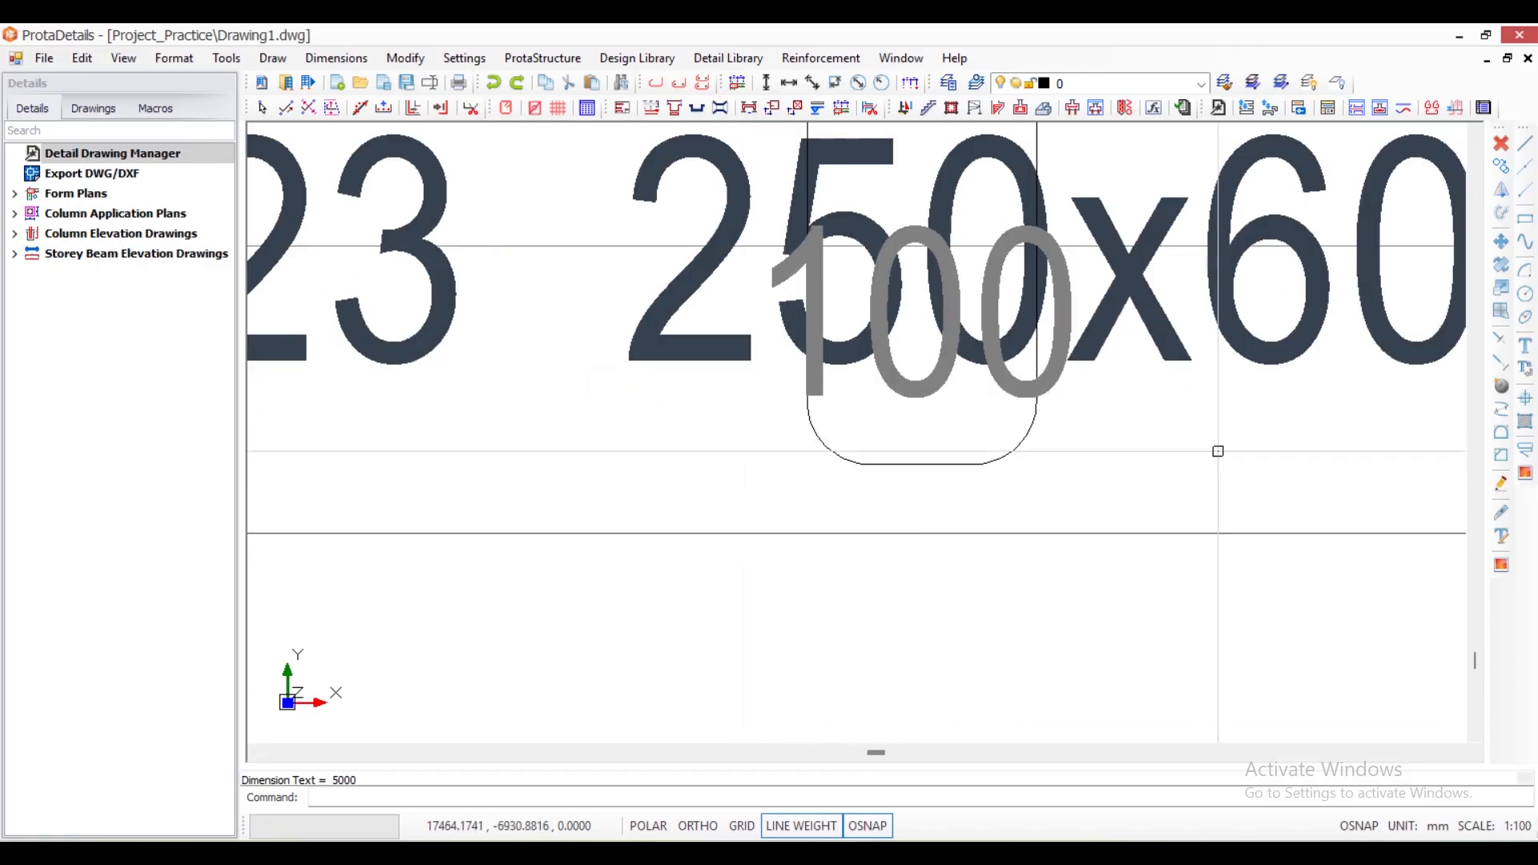
- Subtract the 25 cover from the 250 beam width in Calculator and inspect the bar end within beam 1B23
{"action": "left_click", "coordinate": [1011, 851]}
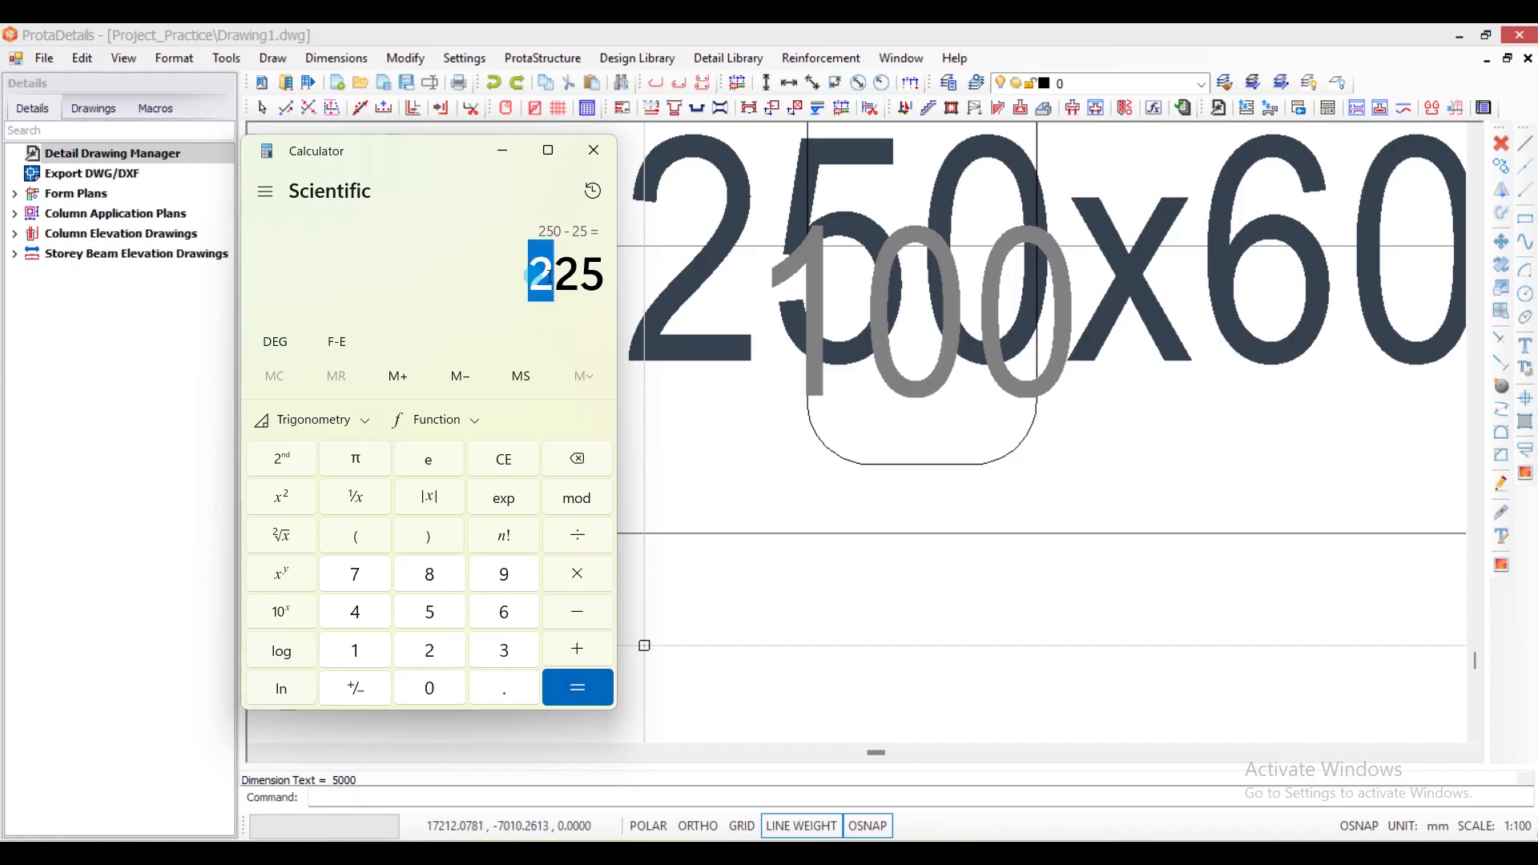
{"action": "scroll", "coordinate": [824, 603], "scroll_direction": "down", "scroll_amount": 3}
{"action": "scroll", "coordinate": [957, 563], "scroll_direction": "up", "scroll_amount": 3}
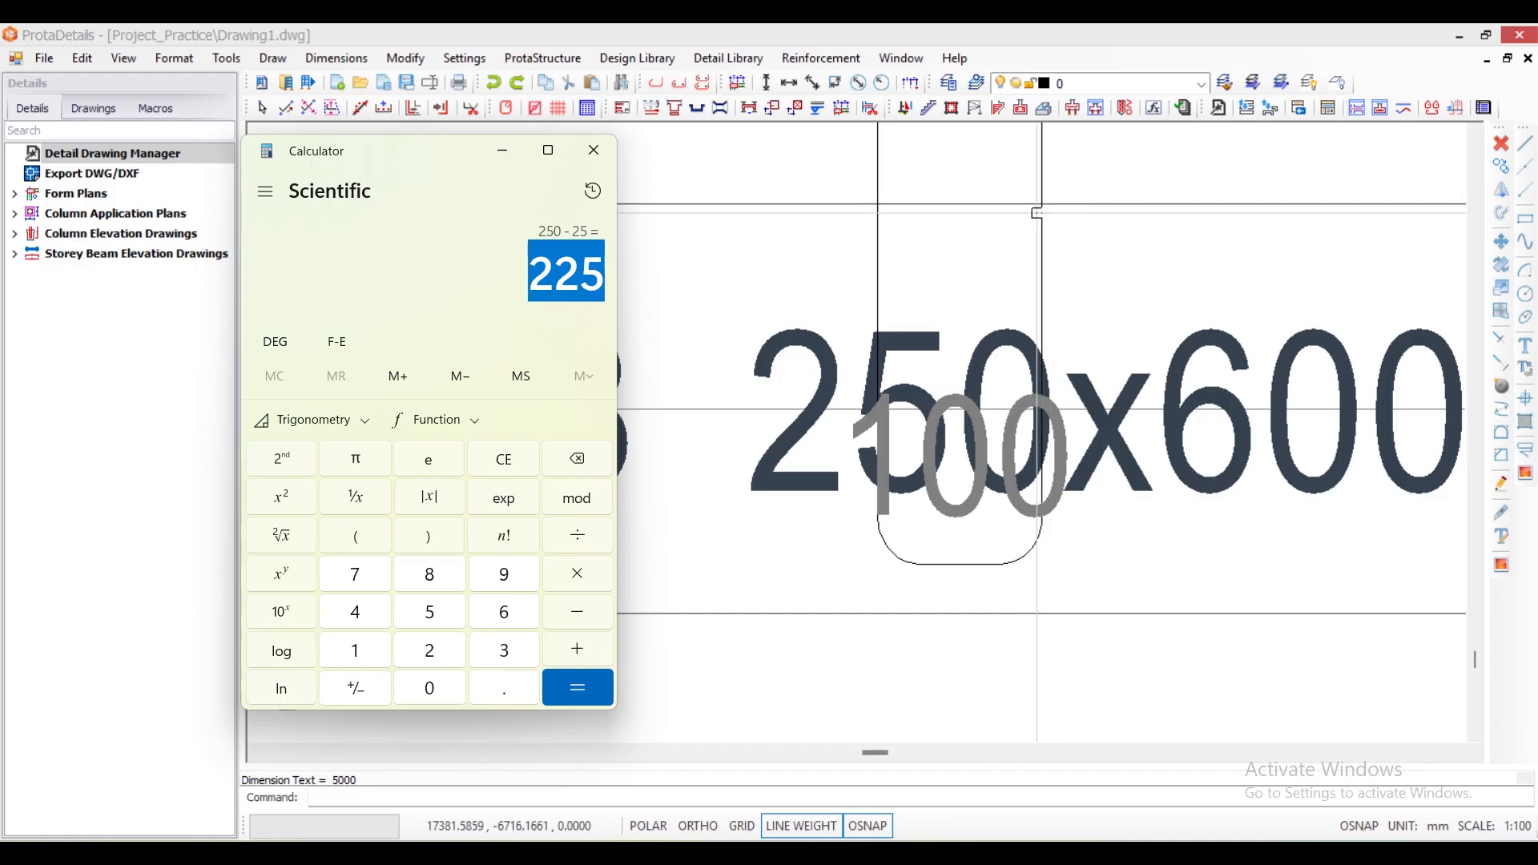
- Add 750 to the 225 result in Calculator to work out the end leg length of slab 1S6's shaped bar
{"action": "scroll", "coordinate": [1041, 477], "scroll_direction": "down", "scroll_amount": 3}
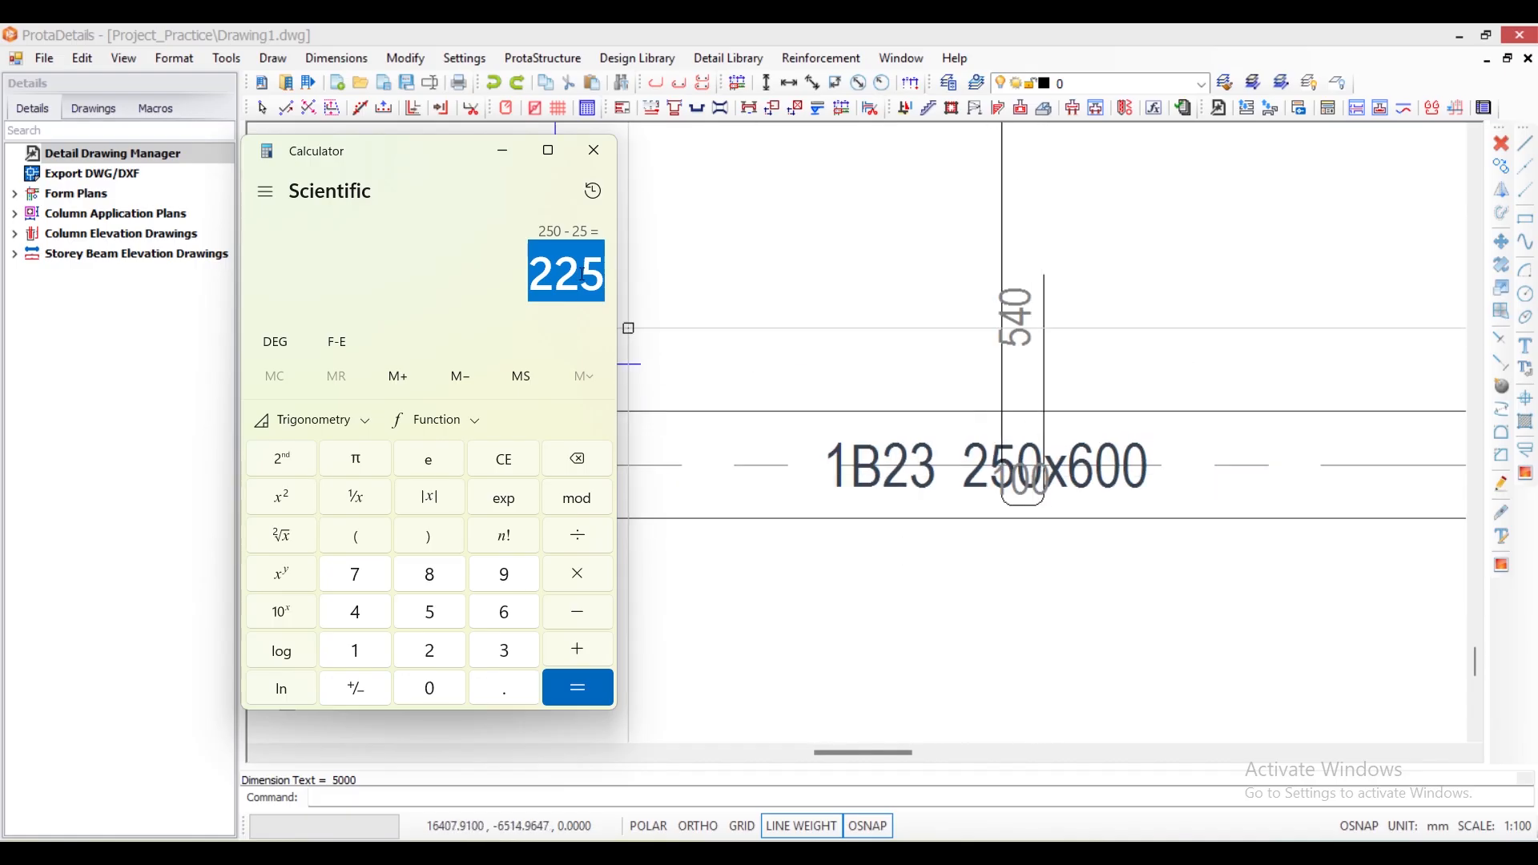
{"action": "scroll", "coordinate": [1074, 261], "scroll_direction": "up", "scroll_amount": 1}
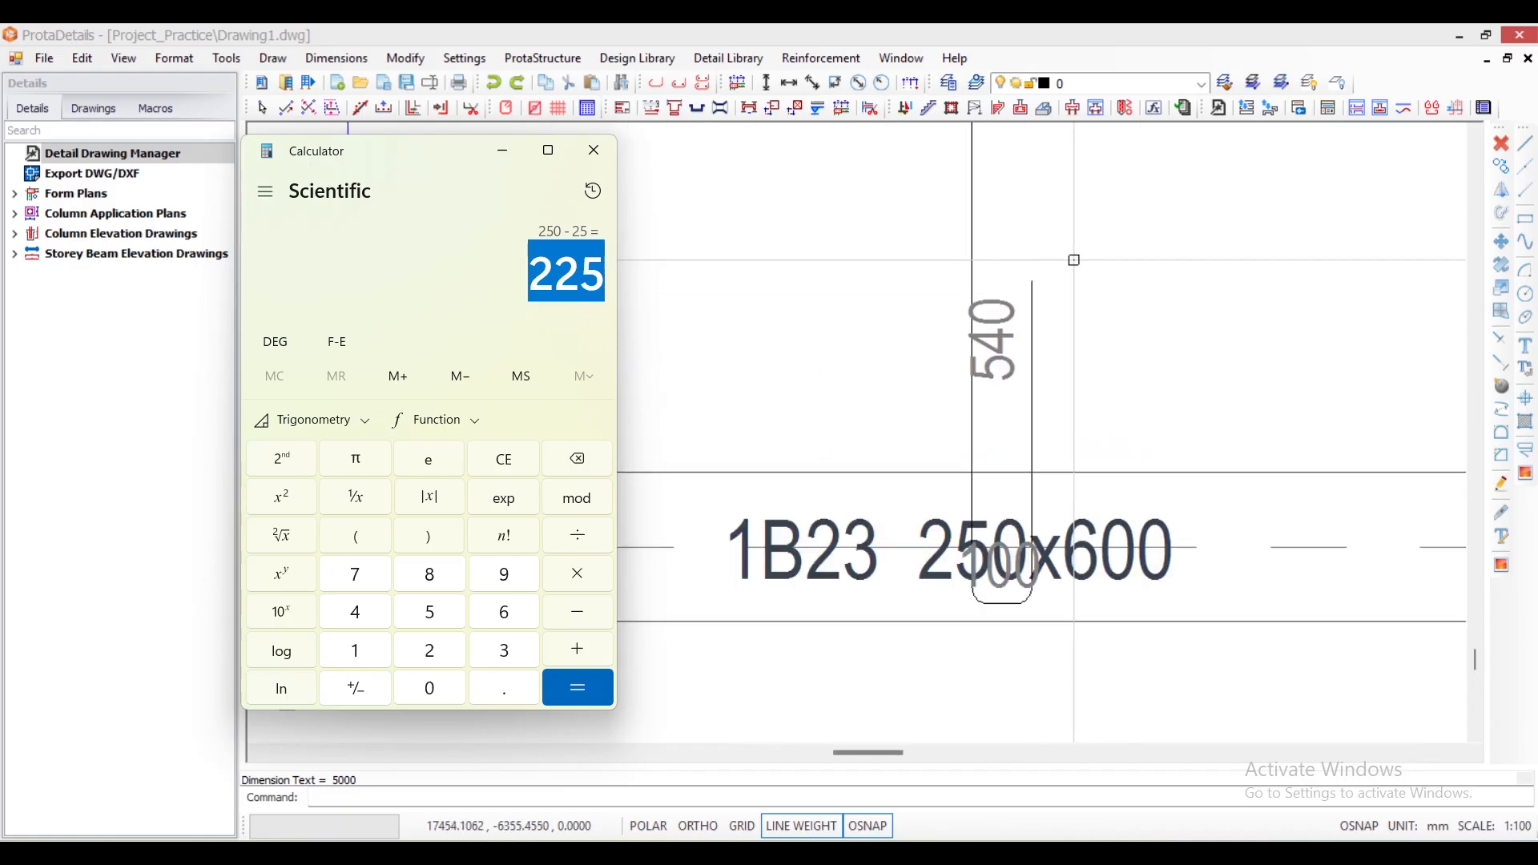
{"action": "scroll", "coordinate": [1075, 260], "scroll_direction": "up", "scroll_amount": 1}
{"action": "scroll", "coordinate": [961, 513], "scroll_direction": "down", "scroll_amount": 2}
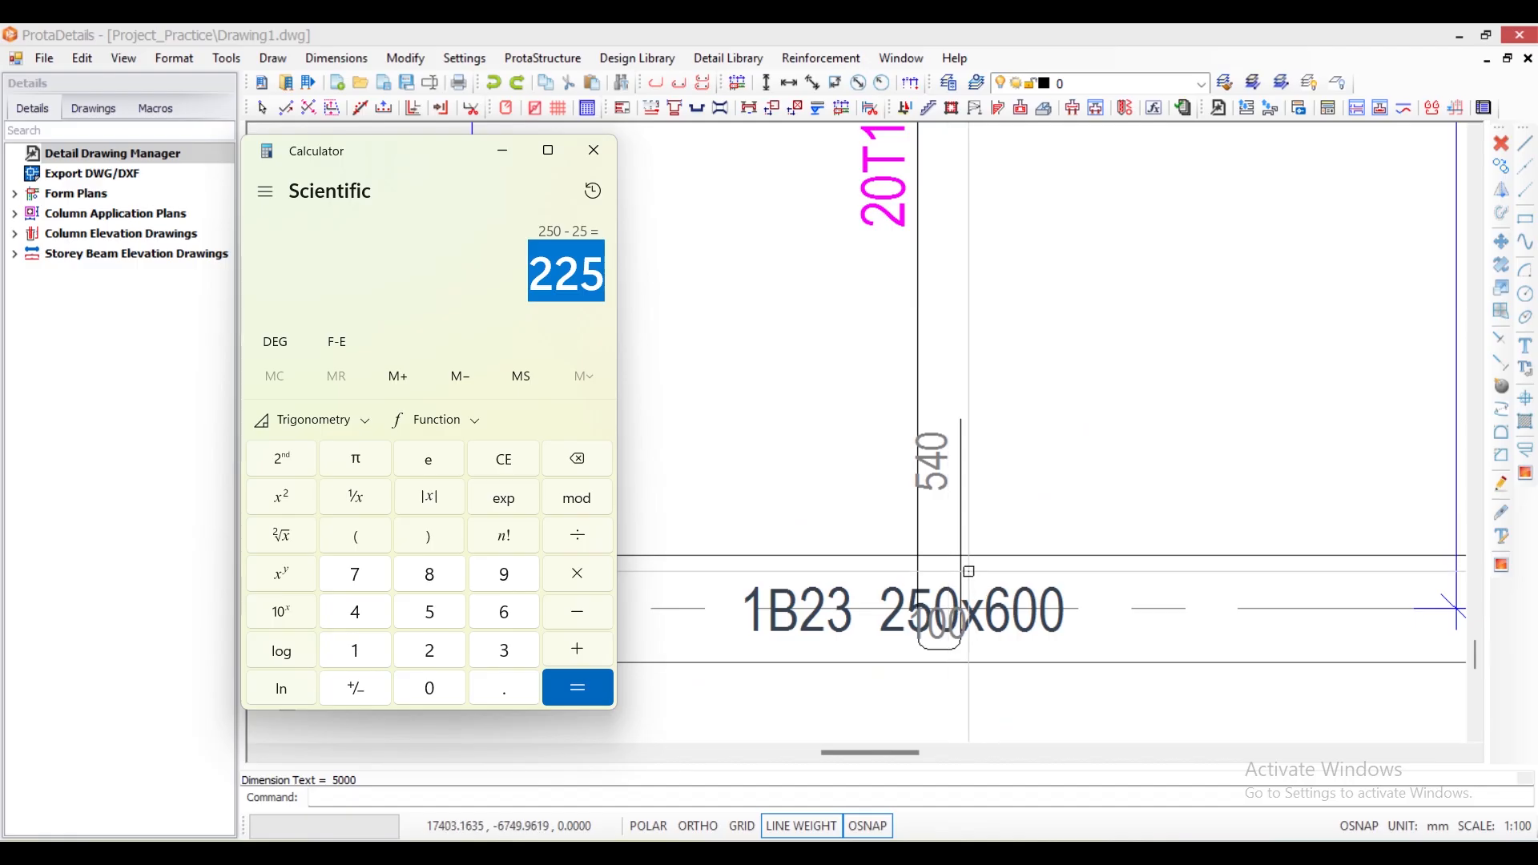
{"action": "scroll", "coordinate": [968, 571], "scroll_direction": "down", "scroll_amount": 3}
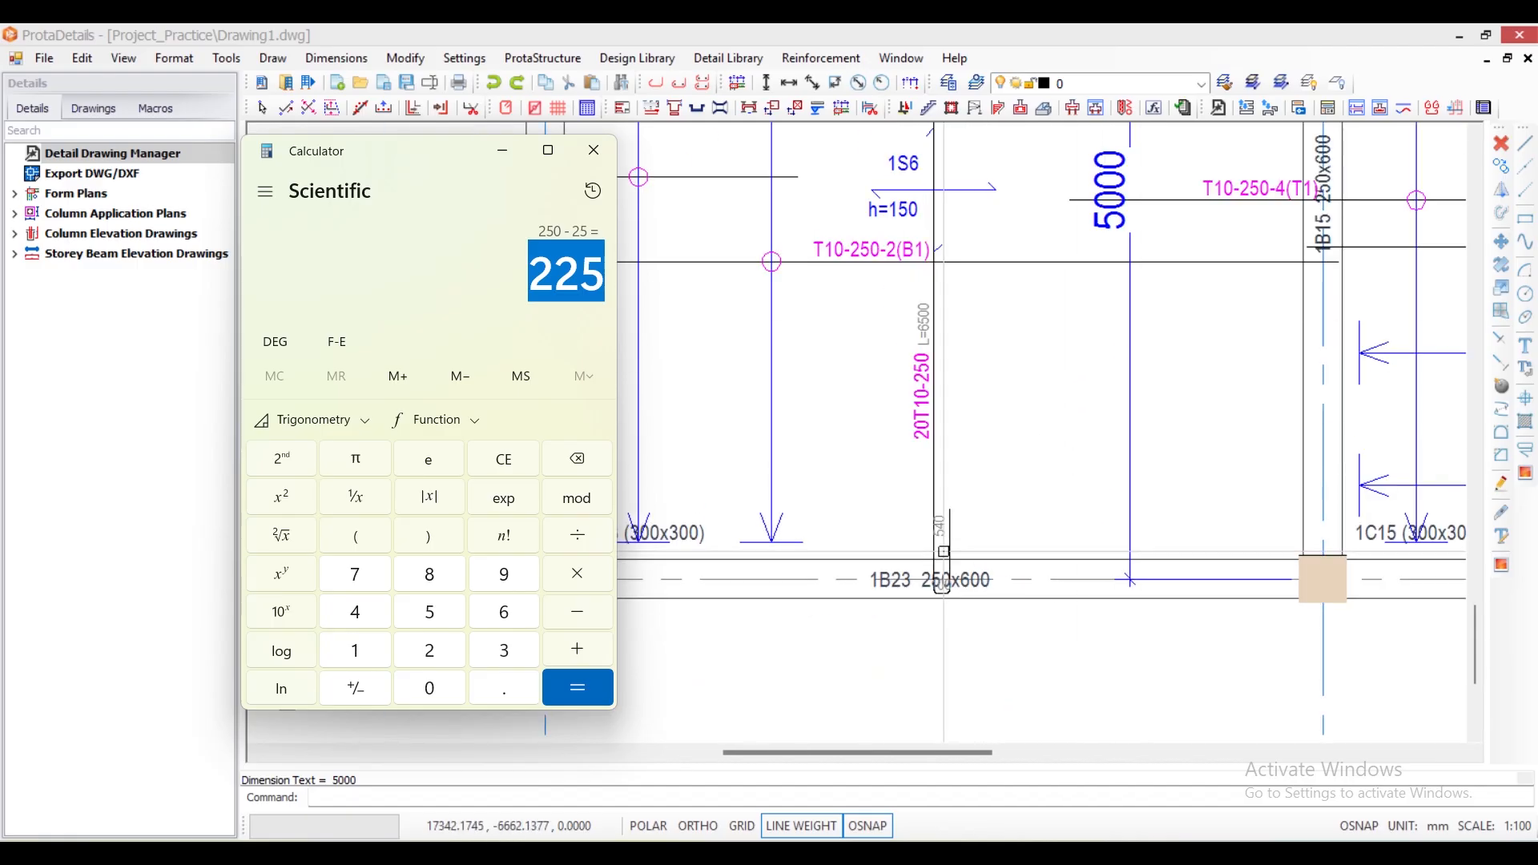
{"action": "scroll", "coordinate": [943, 552], "scroll_direction": "up", "scroll_amount": 3}
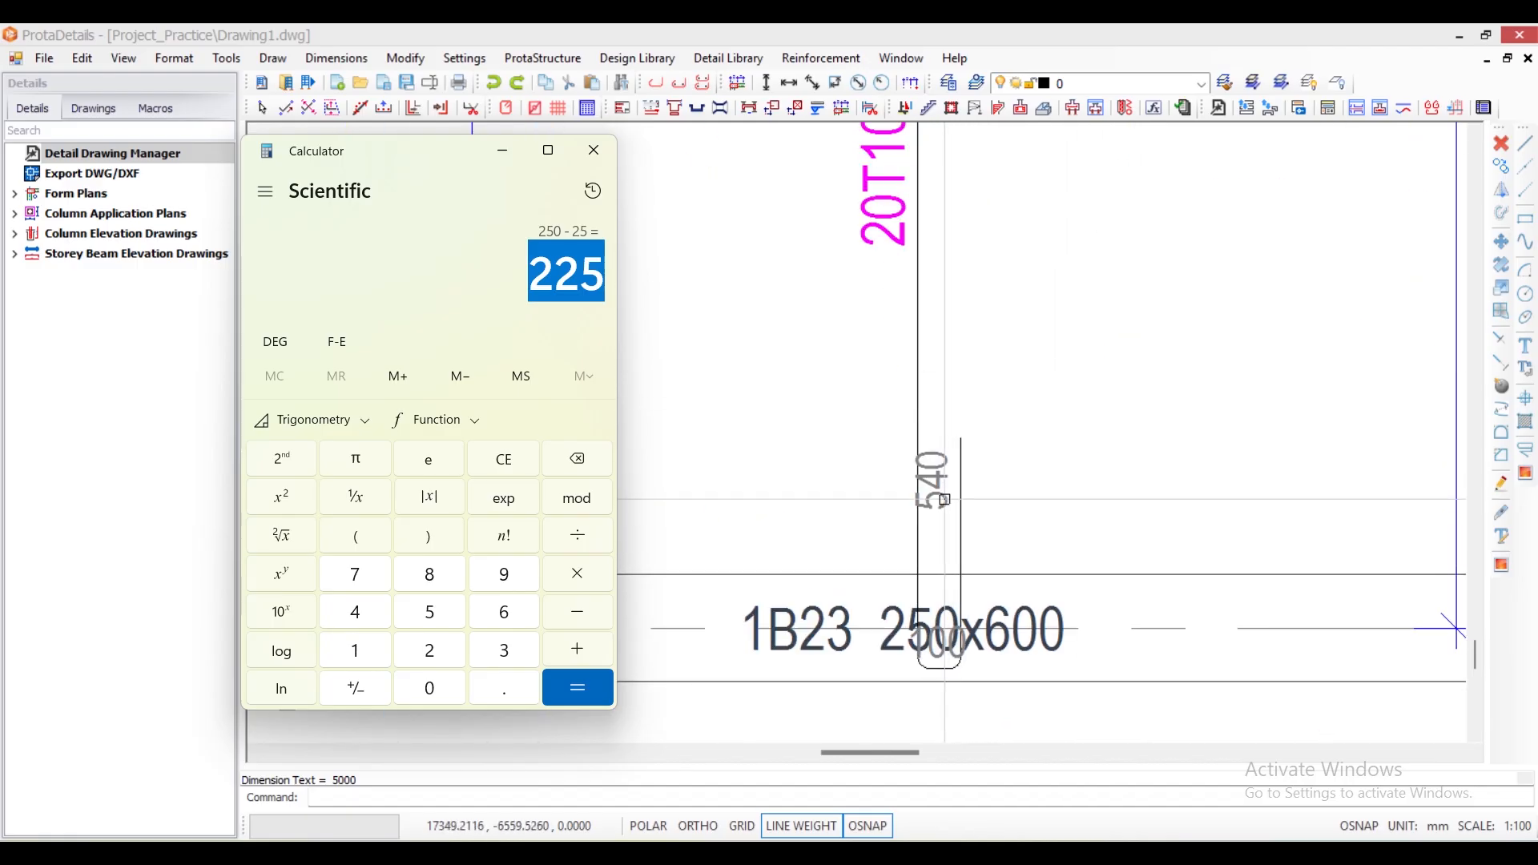
{"action": "left_click", "coordinate": [585, 647]}
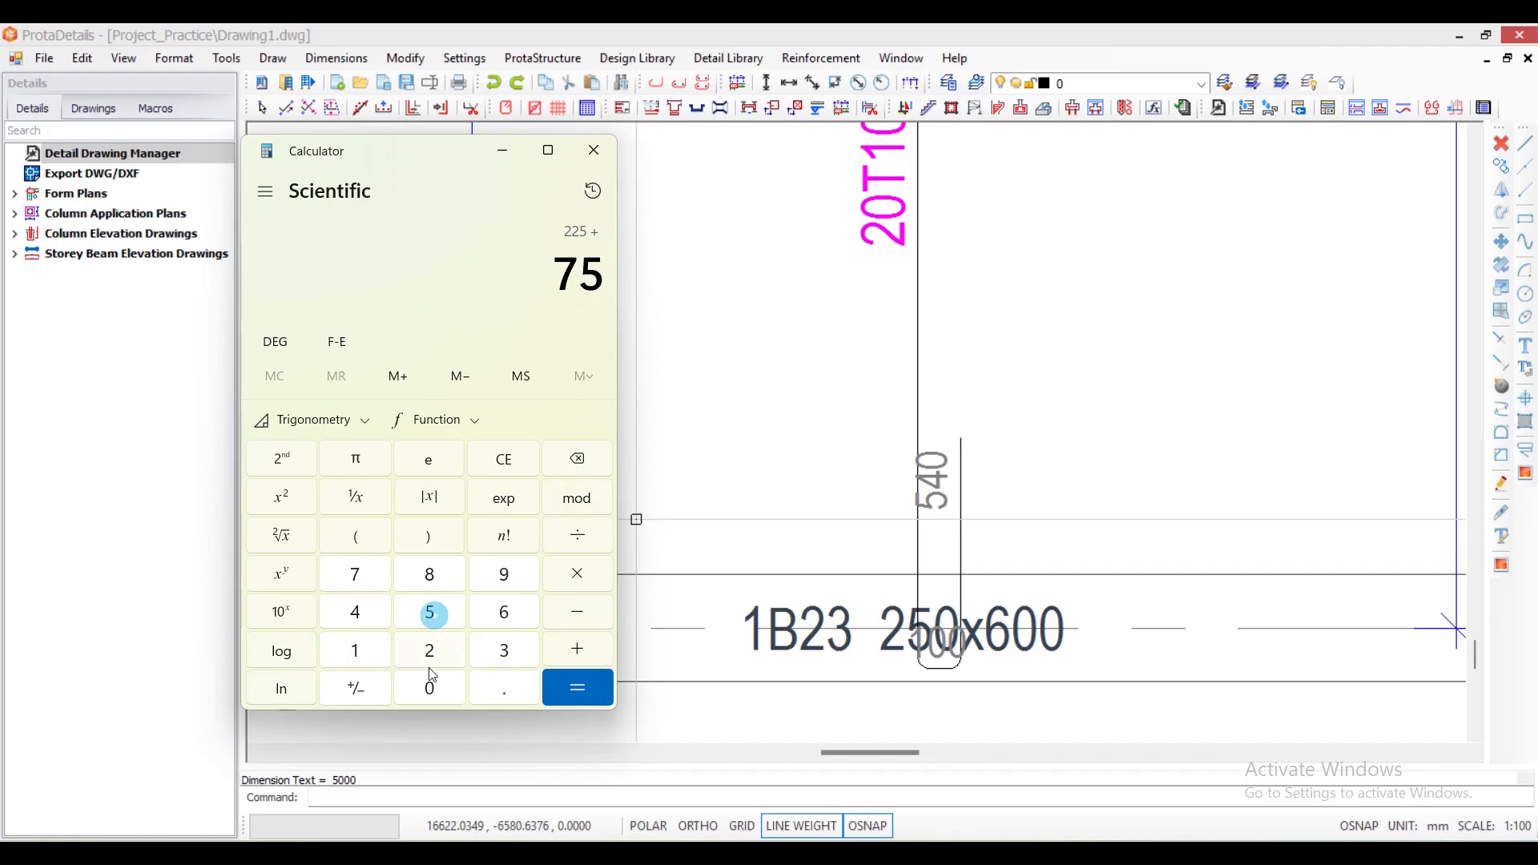
{"action": "scroll", "coordinate": [893, 523], "scroll_direction": "down", "scroll_amount": 3}
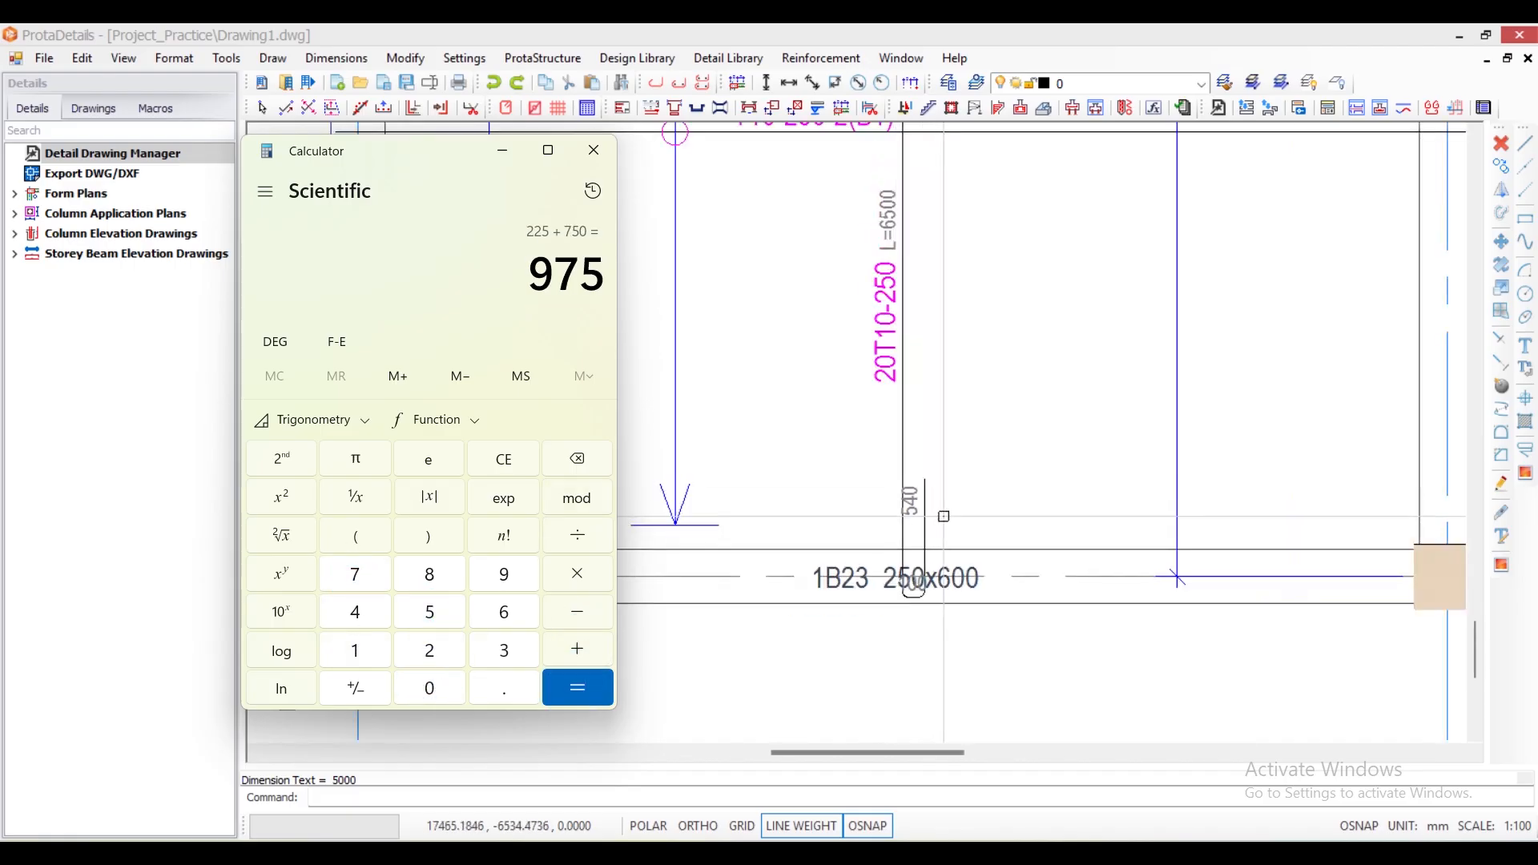
{"action": "scroll", "coordinate": [910, 517], "scroll_direction": "down", "scroll_amount": 2}
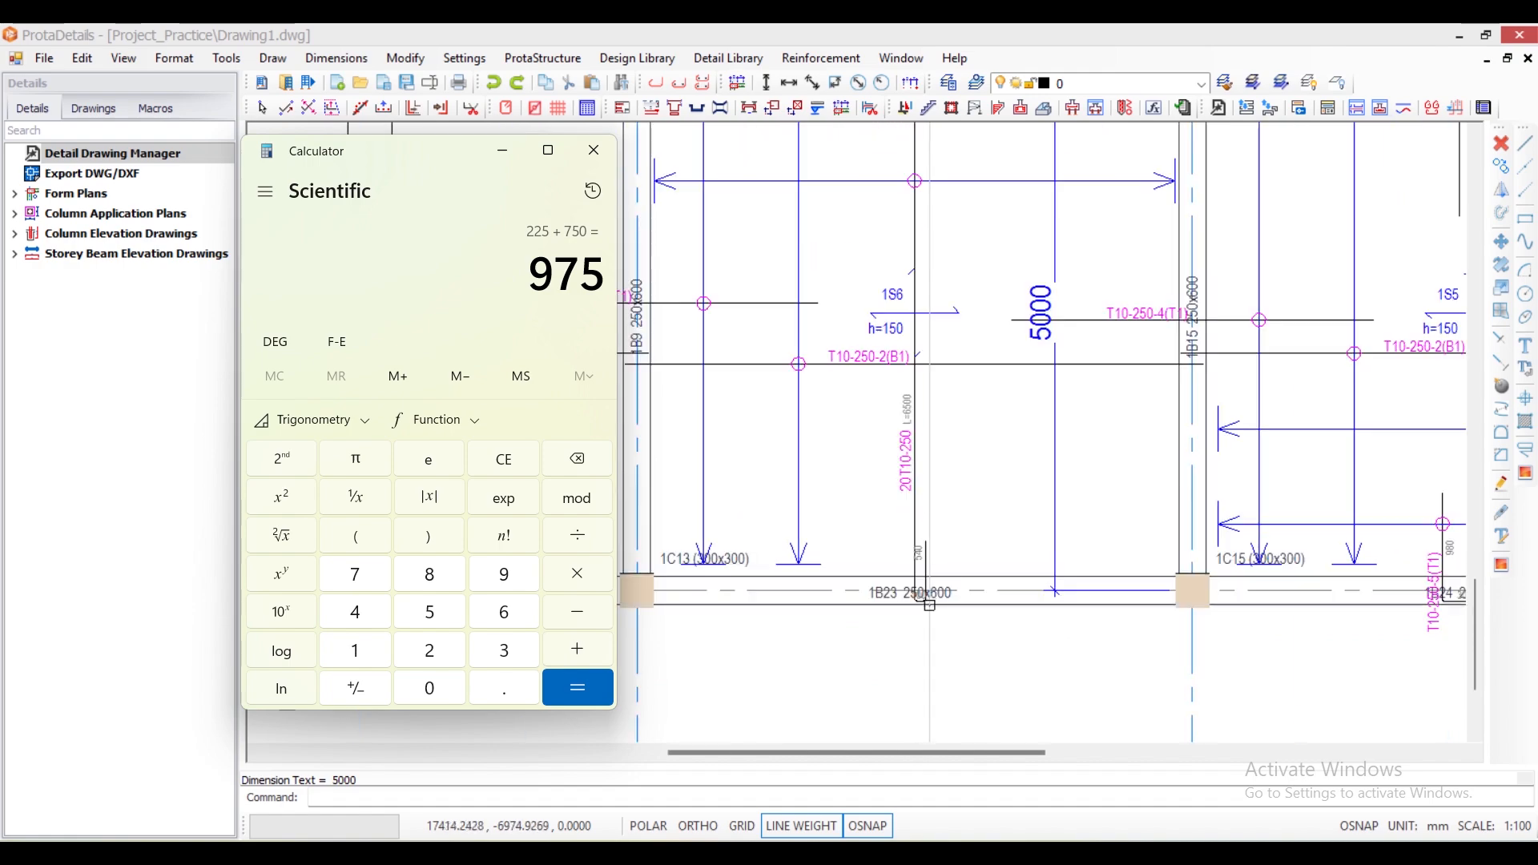
- Set segments D and E of slab 1S6's shaped rebar to 975 each
{"action": "scroll", "coordinate": [953, 522], "scroll_direction": "up", "scroll_amount": 5}
{"action": "left_click", "coordinate": [954, 523]}
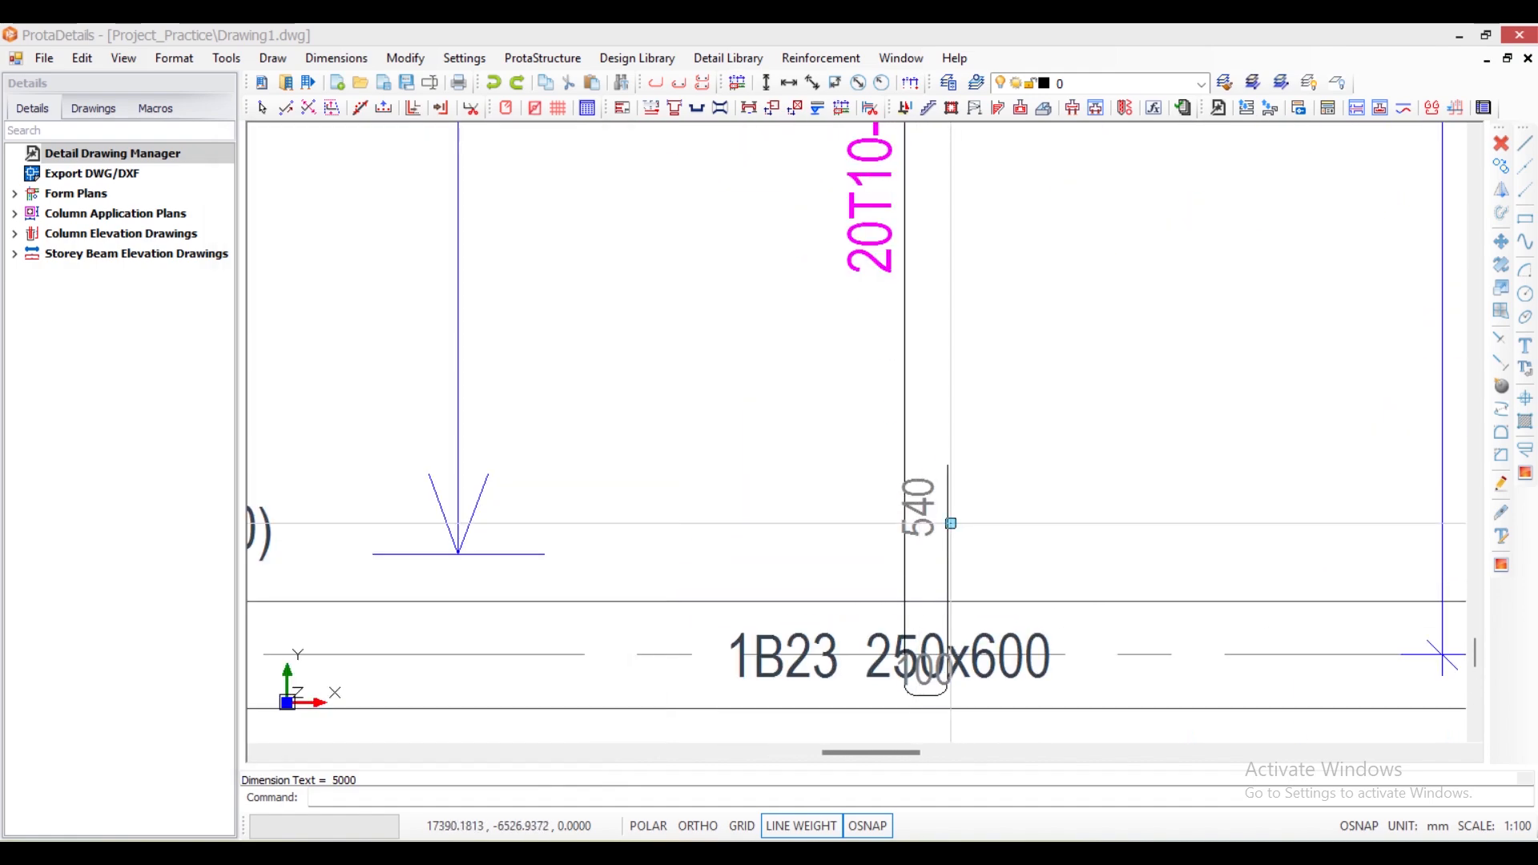
{"action": "left_click", "coordinate": [950, 522]}
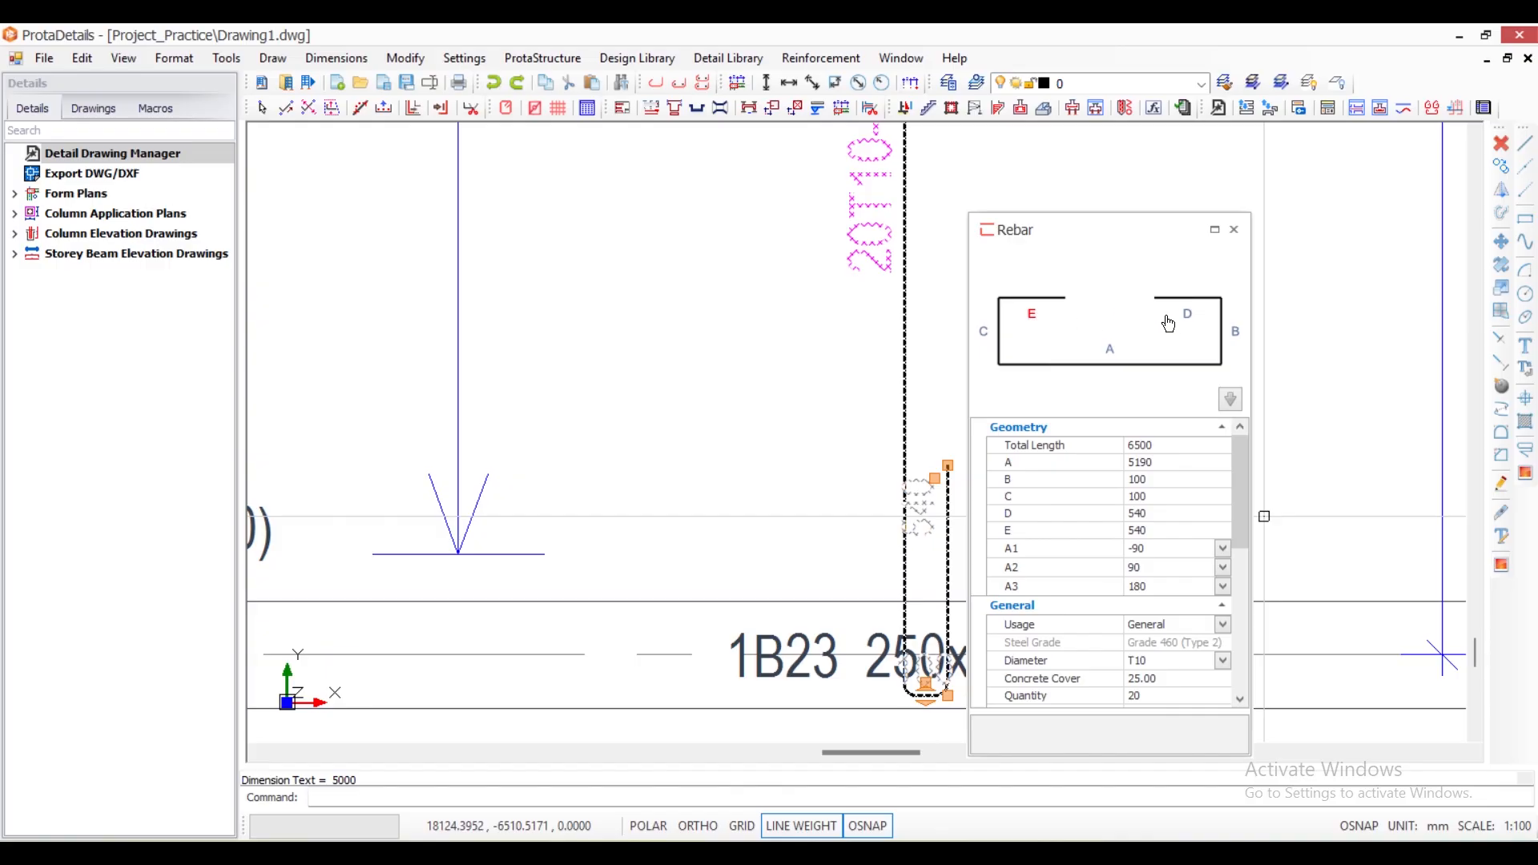
{"action": "left_click", "coordinate": [1138, 514]}
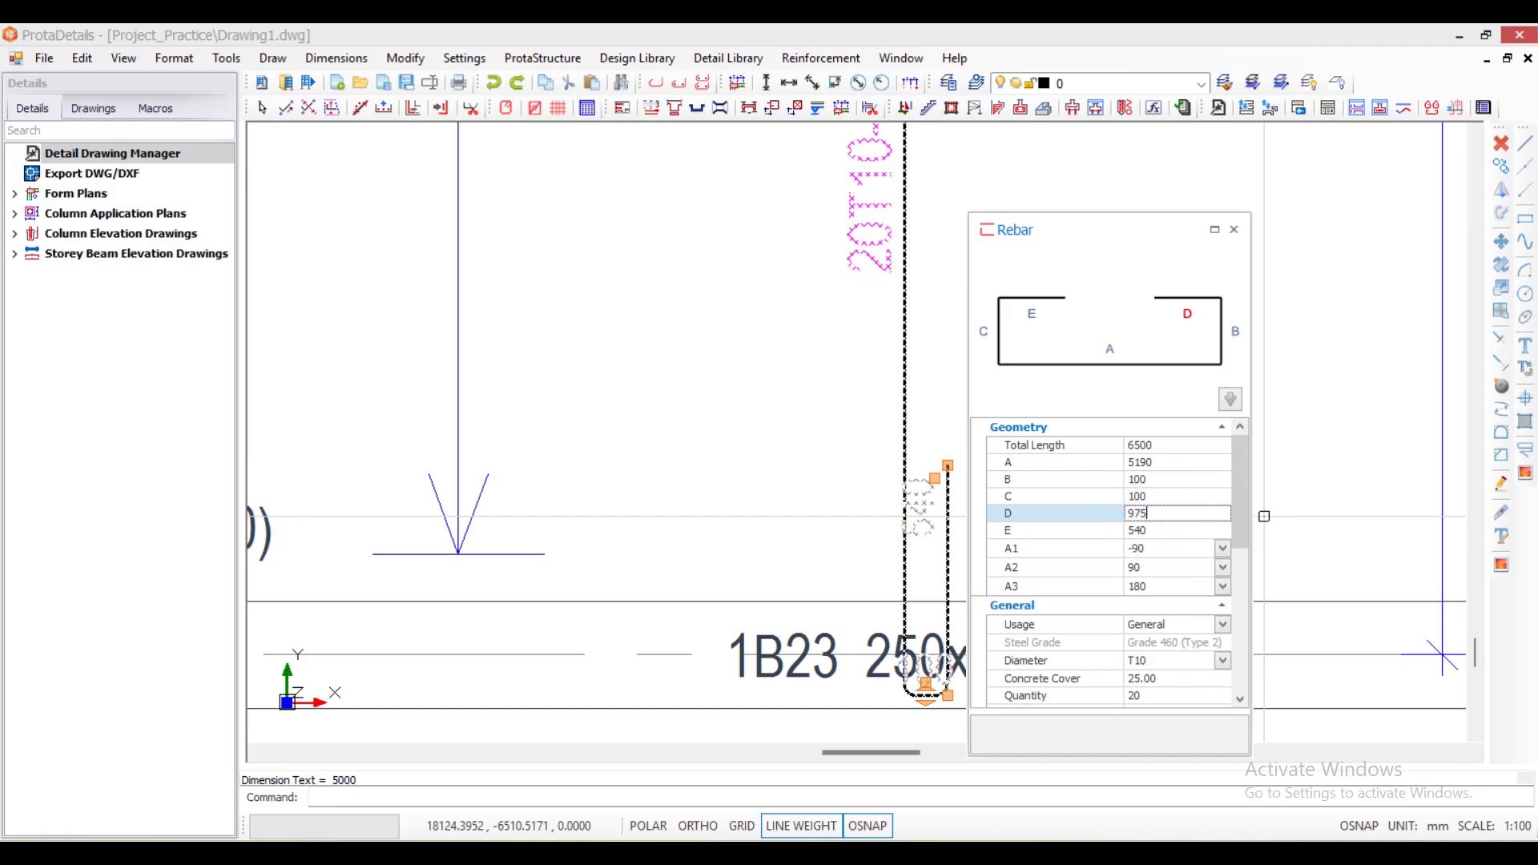
{"action": "left_click", "coordinate": [1141, 532]}
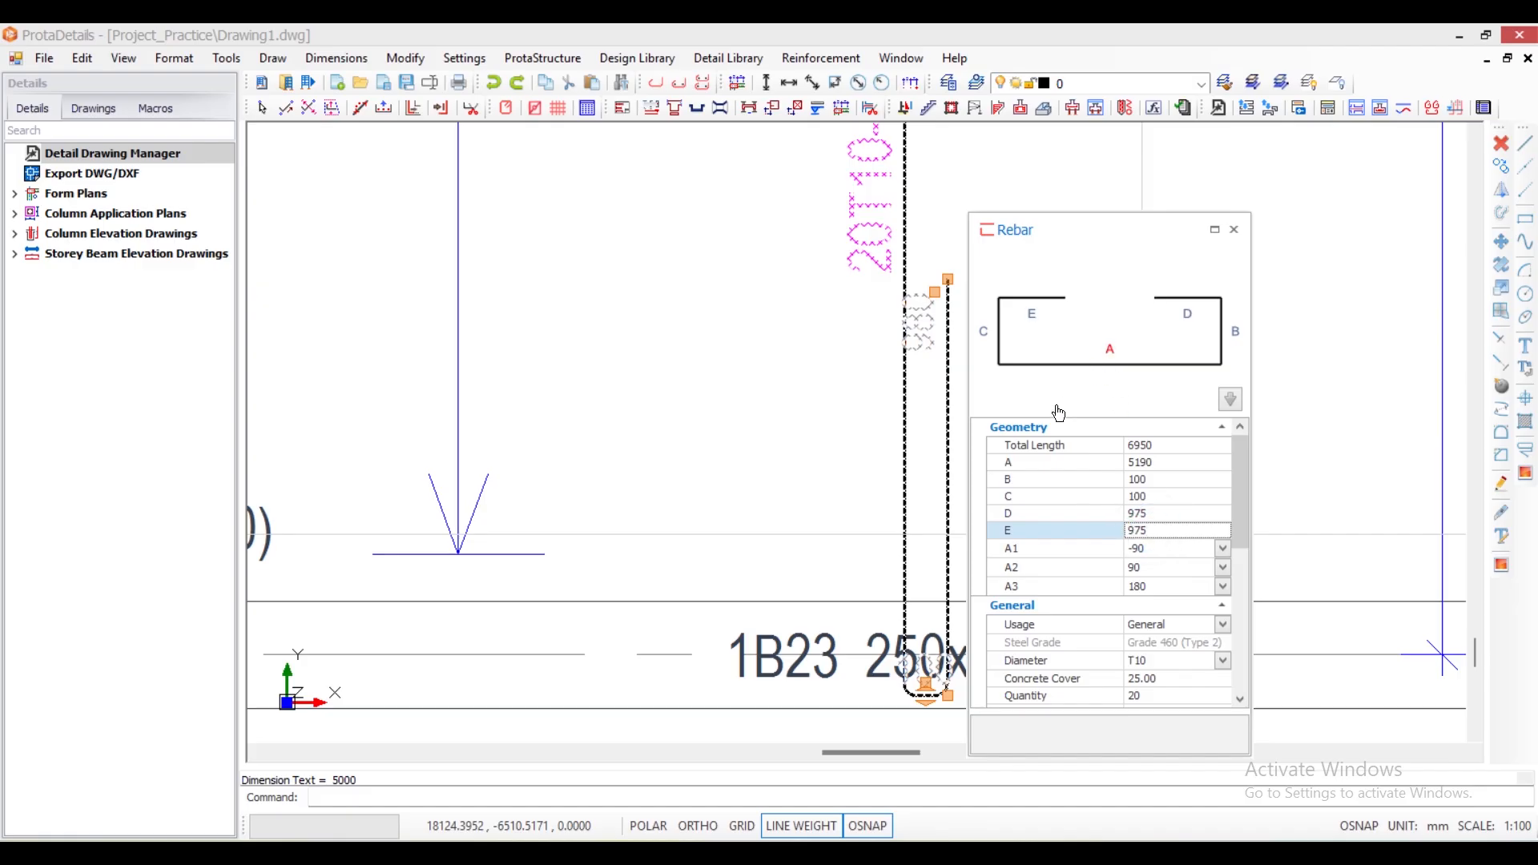
{"action": "type", "text": "975"}
{"action": "left_click", "coordinate": [1140, 496]}
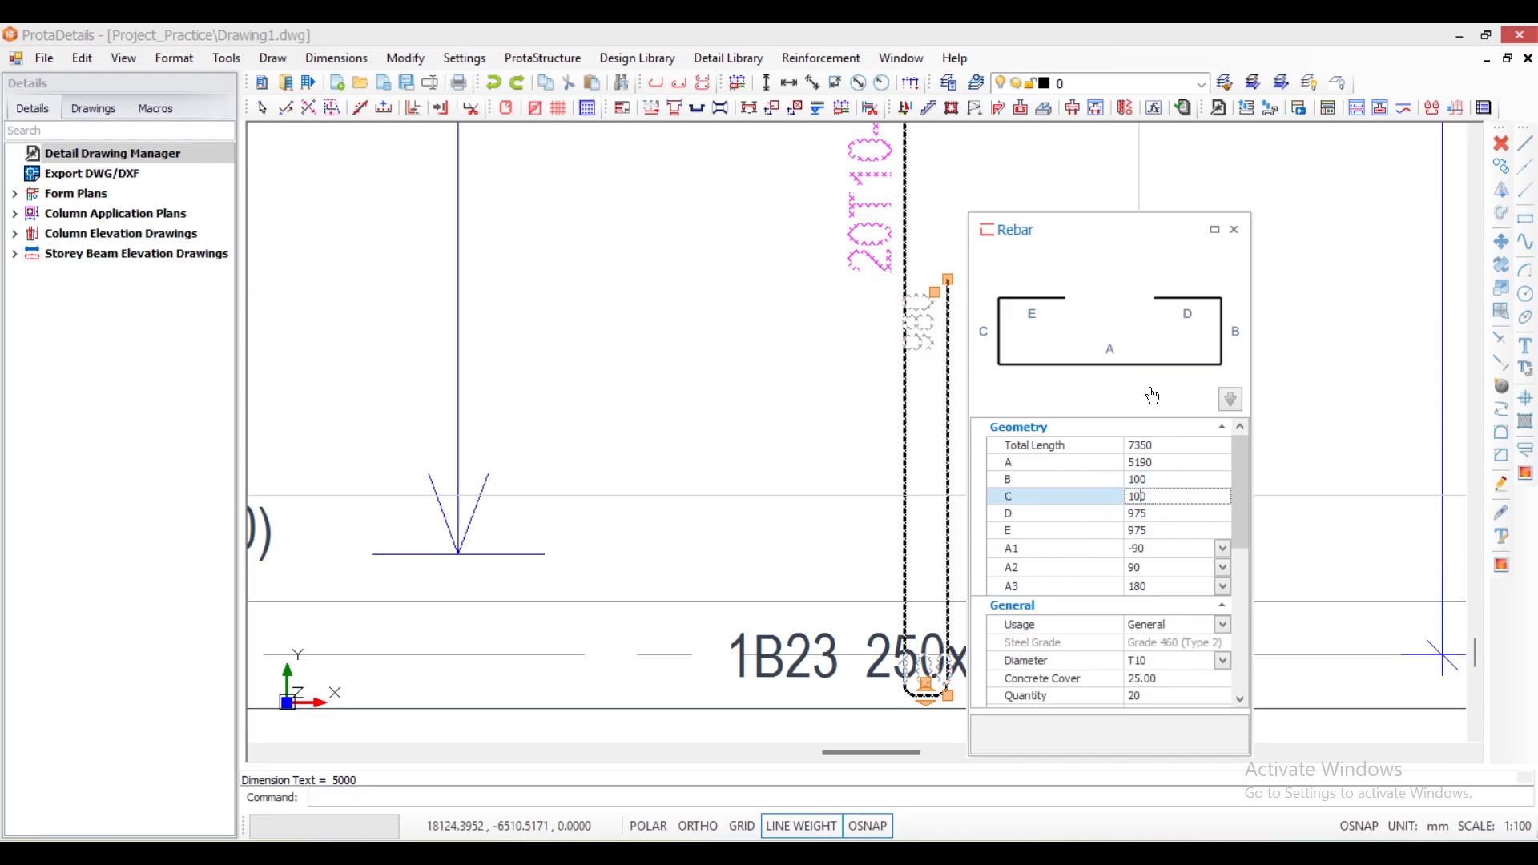
{"action": "left_click", "coordinate": [1234, 231]}
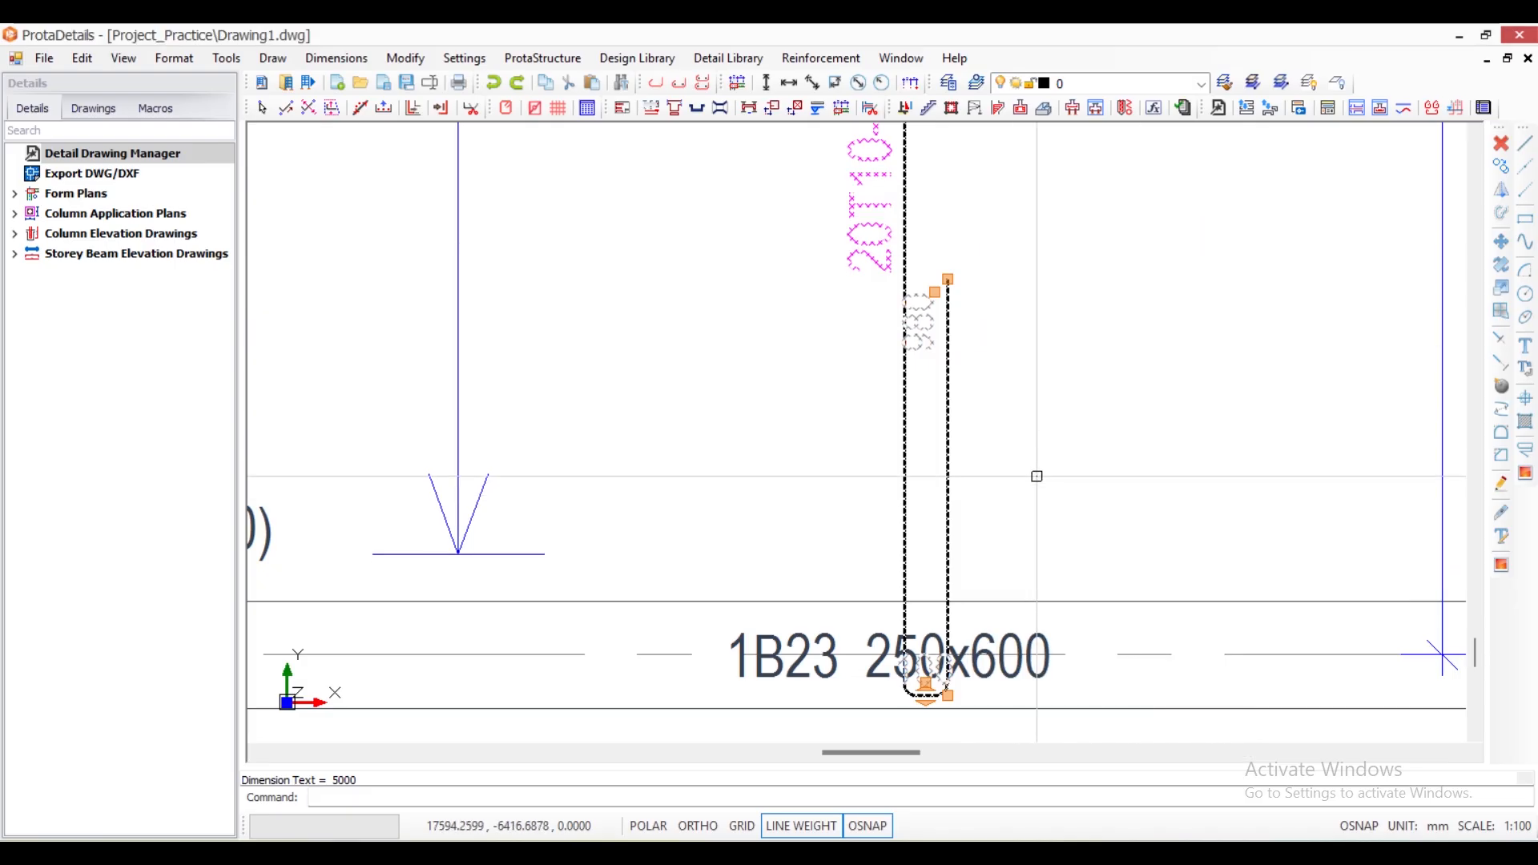
- Set the spacing of slab 1S6's shaped T10 rebar to 200
{"action": "scroll", "coordinate": [1033, 471], "scroll_direction": "up", "scroll_amount": 5}
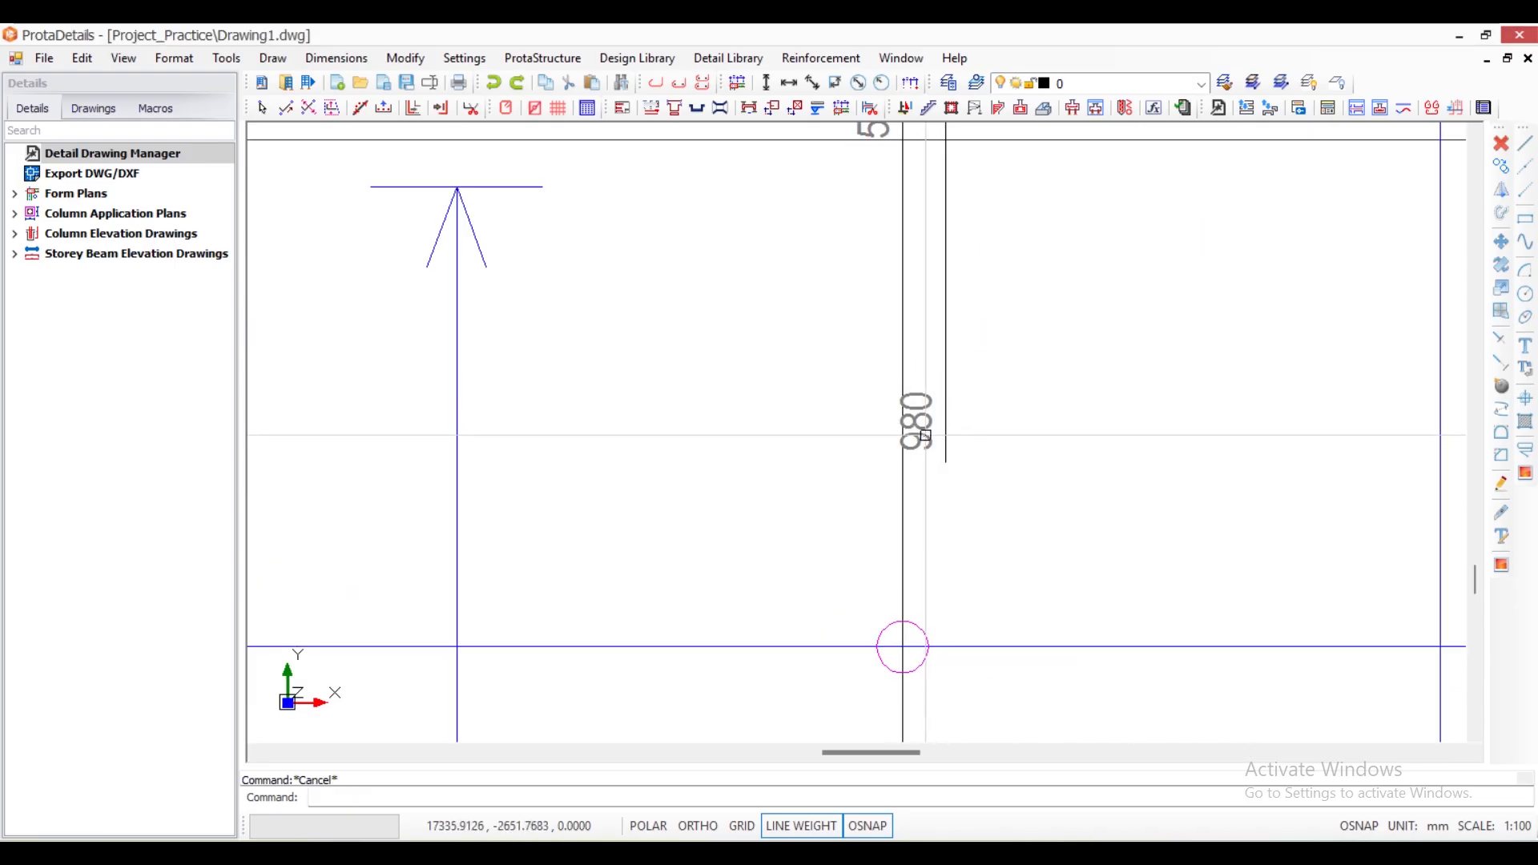
{"action": "scroll", "coordinate": [929, 447], "scroll_direction": "down", "scroll_amount": 5}
{"action": "scroll", "coordinate": [903, 589], "scroll_direction": "up", "scroll_amount": 5}
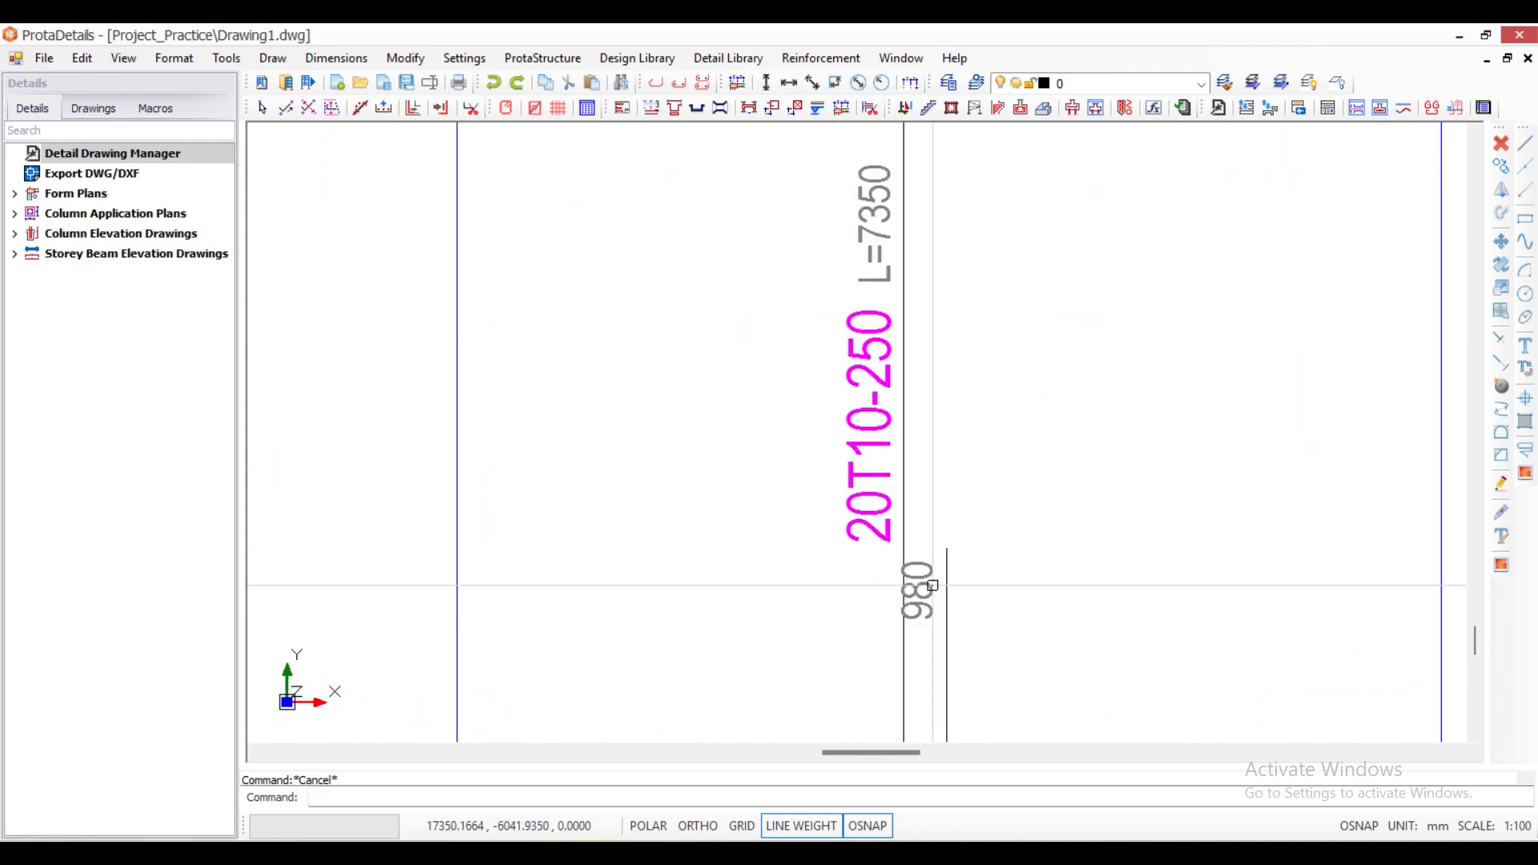
{"action": "scroll", "coordinate": [933, 586], "scroll_direction": "down", "scroll_amount": 5}
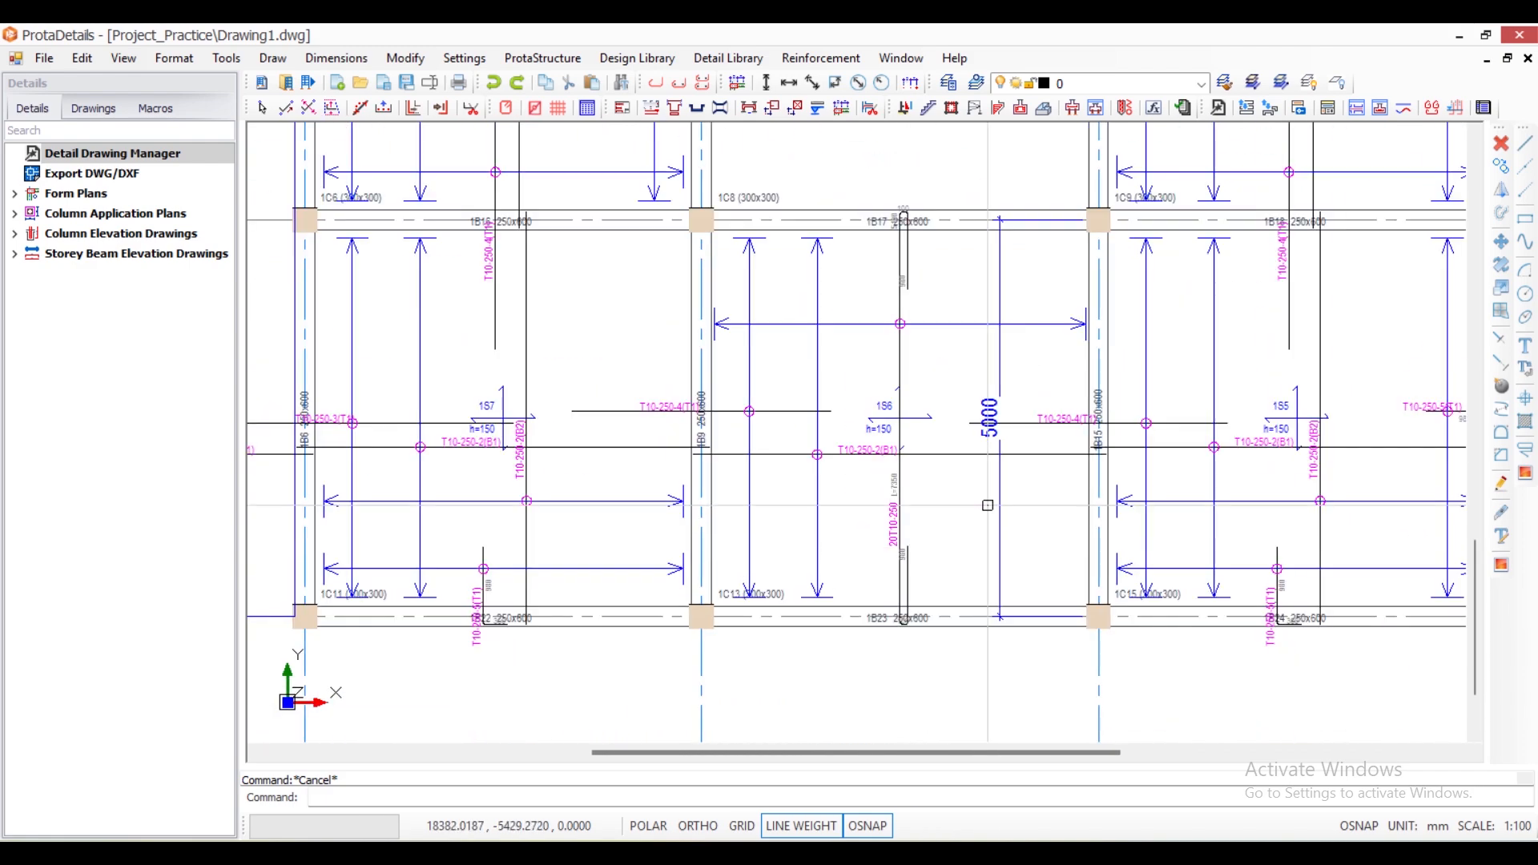
{"action": "scroll", "coordinate": [891, 568], "scroll_direction": "up", "scroll_amount": 5}
{"action": "left_click", "coordinate": [901, 497]}
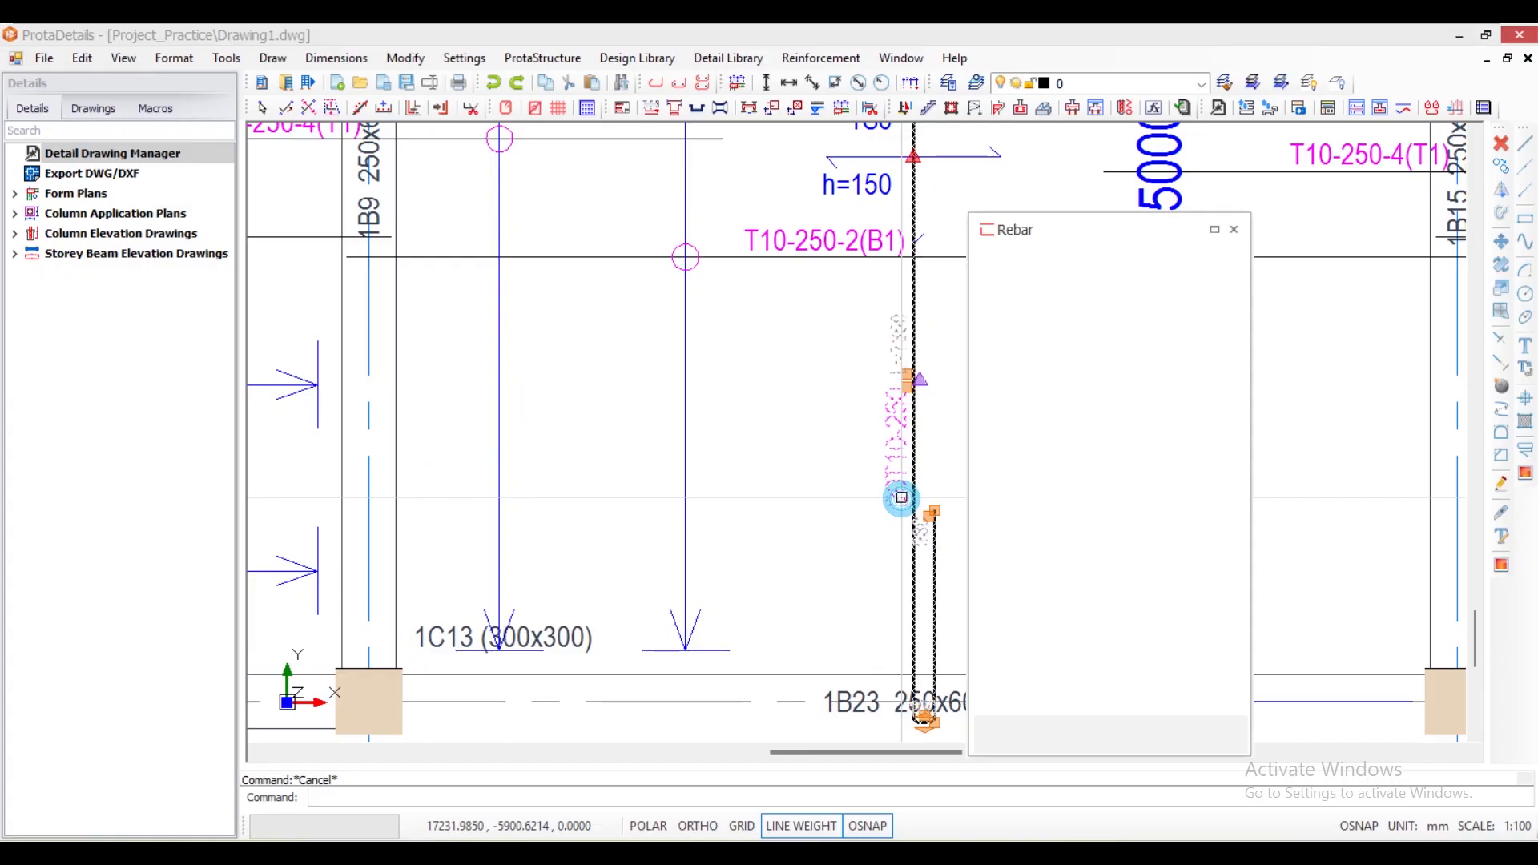
{"action": "left_click_drag", "start_coordinate": [1238, 534], "coordinate": [1247, 584]}
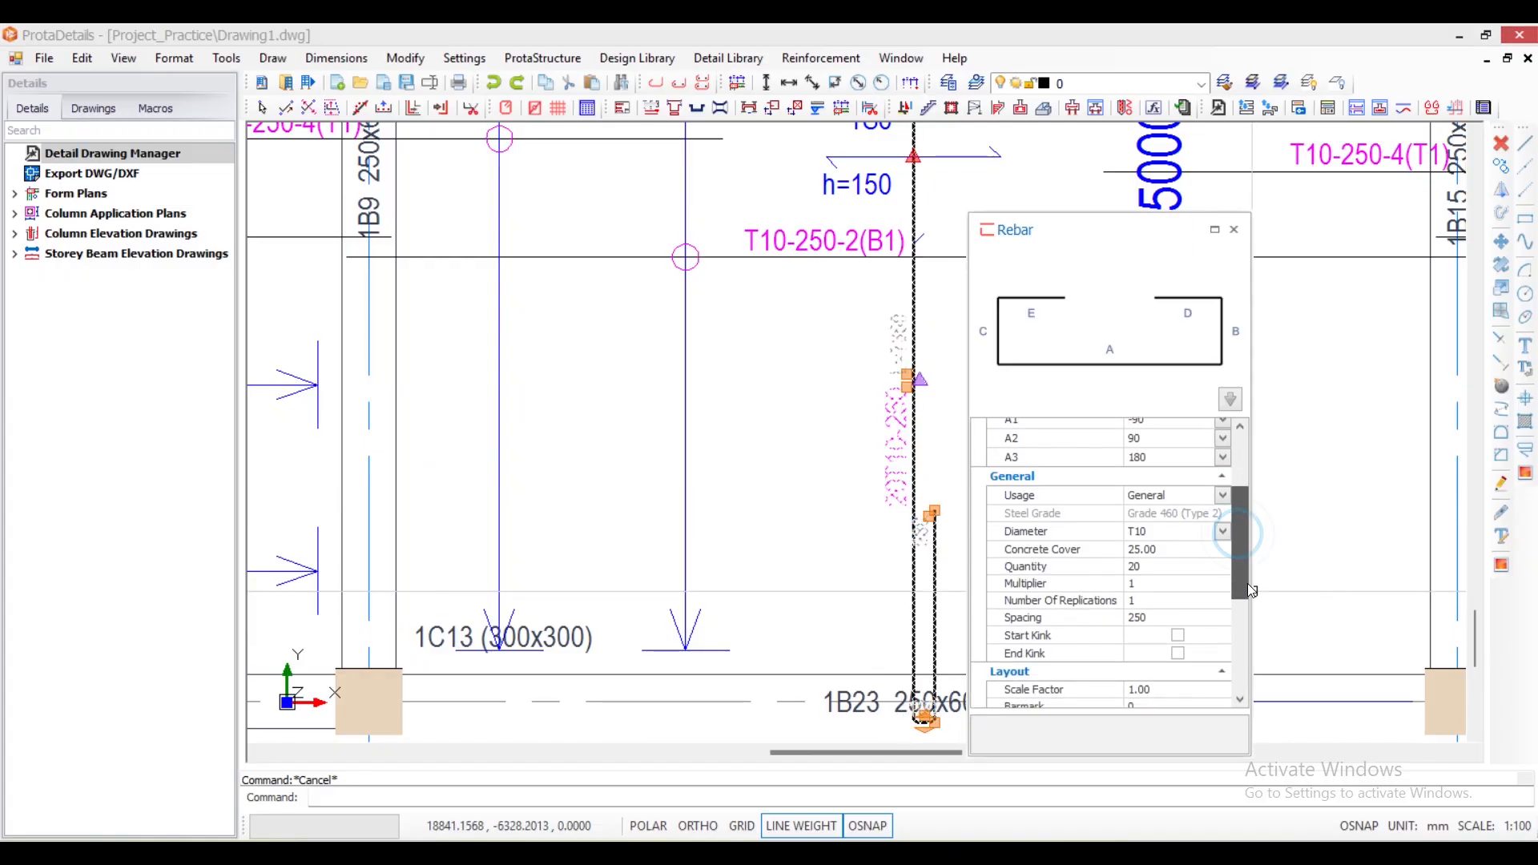
{"action": "left_click", "coordinate": [1138, 617]}
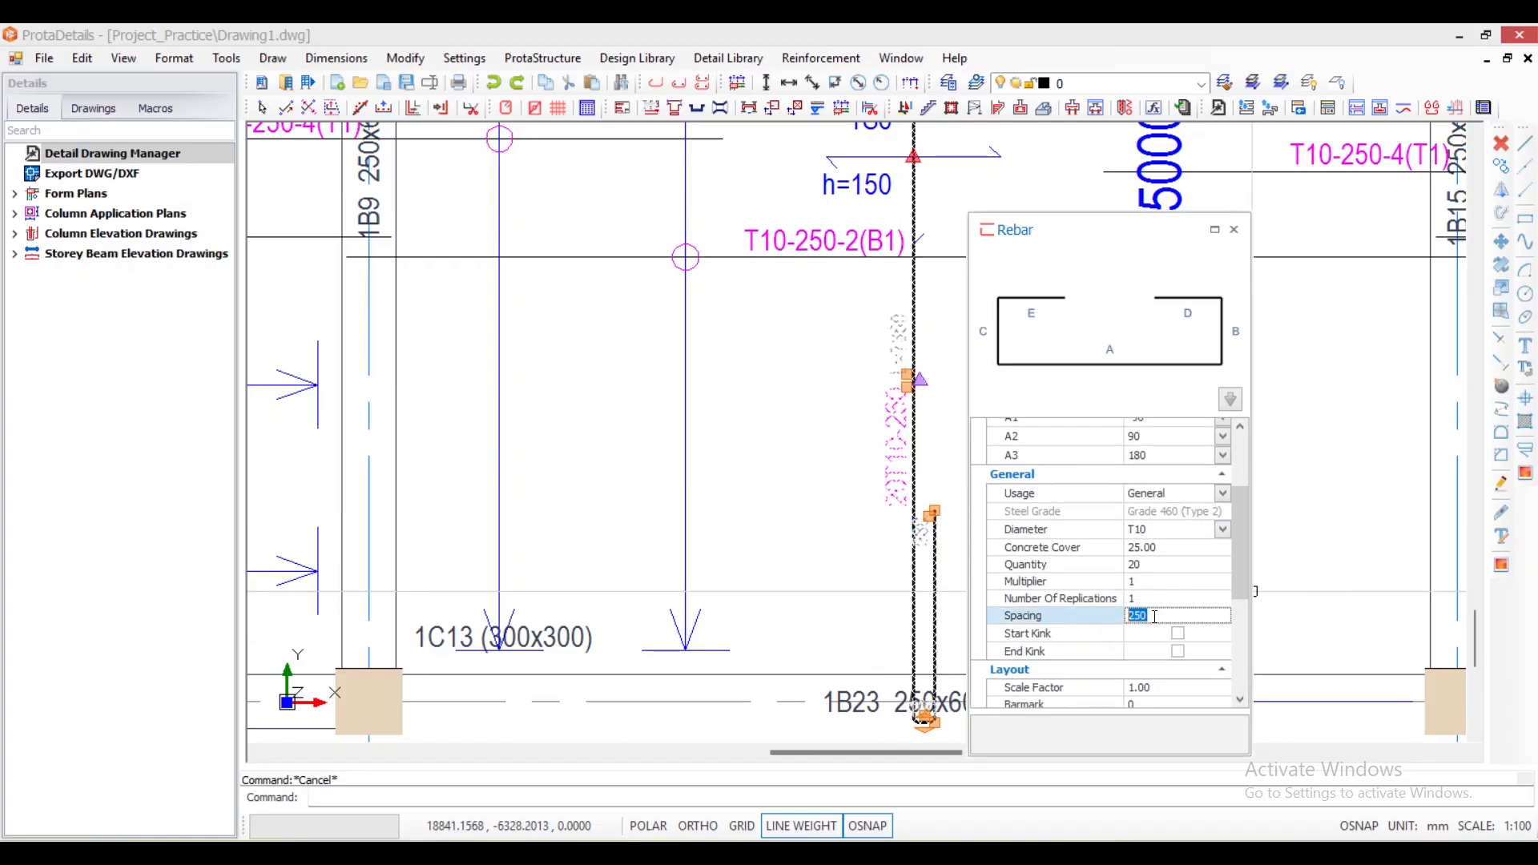
{"action": "left_click", "coordinate": [1150, 578]}
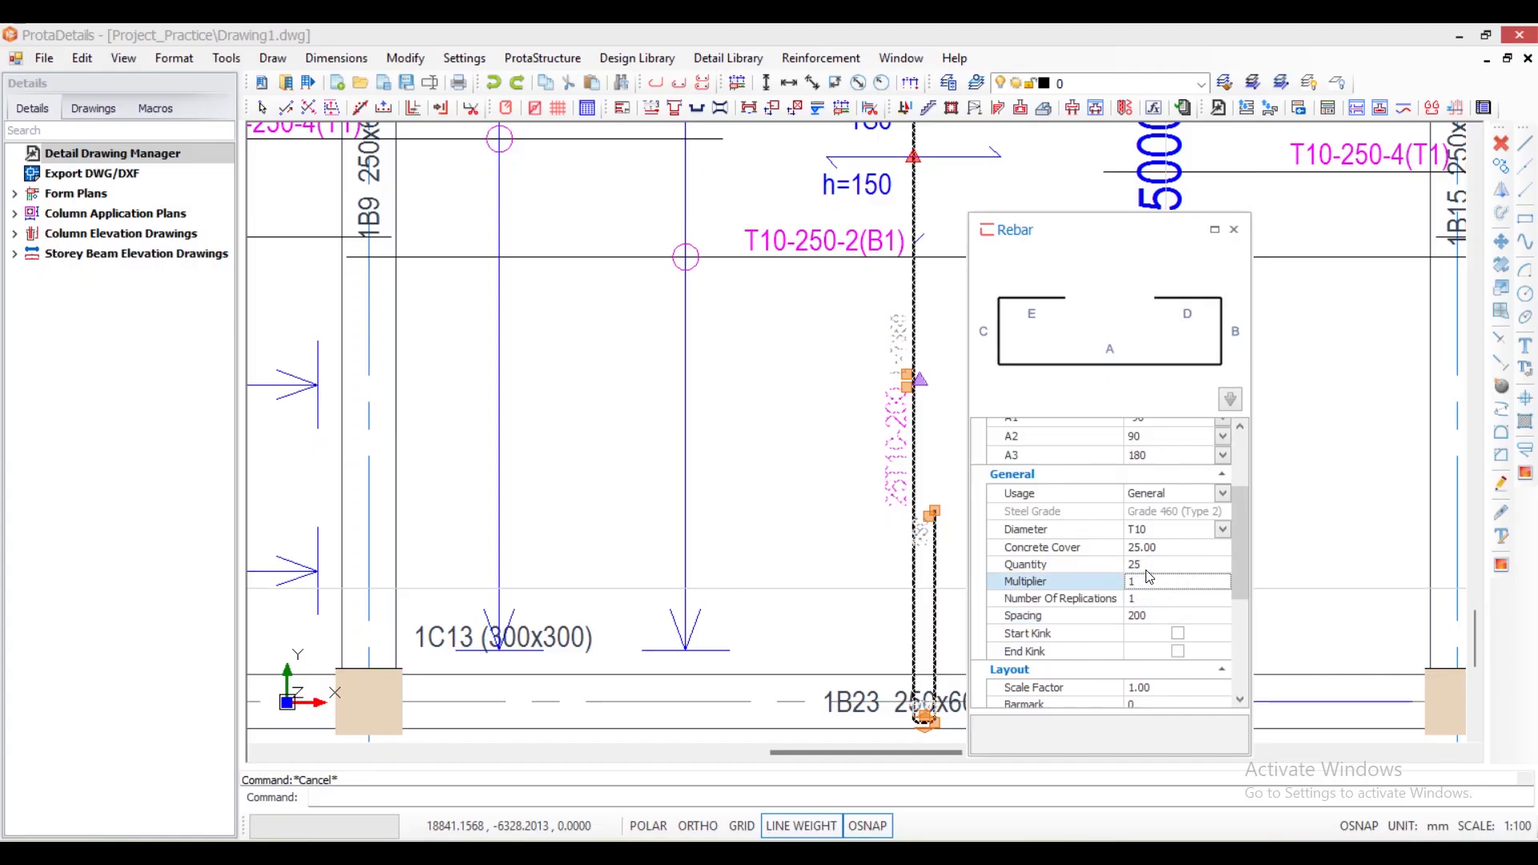
{"action": "left_click", "coordinate": [1234, 230]}
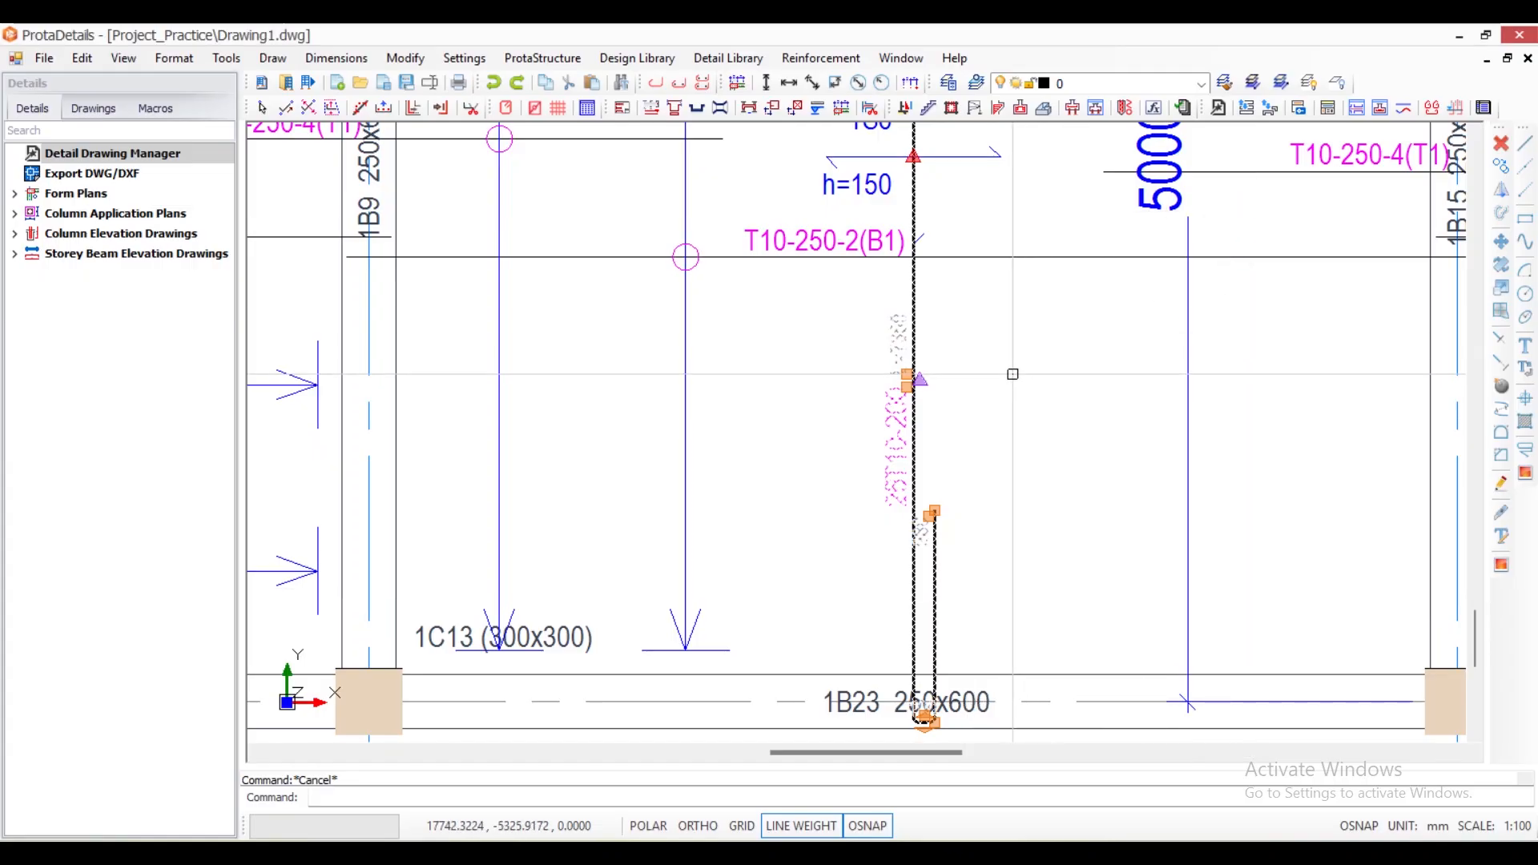
- Examine the shaped bar's label in slab 1S6 and its end legs at beams 1B23 and 1B17
{"action": "scroll", "coordinate": [893, 474], "scroll_direction": "up", "scroll_amount": 2}
{"action": "scroll", "coordinate": [893, 474], "scroll_direction": "up", "scroll_amount": 1}
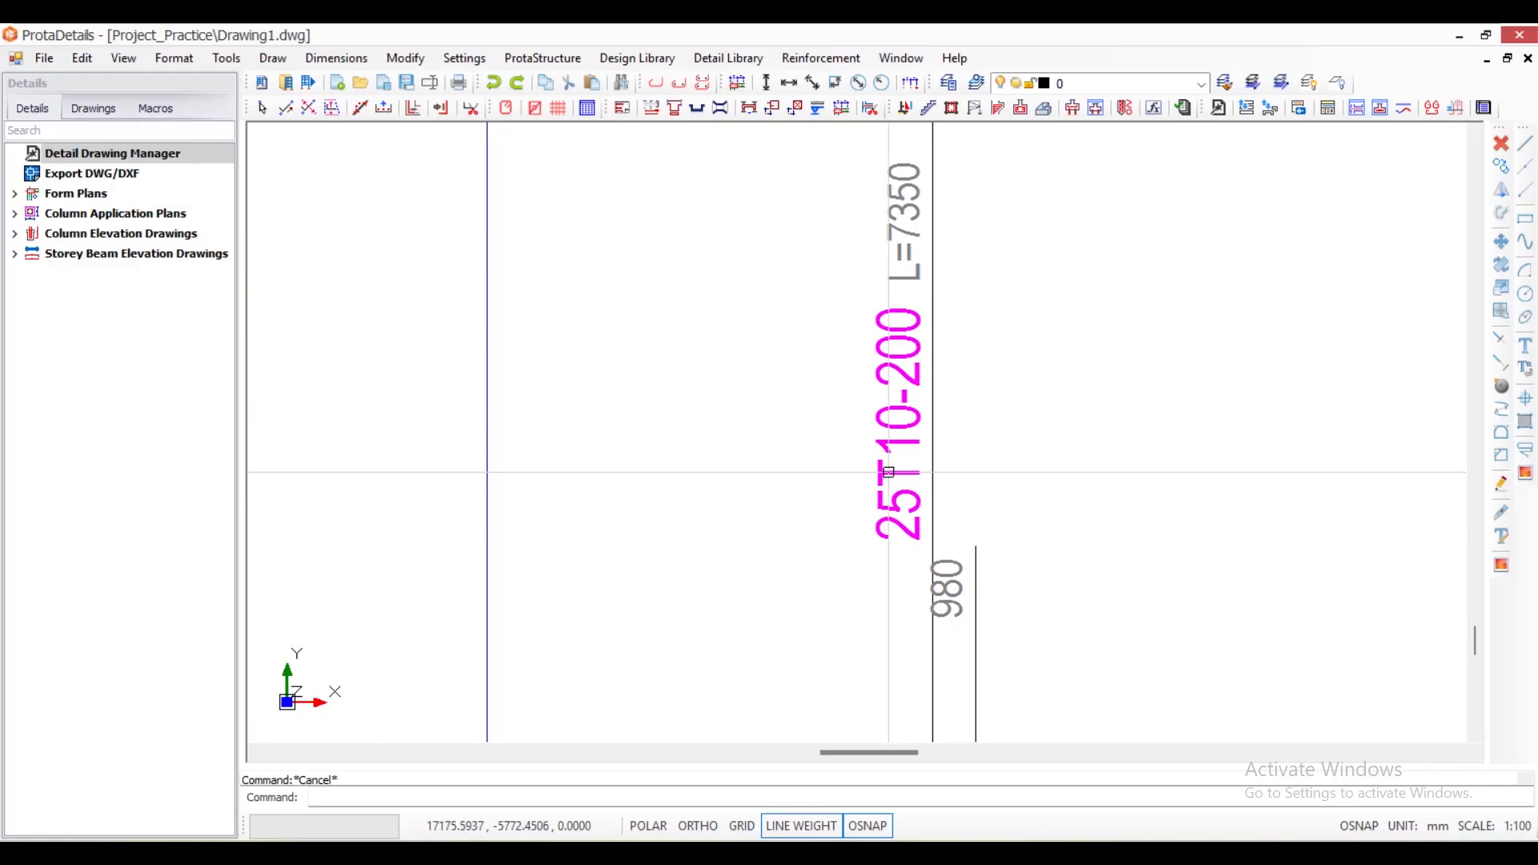
{"action": "scroll", "coordinate": [866, 472], "scroll_direction": "down", "scroll_amount": 4}
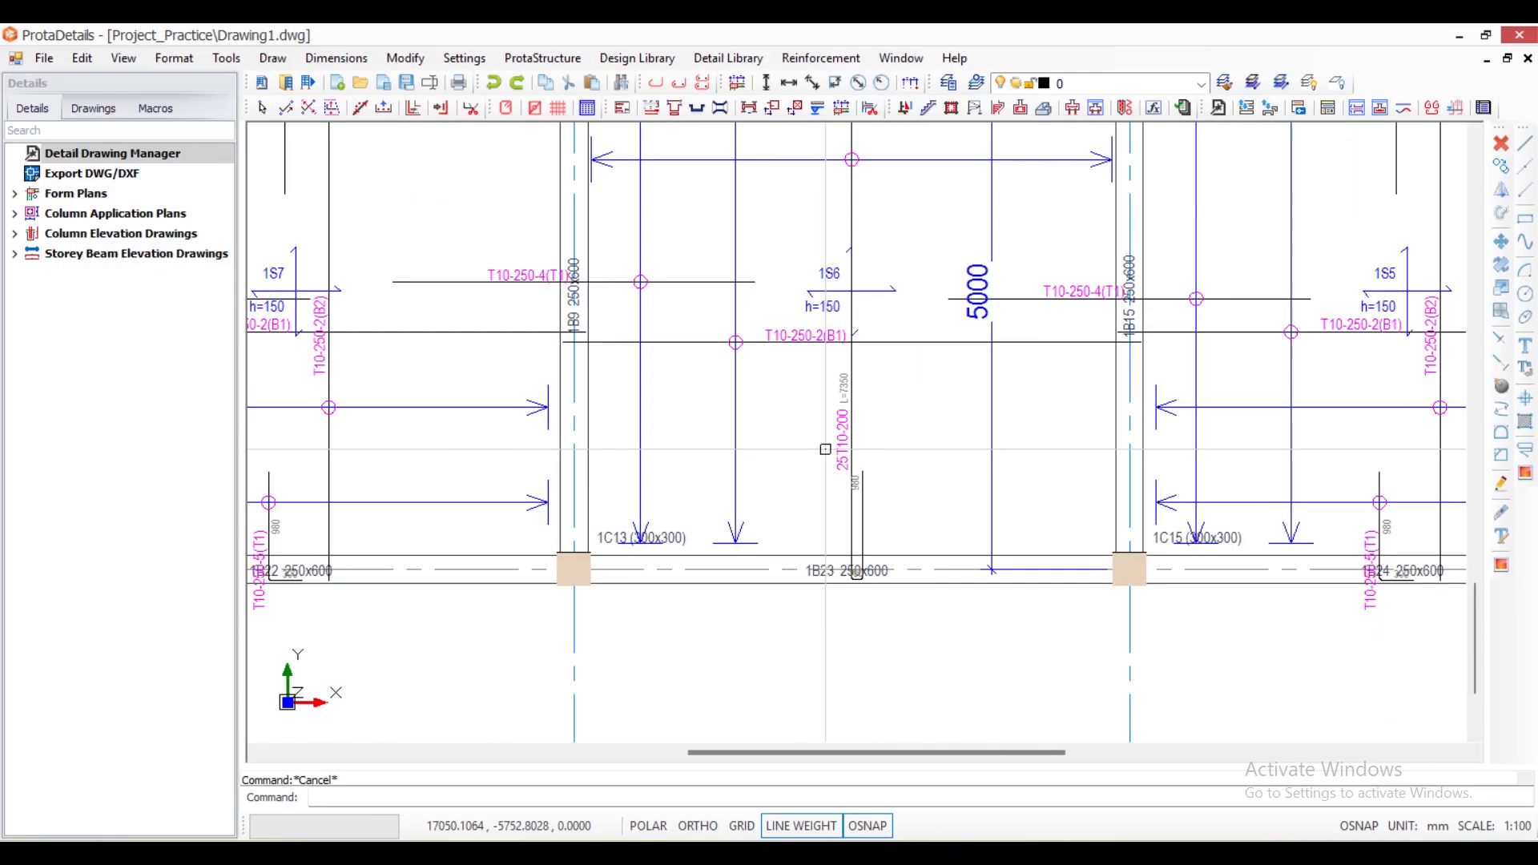
{"action": "scroll", "coordinate": [909, 360], "scroll_direction": "up", "scroll_amount": 2}
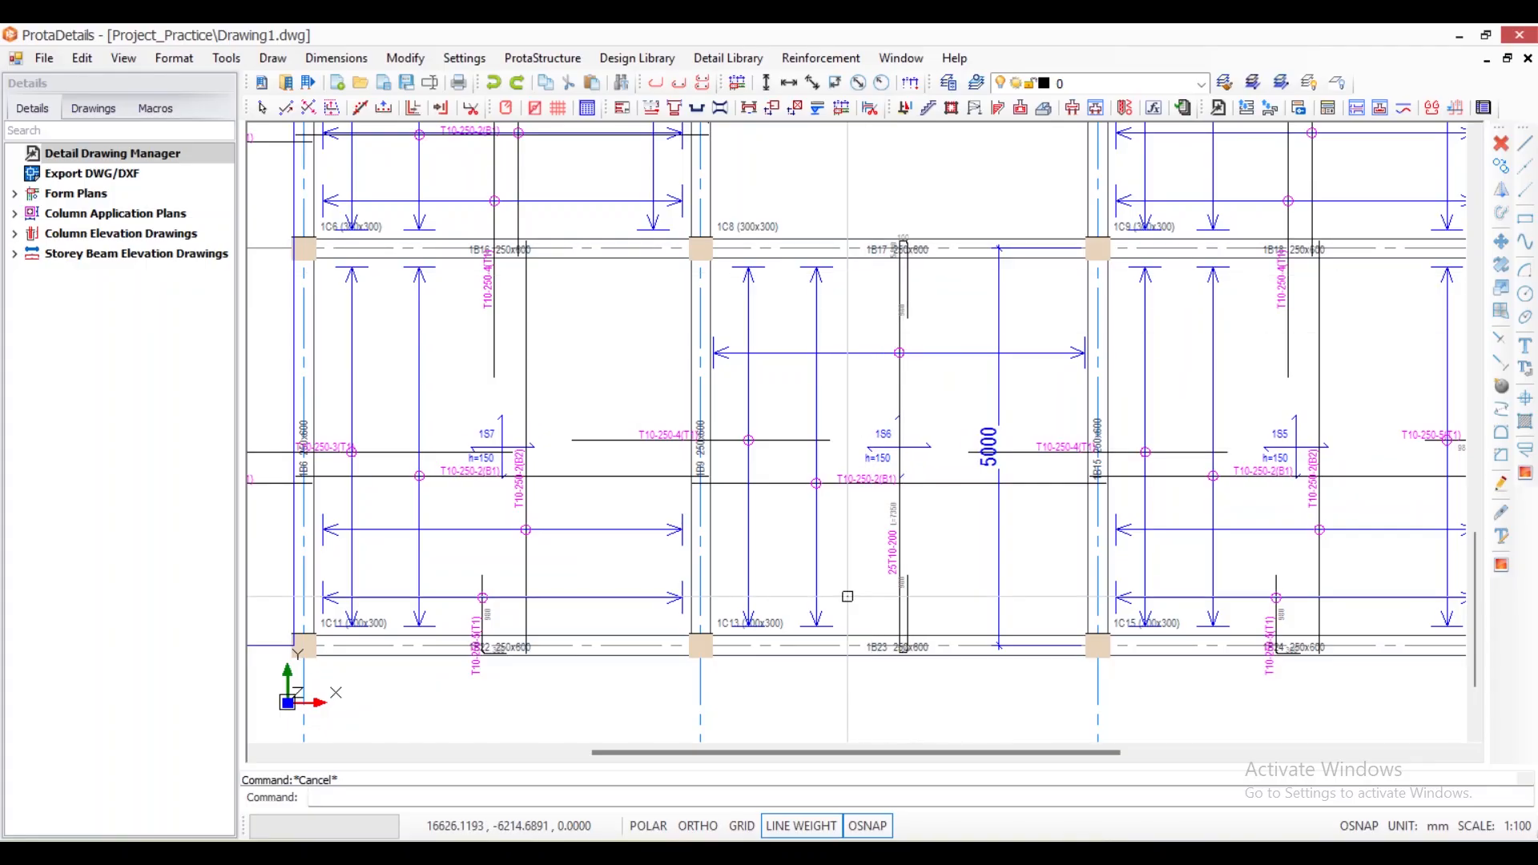
{"action": "scroll", "coordinate": [914, 632], "scroll_direction": "down", "scroll_amount": 2}
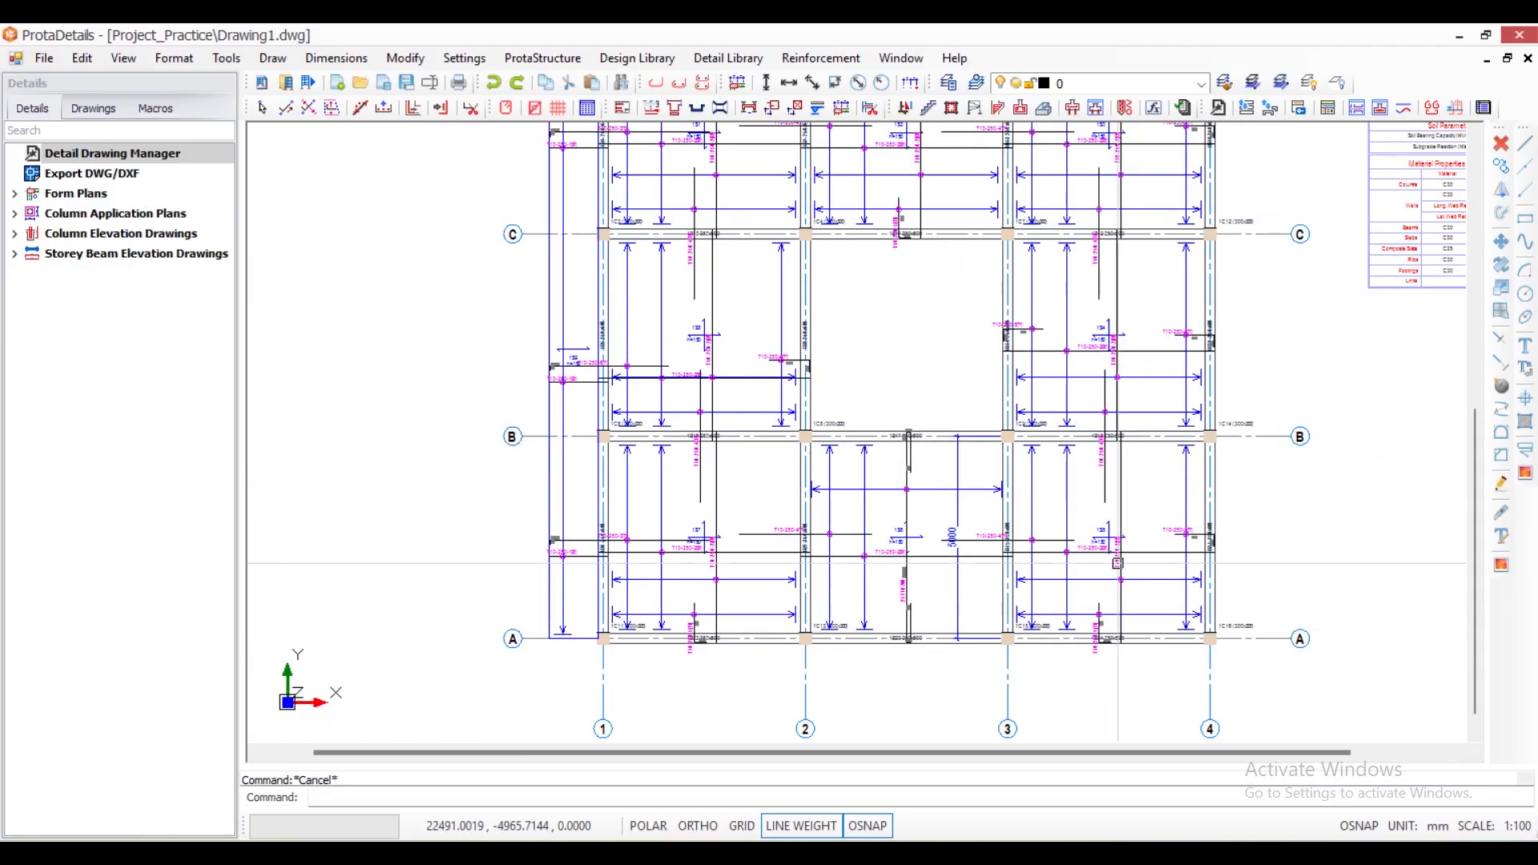
{"action": "scroll", "coordinate": [906, 474], "scroll_direction": "up", "scroll_amount": 5}
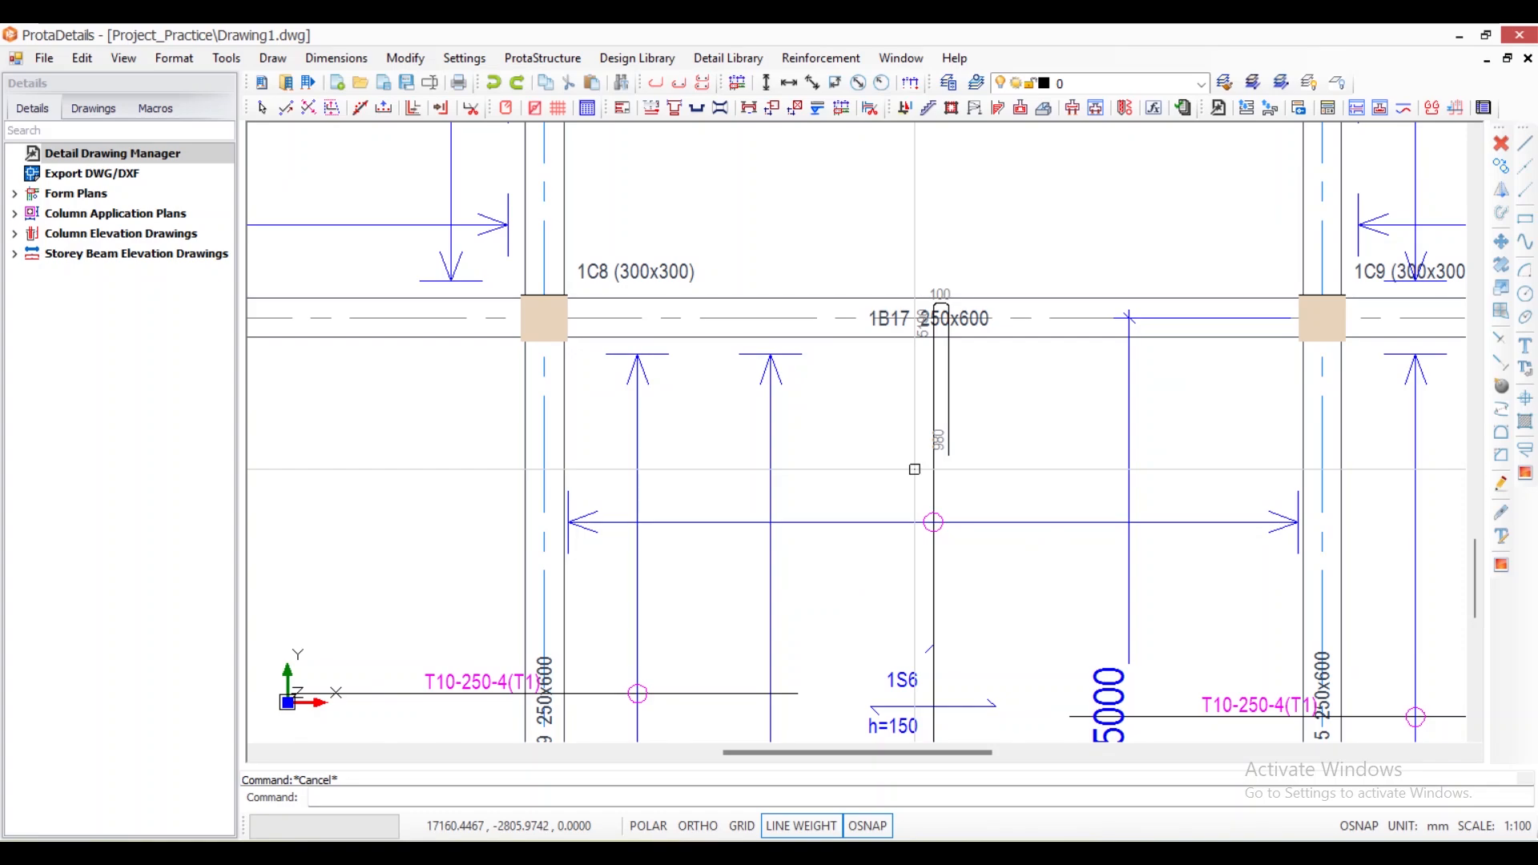
- Generate a Landscape quantity table for the whole floor plan with new barmarks, place it beside the material properties table and inspect the shaped bar's row
{"action": "scroll", "coordinate": [915, 469], "scroll_direction": "down", "scroll_amount": 5}
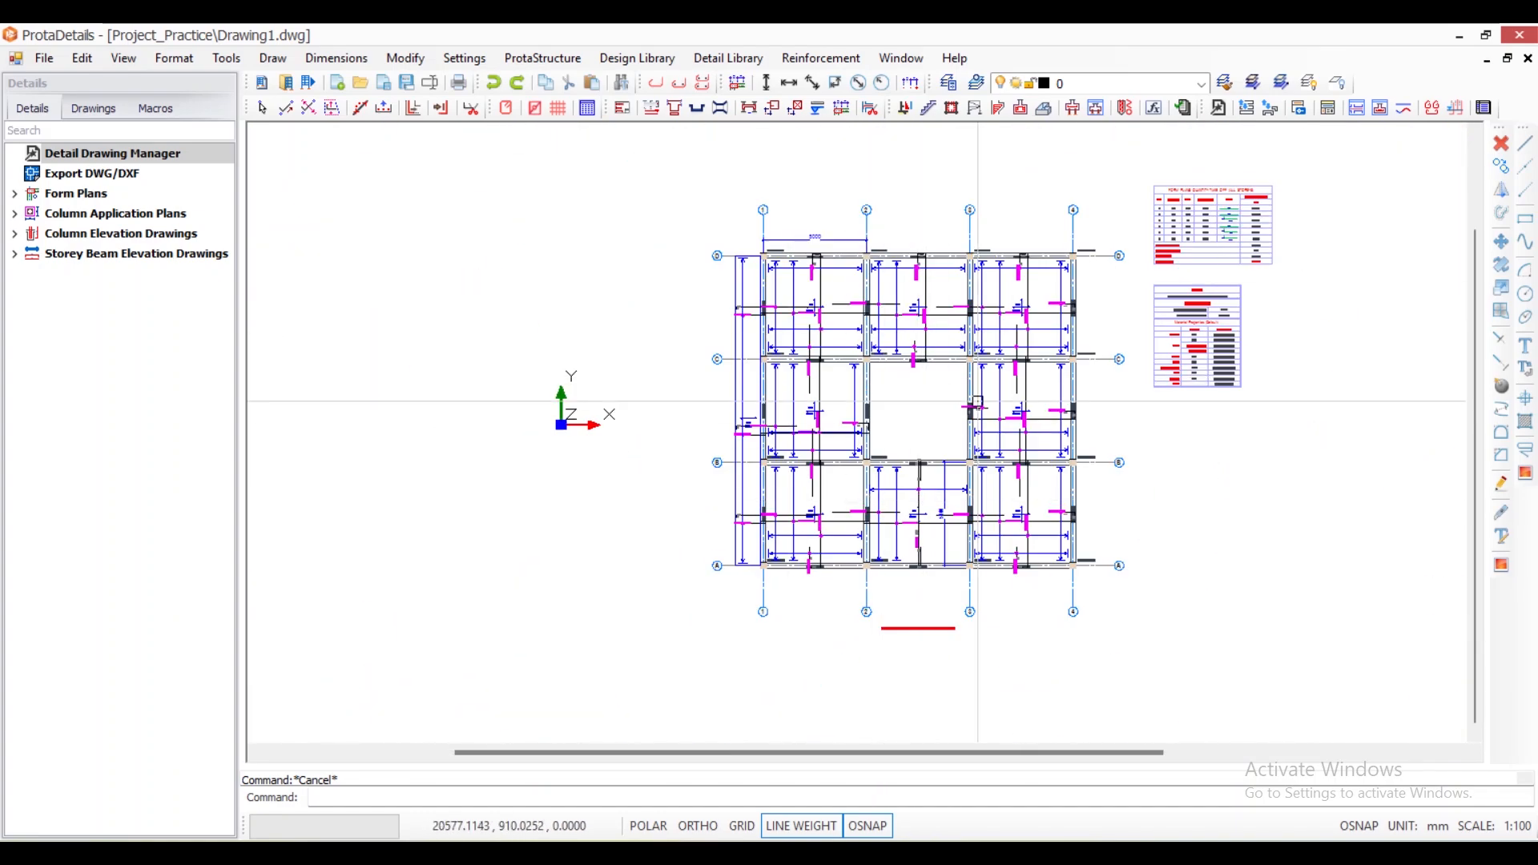
{"action": "left_click", "coordinate": [695, 184]}
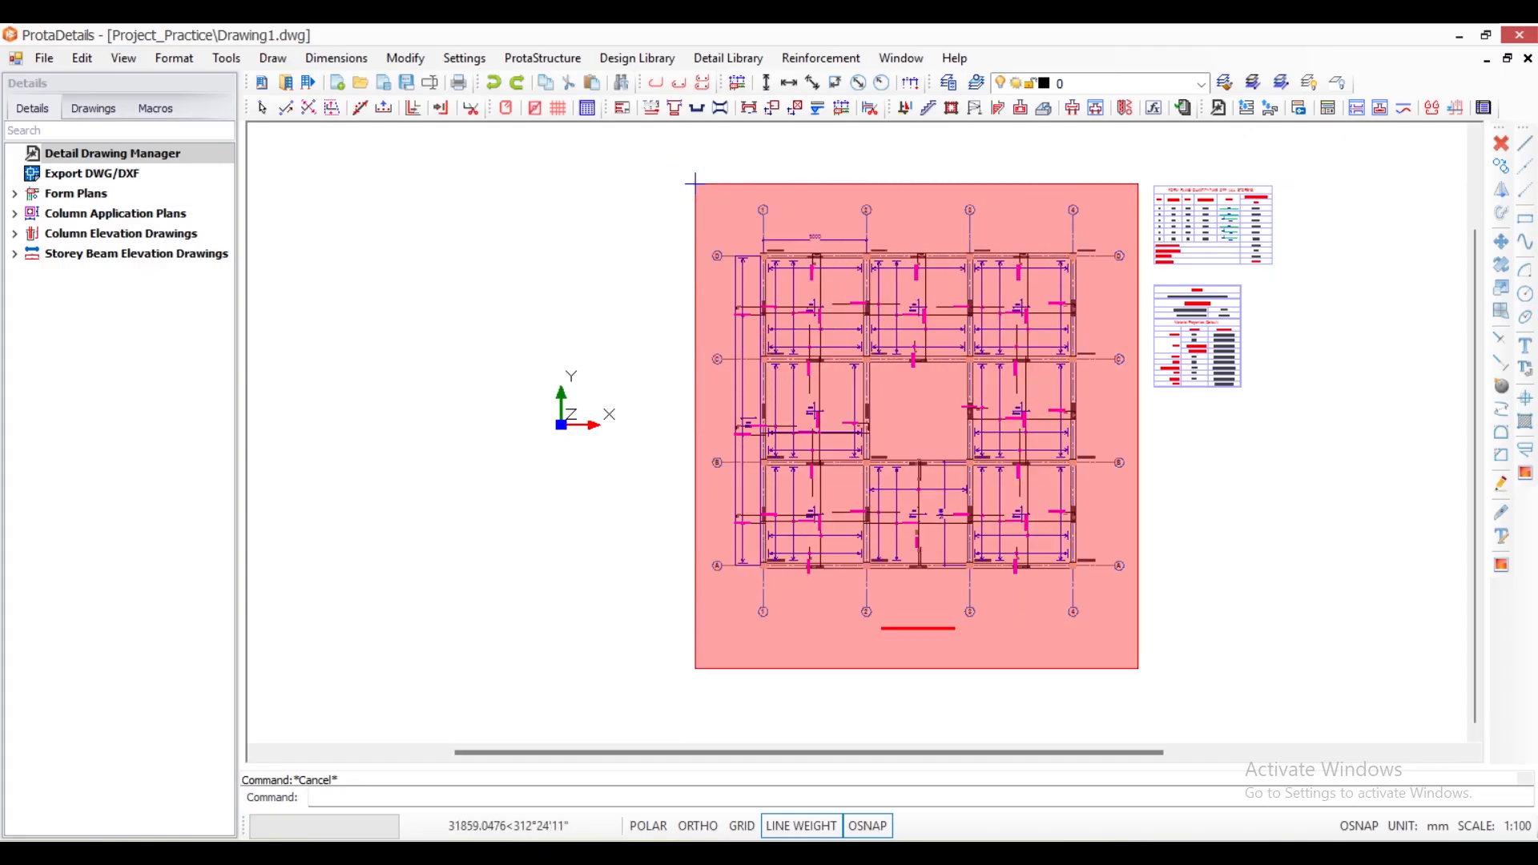
{"action": "left_click", "coordinate": [1138, 669]}
{"action": "right_click", "coordinate": [928, 434]}
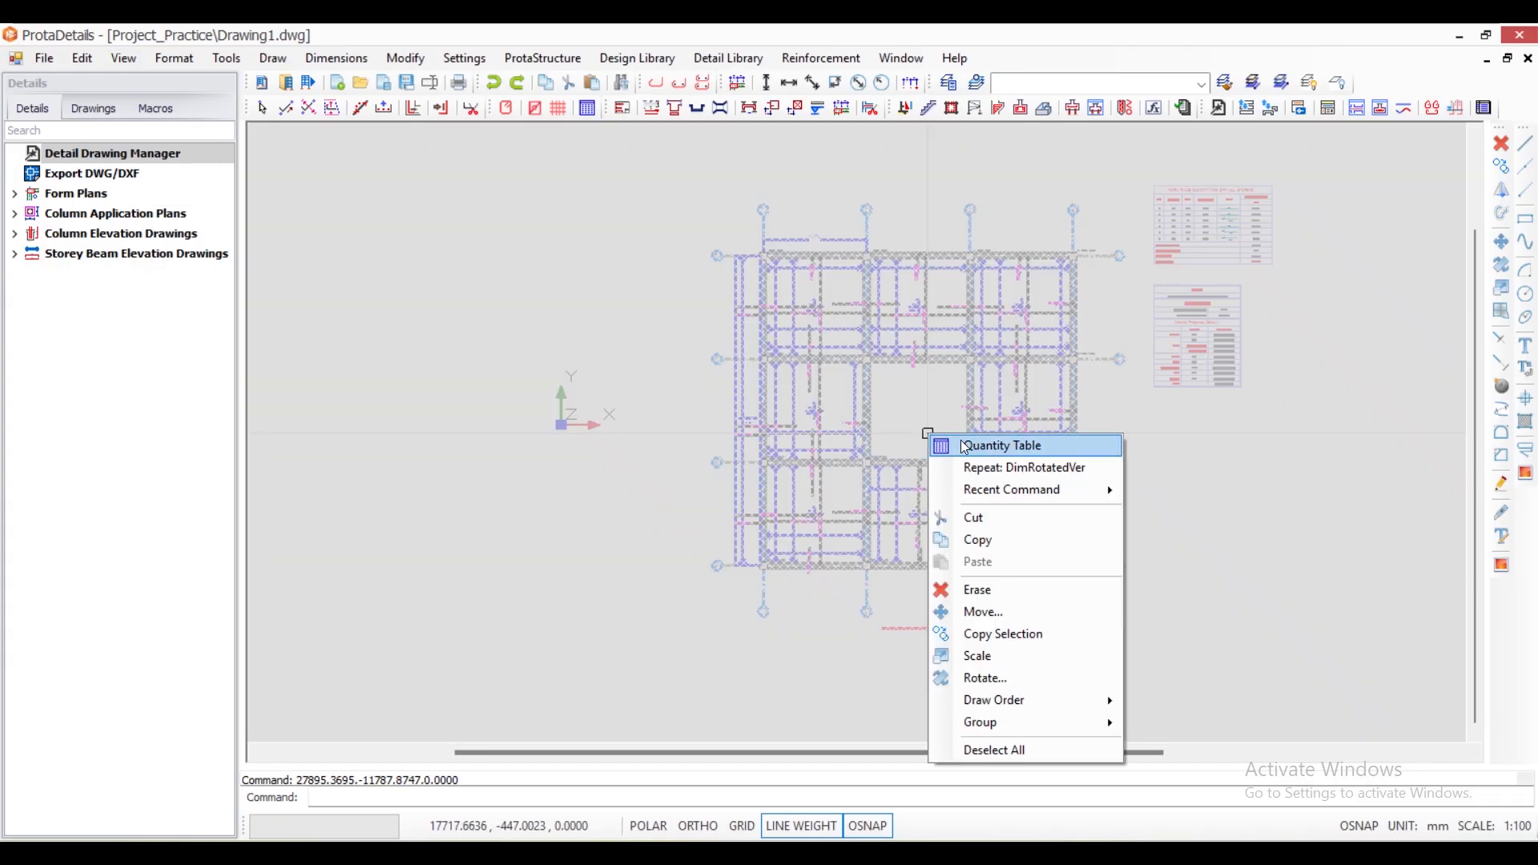
{"action": "left_click", "coordinate": [965, 446]}
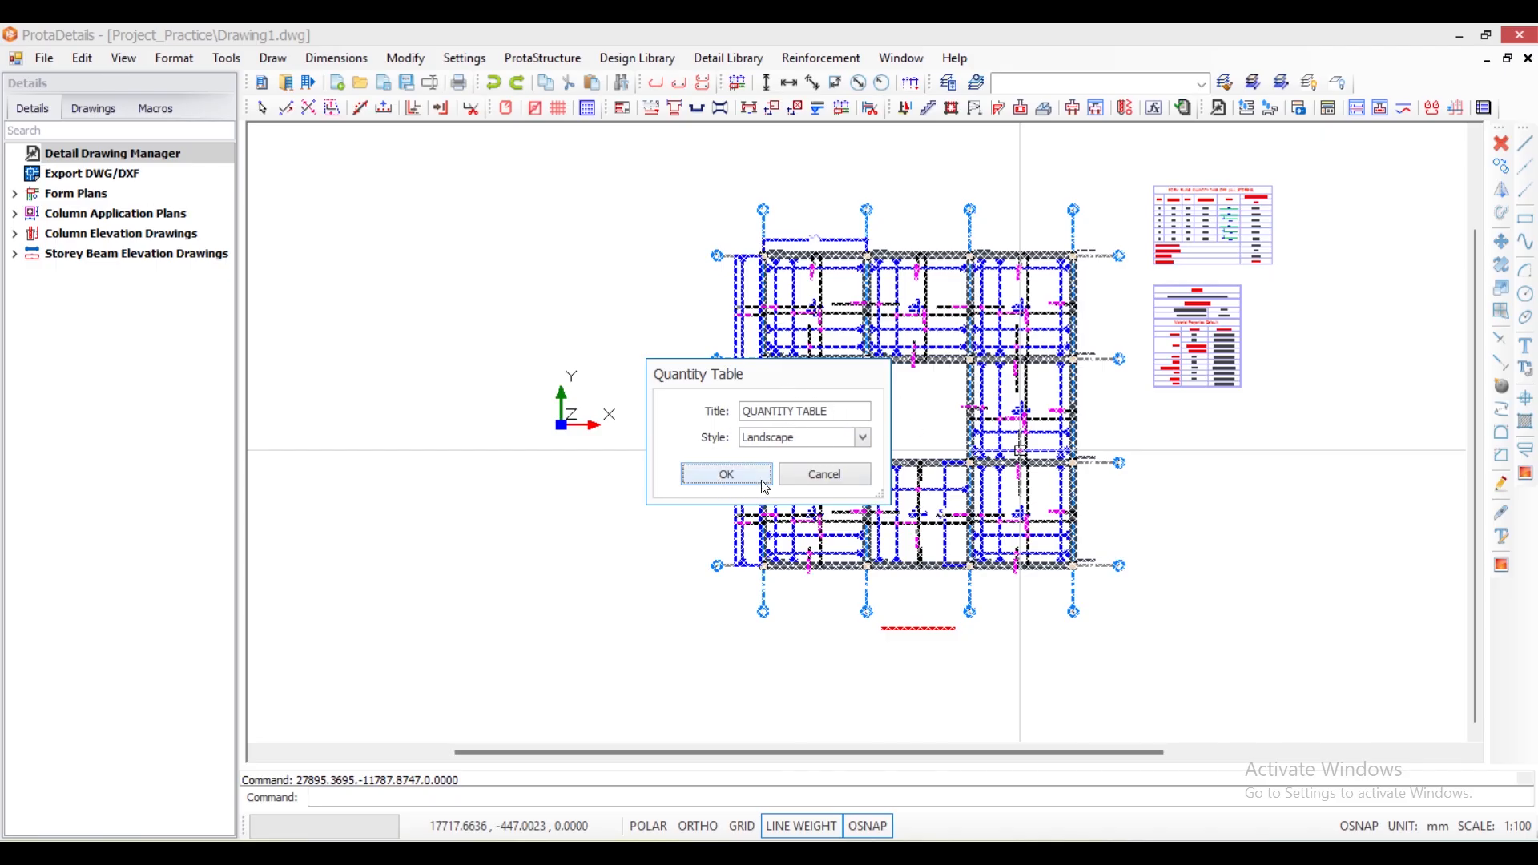
{"action": "left_click", "coordinate": [726, 474]}
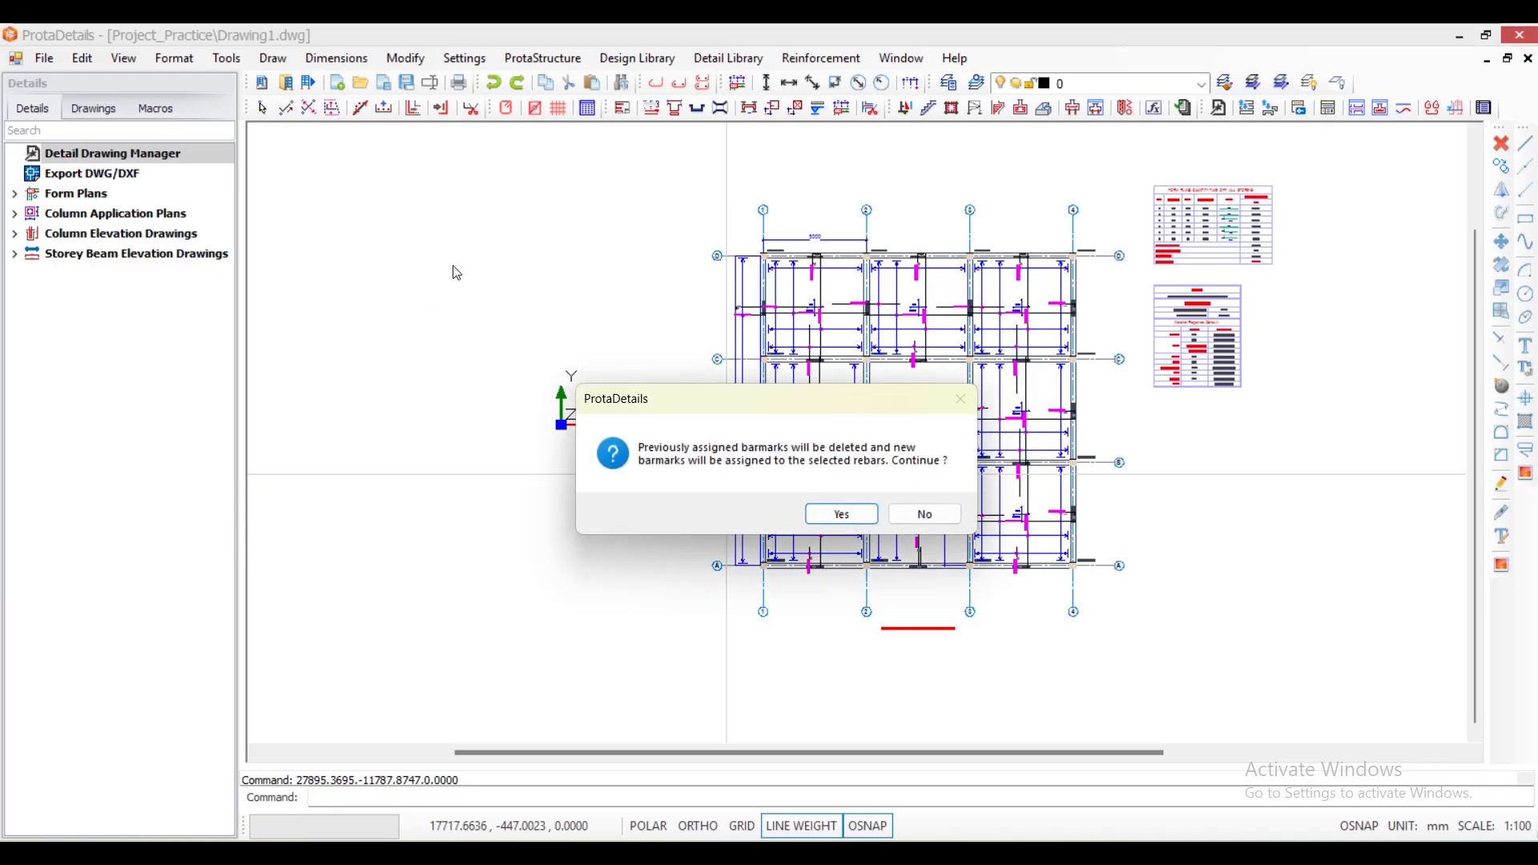
{"action": "left_click", "coordinate": [838, 515]}
{"action": "left_click", "coordinate": [1289, 304]}
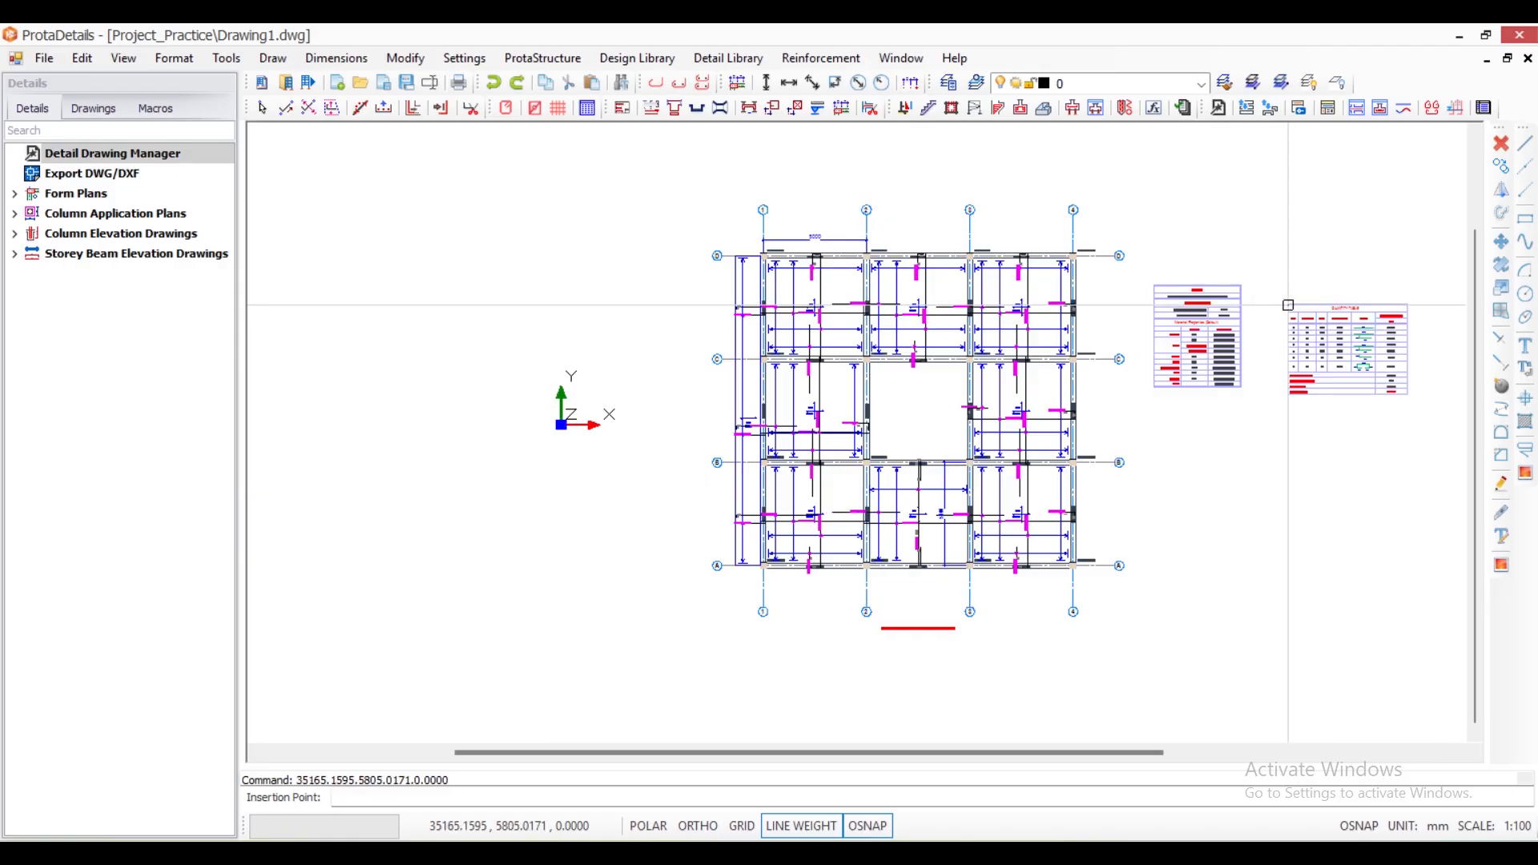
{"action": "scroll", "coordinate": [1392, 342], "scroll_direction": "up", "scroll_amount": 6}
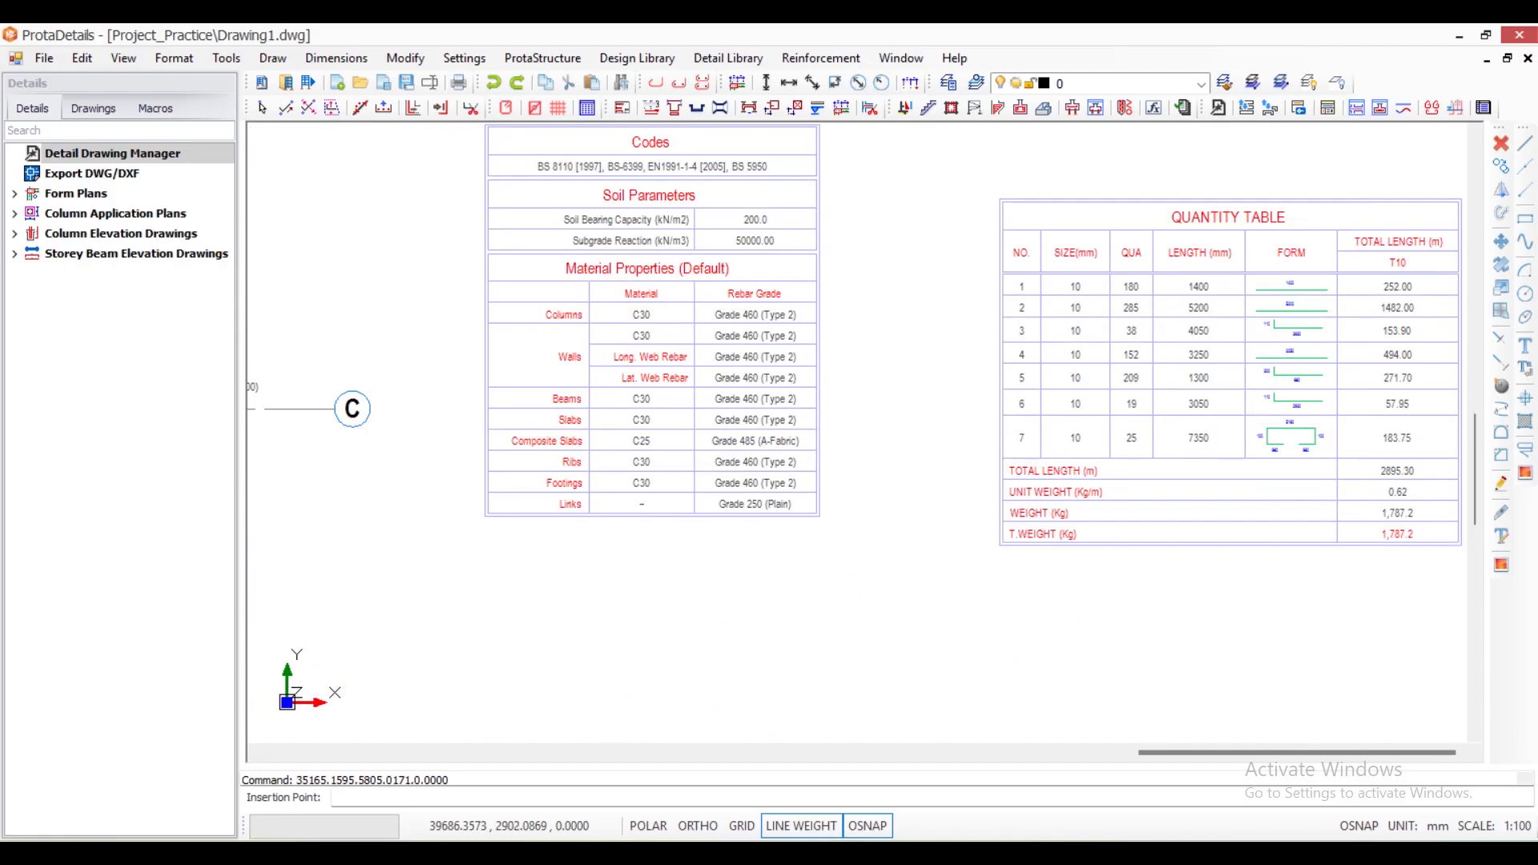
{"action": "scroll", "coordinate": [1322, 449], "scroll_direction": "up", "scroll_amount": 7}
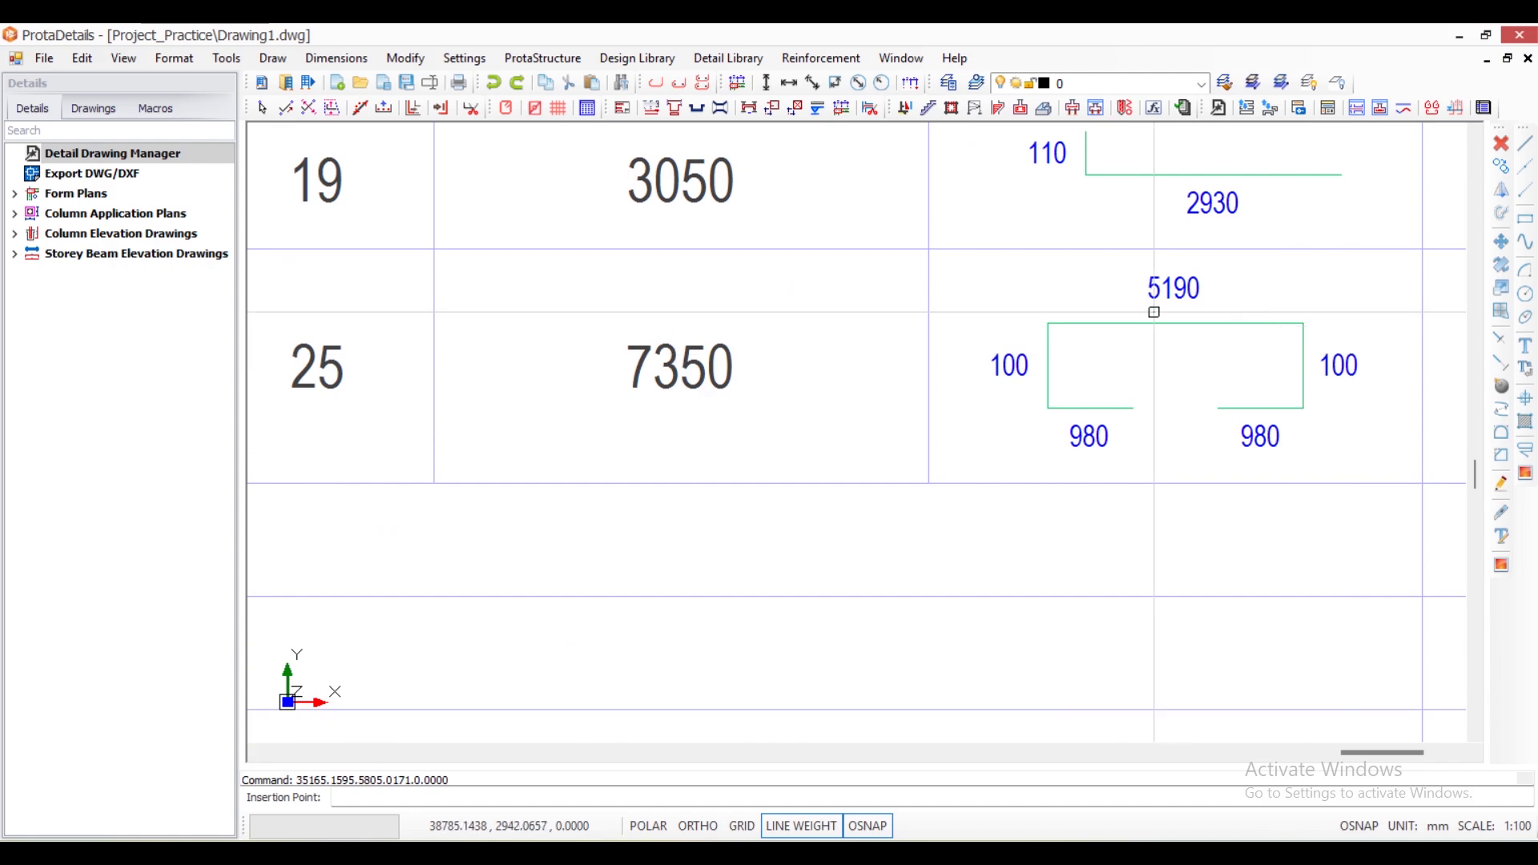
- Compare the shaped bar's row in the quantity table with its quantity, barmark and length label in slab 1S6
{"action": "scroll", "coordinate": [1356, 398], "scroll_direction": "down", "scroll_amount": 6}
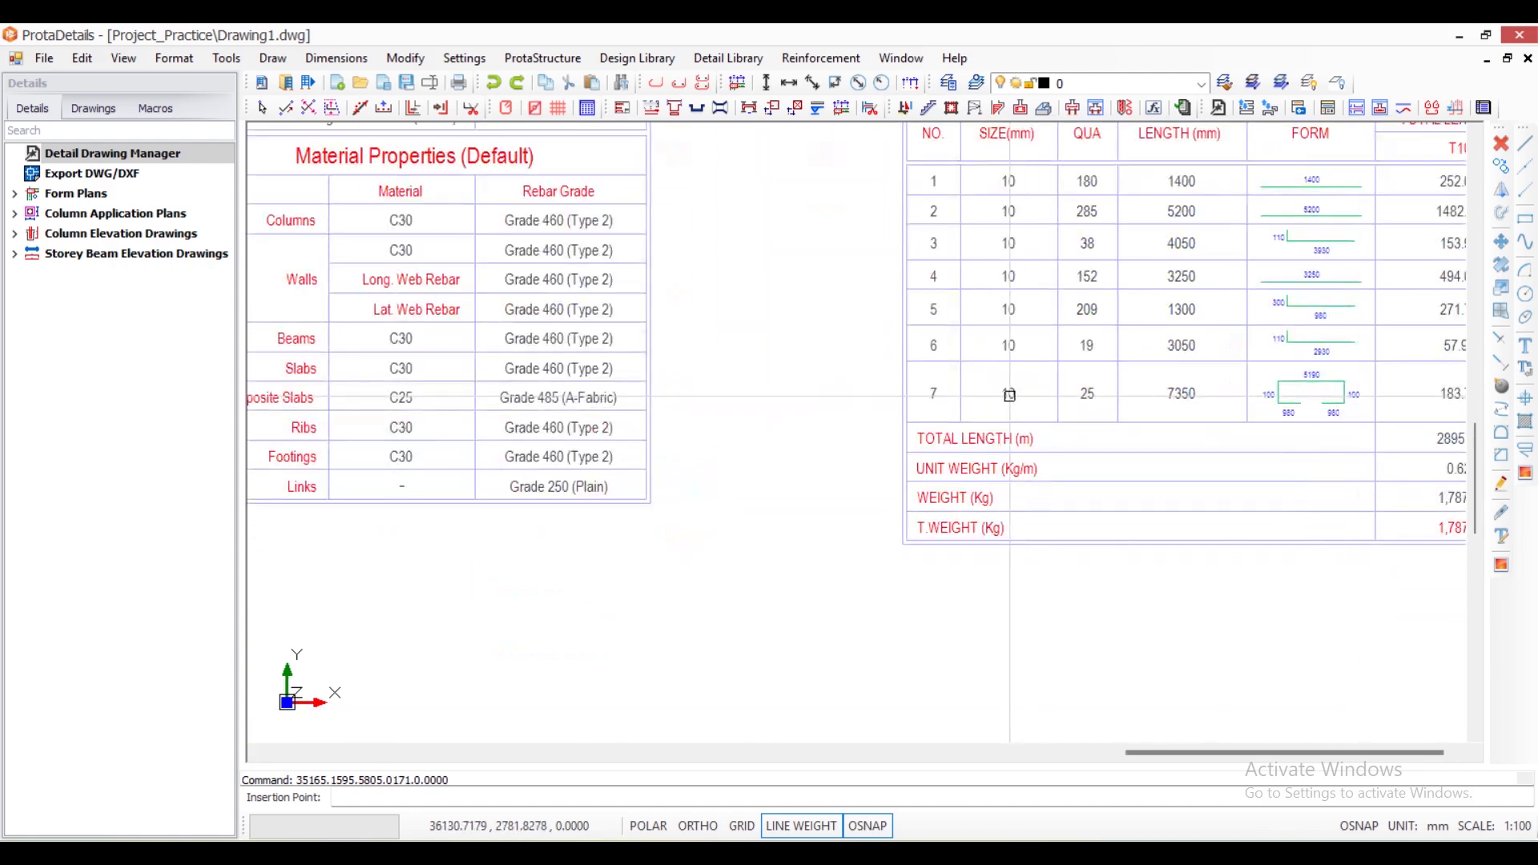
{"action": "scroll", "coordinate": [1009, 395], "scroll_direction": "up", "scroll_amount": 3}
{"action": "scroll", "coordinate": [1010, 395], "scroll_direction": "down", "scroll_amount": 8}
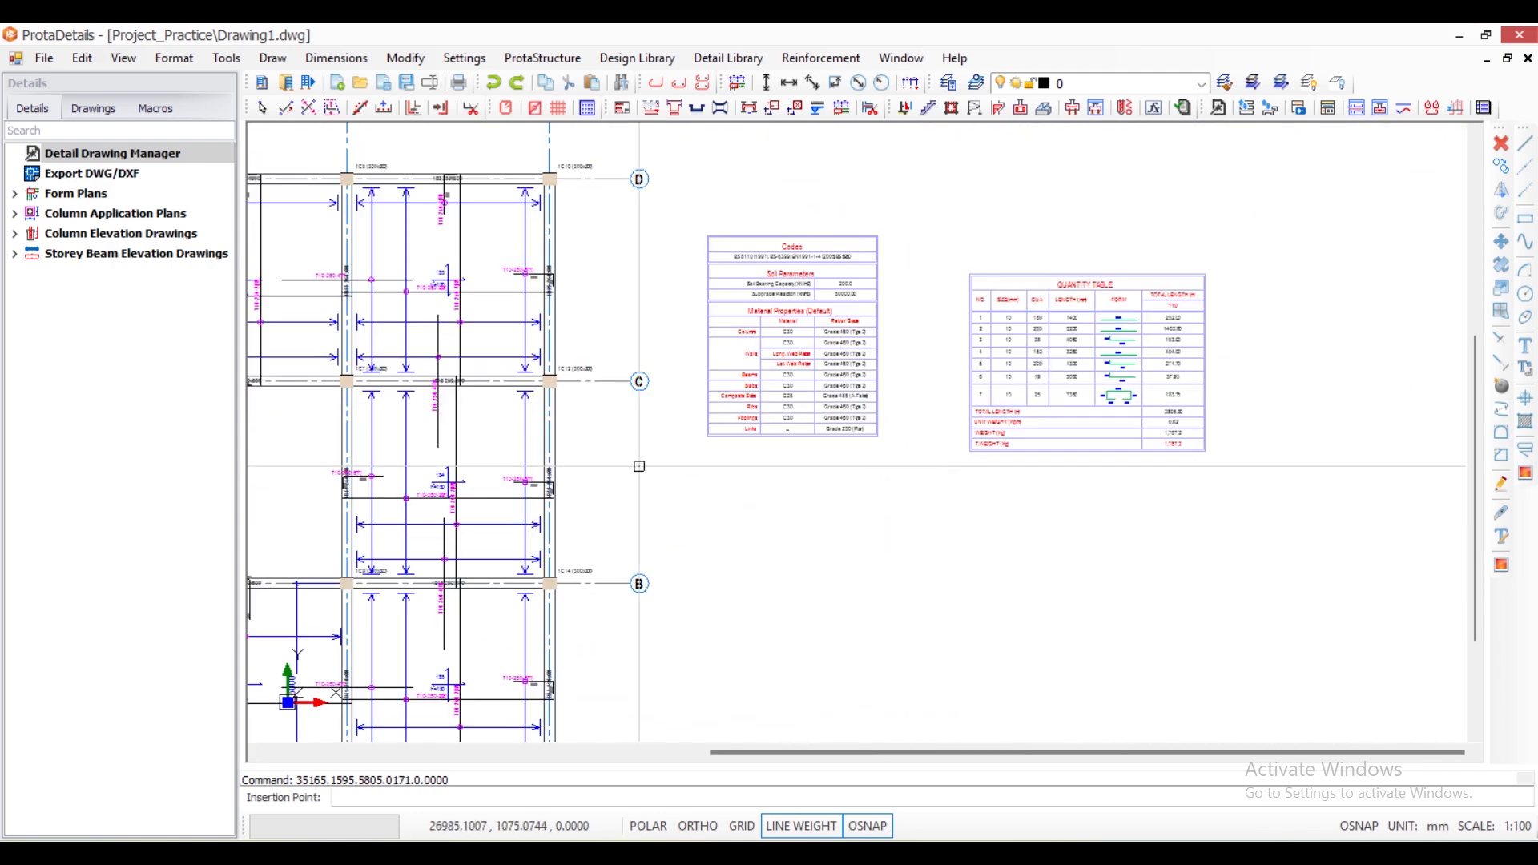
{"action": "scroll", "coordinate": [639, 466], "scroll_direction": "down", "scroll_amount": 3}
{"action": "scroll", "coordinate": [762, 652], "scroll_direction": "up", "scroll_amount": 9}
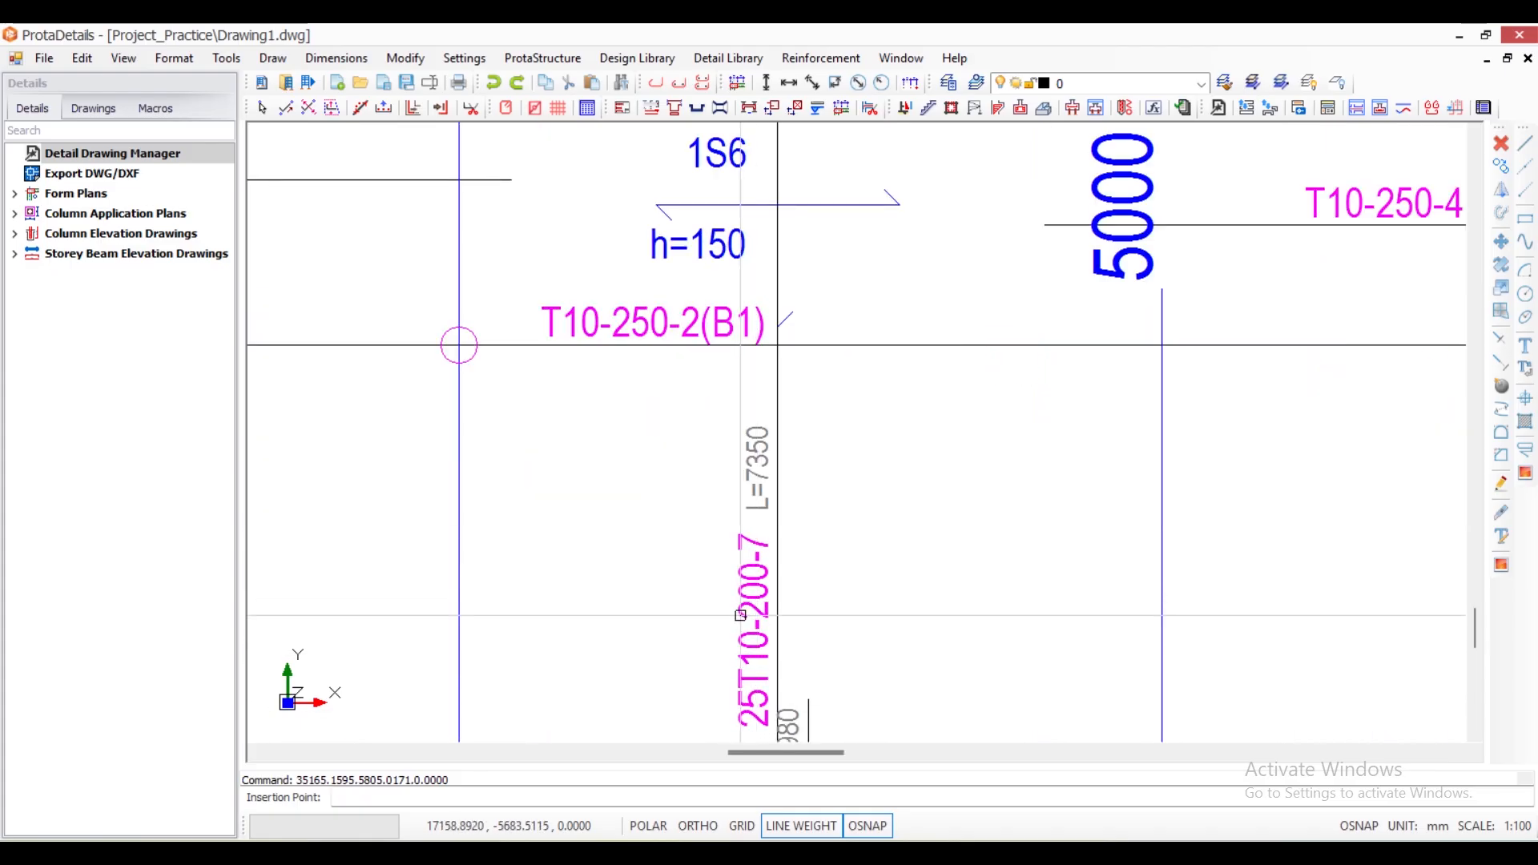
{"action": "scroll", "coordinate": [783, 500], "scroll_direction": "down", "scroll_amount": 2}
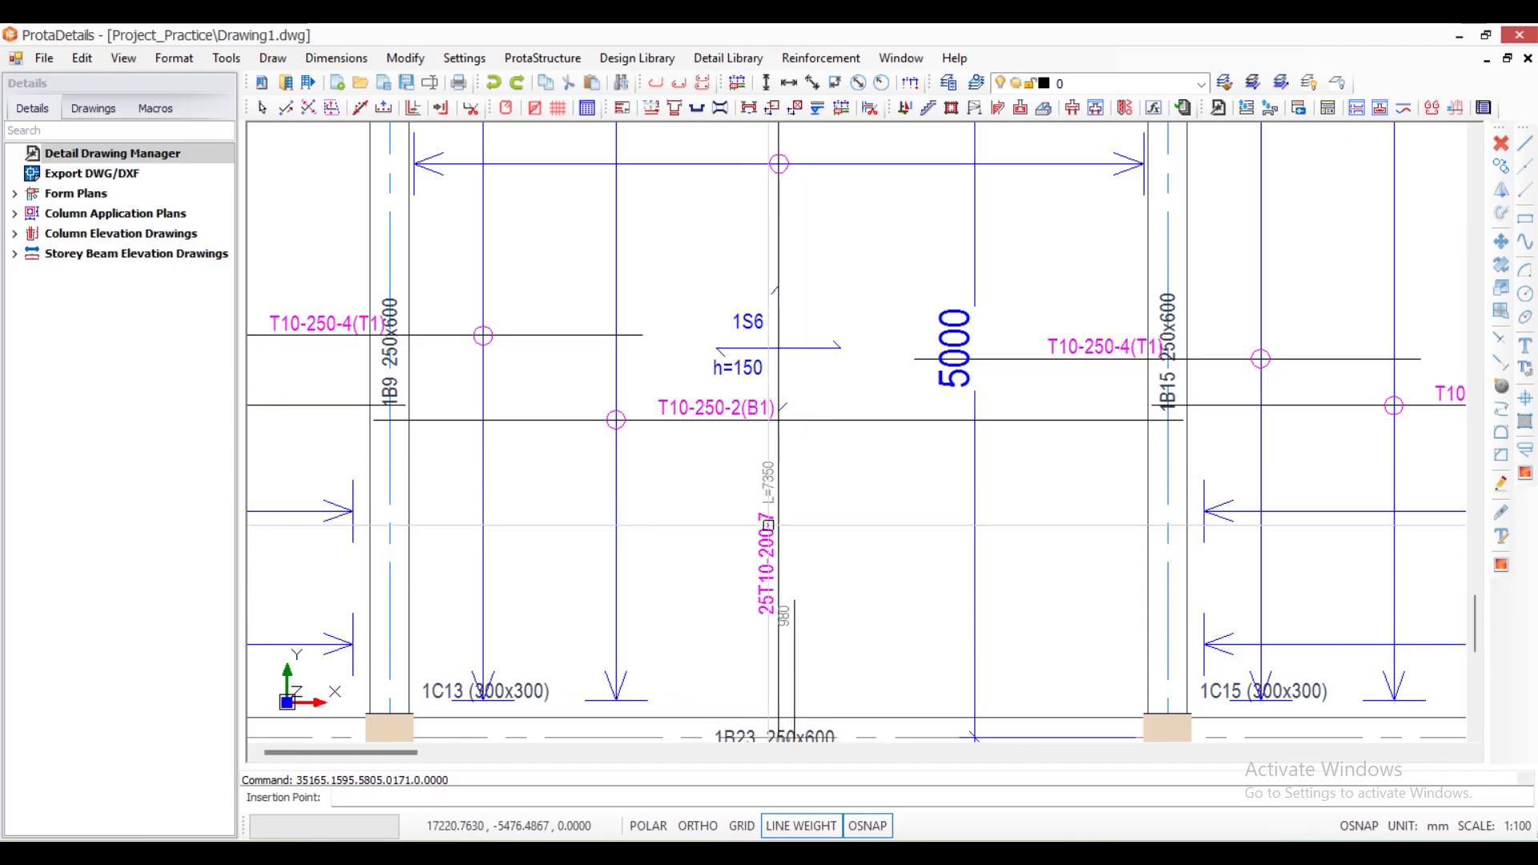
{"action": "scroll", "coordinate": [769, 526], "scroll_direction": "up", "scroll_amount": 3}
{"action": "scroll", "coordinate": [649, 525], "scroll_direction": "down", "scroll_amount": 3}
{"action": "scroll", "coordinate": [763, 519], "scroll_direction": "up", "scroll_amount": 2}
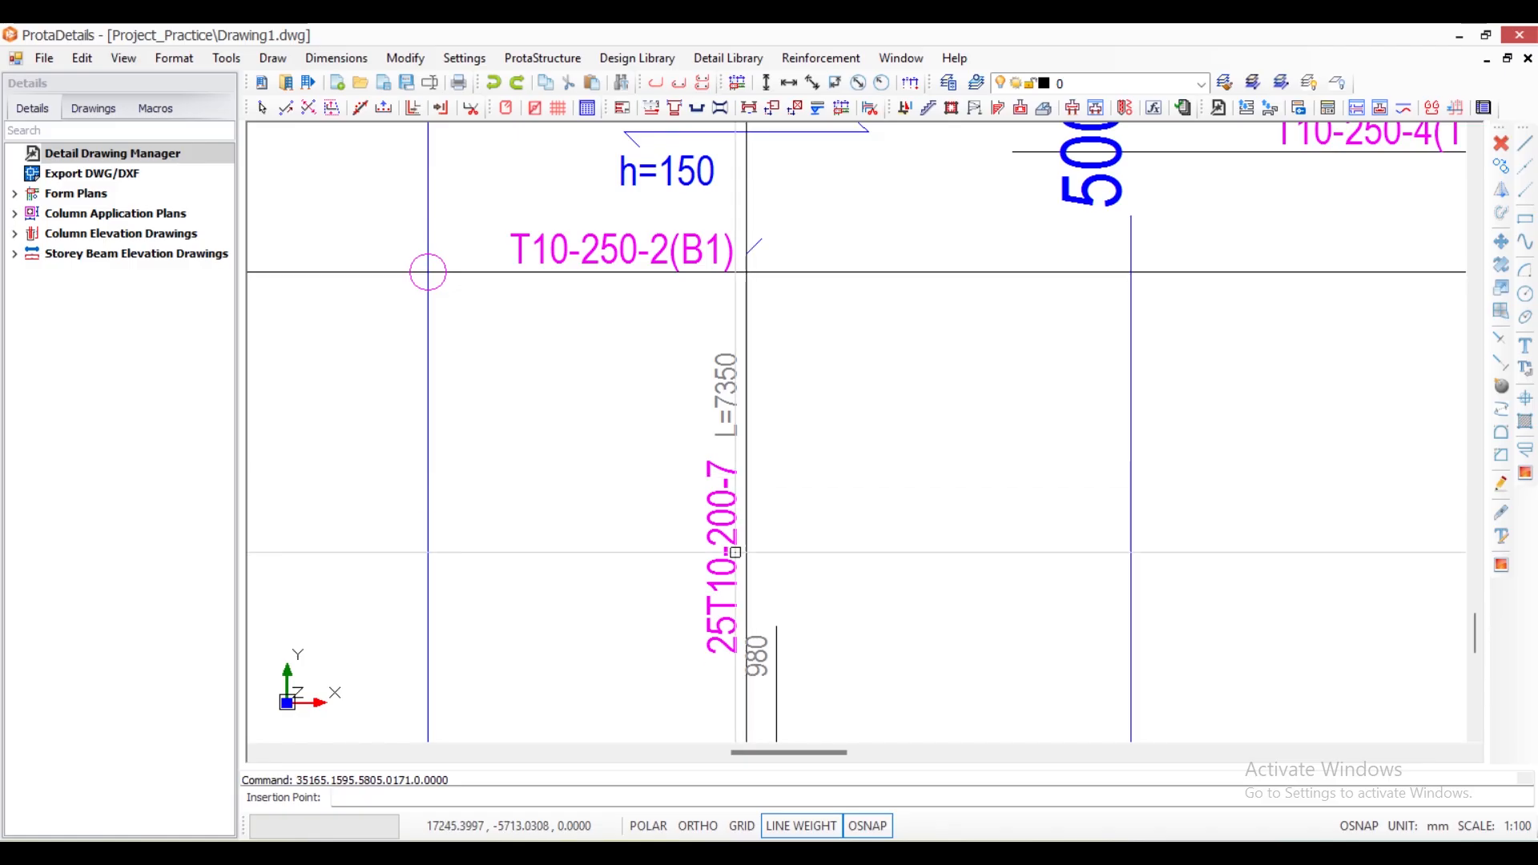
{"action": "scroll", "coordinate": [743, 407], "scroll_direction": "down", "scroll_amount": 6}
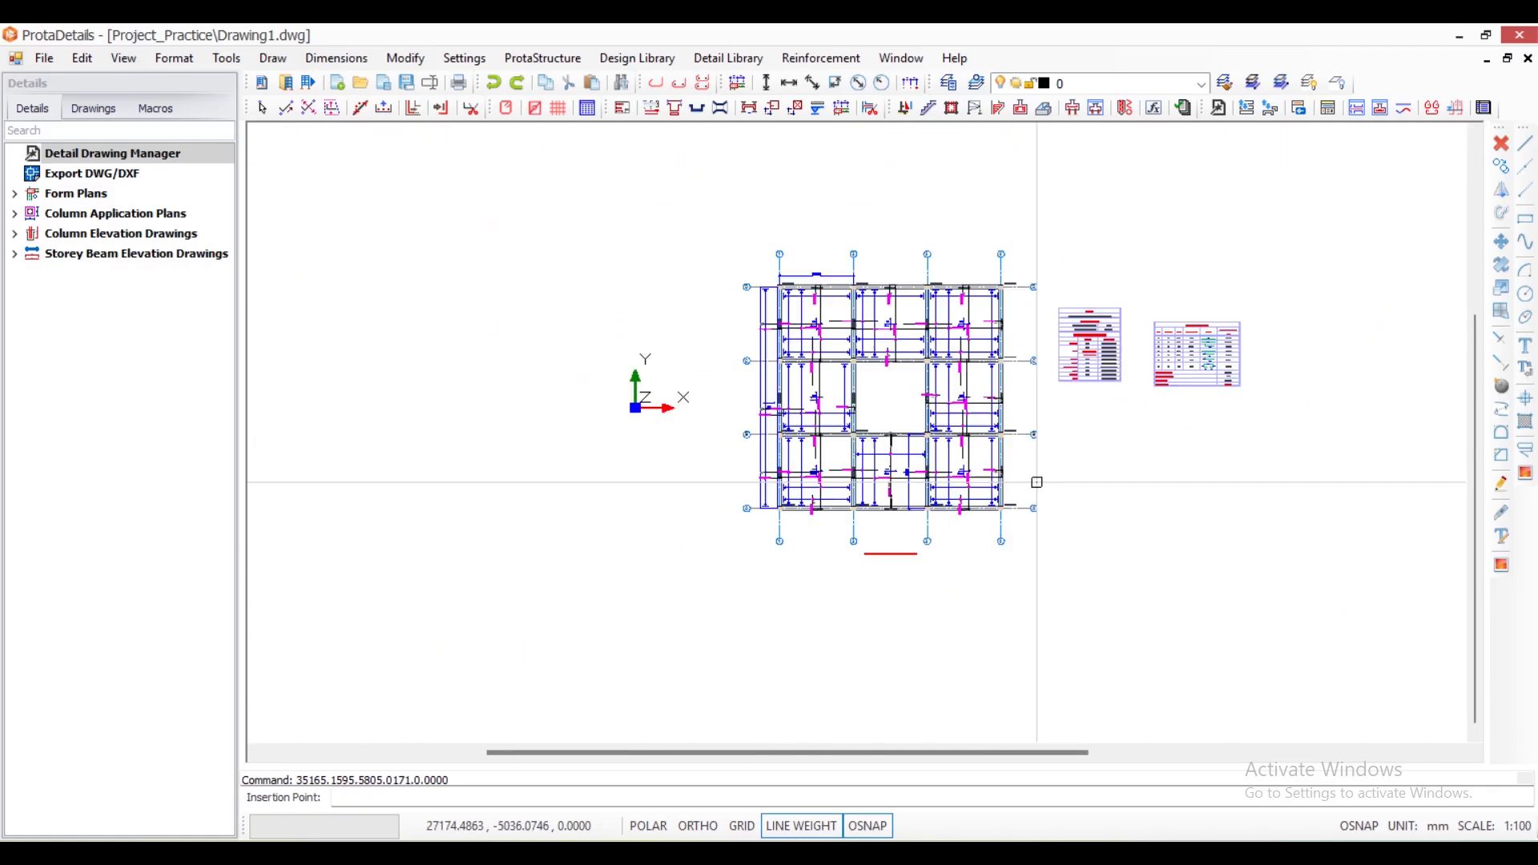
- Check the shaped bar's form dimensions, quantity and length in row 7 of the quantity table
{"action": "scroll", "coordinate": [1178, 386], "scroll_direction": "up", "scroll_amount": 3}
{"action": "scroll", "coordinate": [1178, 385], "scroll_direction": "up", "scroll_amount": 5}
{"action": "scroll", "coordinate": [1066, 401], "scroll_direction": "down", "scroll_amount": 2}
{"action": "scroll", "coordinate": [1055, 405], "scroll_direction": "up", "scroll_amount": 7}
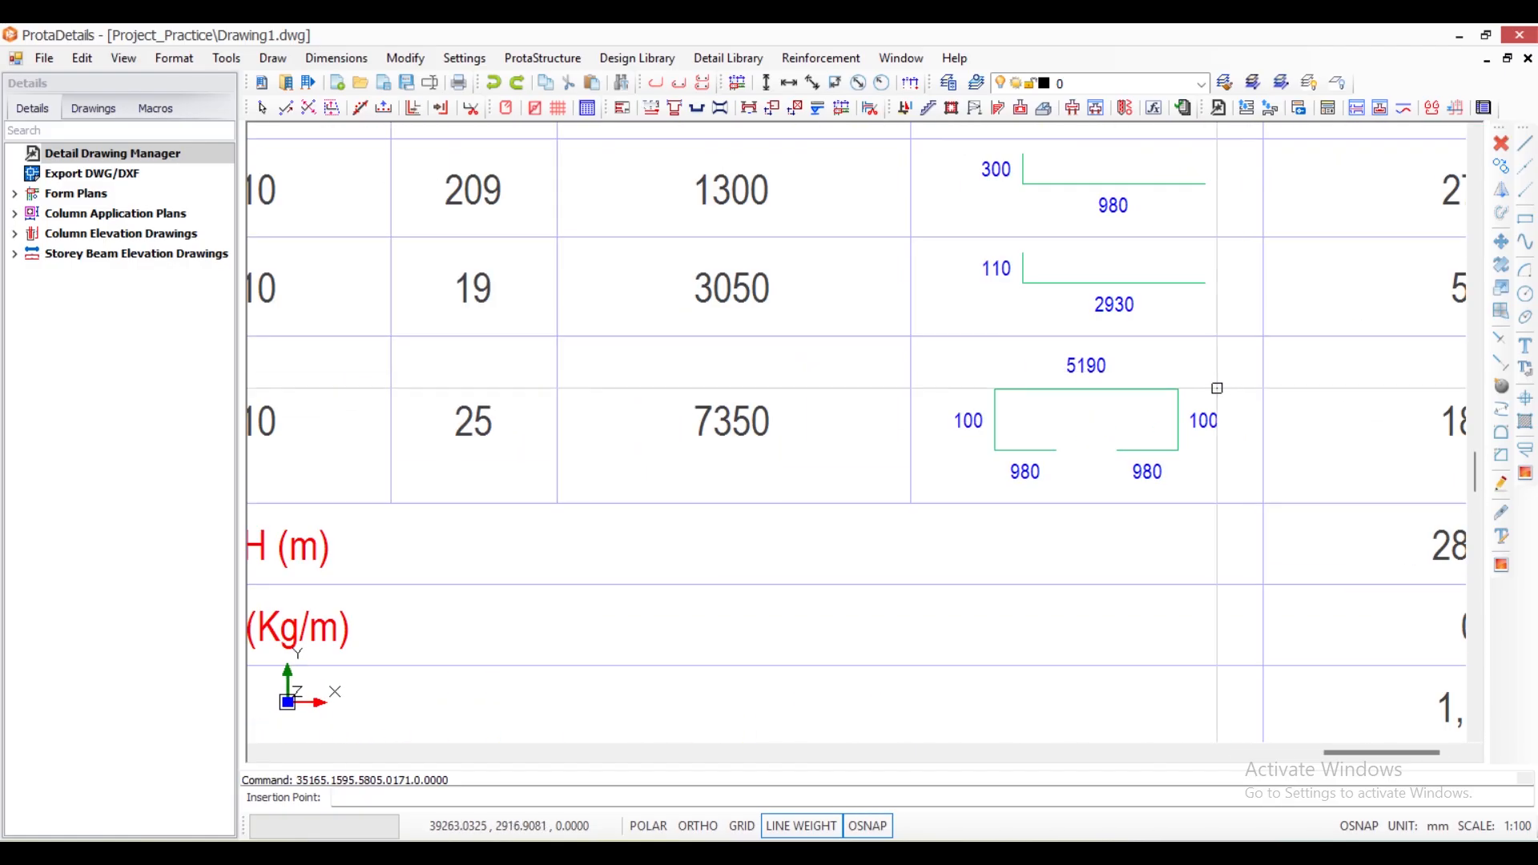
{"action": "scroll", "coordinate": [1046, 451], "scroll_direction": "down", "scroll_amount": 1}
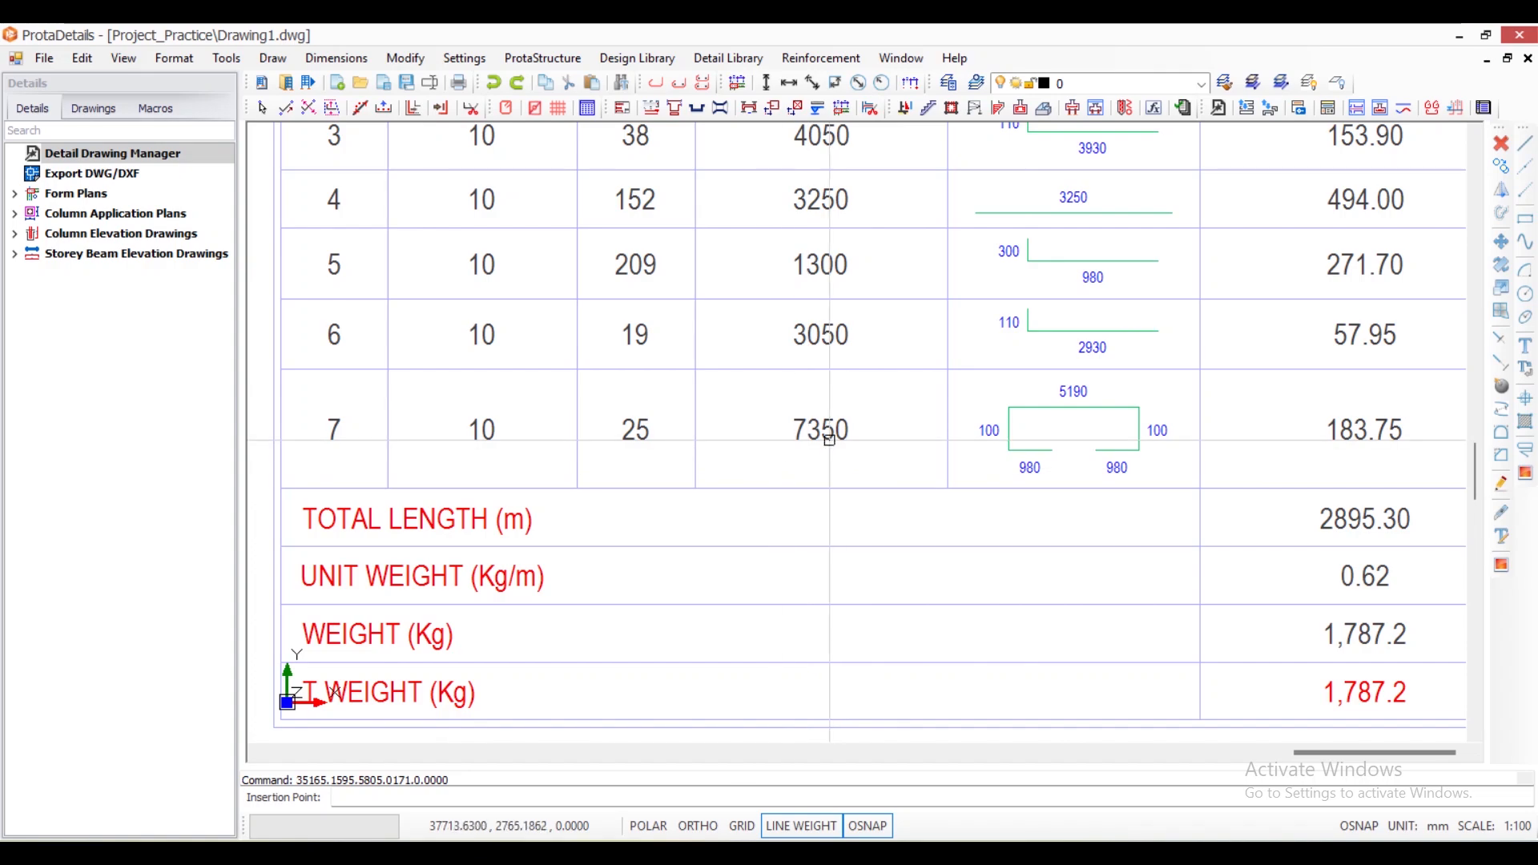
{"action": "scroll", "coordinate": [1203, 453], "scroll_direction": "down", "scroll_amount": 4}
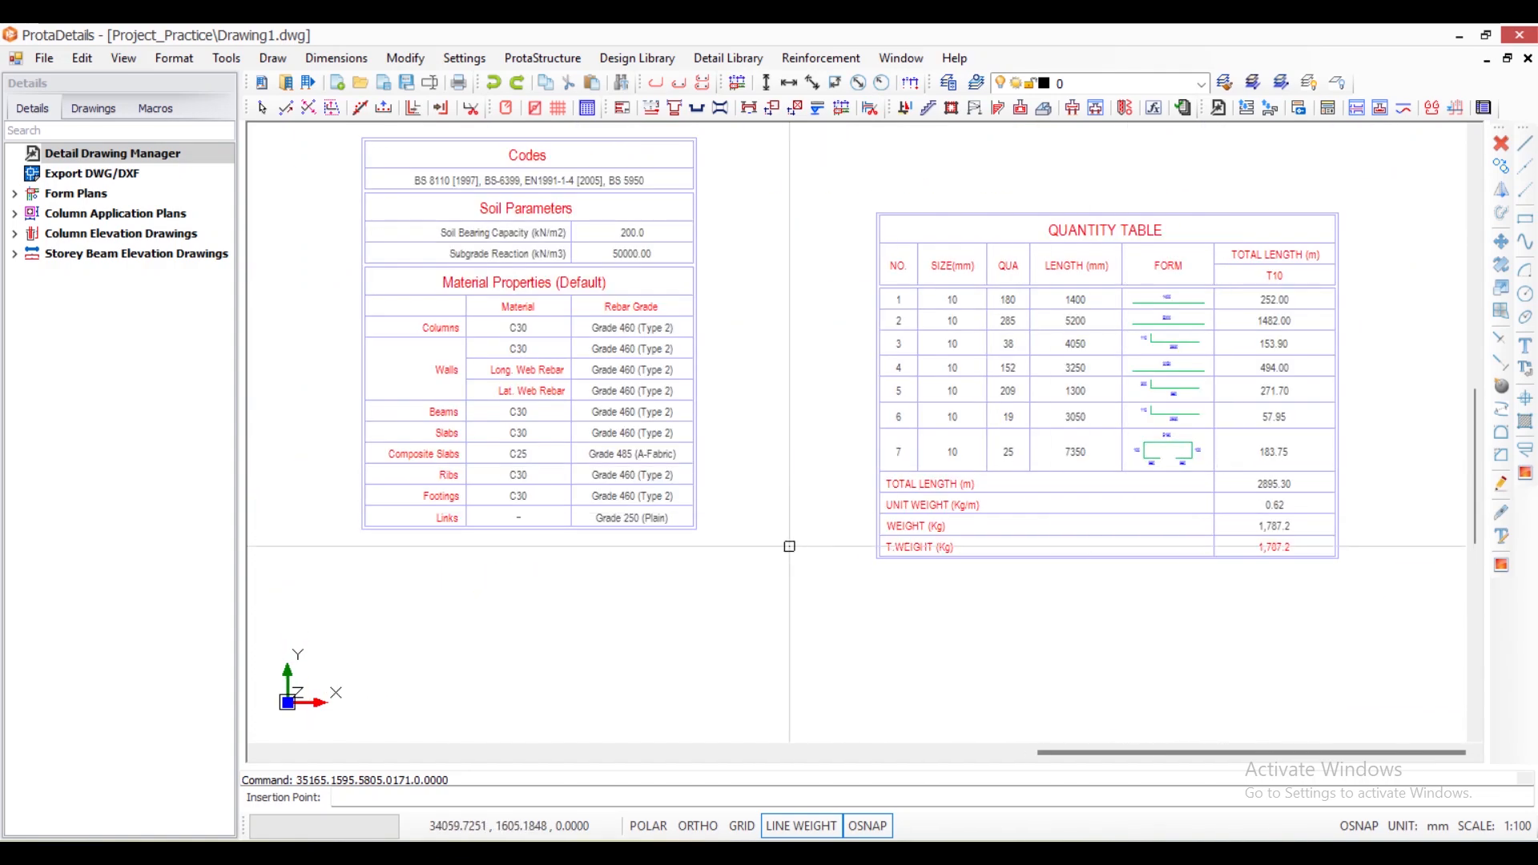
- Inspect the separate Y-direction bars in slab 1S5 and the slabs between grids C and D, then close the rebar properties and clear the selection
{"action": "scroll", "coordinate": [874, 509], "scroll_direction": "down", "scroll_amount": 4}
{"action": "scroll", "coordinate": [749, 544], "scroll_direction": "up", "scroll_amount": 6}
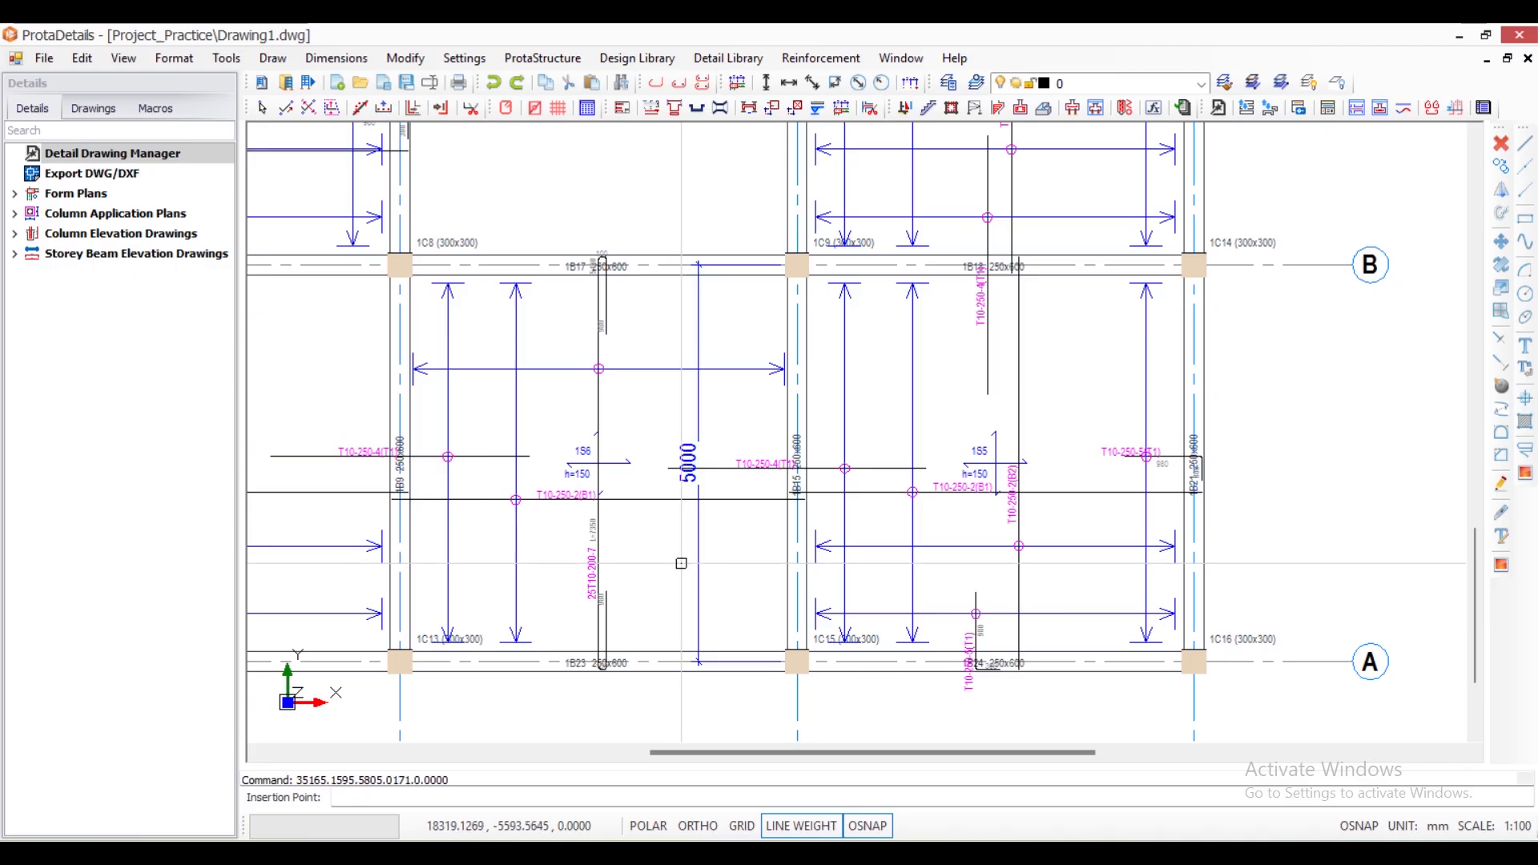
{"action": "scroll", "coordinate": [785, 533], "scroll_direction": "down", "scroll_amount": 3}
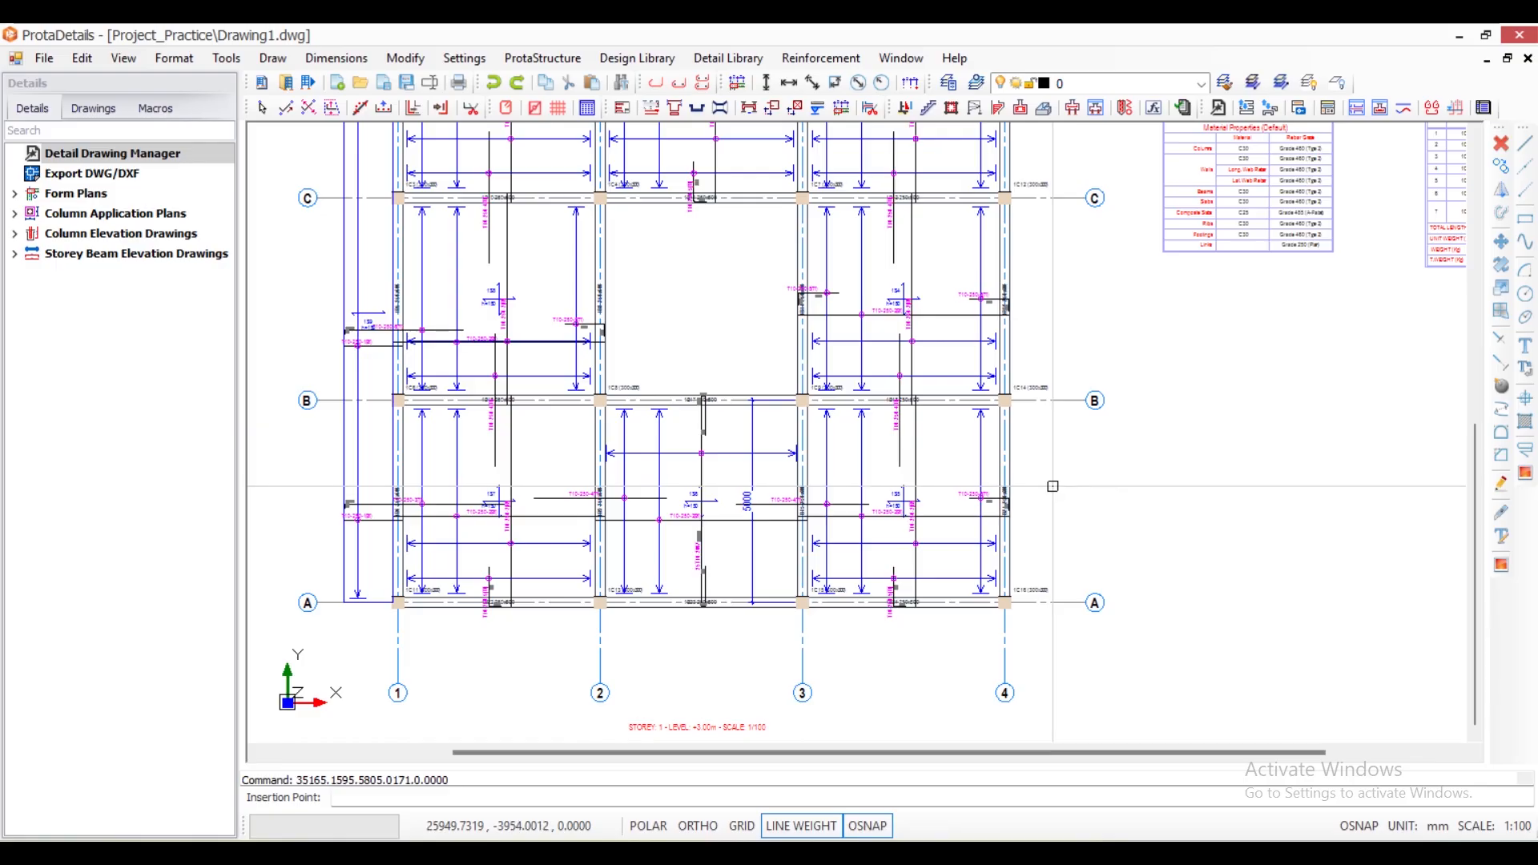
{"action": "scroll", "coordinate": [773, 529], "scroll_direction": "up", "scroll_amount": 2}
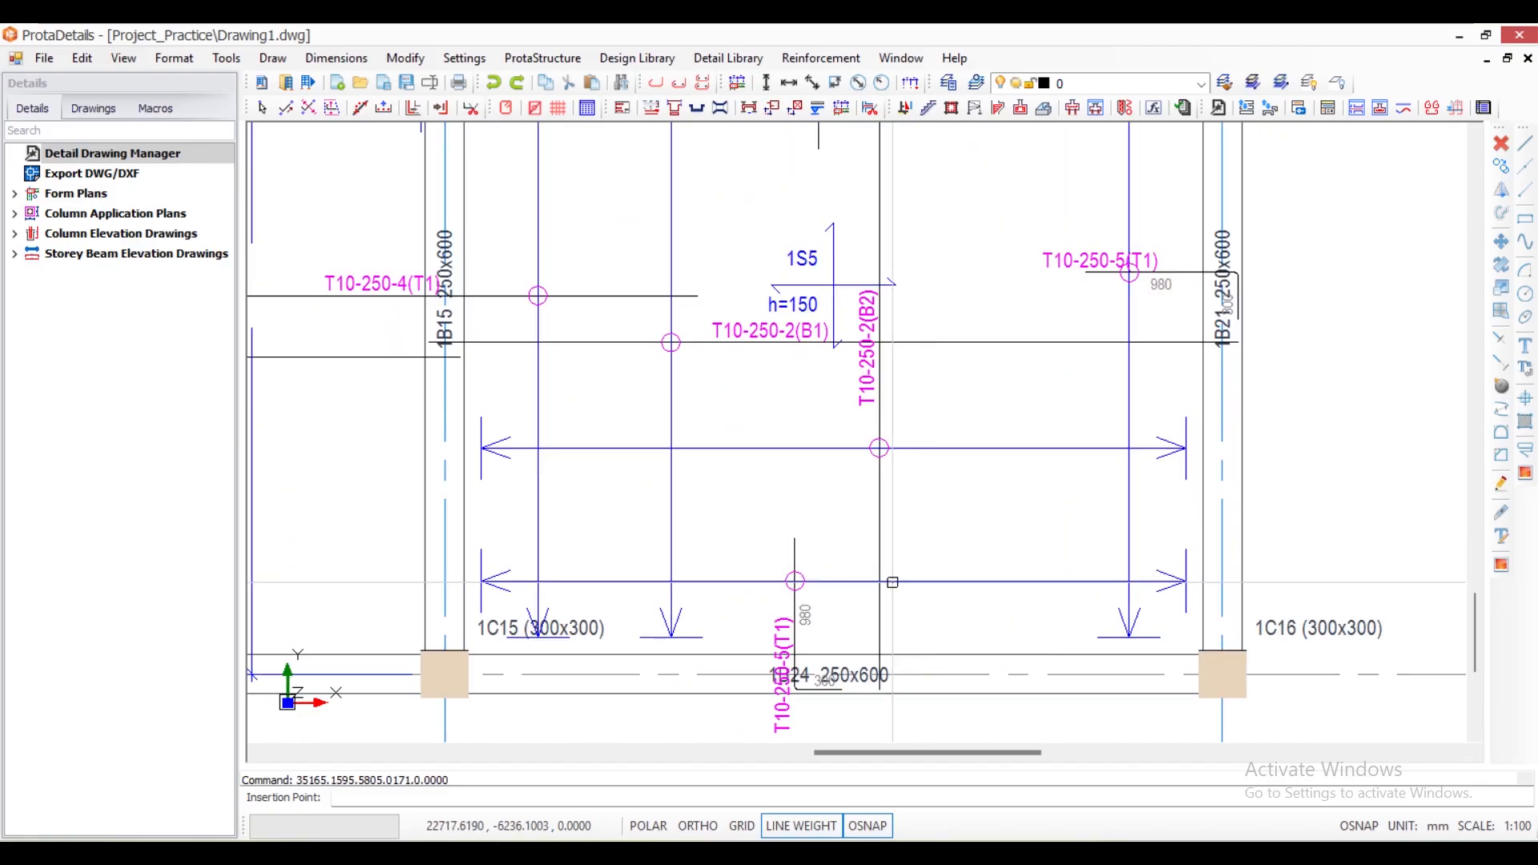
{"action": "double_click", "coordinate": [793, 561]}
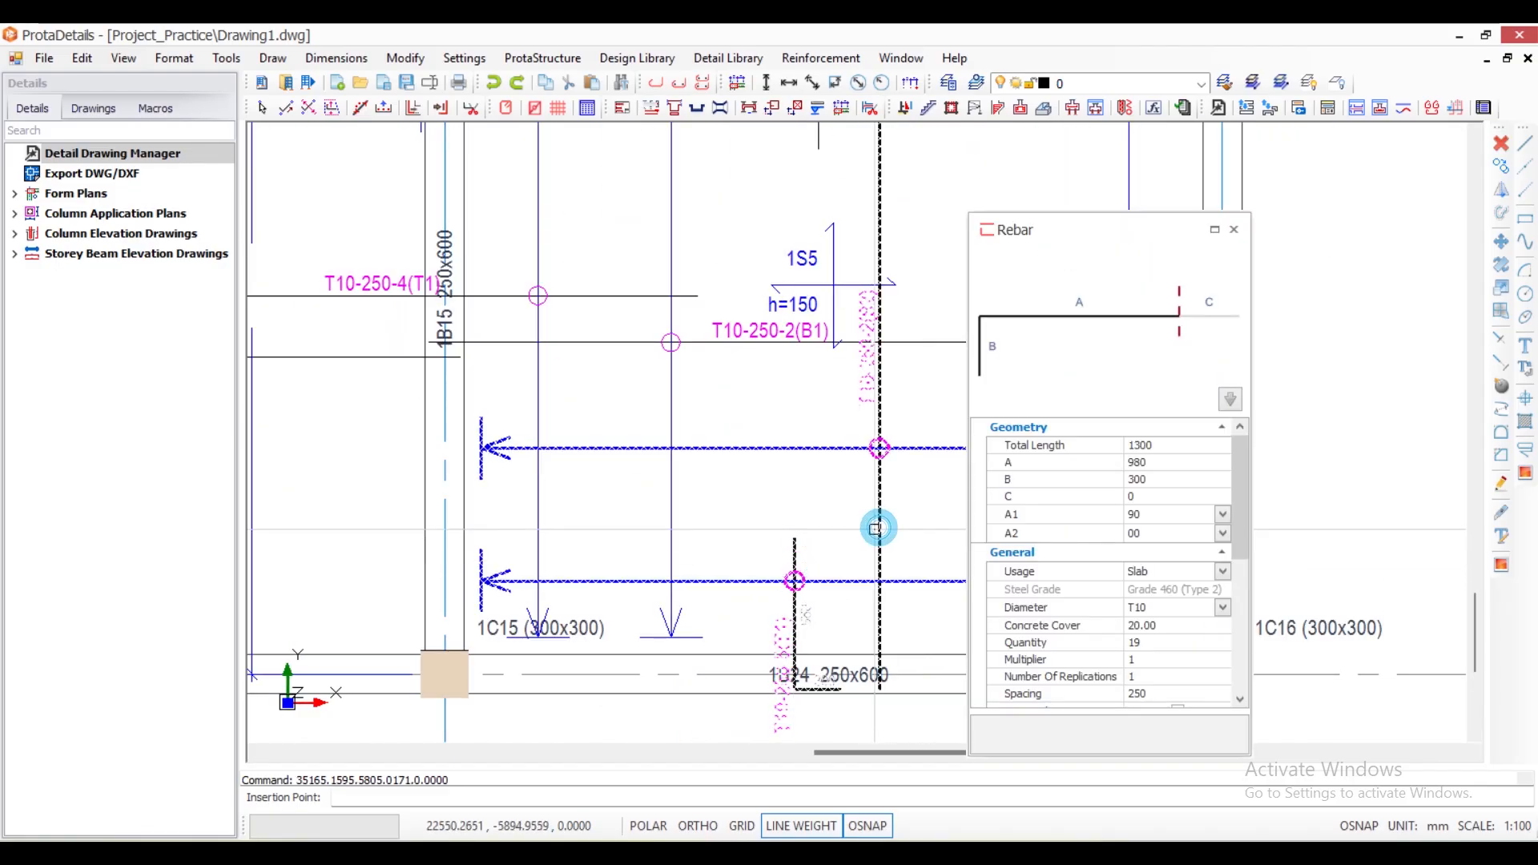
{"action": "scroll", "coordinate": [801, 625], "scroll_direction": "down", "scroll_amount": 3}
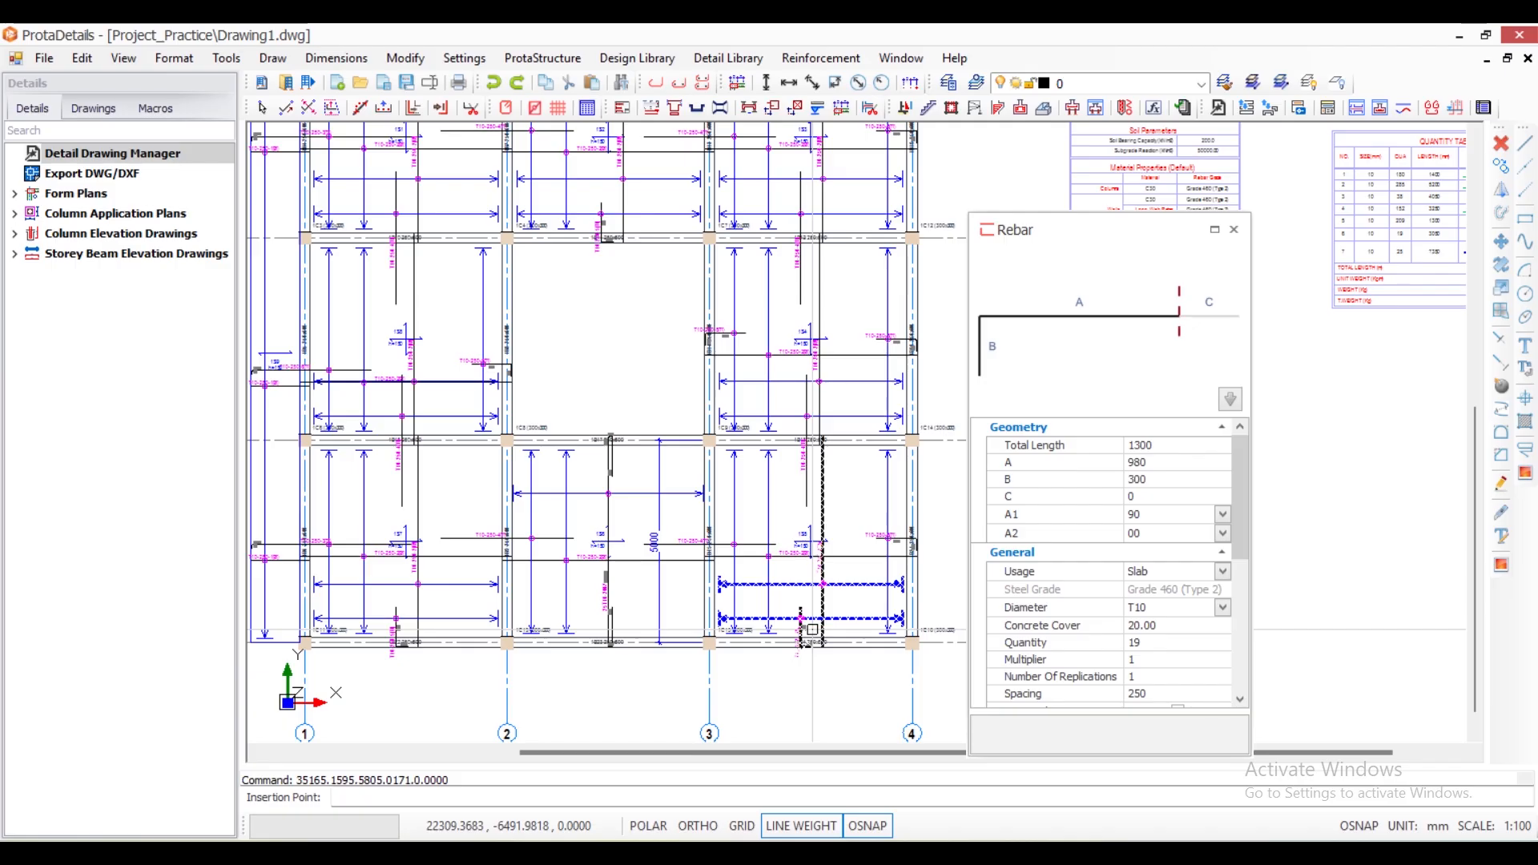
{"action": "scroll", "coordinate": [812, 629], "scroll_direction": "down", "scroll_amount": 3}
{"action": "scroll", "coordinate": [792, 508], "scroll_direction": "up", "scroll_amount": 3}
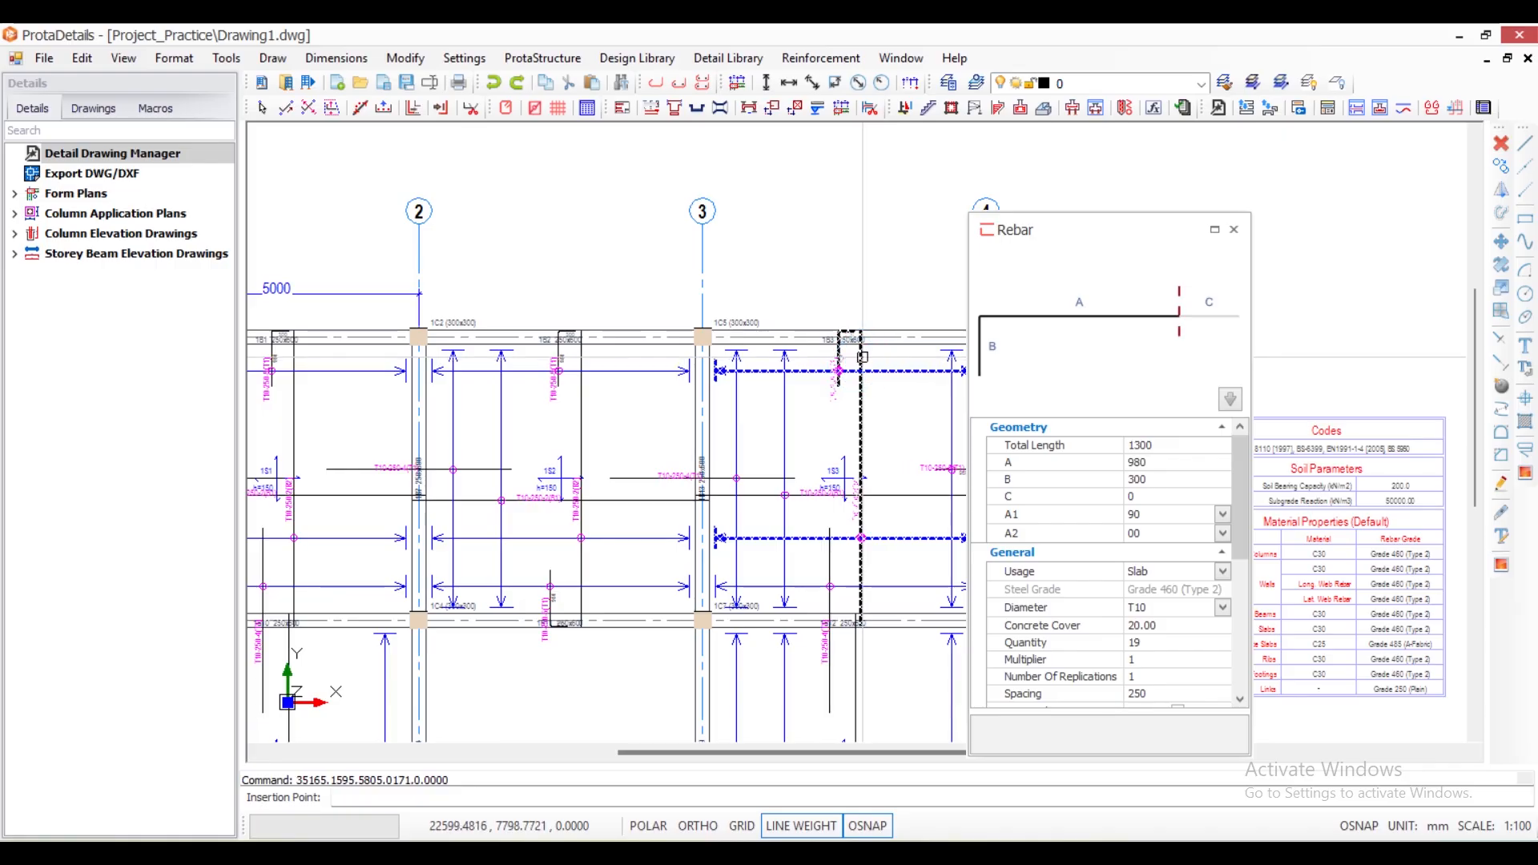
{"action": "scroll", "coordinate": [837, 353], "scroll_direction": "down", "scroll_amount": 3}
{"action": "scroll", "coordinate": [814, 346], "scroll_direction": "up", "scroll_amount": 3}
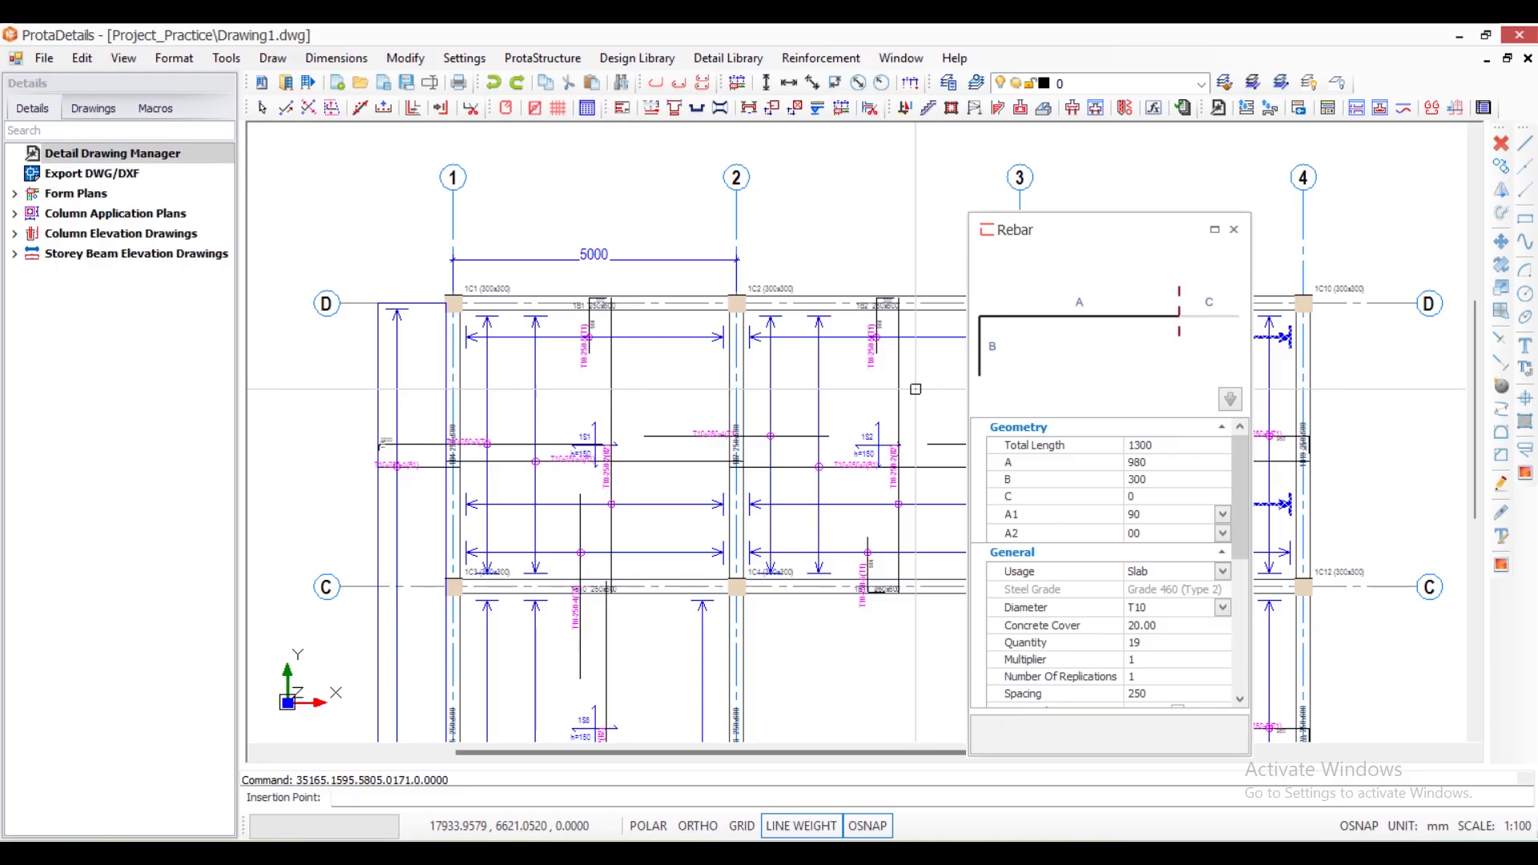
{"action": "left_click", "coordinate": [1234, 229]}
{"action": "key", "text": "Escape"}
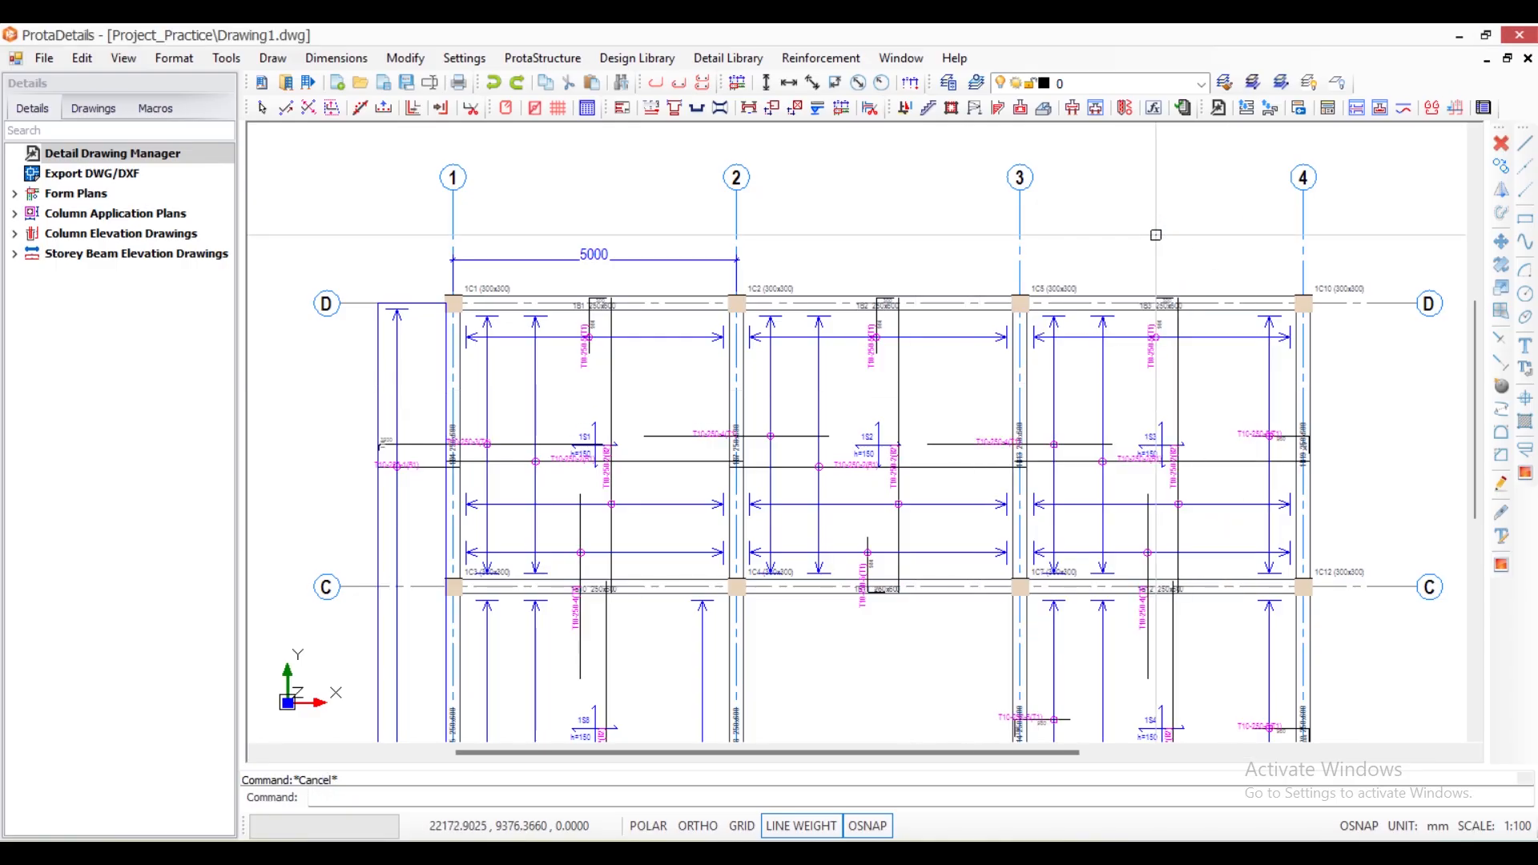
{"action": "scroll", "coordinate": [1099, 248], "scroll_direction": "down", "scroll_amount": 3}
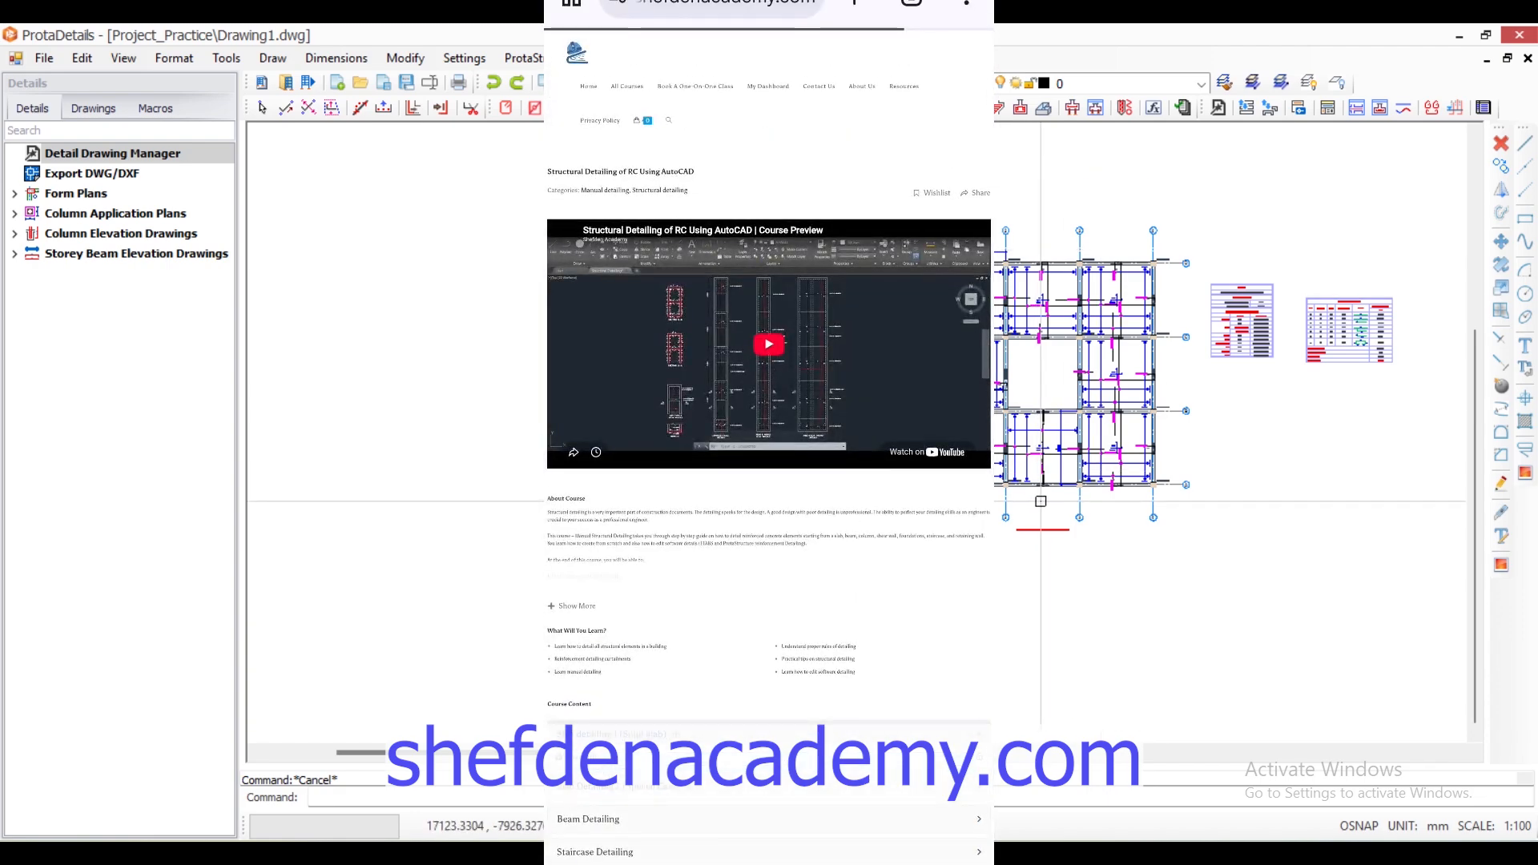
{"action": "scroll", "coordinate": [1222, 239], "scroll_direction": "up", "scroll_amount": 3}
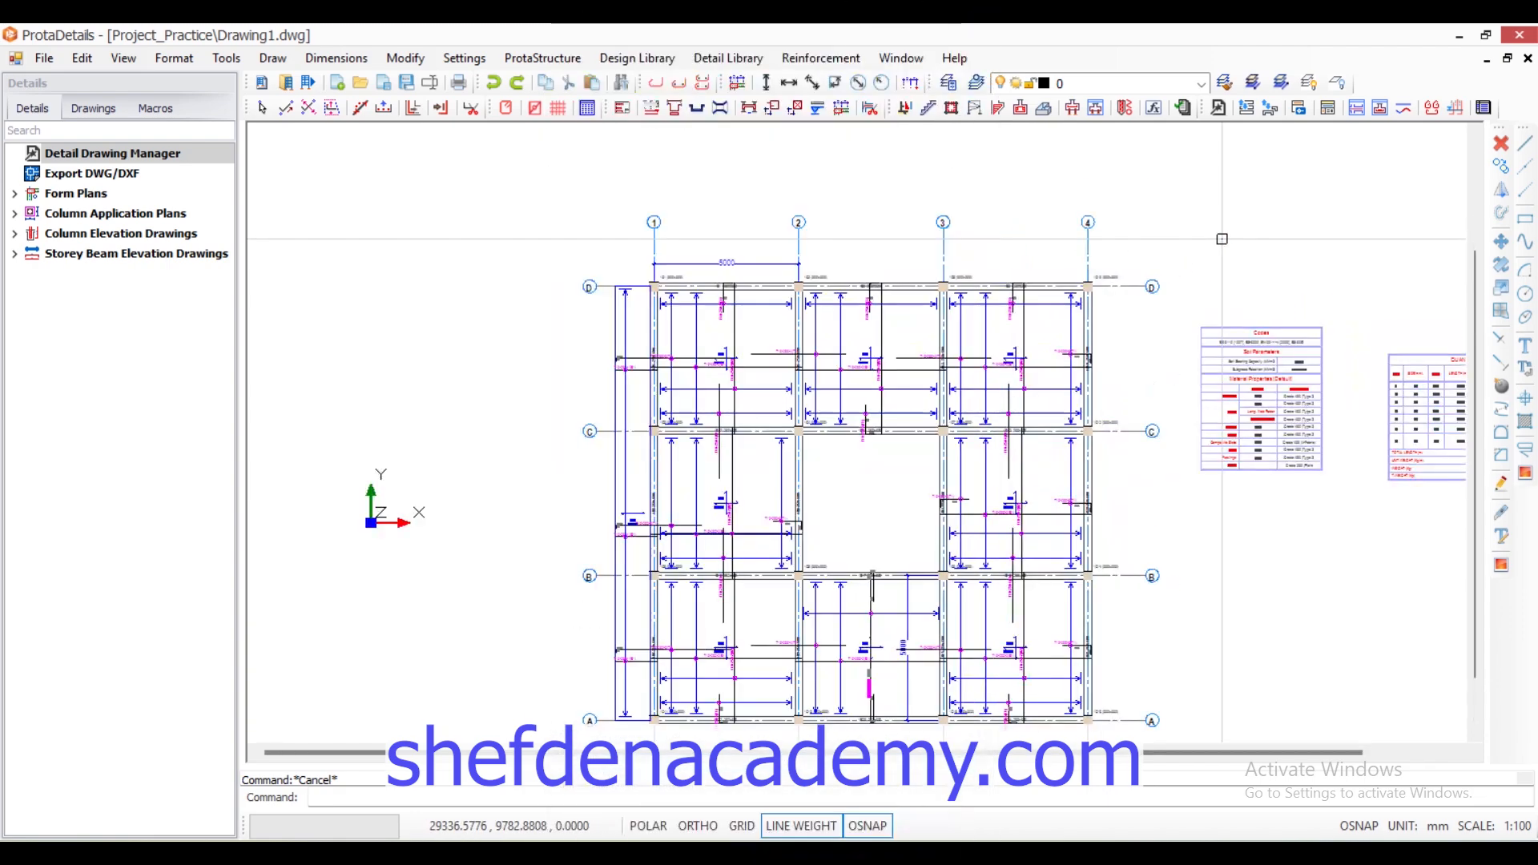